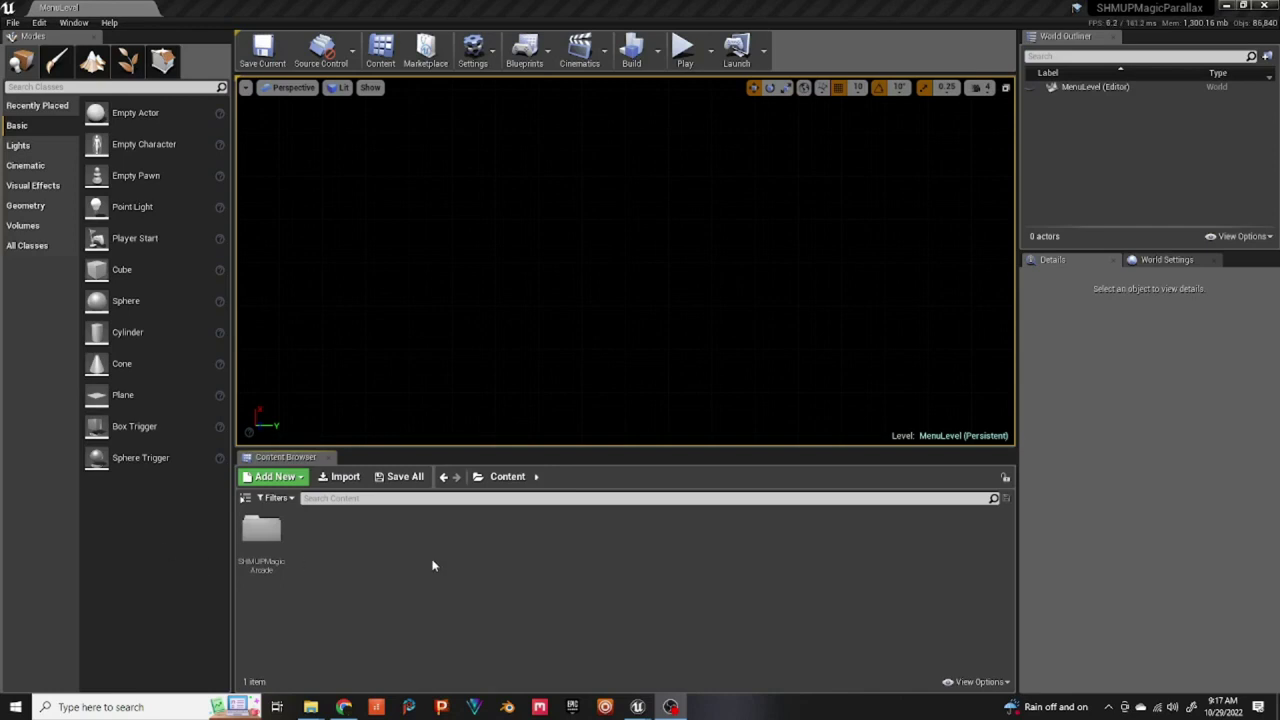
- Create a folder named Parallax inside SHMUPMagicArcade/Textures/Backgrounds
double_click(262, 530)
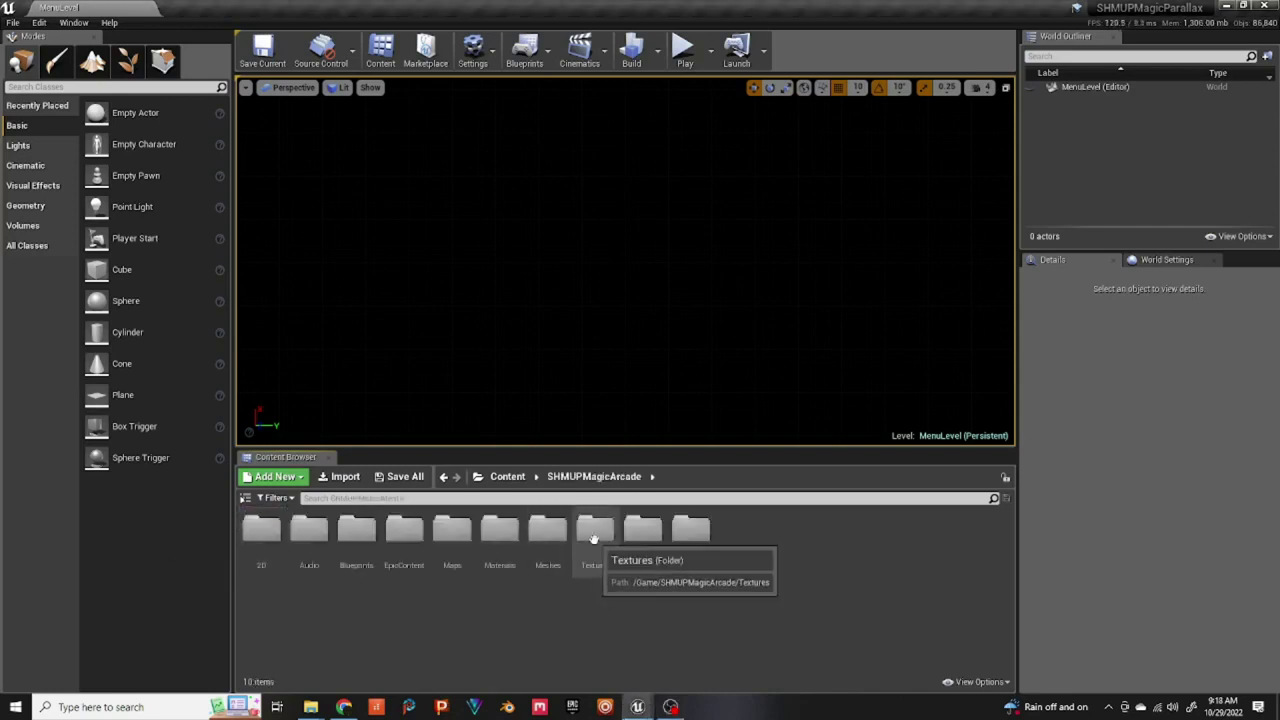
double_click(595, 530)
double_click(262, 530)
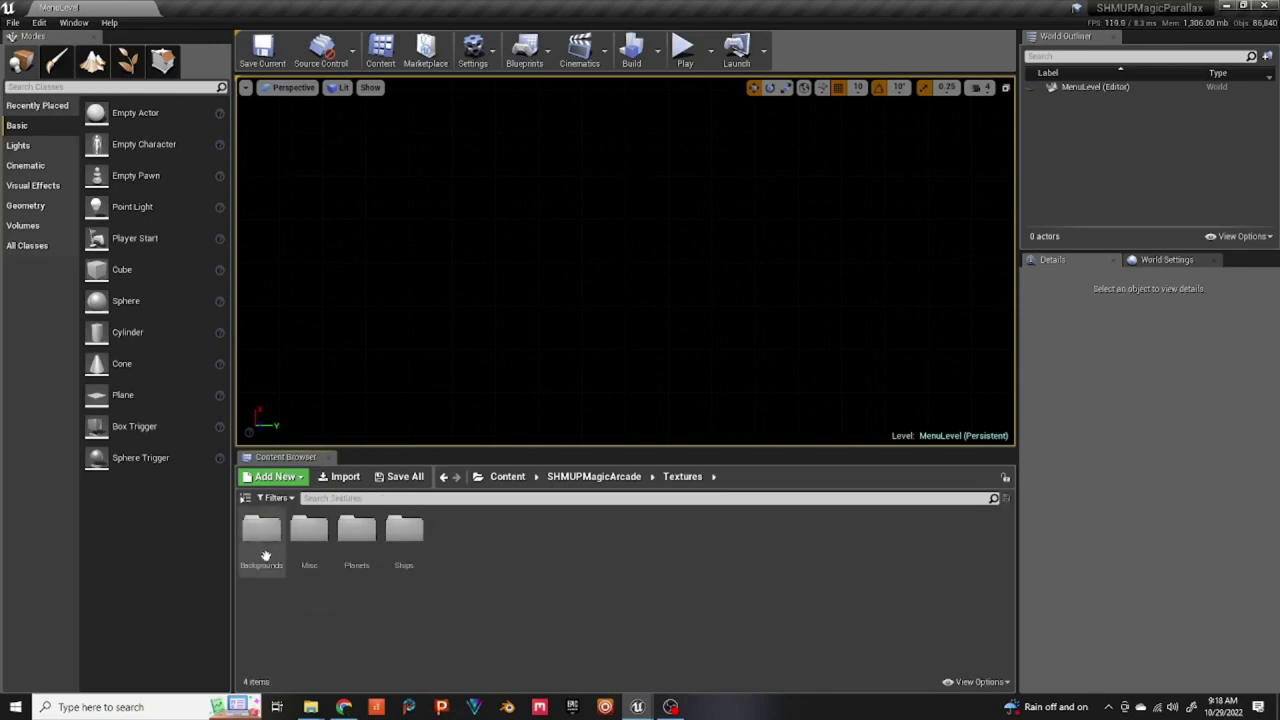
right_click(406, 636)
click(521, 229)
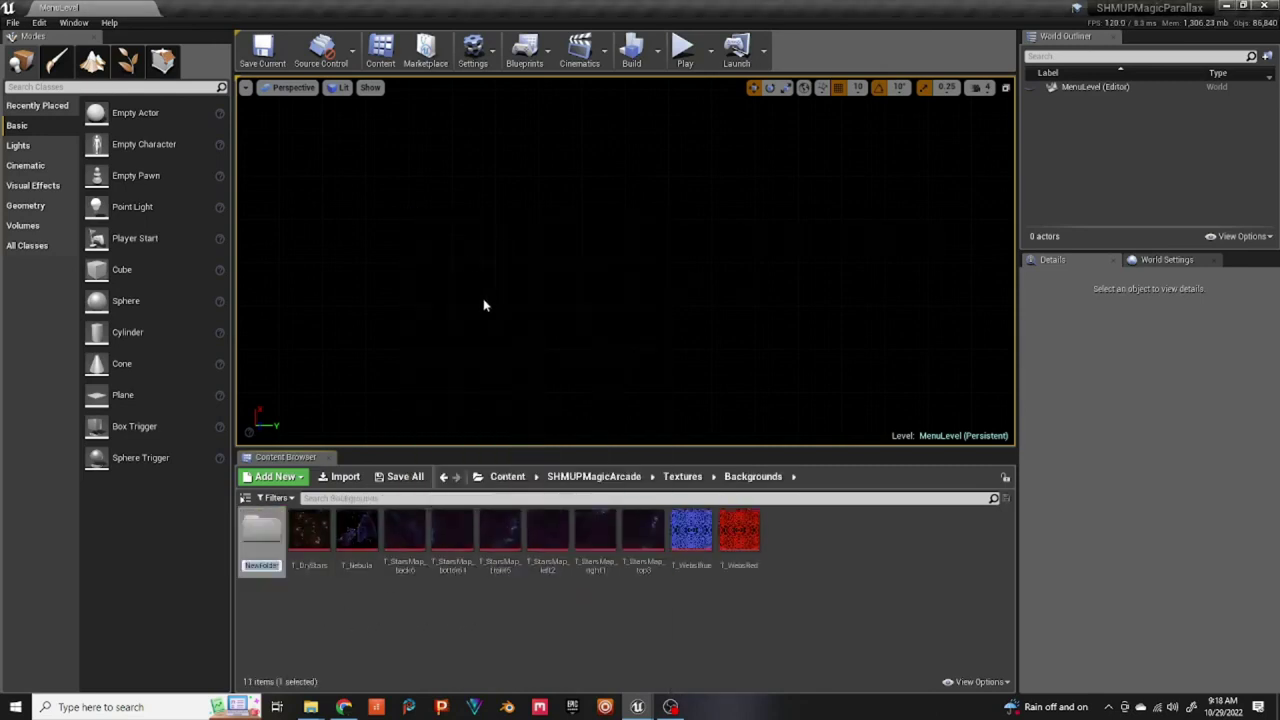
text(Parallax)
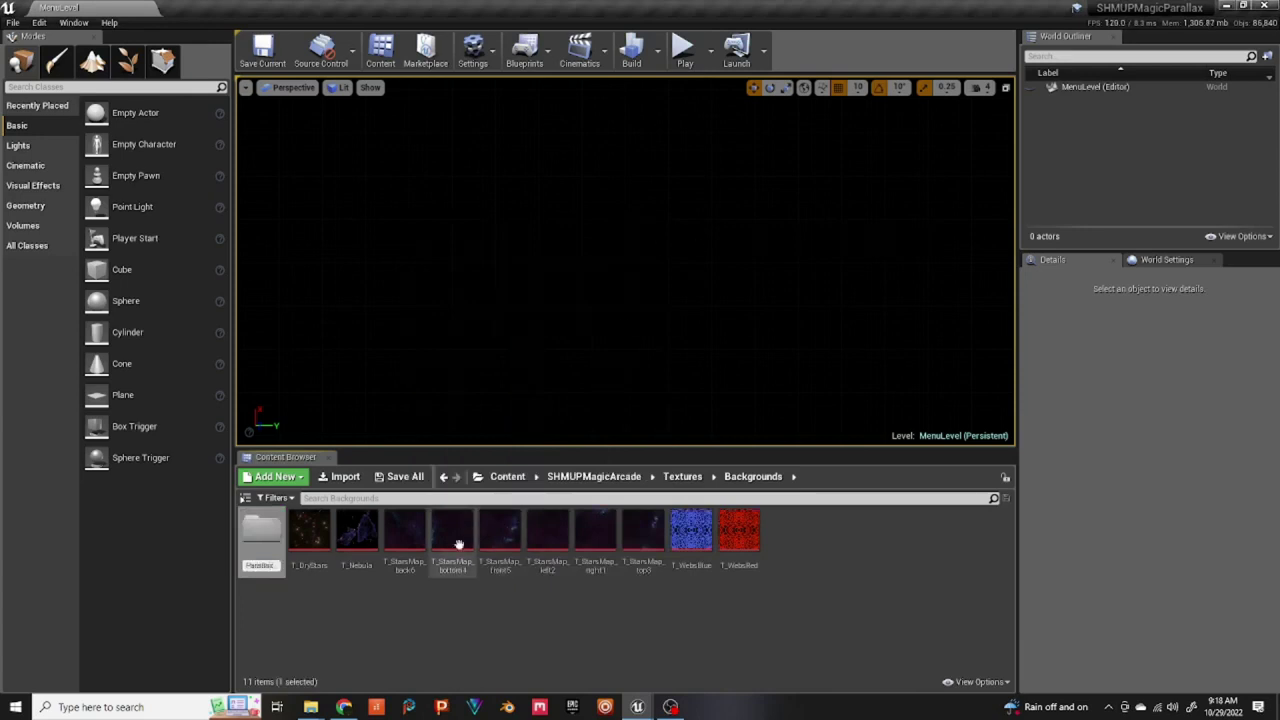
key(Return)
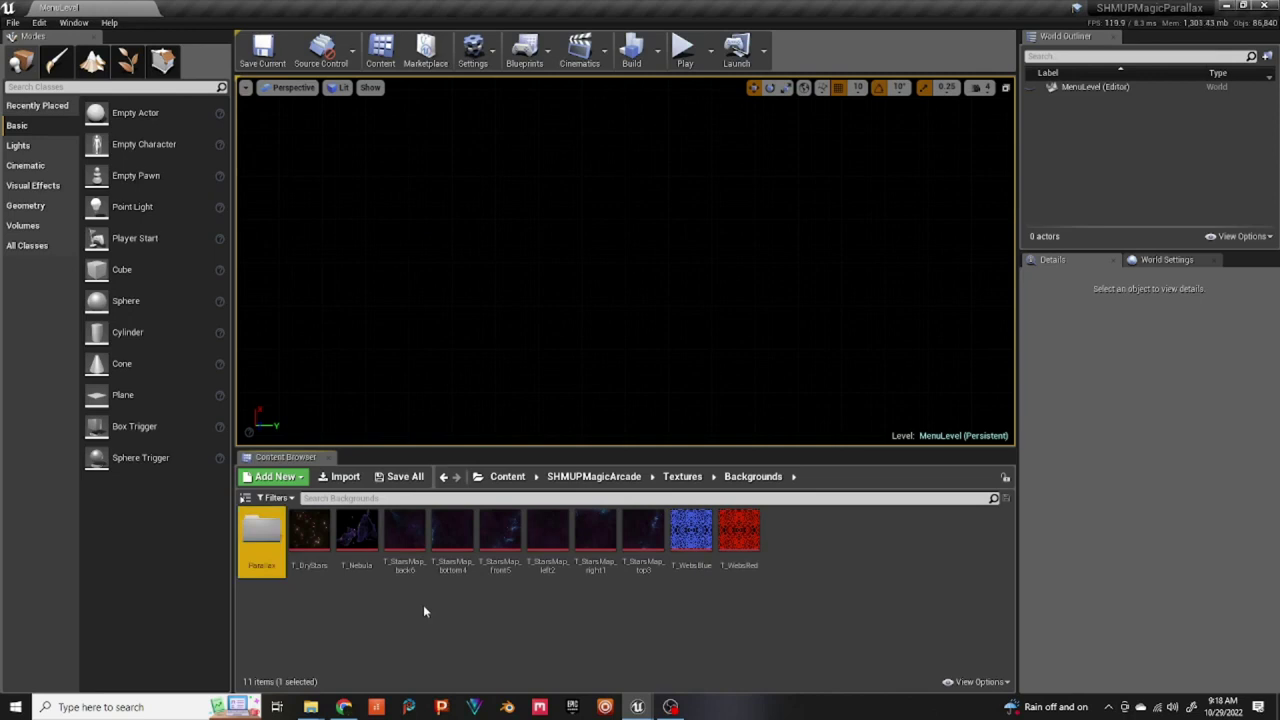
- Import T_Layer1.png, T_Layer2.png and T_Layer3.png from the desktop into the Parallax folder and save everything
double_click(265, 540)
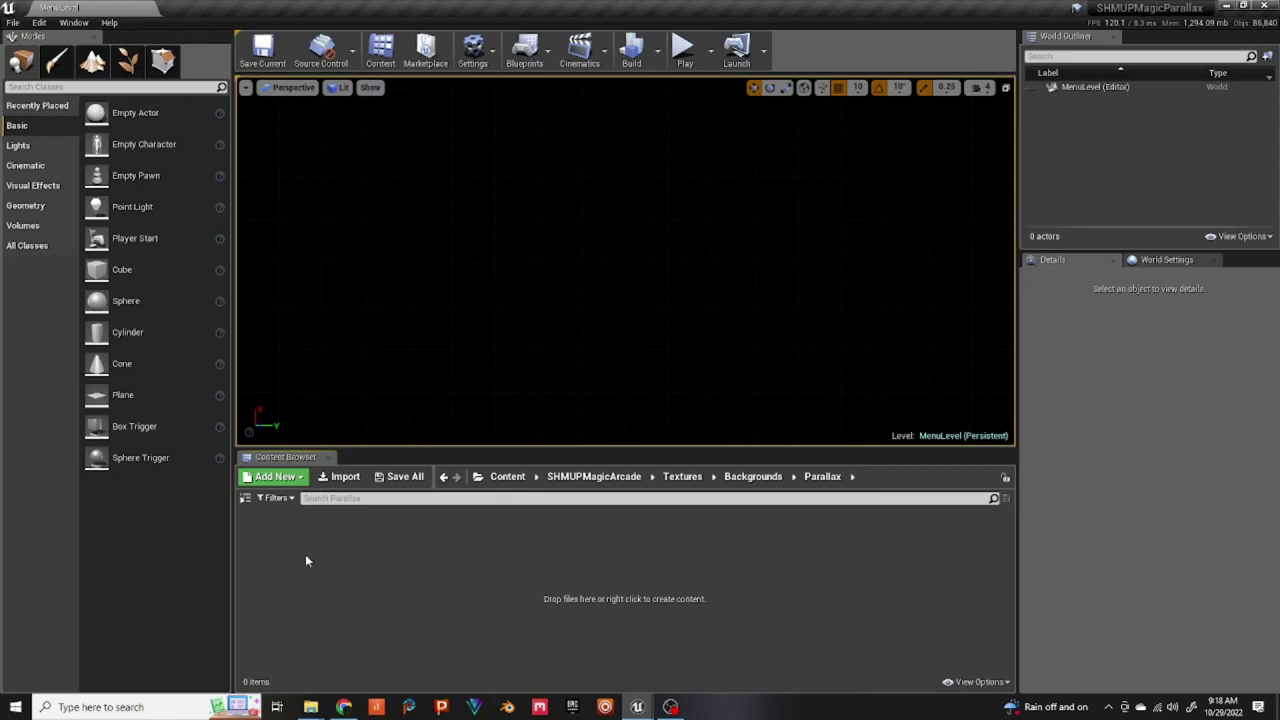
click(1224, 8)
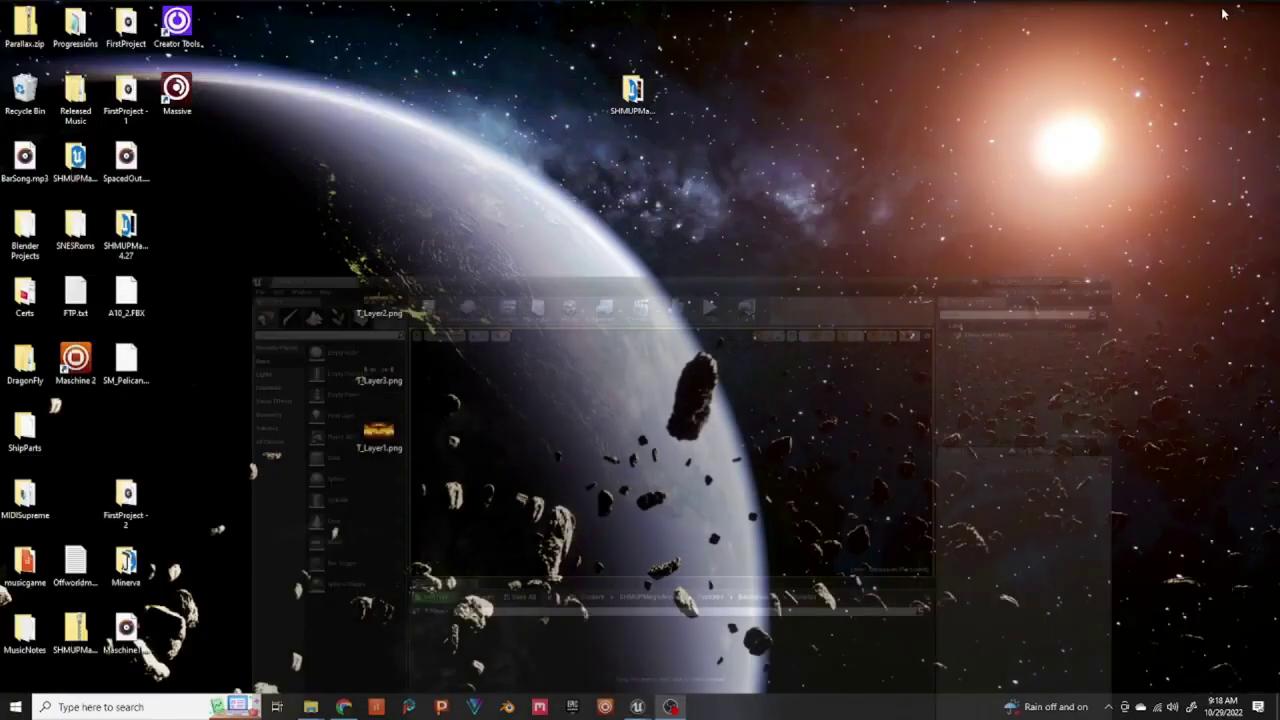
drag(300, 274, 434, 462)
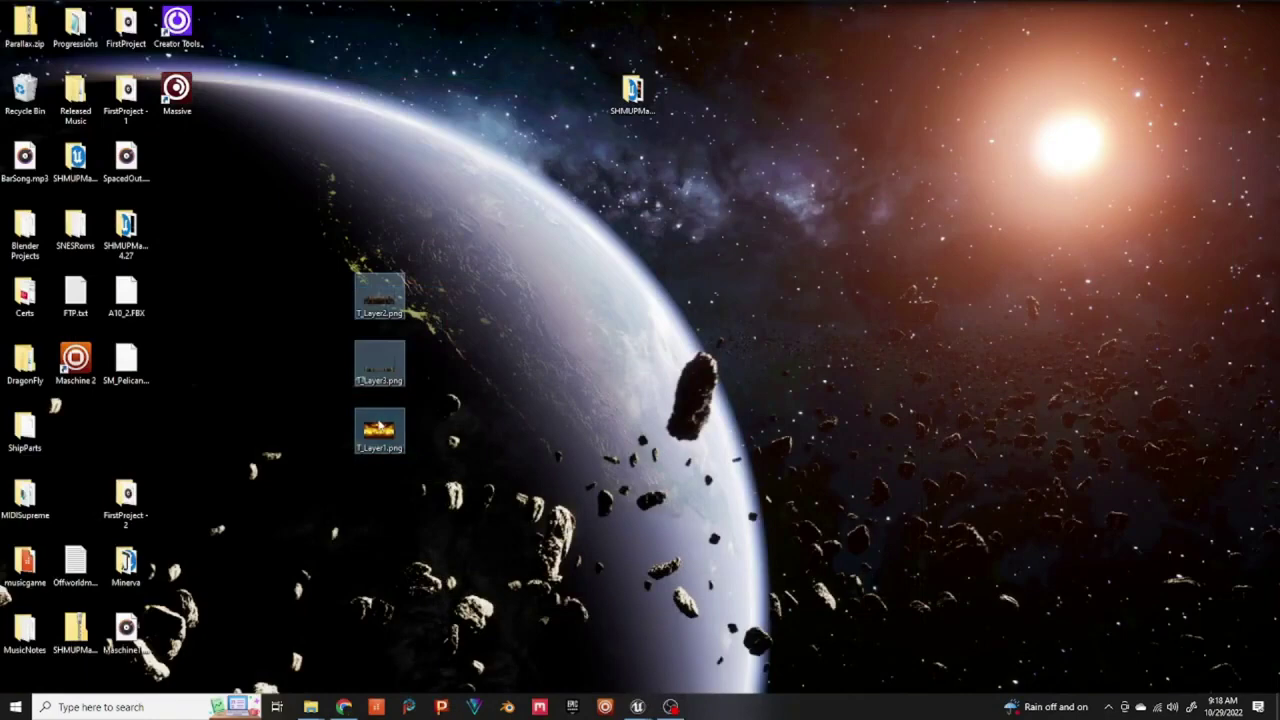
drag(380, 428, 398, 600)
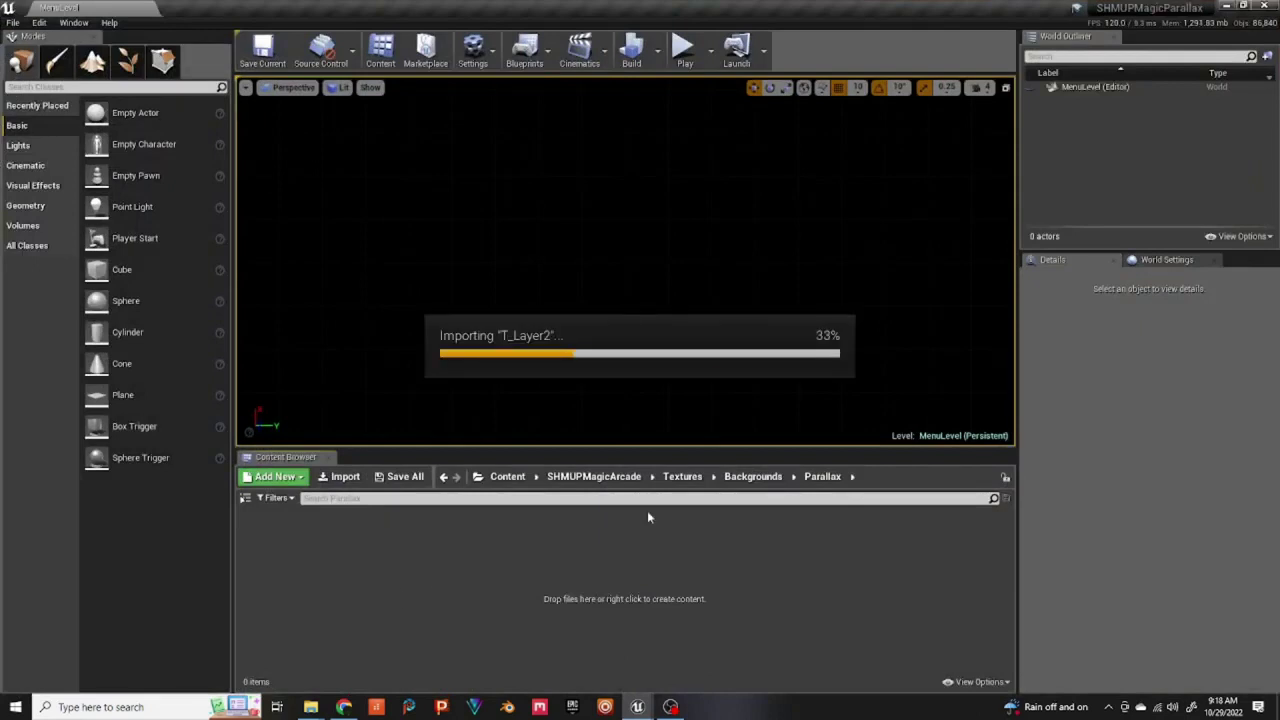
click(430, 550)
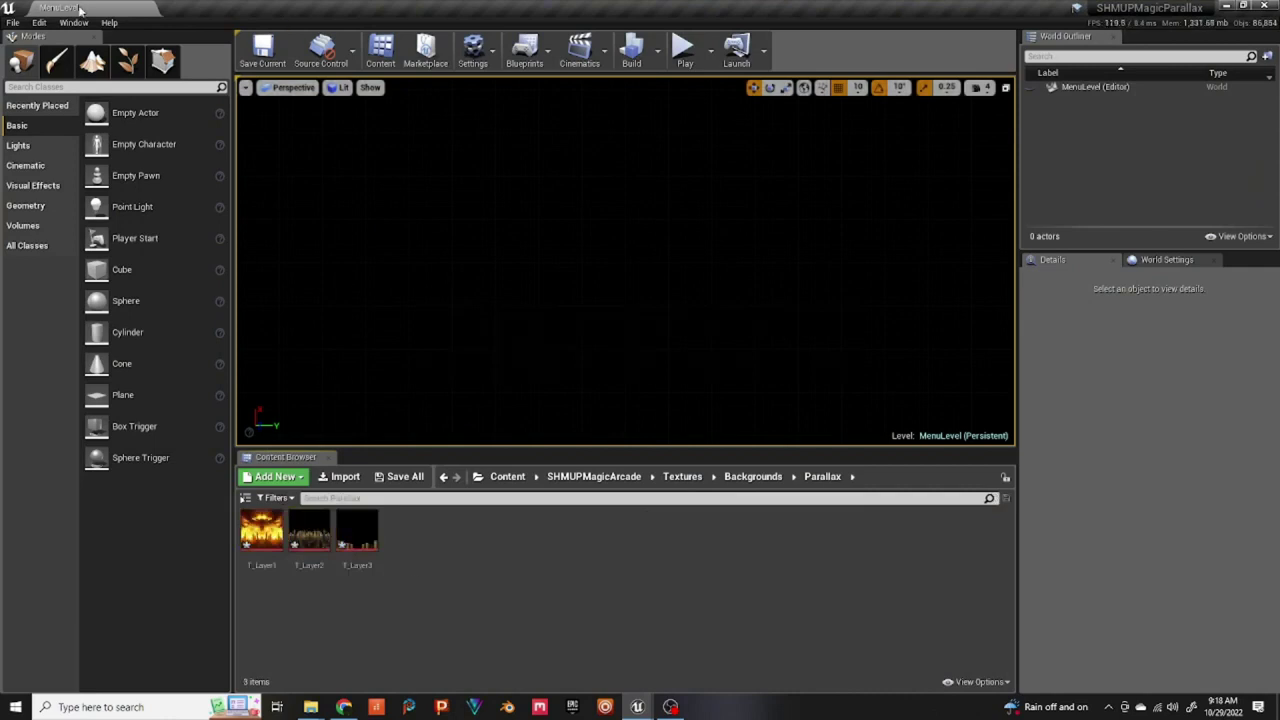
click(13, 22)
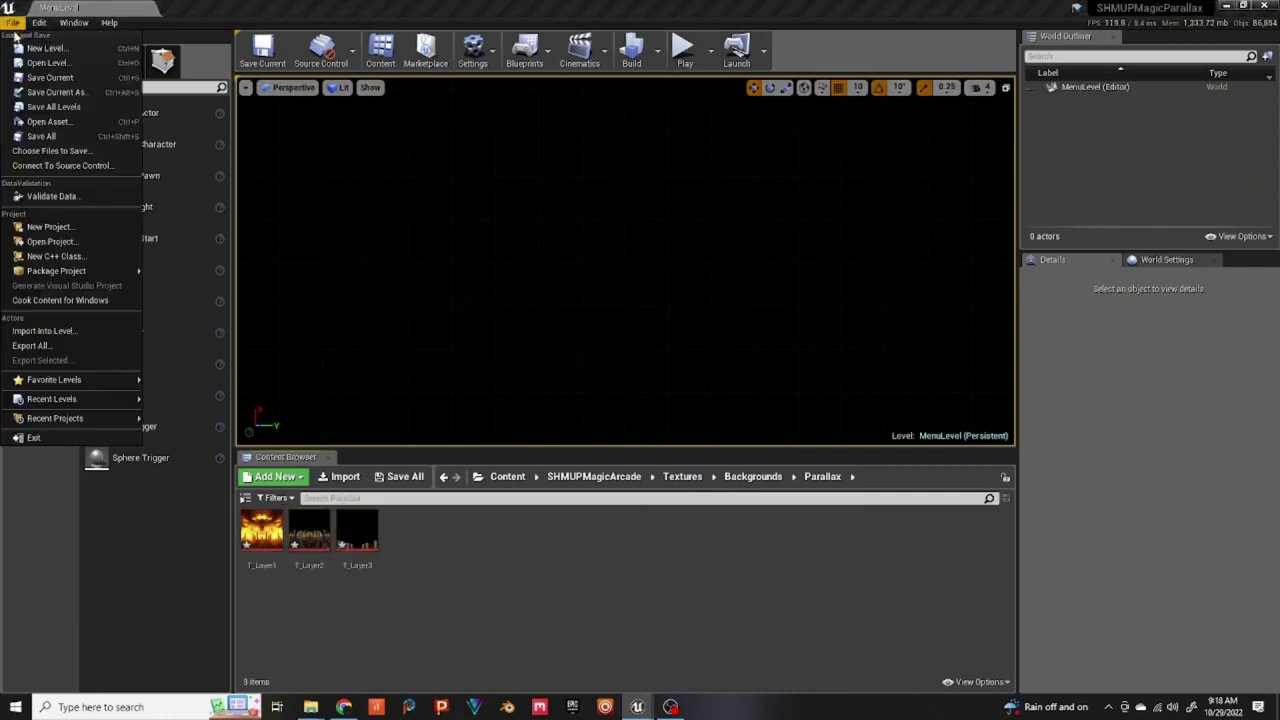
click(40, 136)
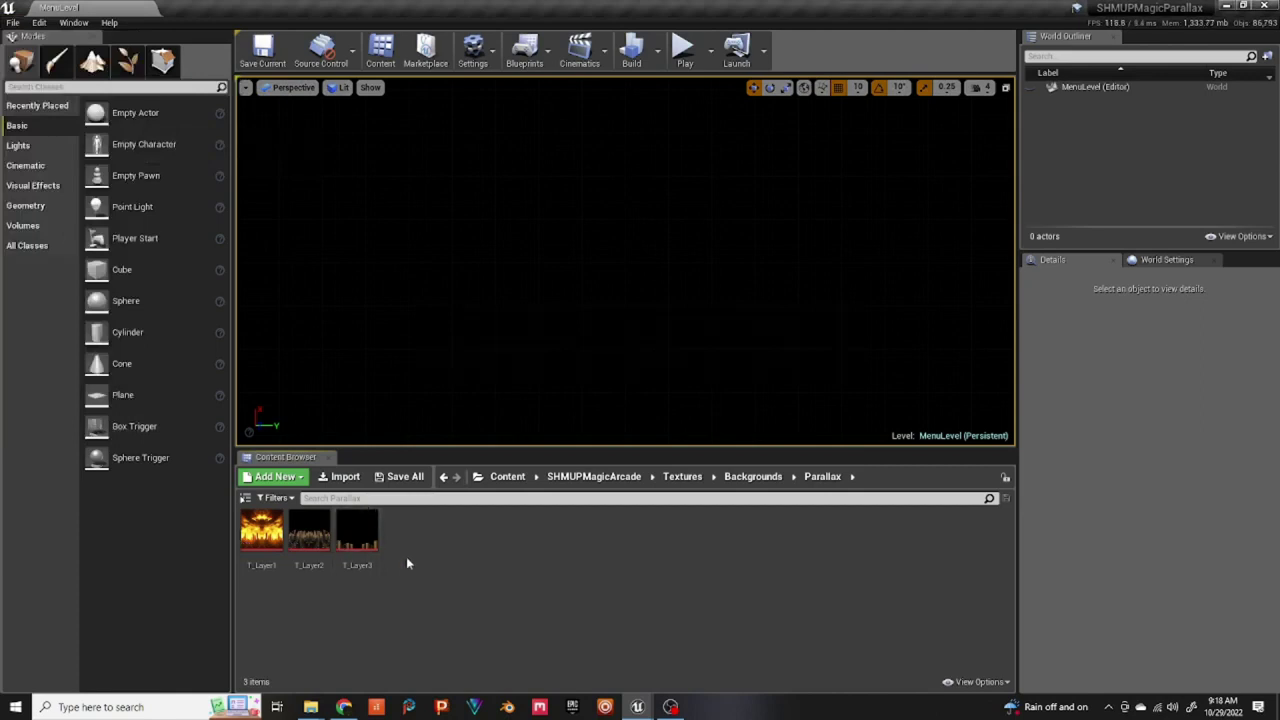
- Create a material from the T_Layer1 texture and name it MatParallax
click(268, 542)
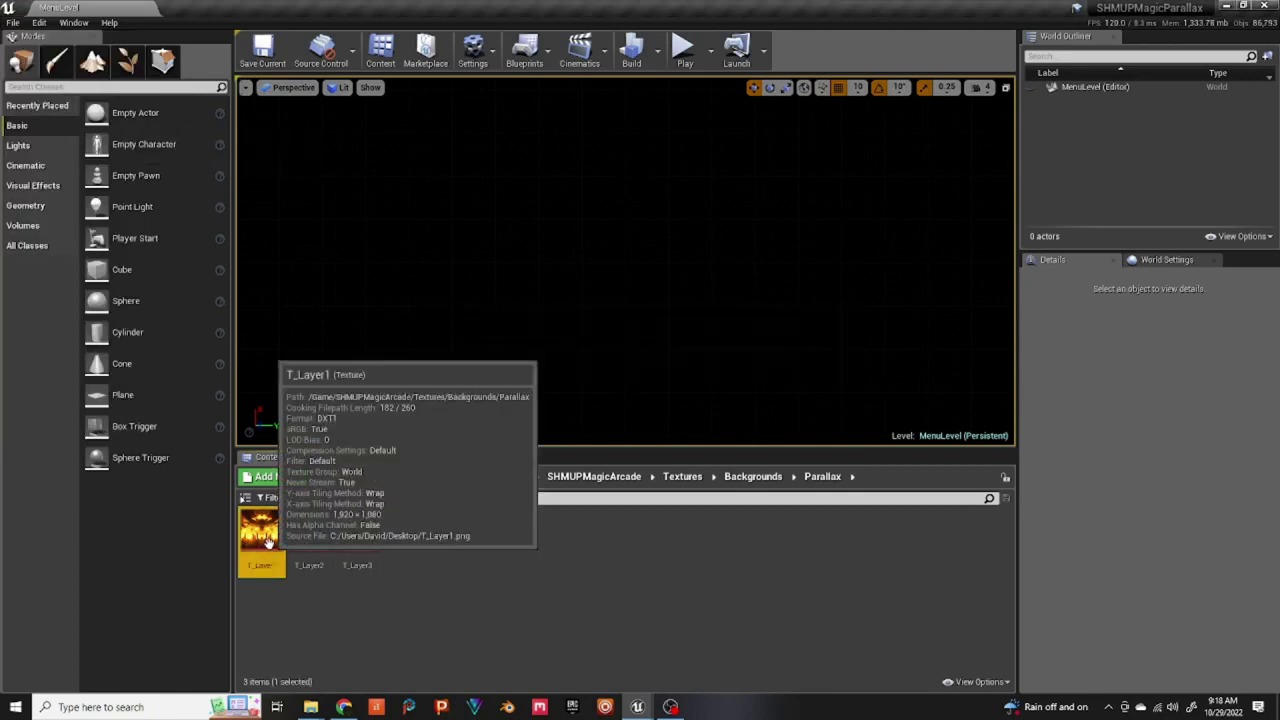
right_click(268, 542)
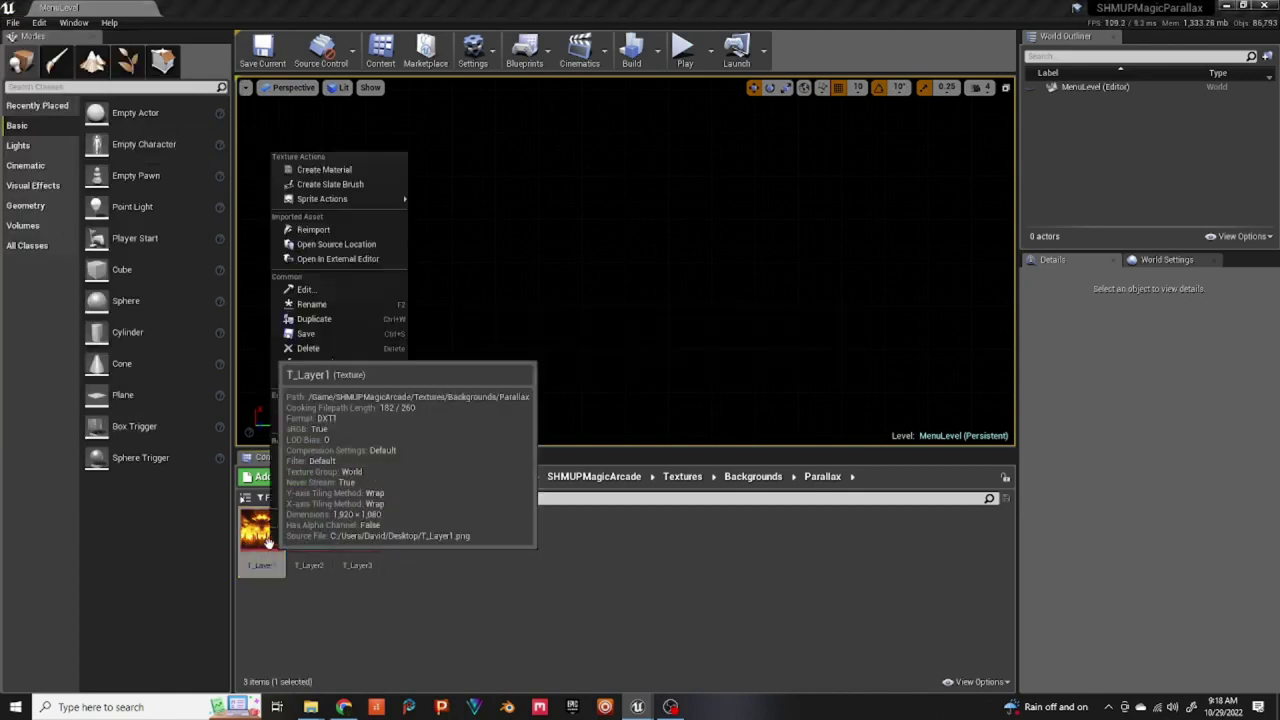
click(347, 172)
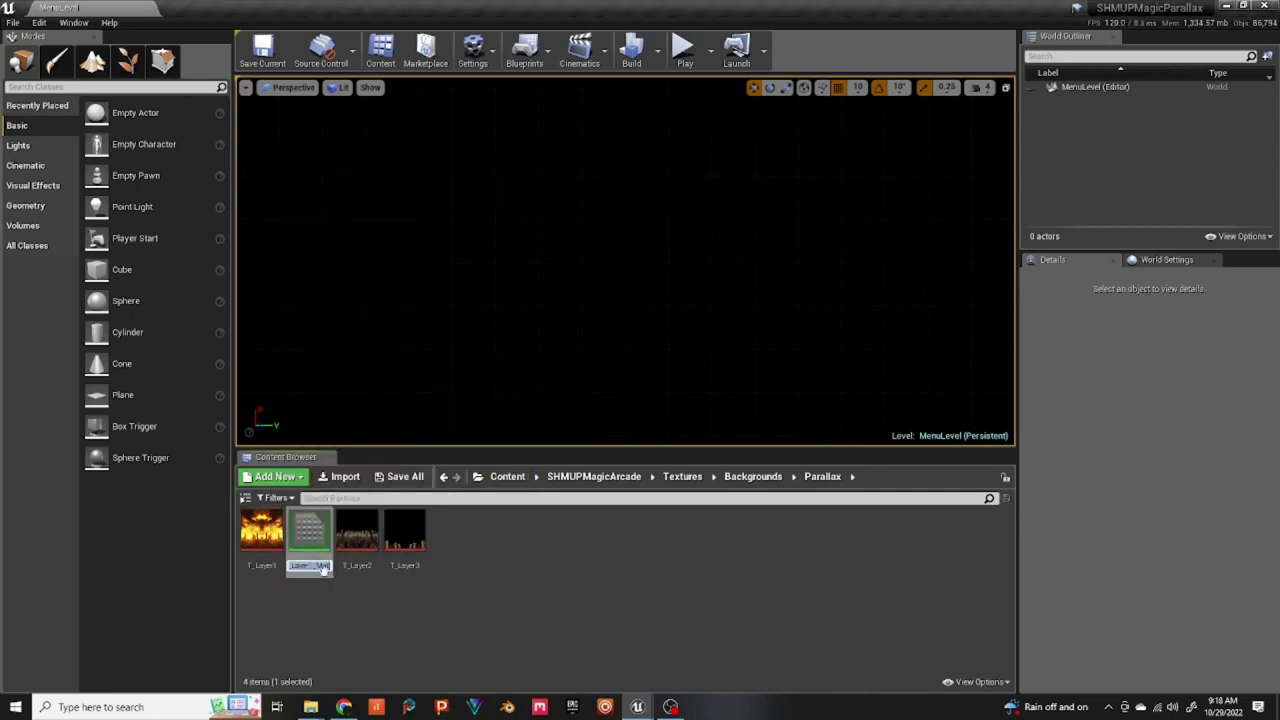
drag(313, 567, 334, 568)
key(BackSpace)
key(BackSpace)
key(BackSpace)
key(BackSpace)
key(BackSpace)
key(BackSpace)
key(BackSpace)
key(BackSpace)
key(BackSpace)
text(MatParallax)
key(Return)
- Open the MatParallax material and convert its Texture Sample node to a parameter named Image
double_click(266, 535)
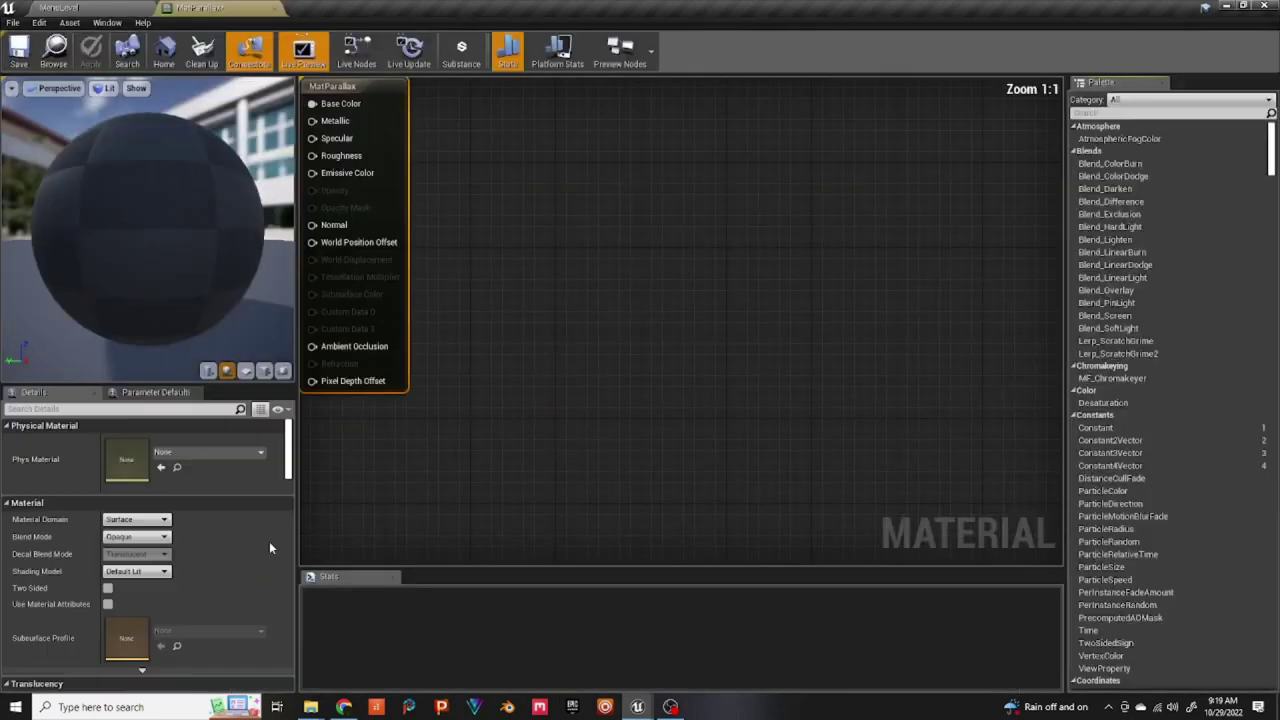
right_drag(554, 373, 757, 409)
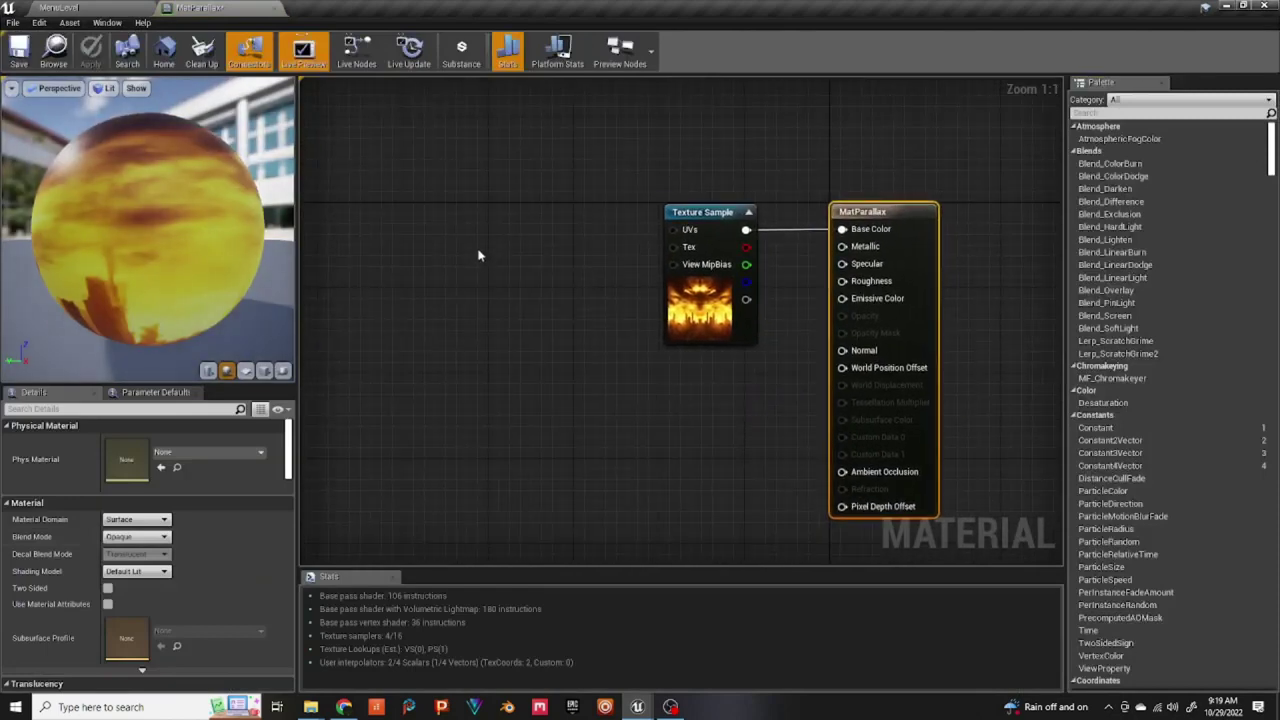
right_click(706, 215)
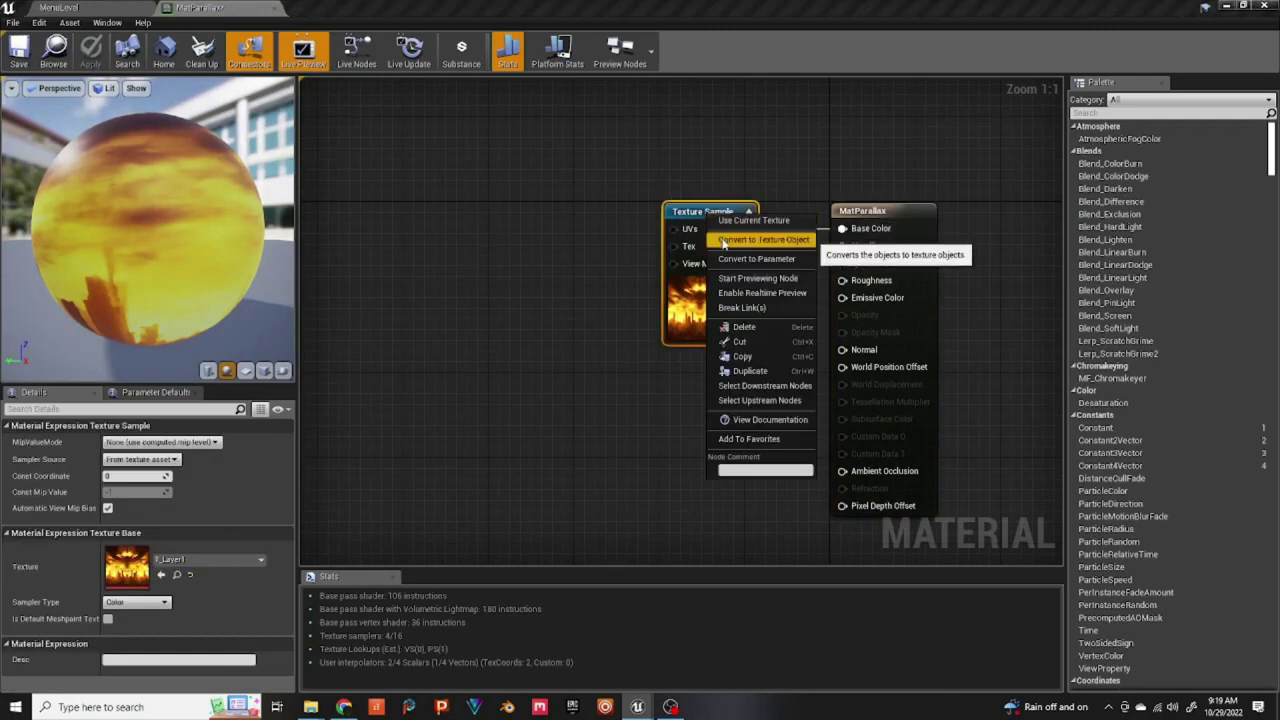
click(724, 259)
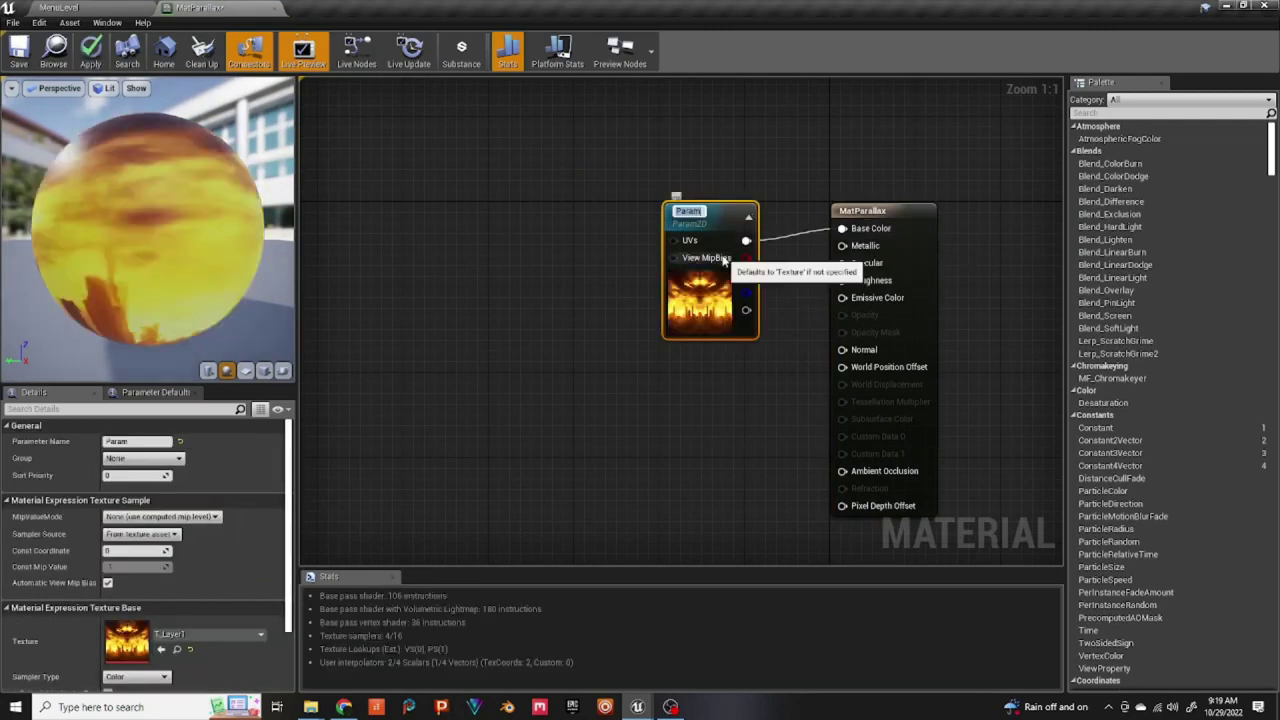
text(Image)
click(569, 275)
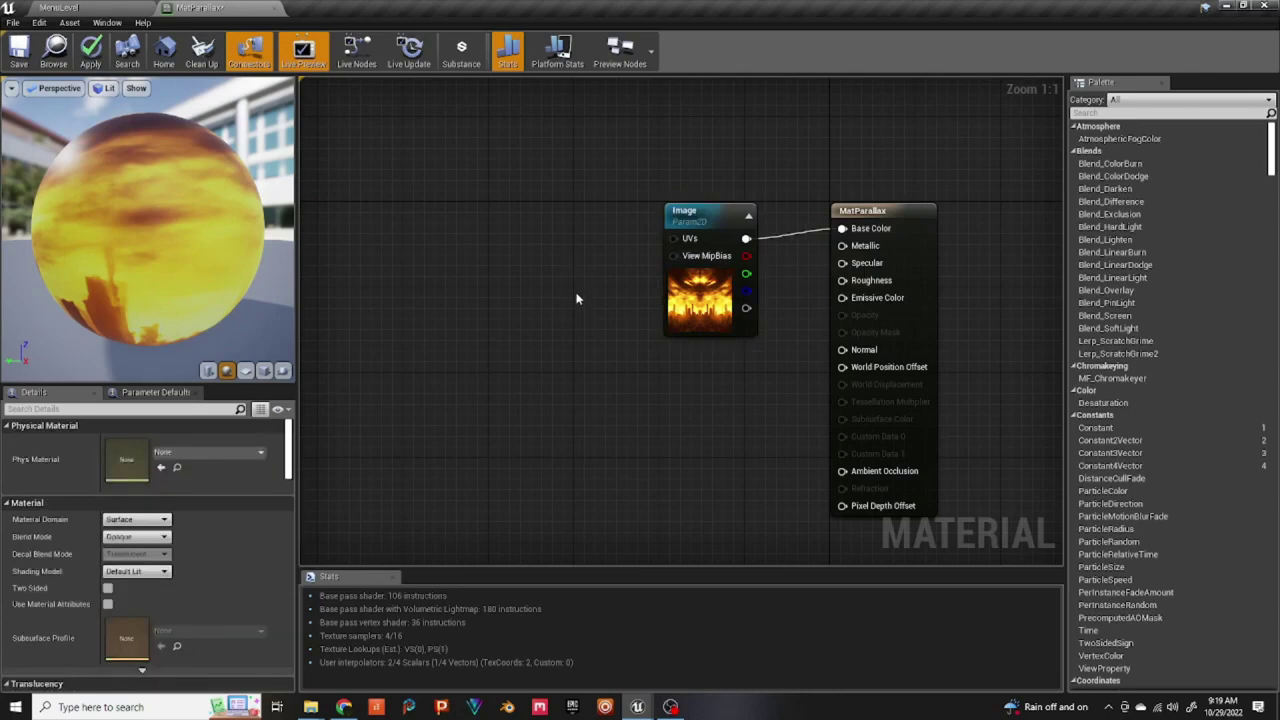
- Add a Panner node to the material graph and connect its output to the UVs of the Image node
right_drag(575, 297, 591, 300)
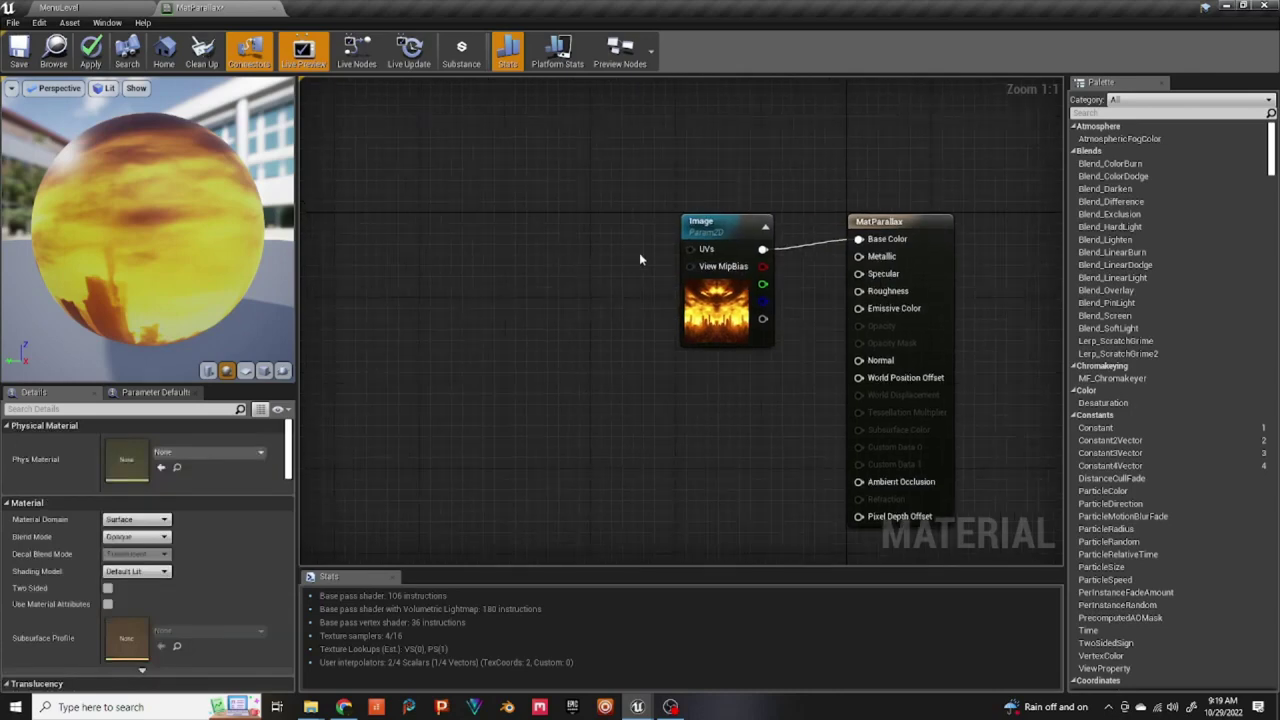
click(559, 264)
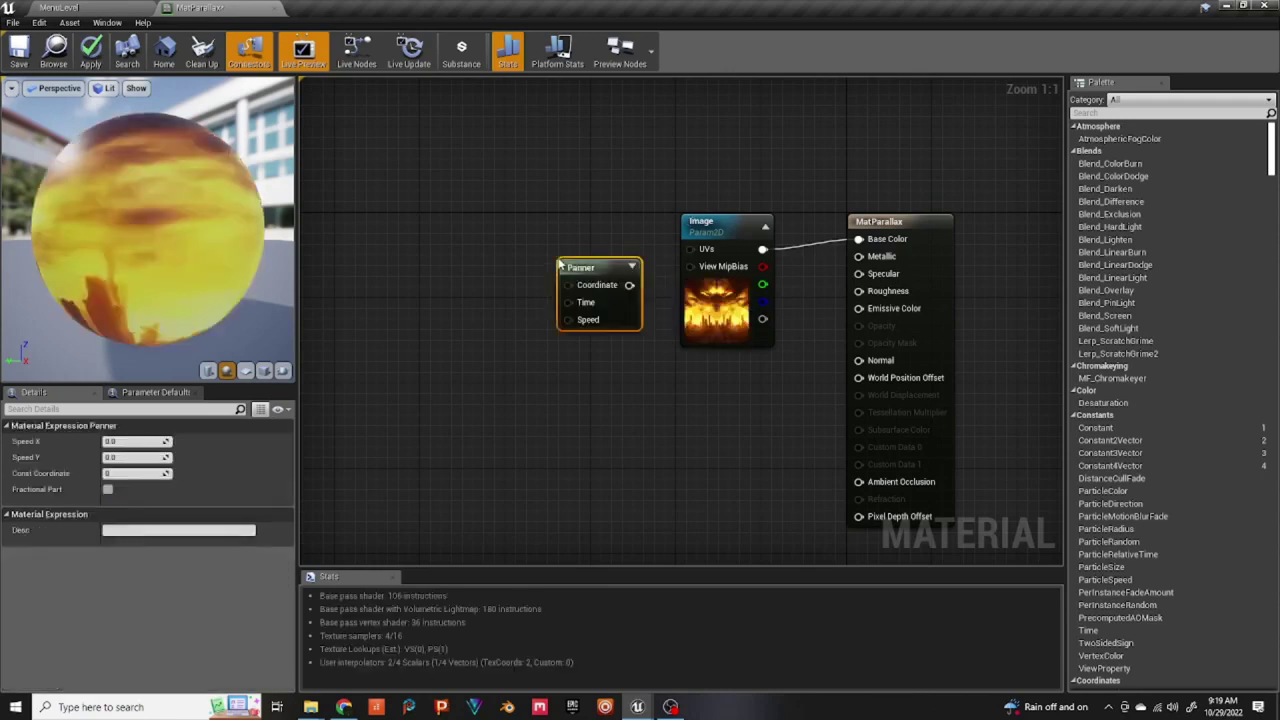
drag(588, 265, 684, 258)
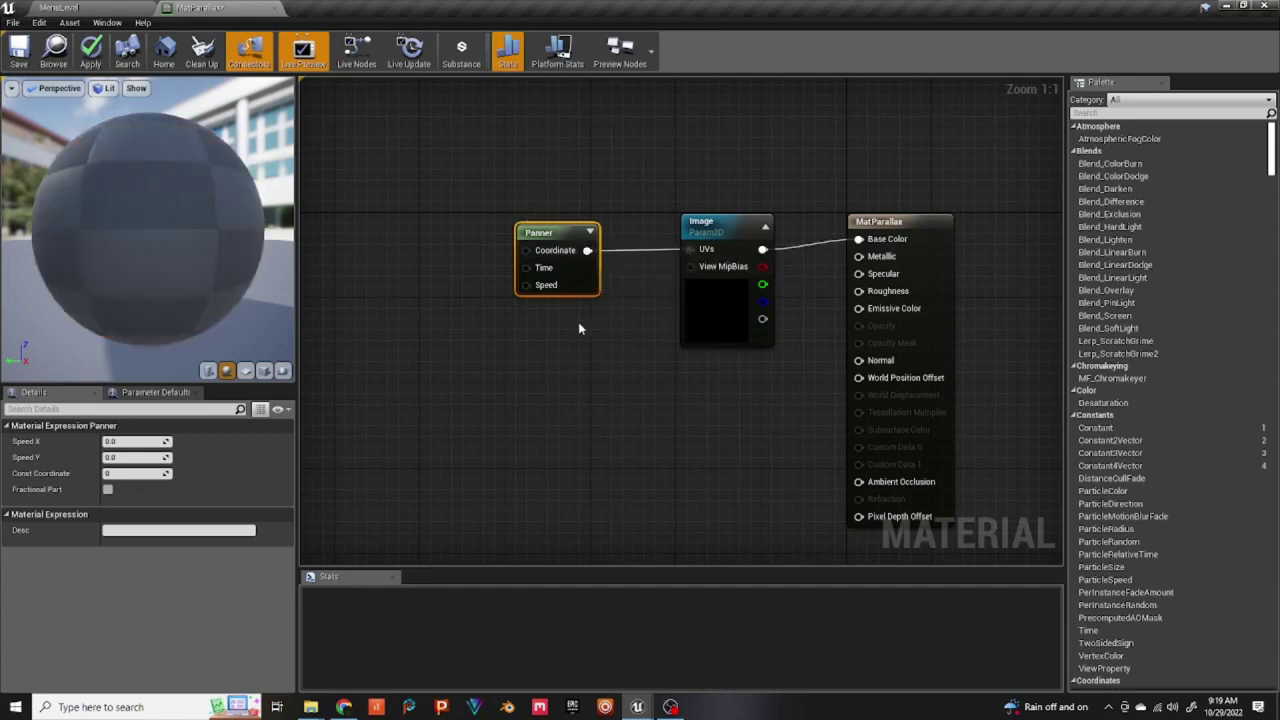
- Add two Constant nodes ahead of the Panner and convert the upper one to a parameter named Speed X
right_drag(582, 330, 658, 320)
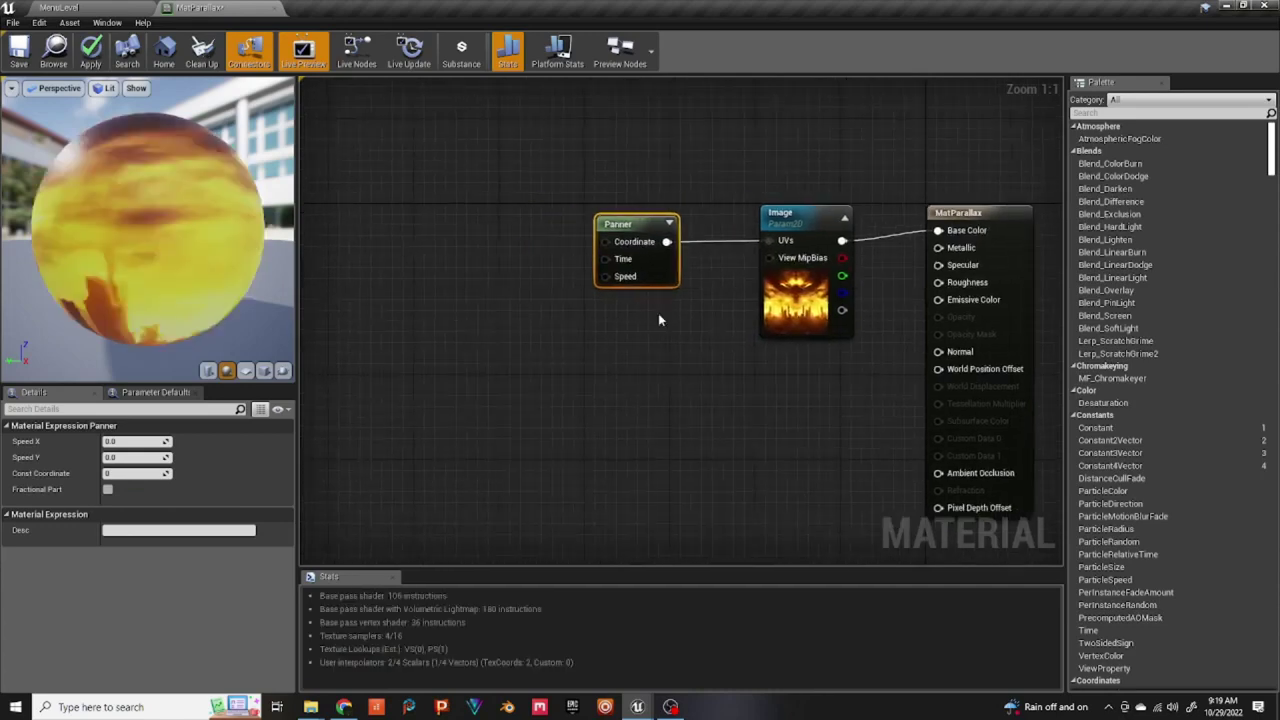
click(359, 261)
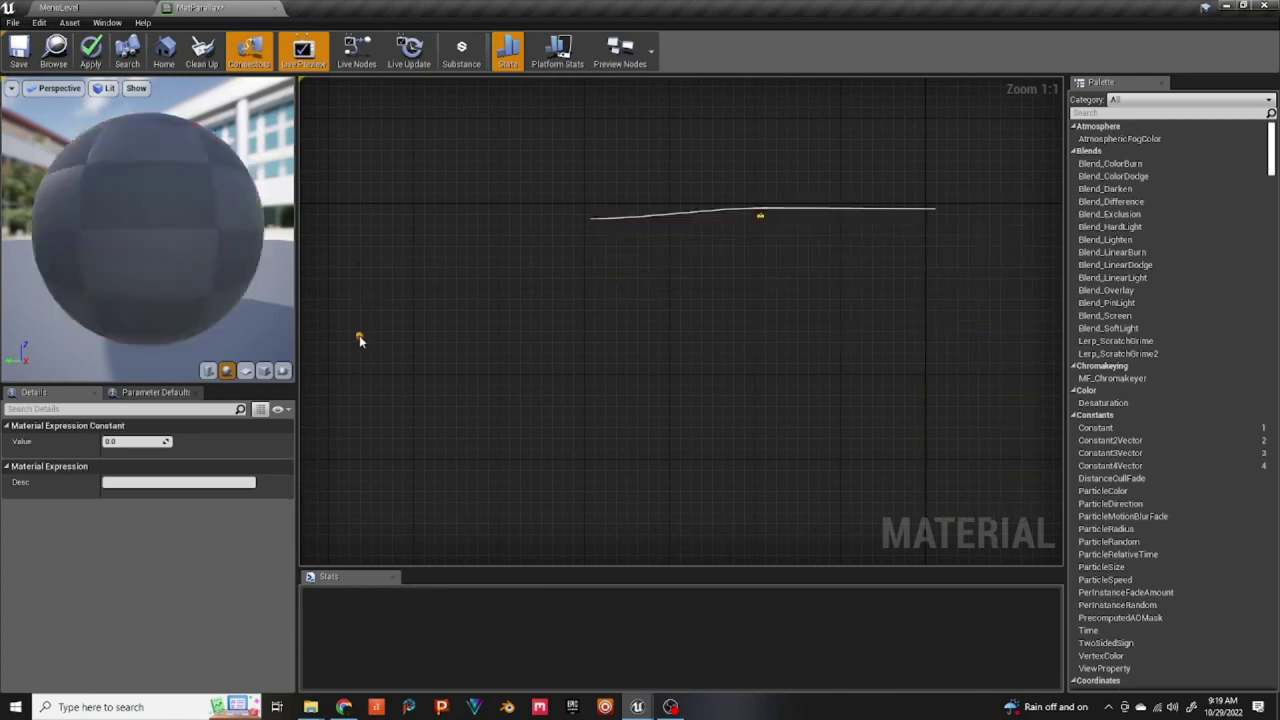
click(359, 336)
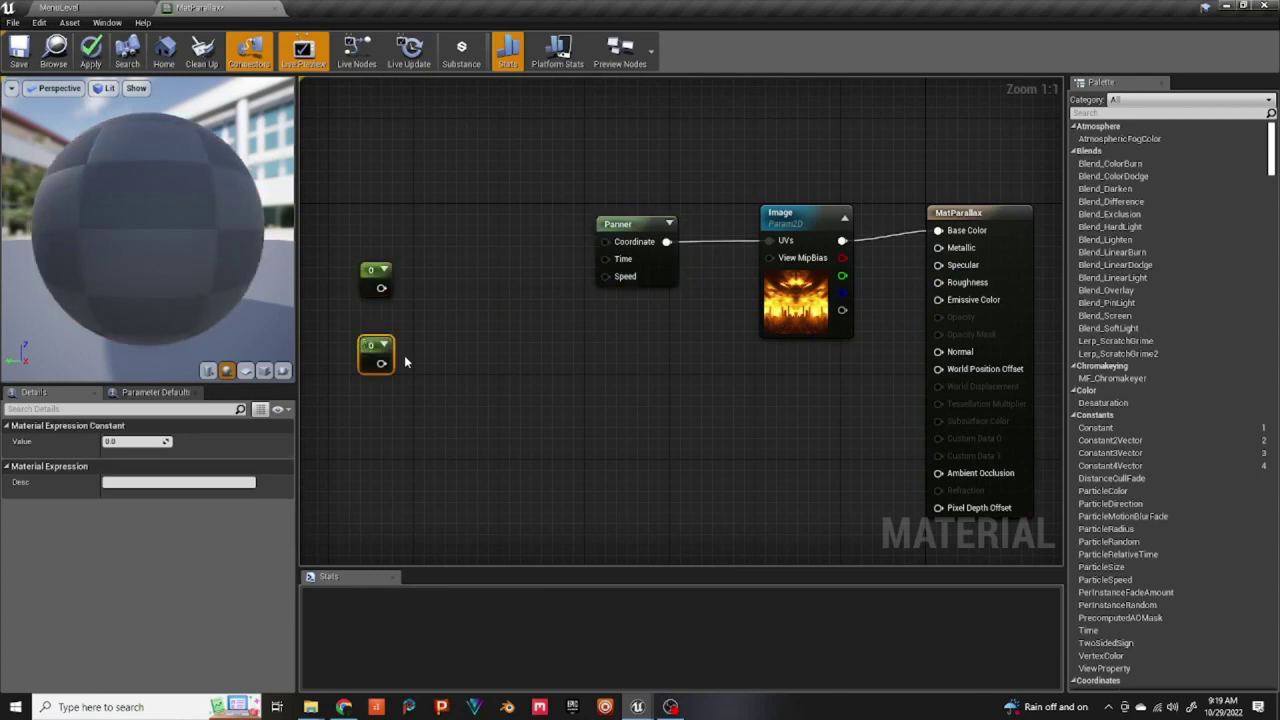
drag(380, 288, 398, 285)
click(376, 282)
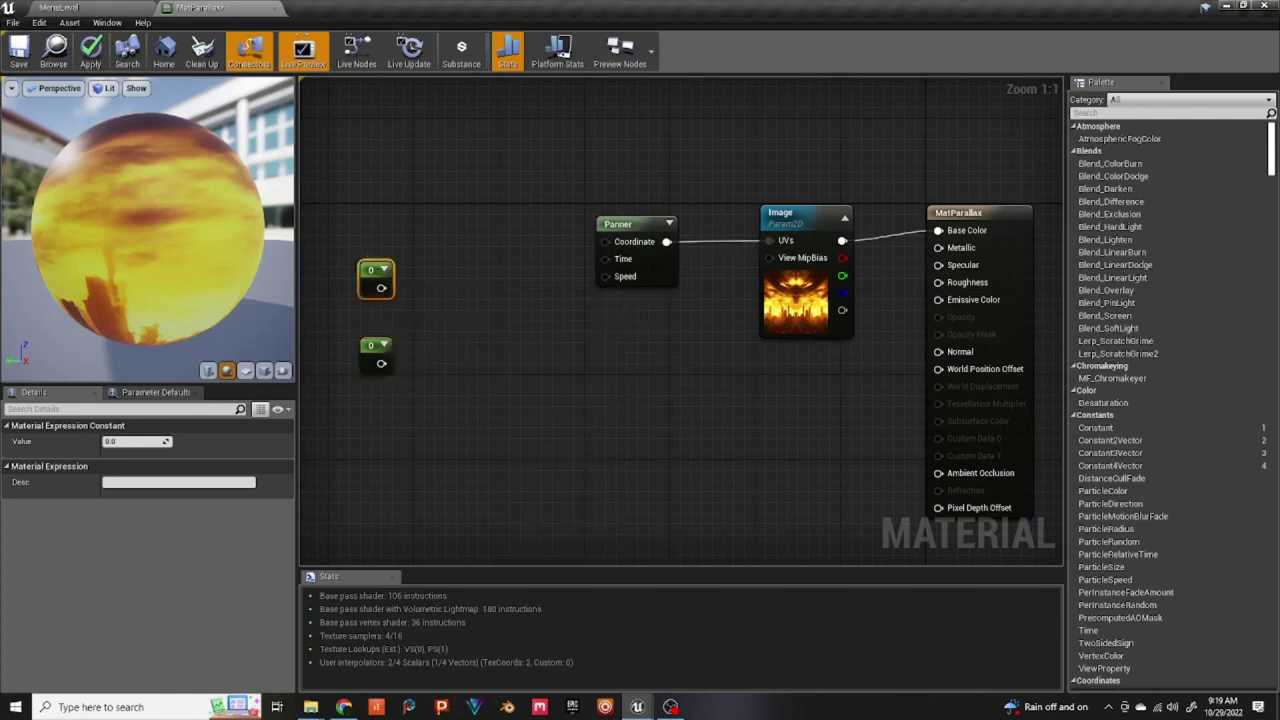
right_click(376, 282)
click(428, 278)
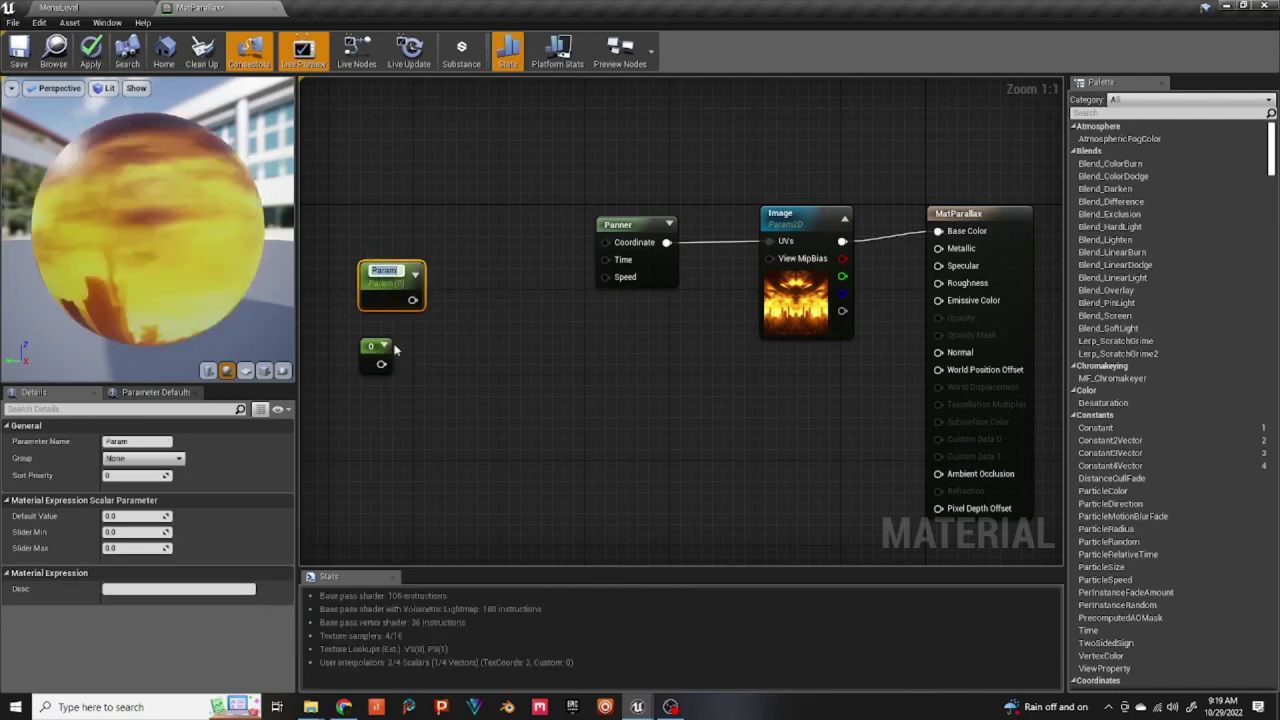
text(Speed X)
key(Return)
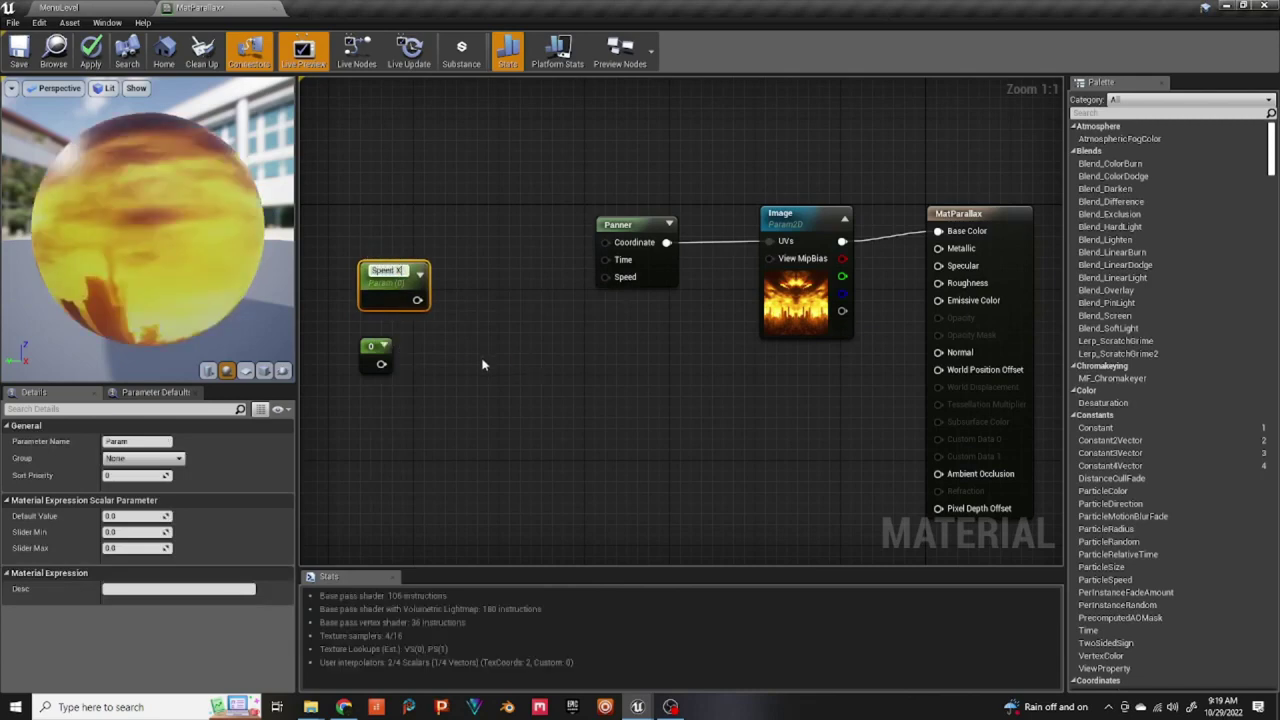
click(486, 364)
- Convert the remaining Constant node to a parameter named Speed Y
click(380, 346)
right_click(378, 346)
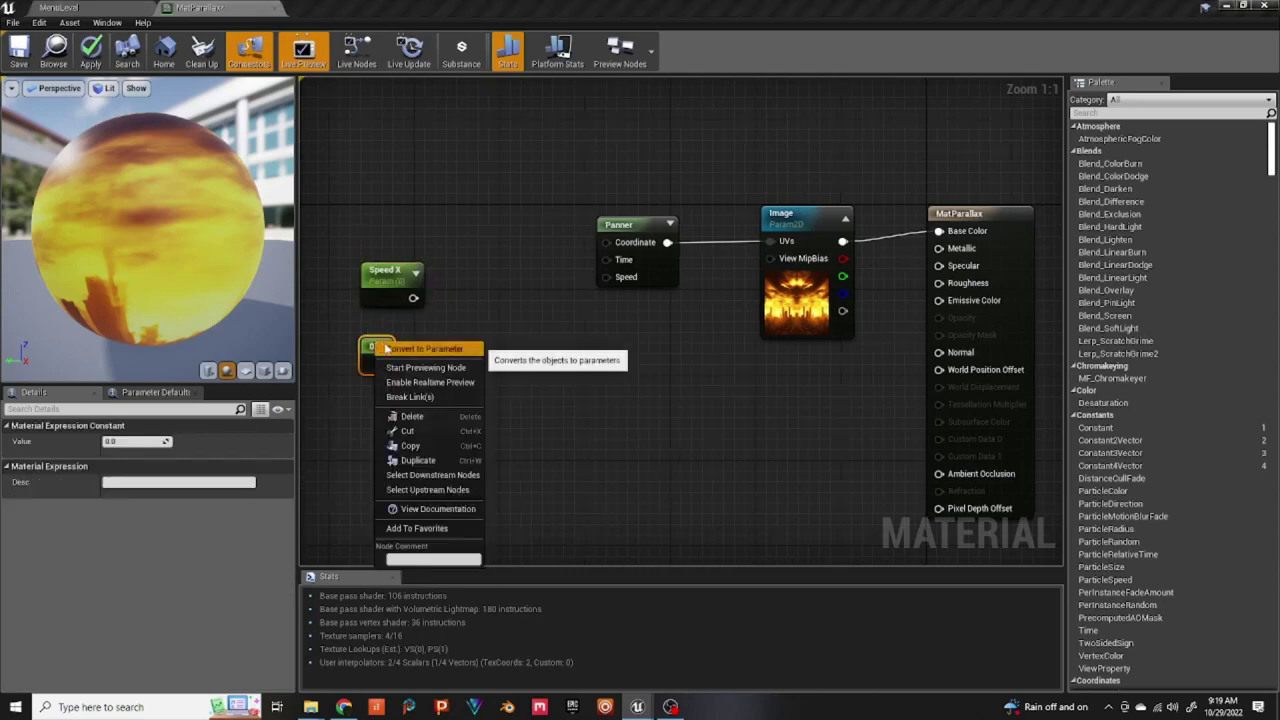
click(428, 350)
text(Spe)
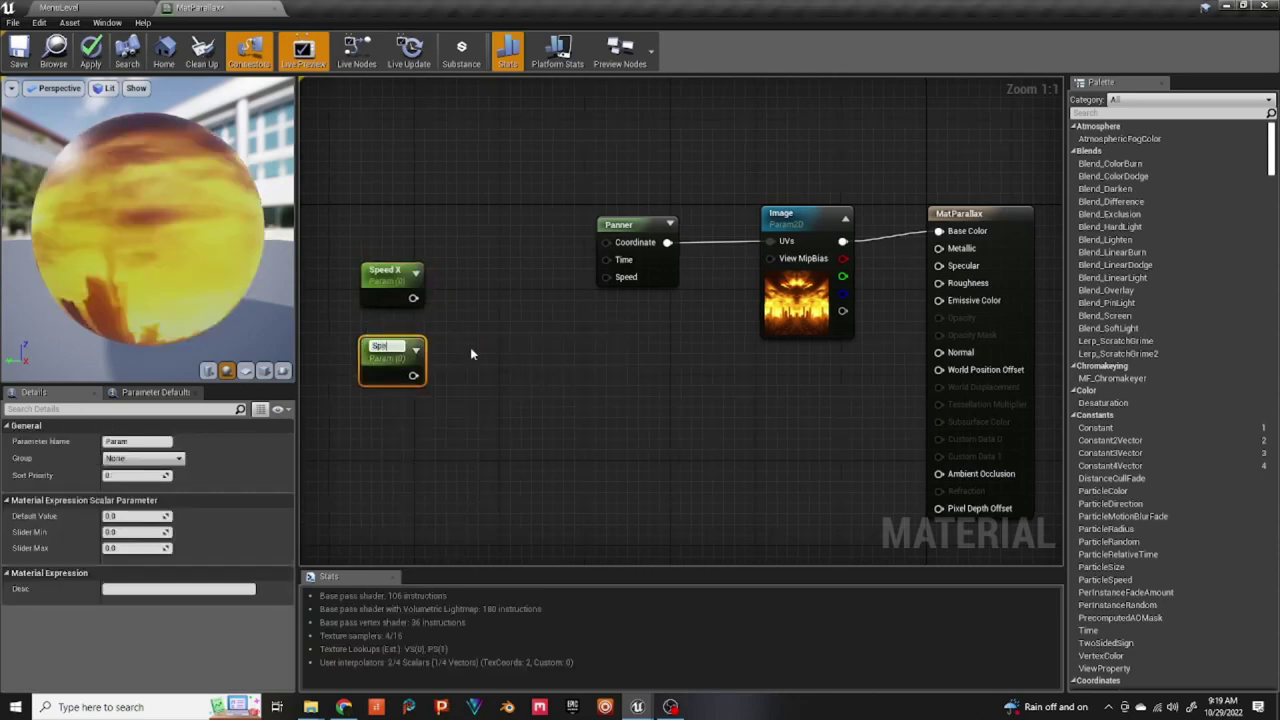
text(ed Y)
key(Return)
click(470, 347)
- Combine Speed X and Speed Y in an AppendVector node, connect it to the Panner's Speed input, and save the material
drag(419, 300, 499, 346)
text(append)
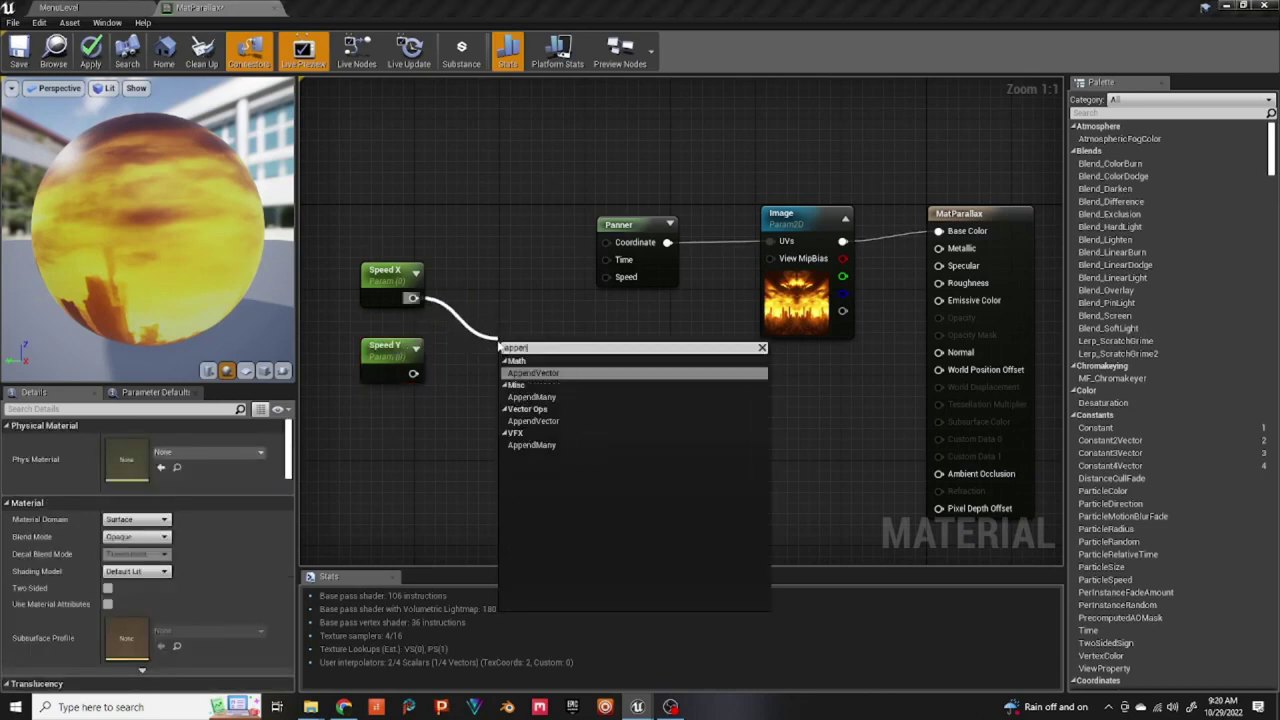
click(545, 373)
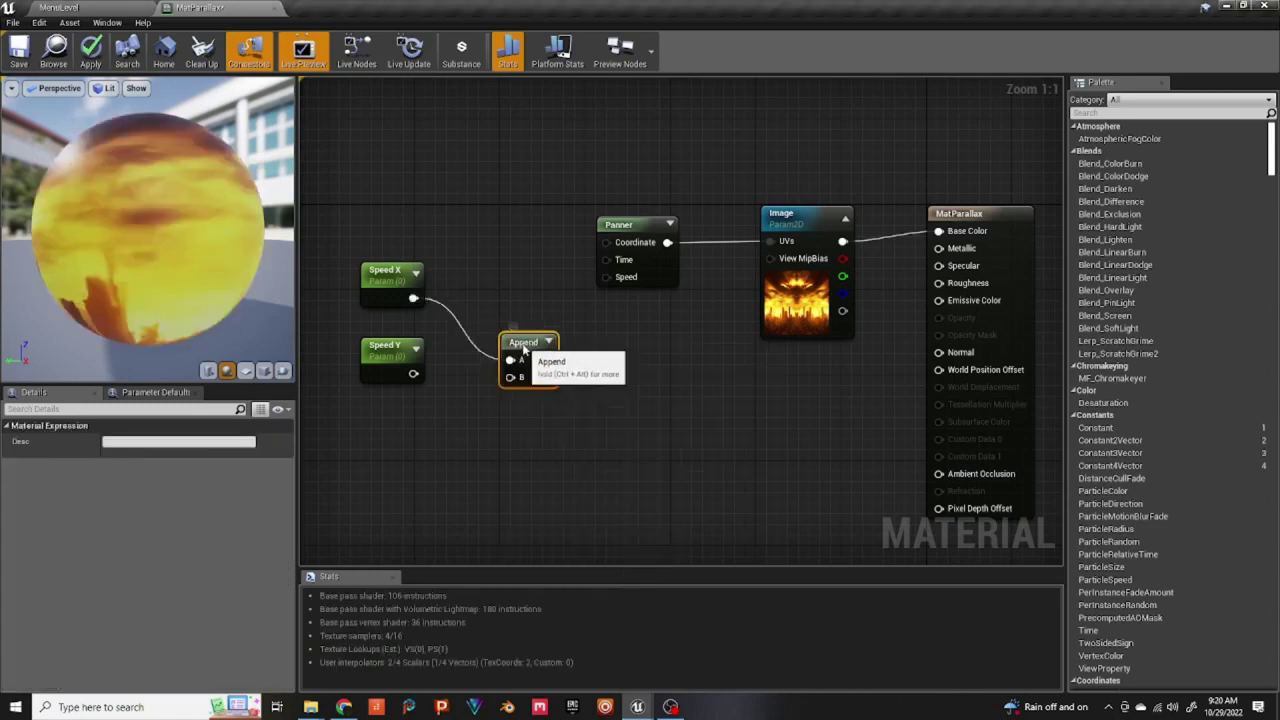
drag(410, 373, 604, 277)
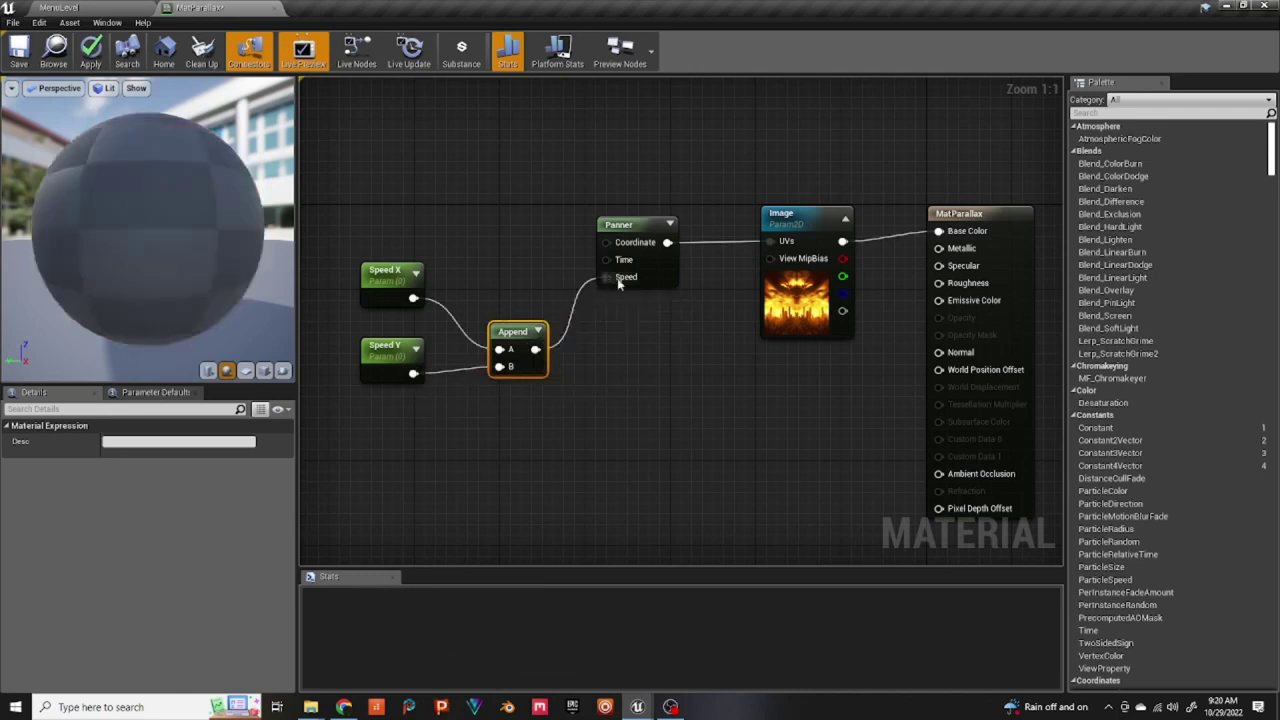
click(20, 52)
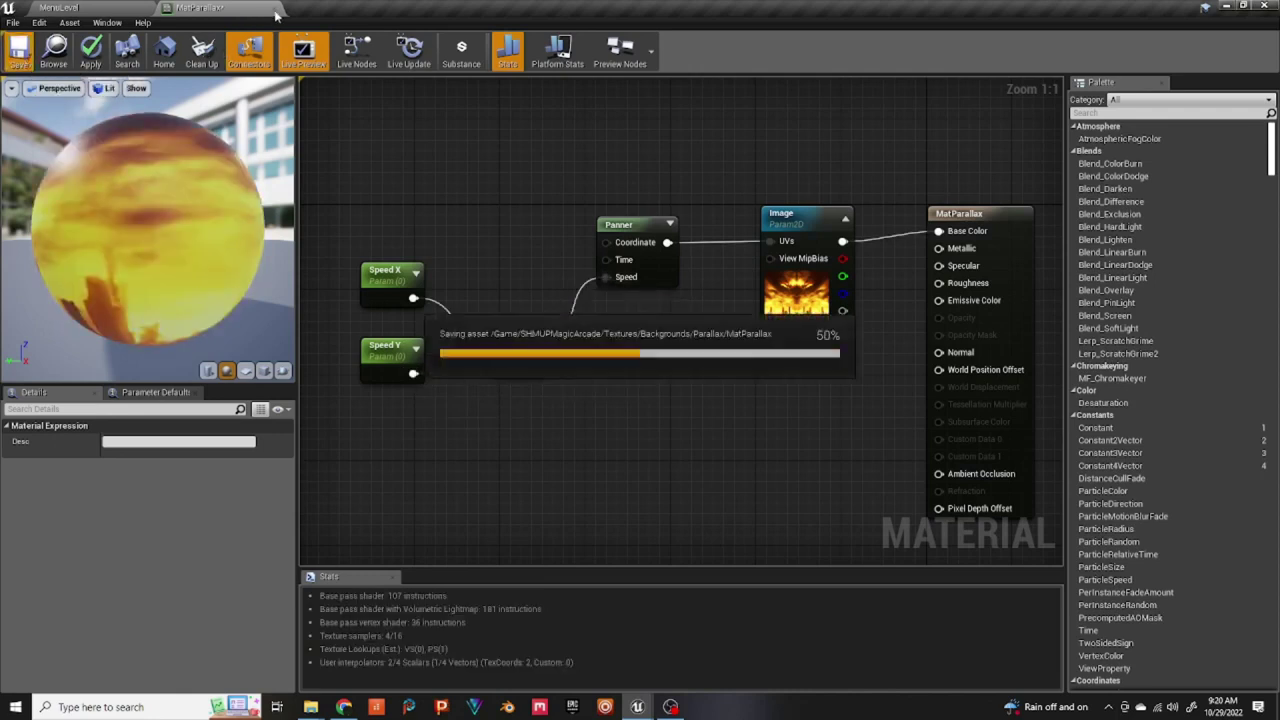
- Close the MatParallax editor and create a material from the T_Layer2 texture, naming it M_Parralax_Masked
click(275, 10)
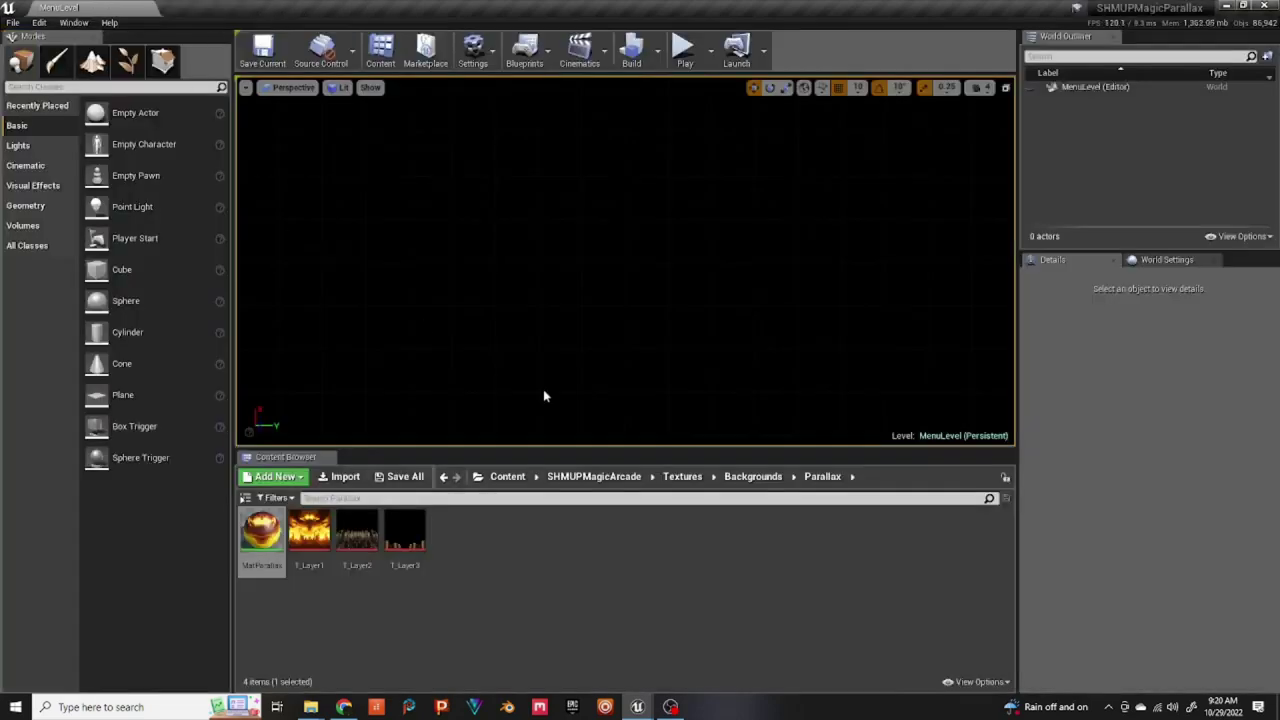
click(487, 598)
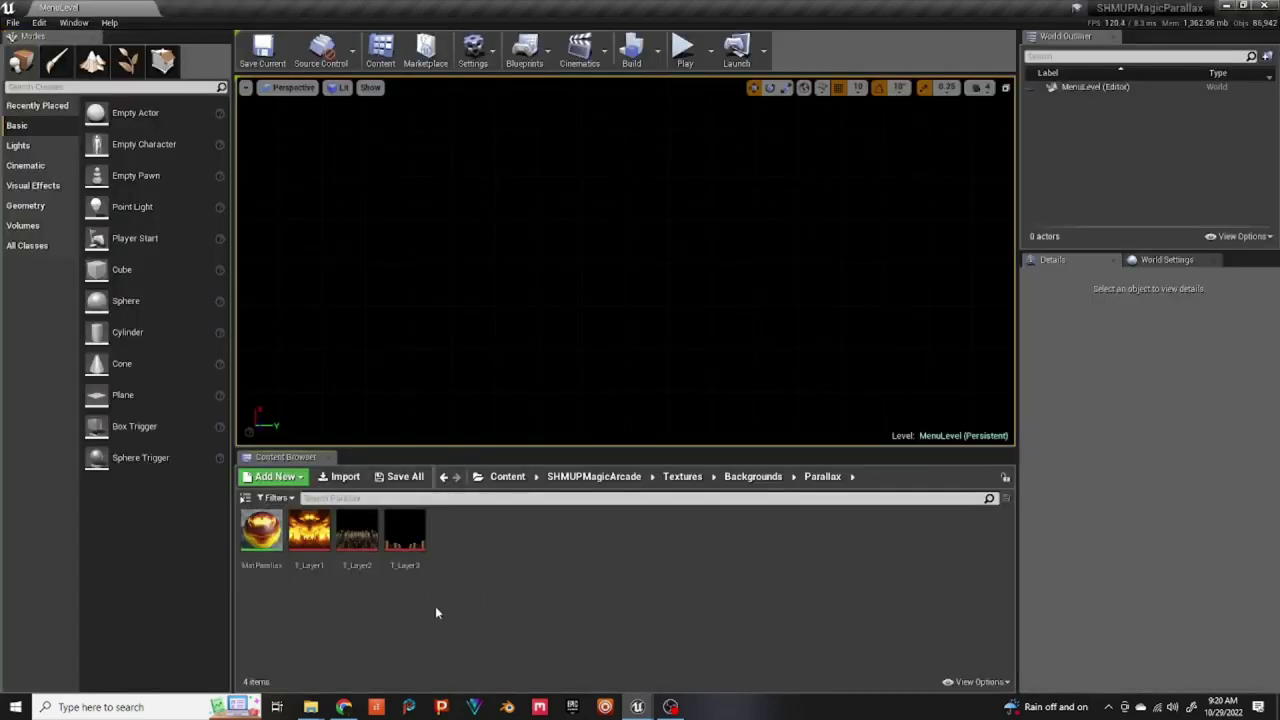
mouse_move(352, 538)
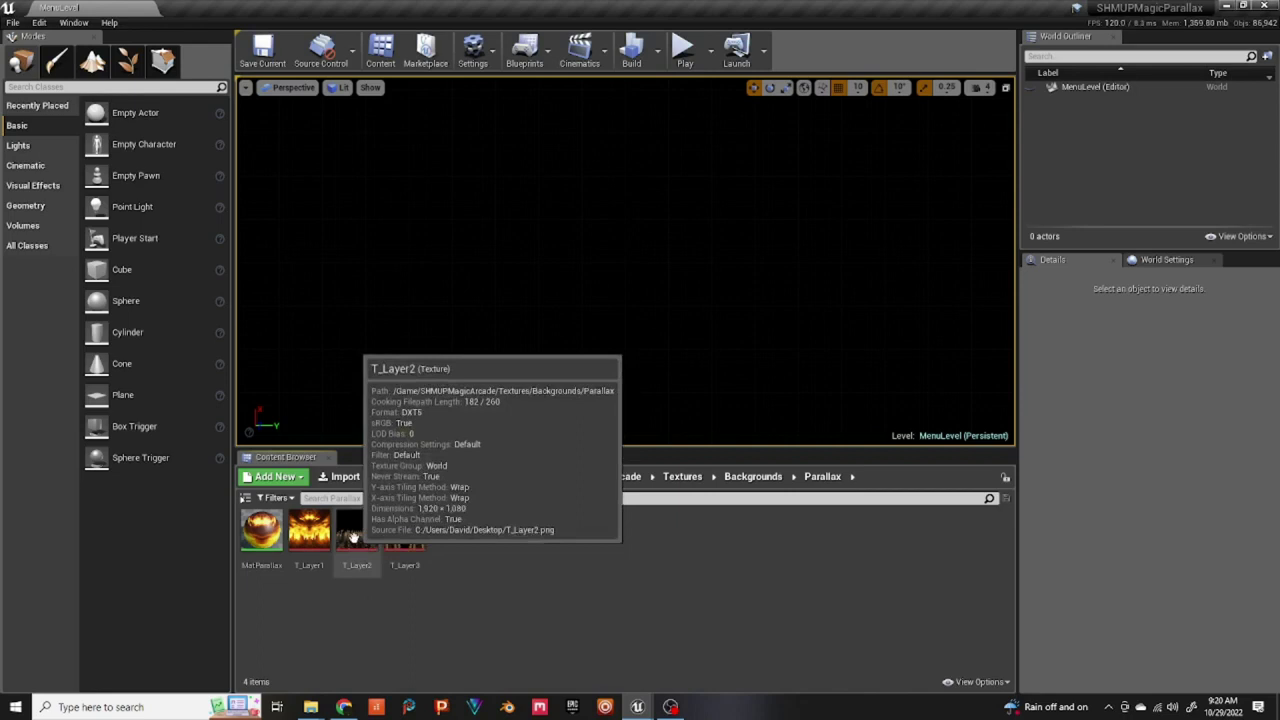
right_click(352, 538)
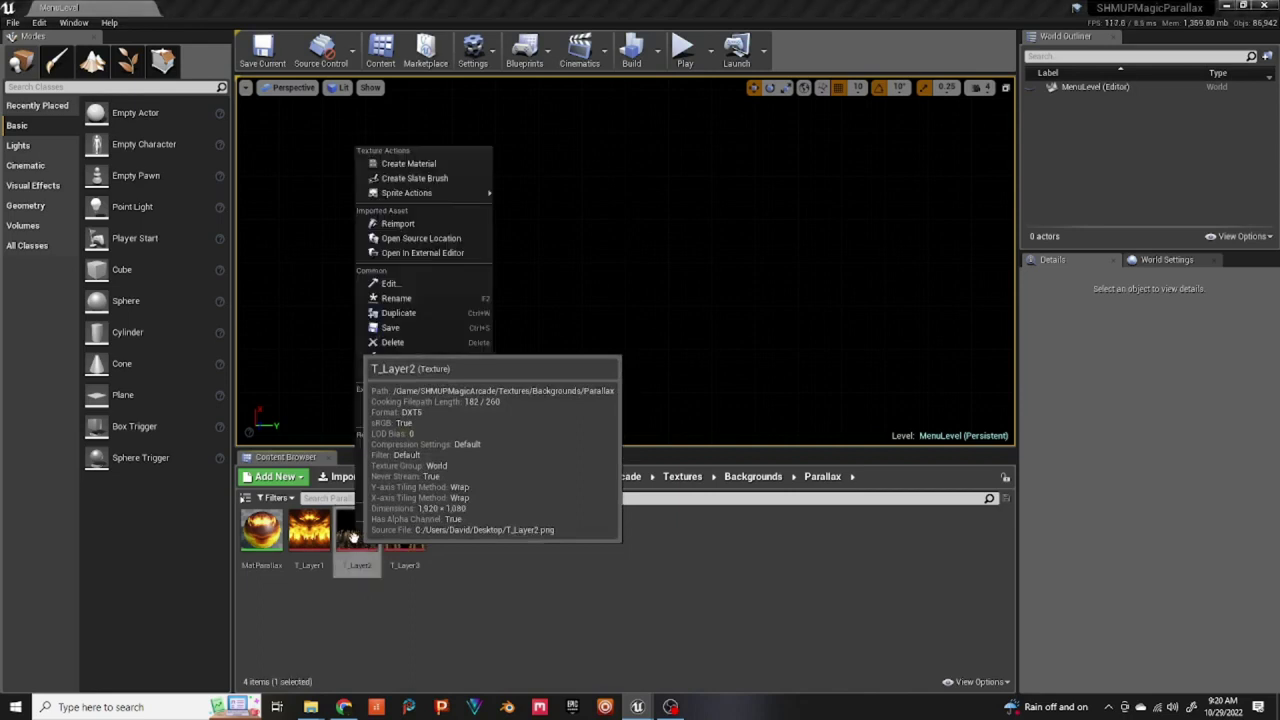
click(420, 166)
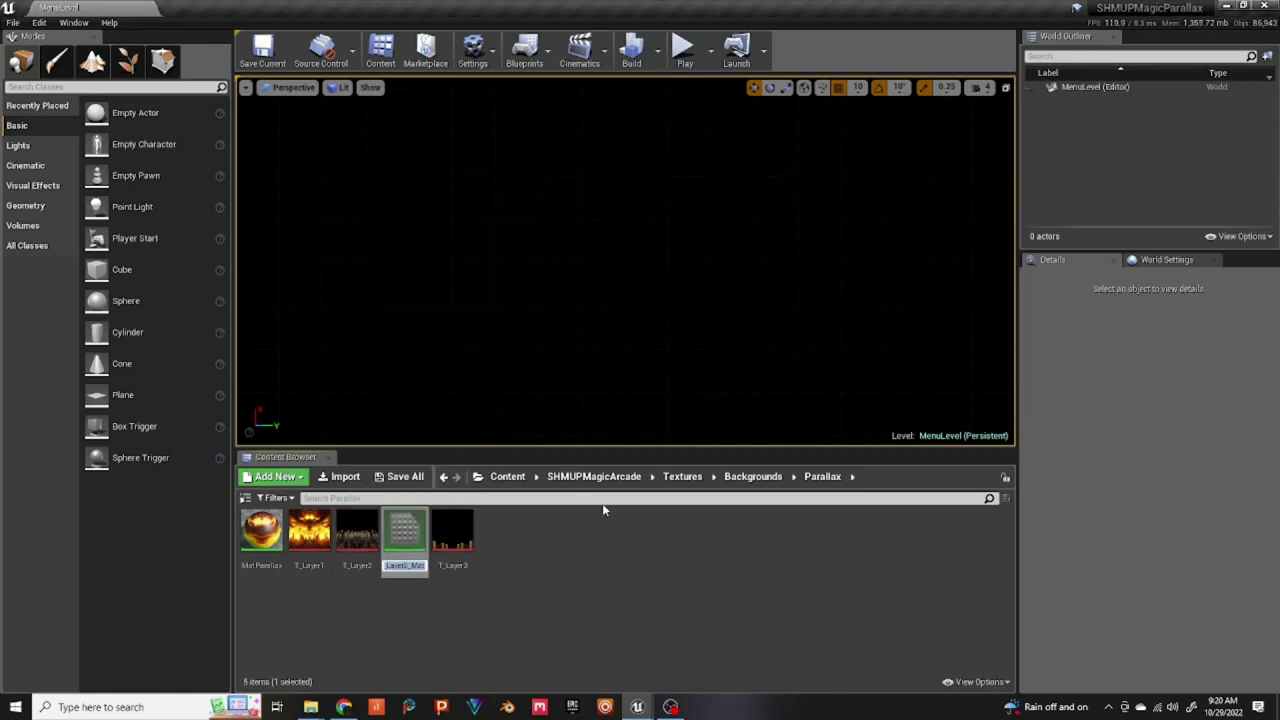
text(M_M)
text(arallax)
text(_)
text(Masked)
key(Return)
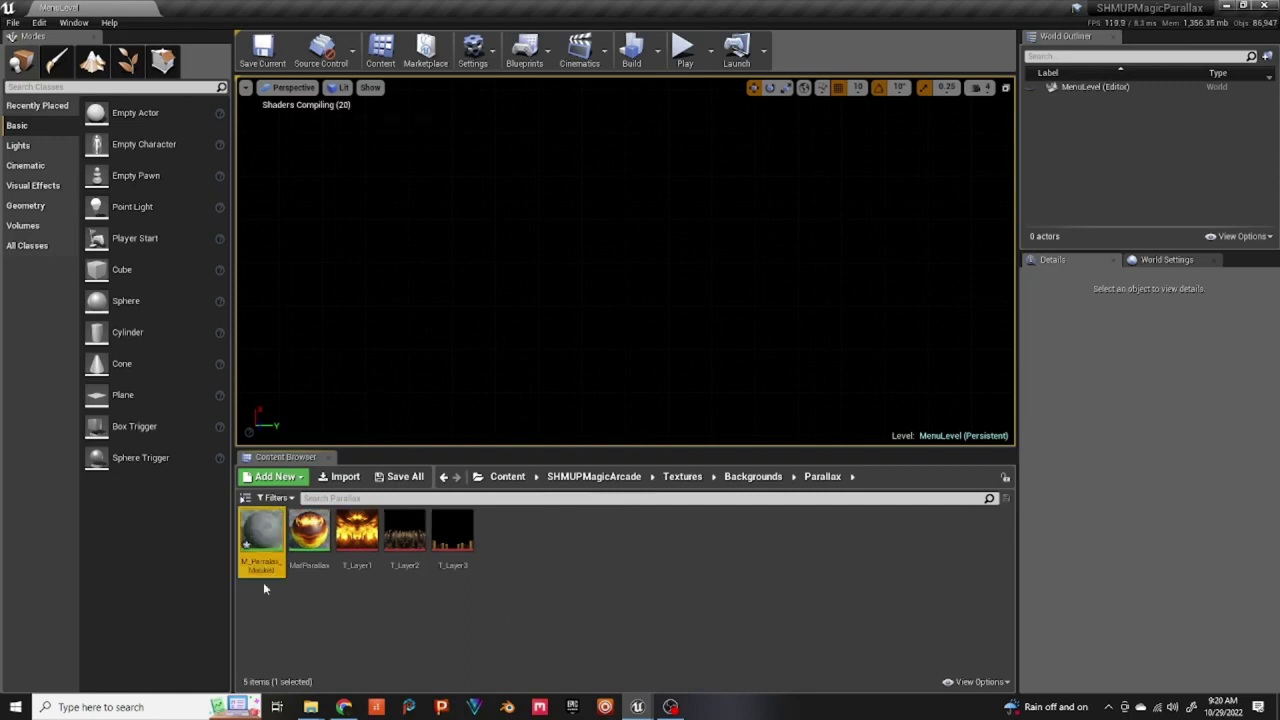
- Rename the MatParallax material as M_Parallax
click(319, 580)
right_click(315, 545)
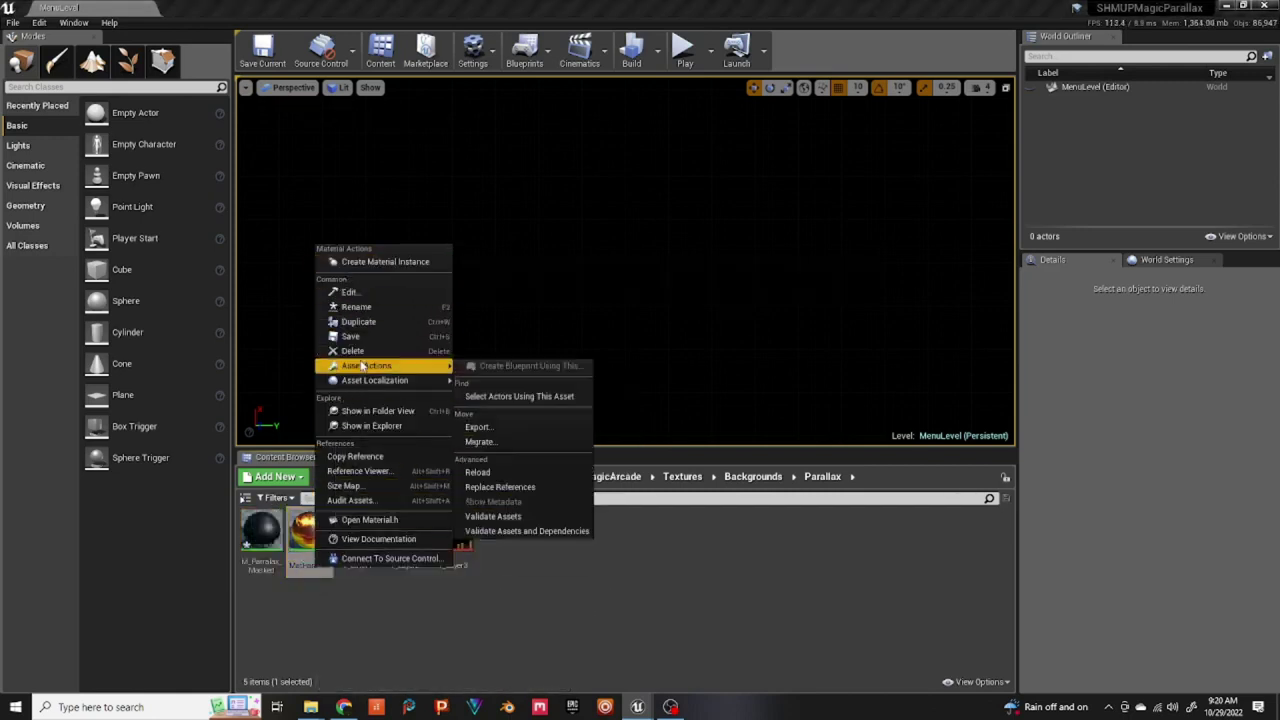
click(356, 306)
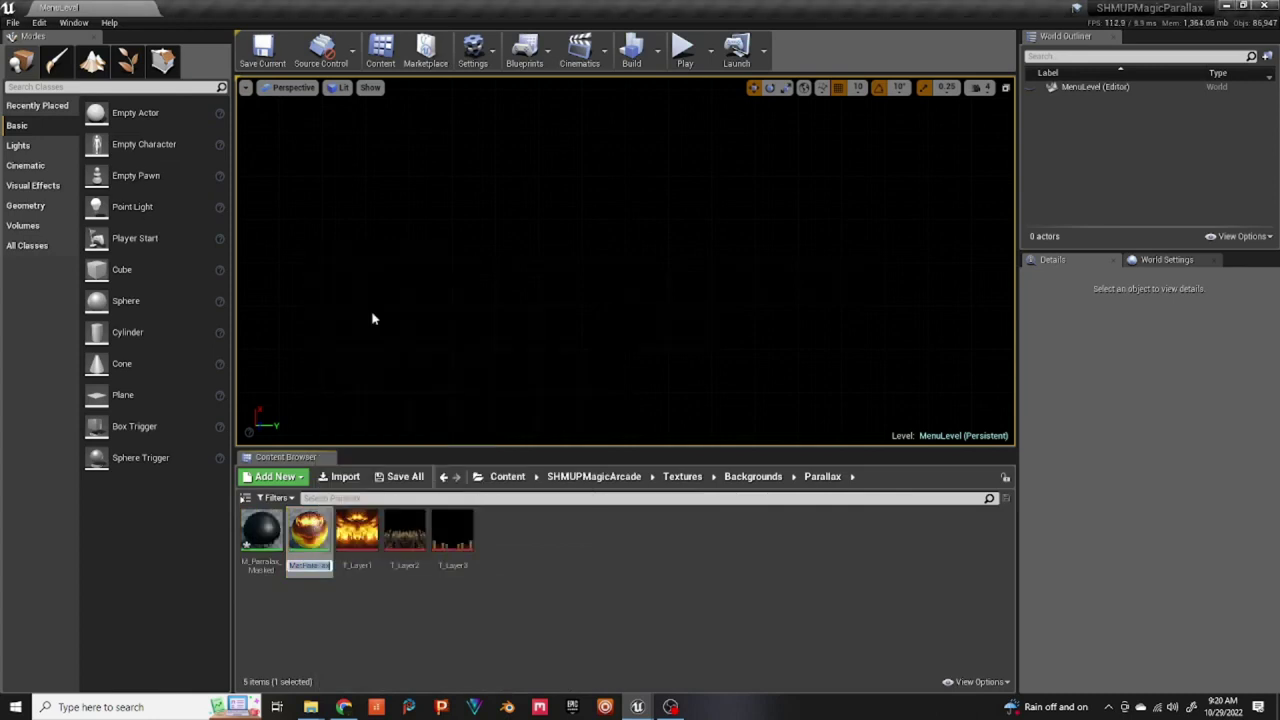
click(306, 566)
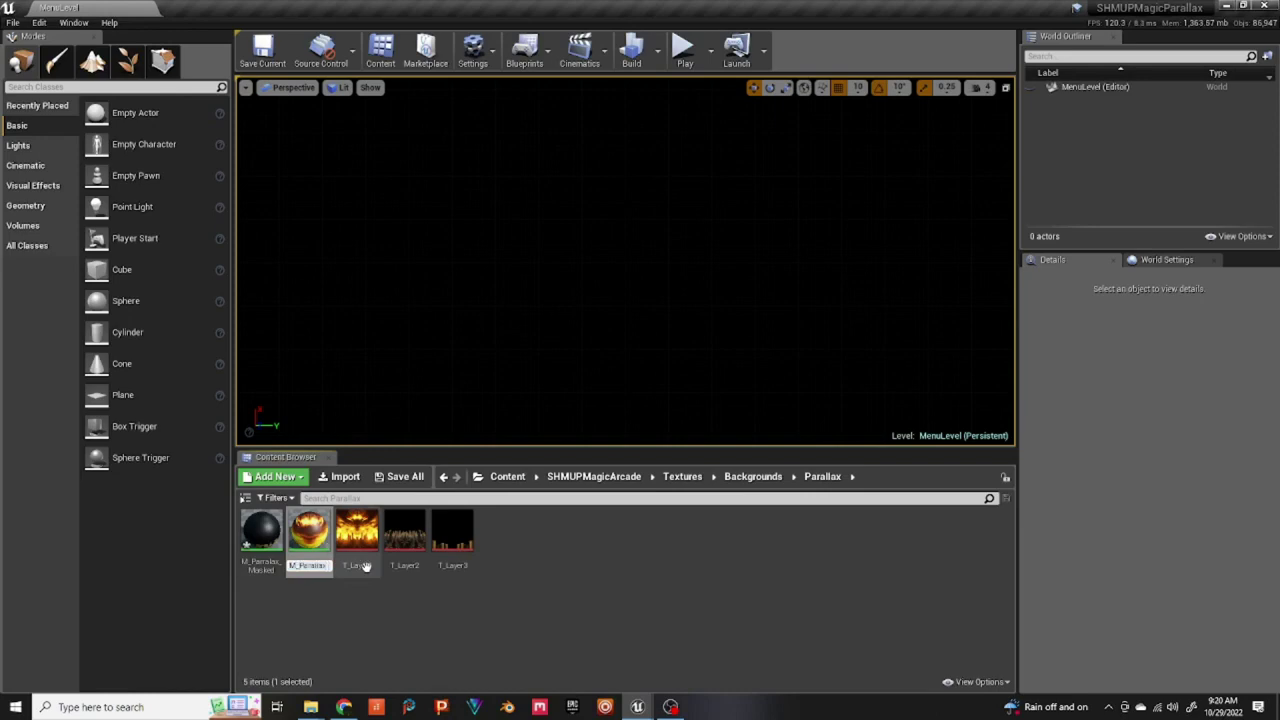
key(Return)
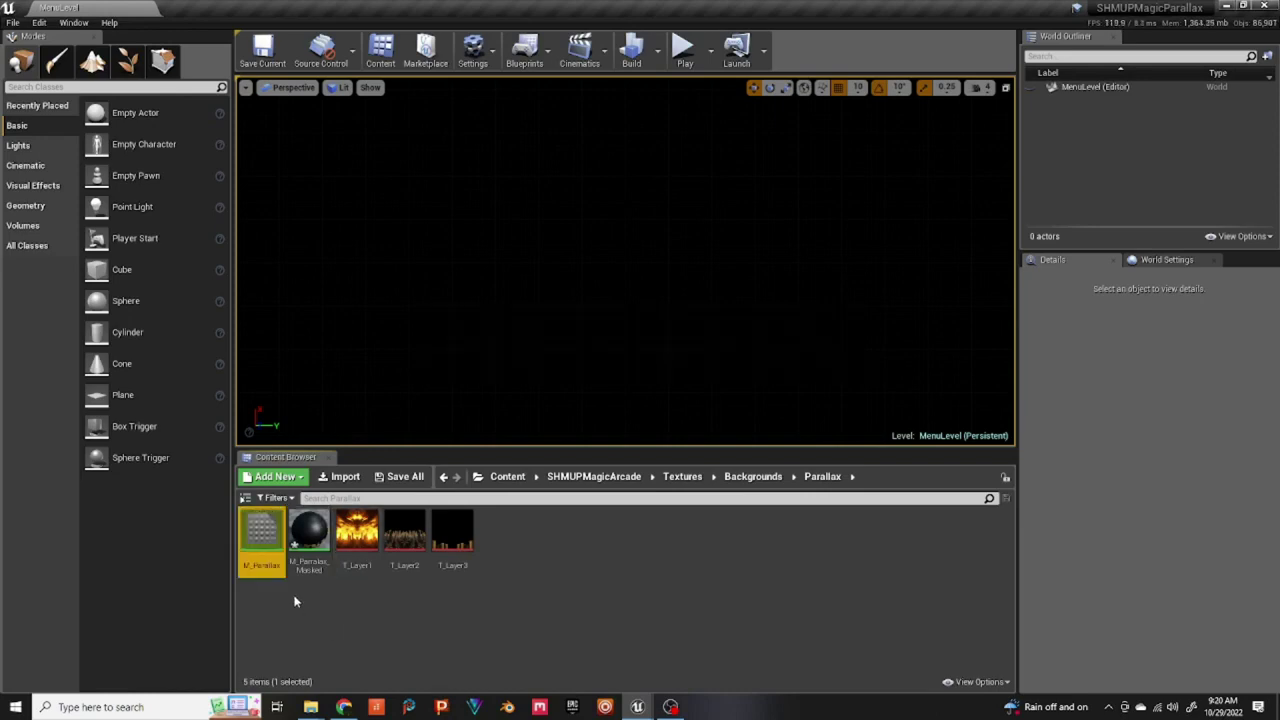
- Open M_Parralax_Masked, set its blend mode to Masked, and connect the texture's alpha output to Opacity Mask
double_click(312, 540)
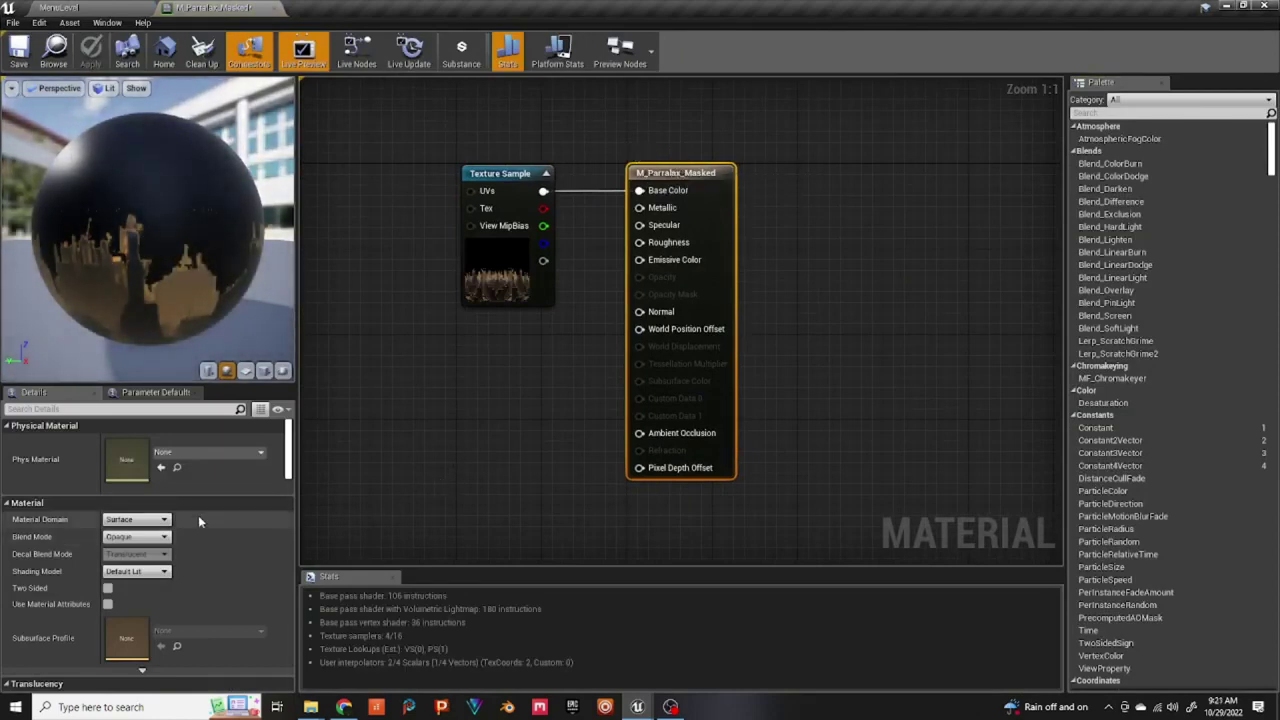
click(137, 536)
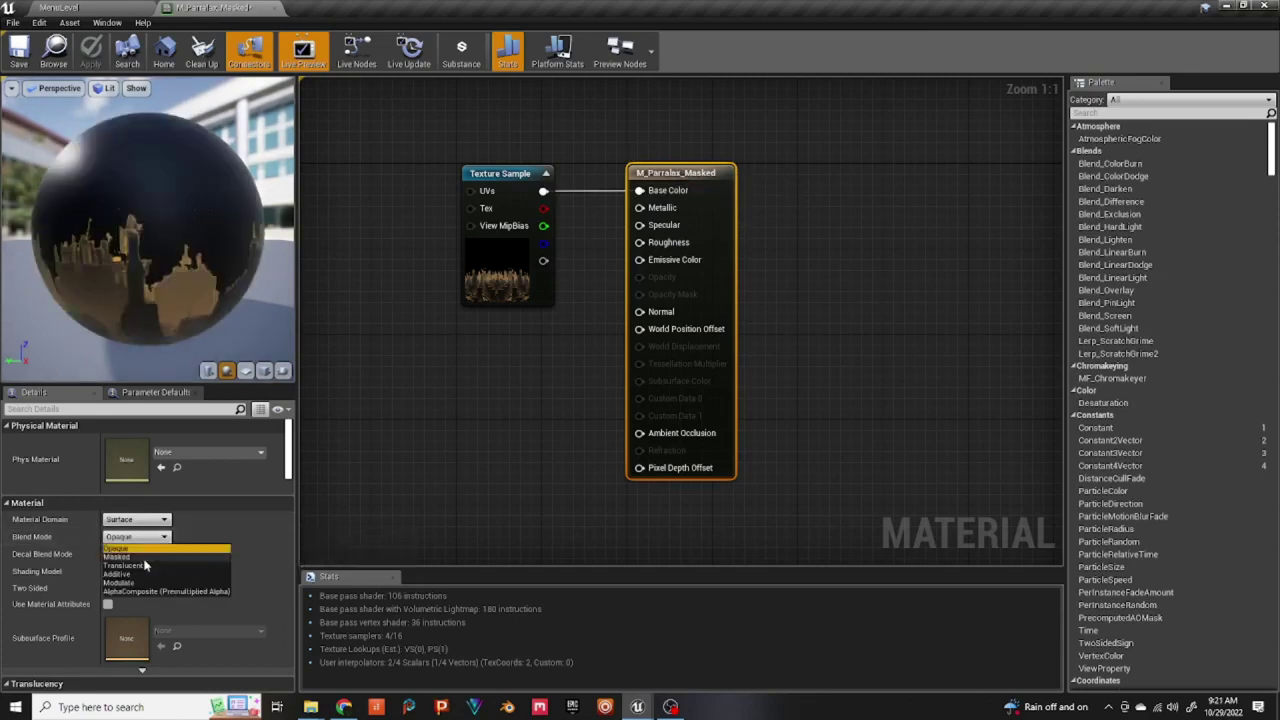
click(143, 556)
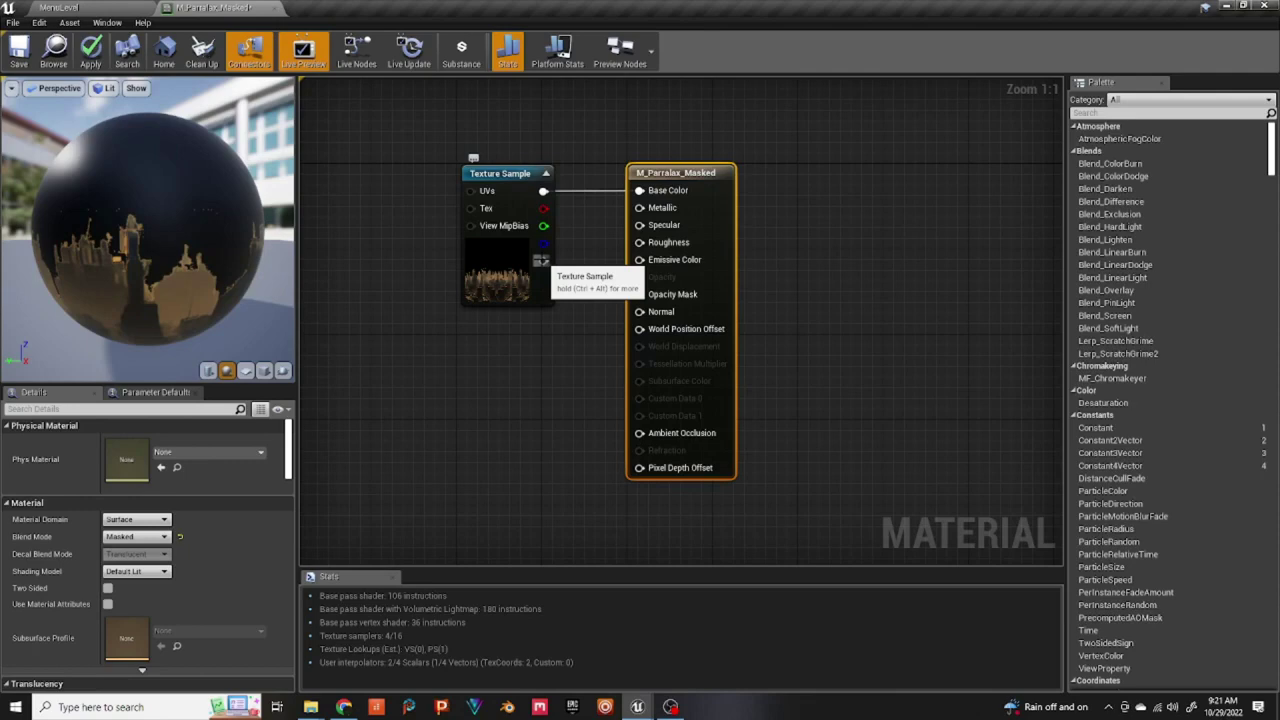
drag(541, 262, 640, 296)
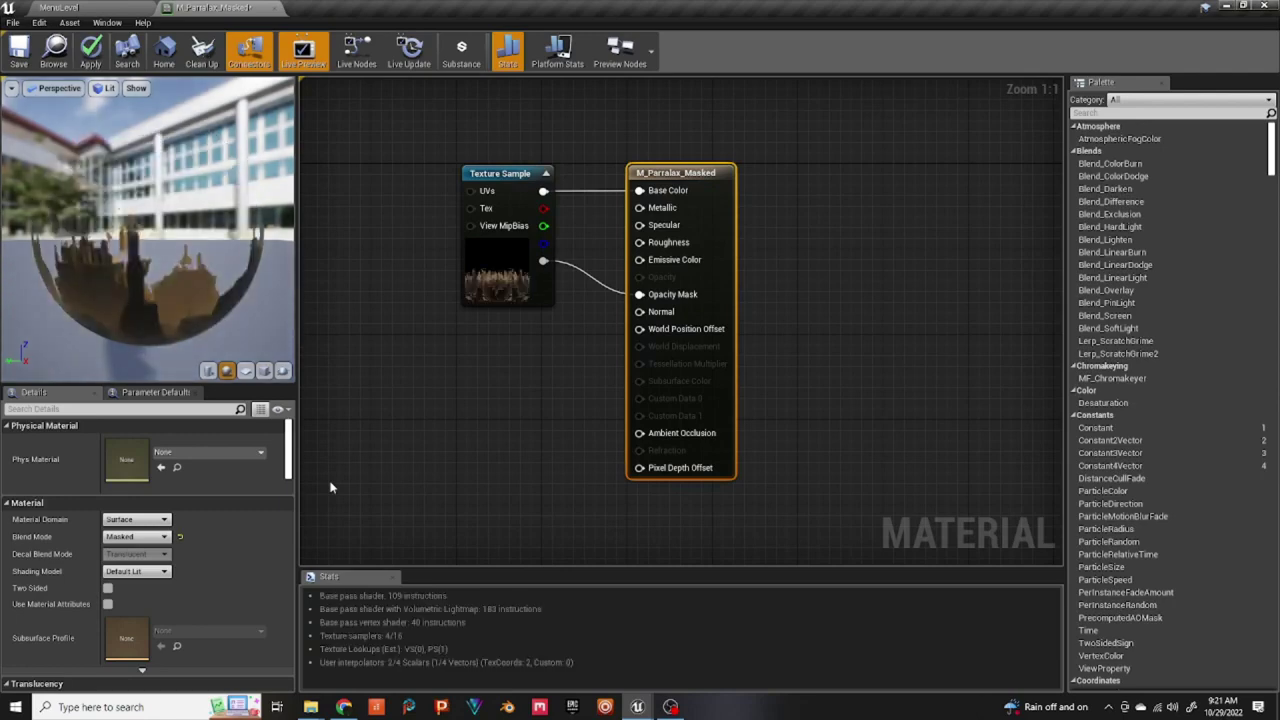
- Convert the Texture Sample node to a parameter named Image
right_click(494, 427)
right_click(512, 183)
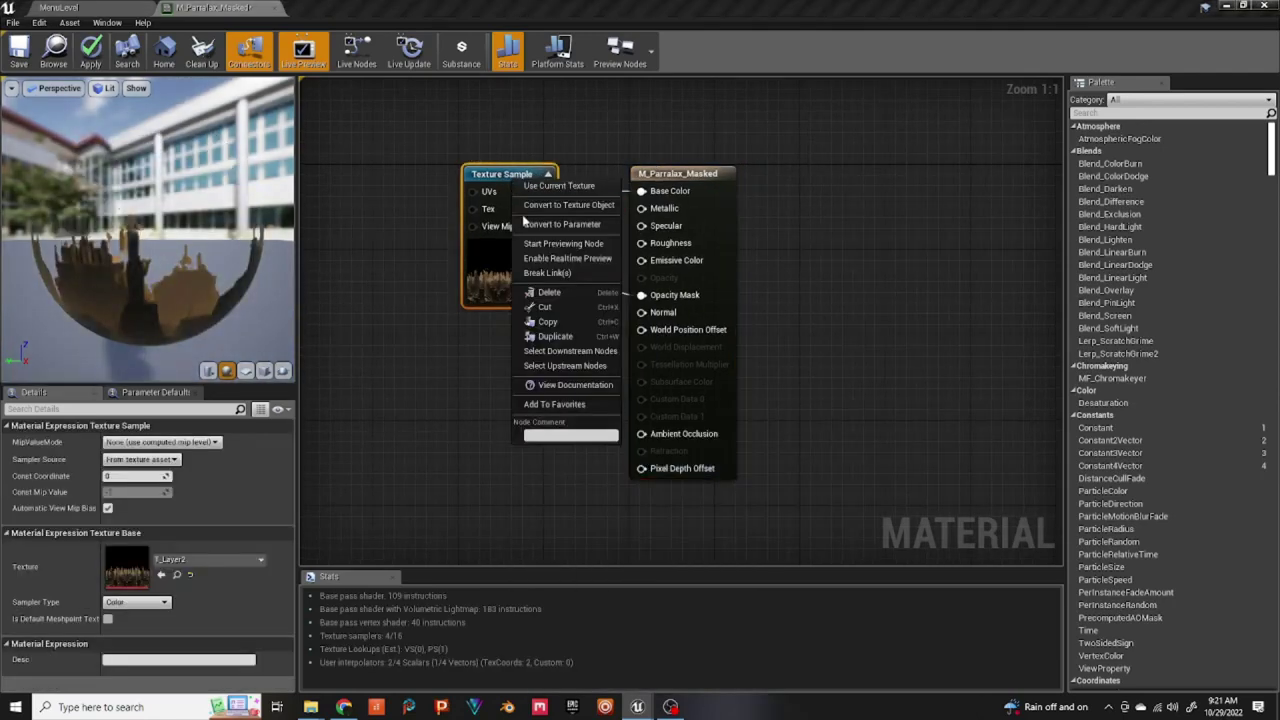
click(562, 224)
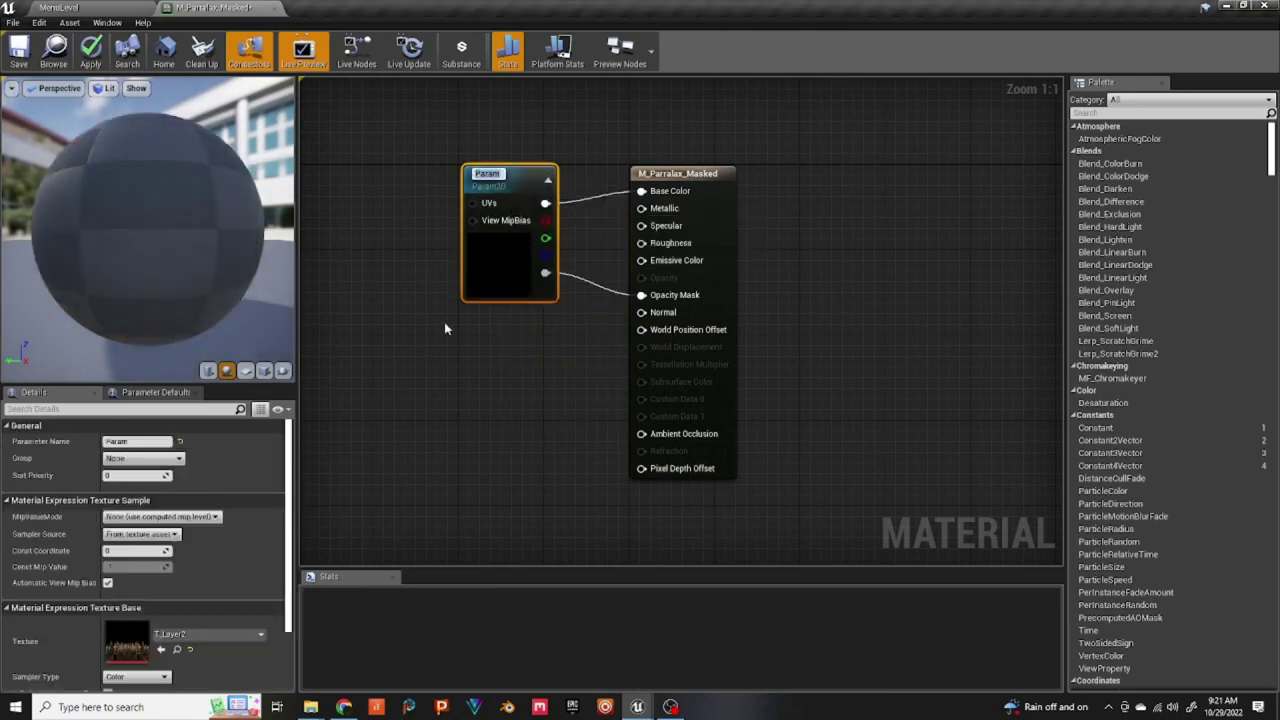
text(Image)
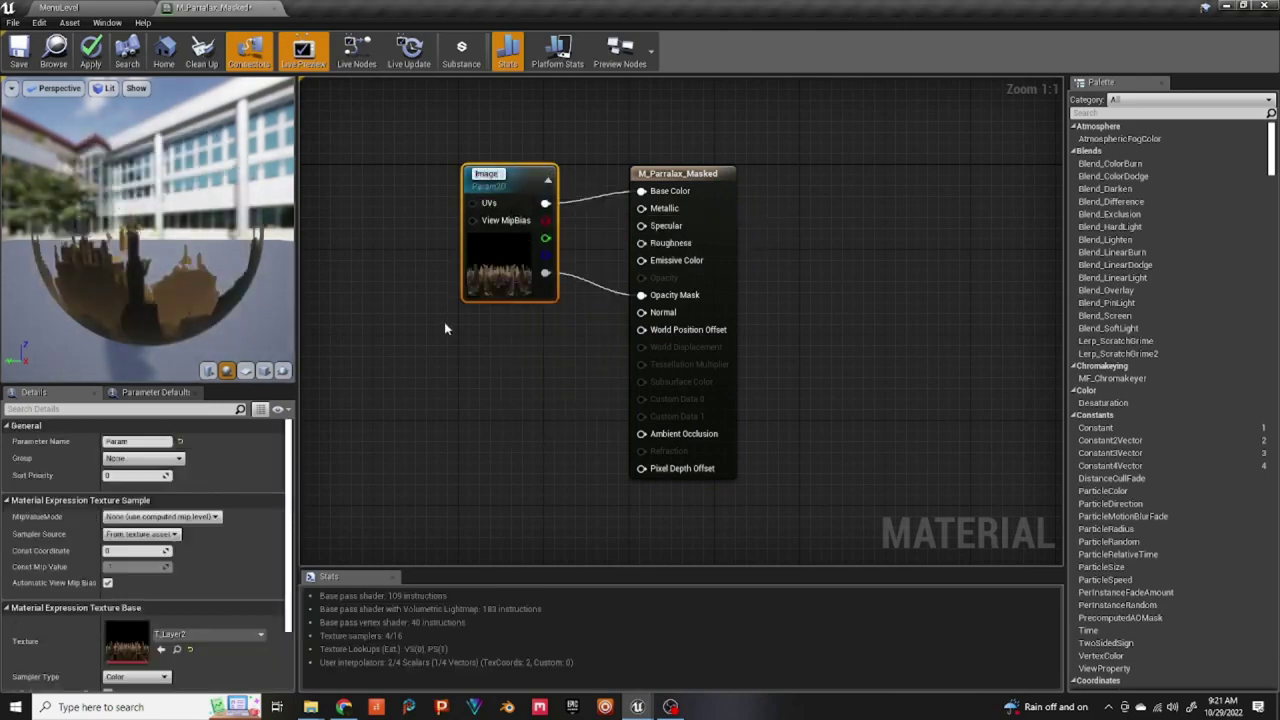
click(422, 384)
- Add two Constant nodes, one above the other, in the empty graph area ahead of the Image node
right_click(557, 391)
right_drag(557, 391, 761, 369)
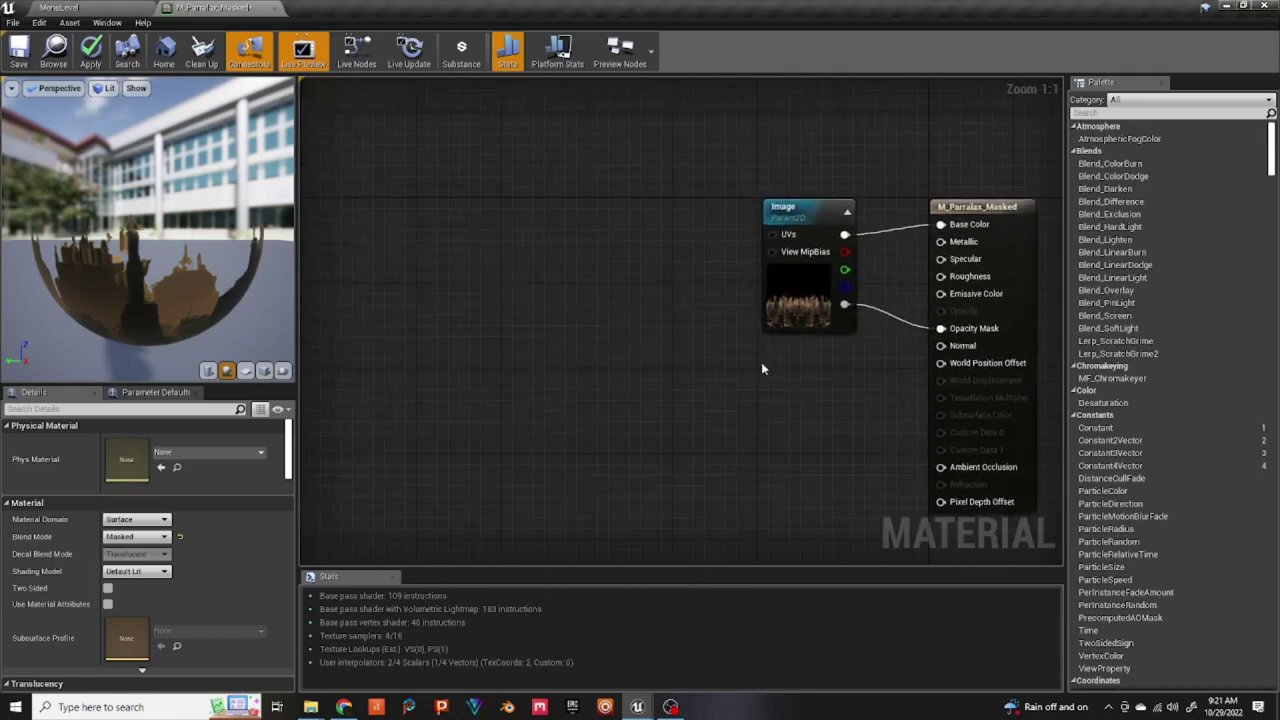
right_click(490, 251)
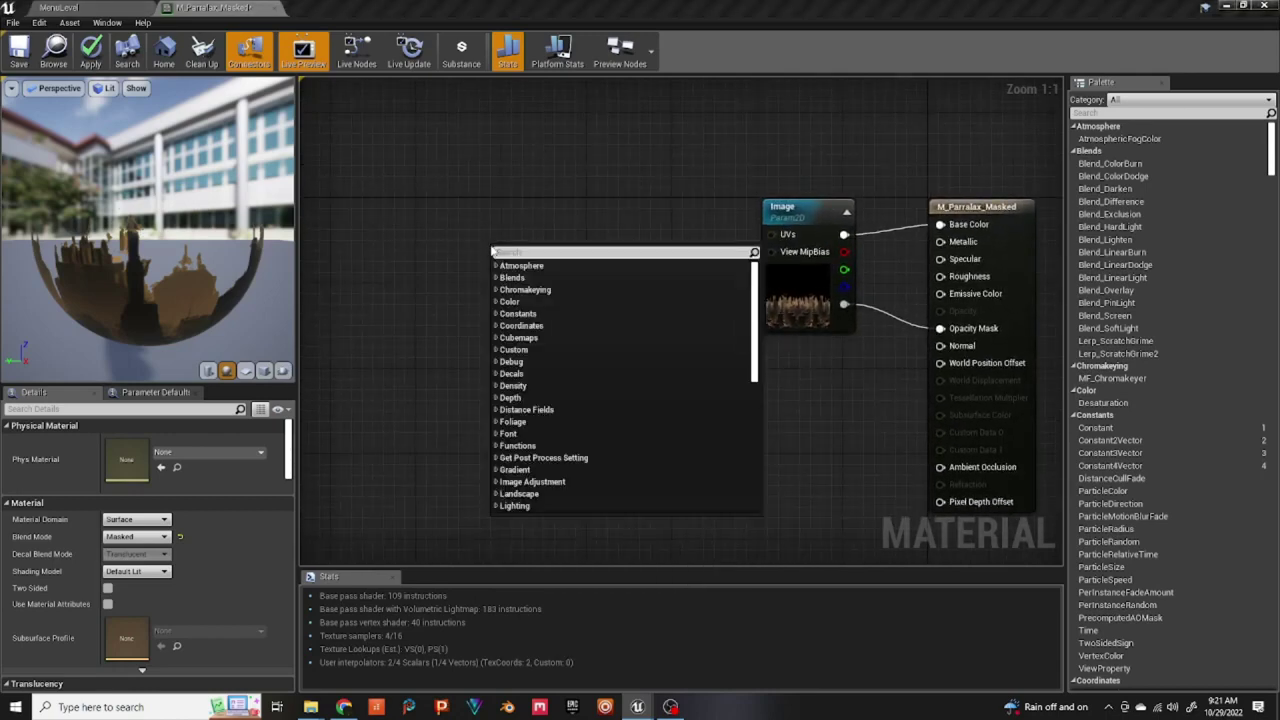
click(450, 223)
click(449, 225)
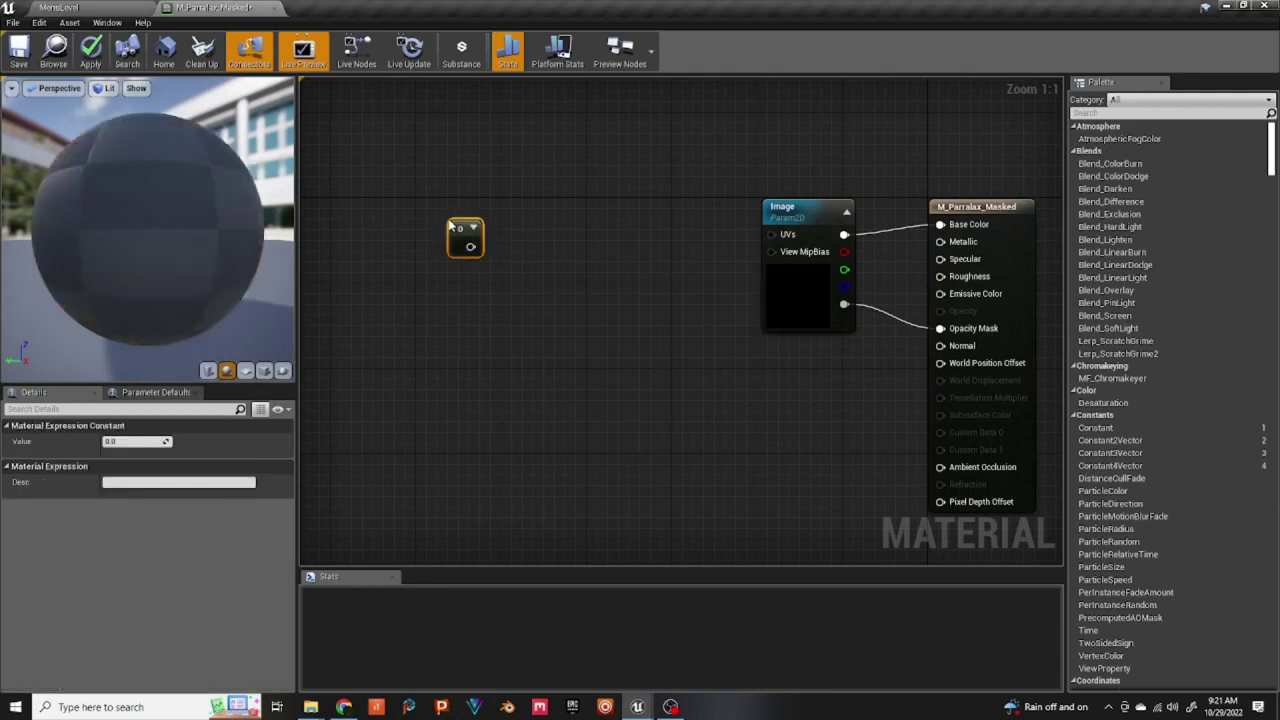
click(449, 305)
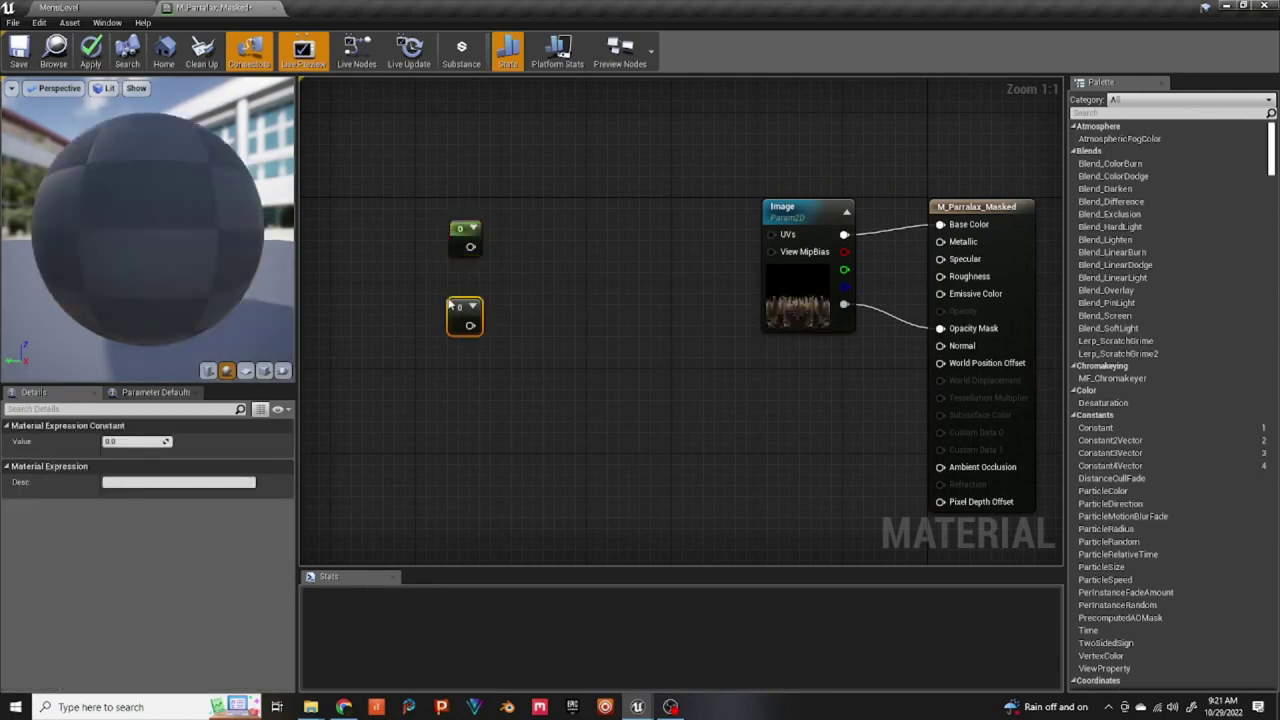
- Convert the upper Constant node to a parameter named Sped X
right_click(467, 232)
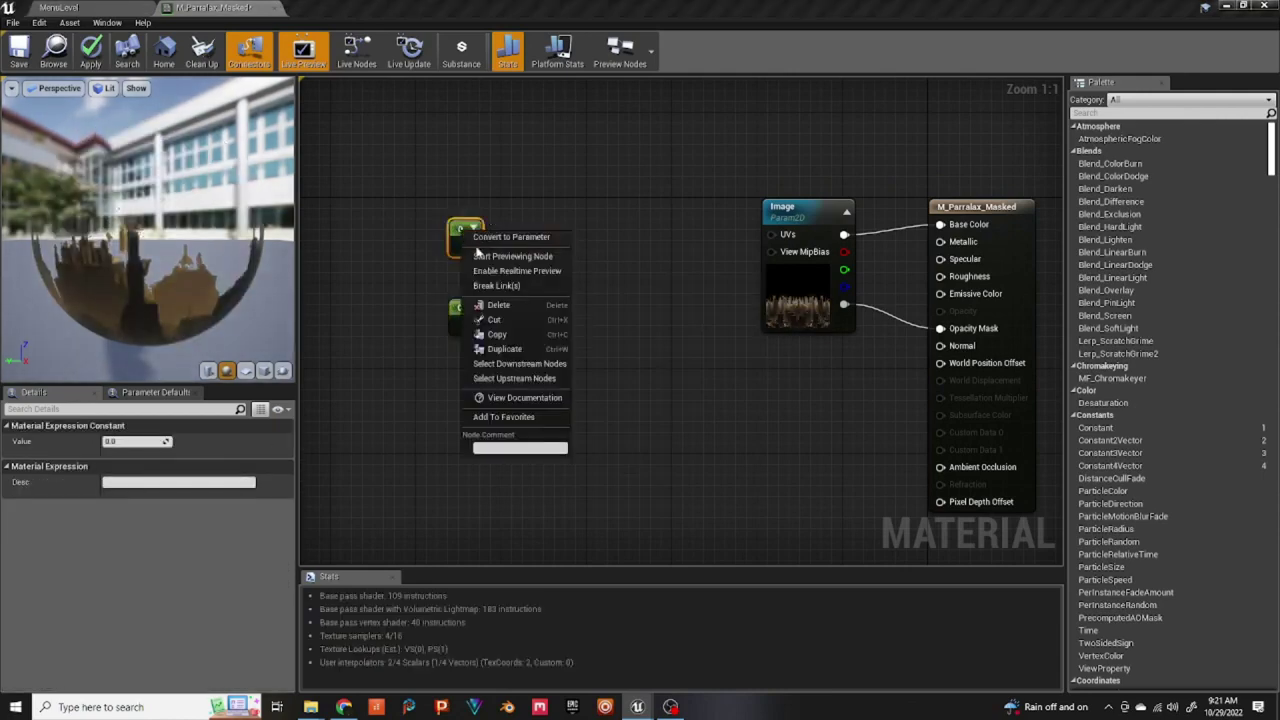
click(515, 238)
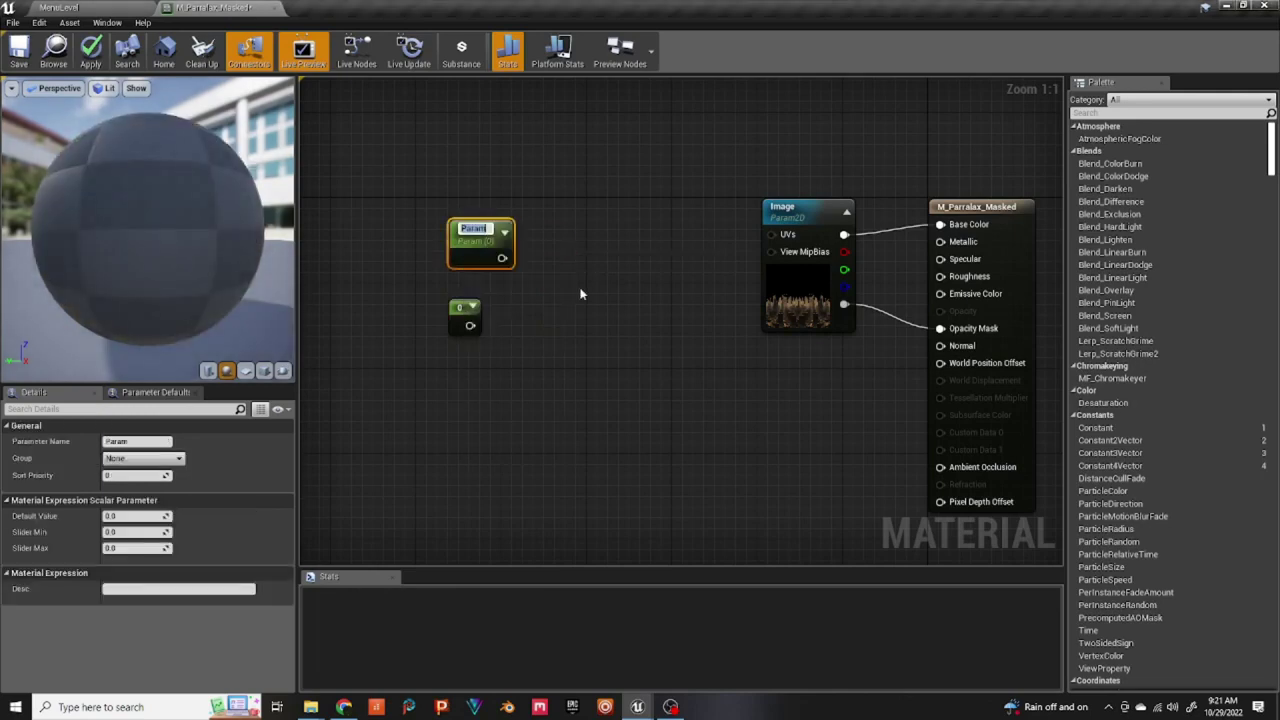
text(Rou)
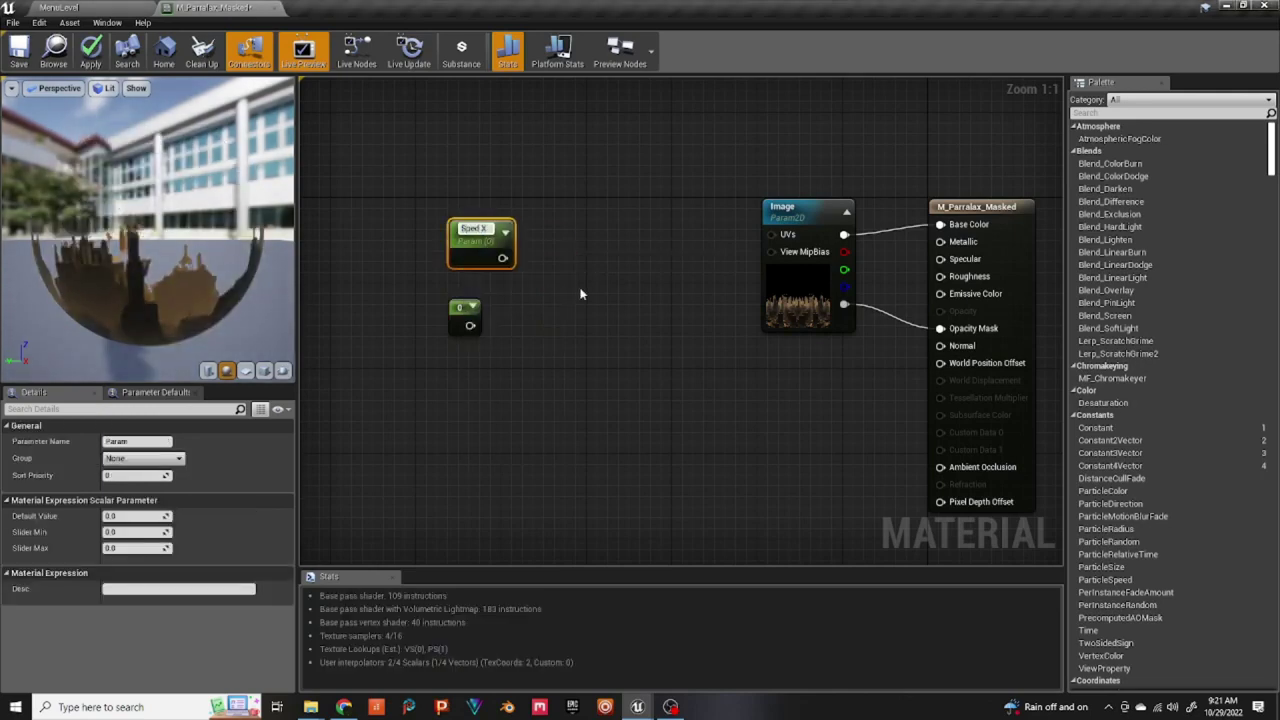
- Convert the lower Constant node to a parameter named Speed Y
click(461, 307)
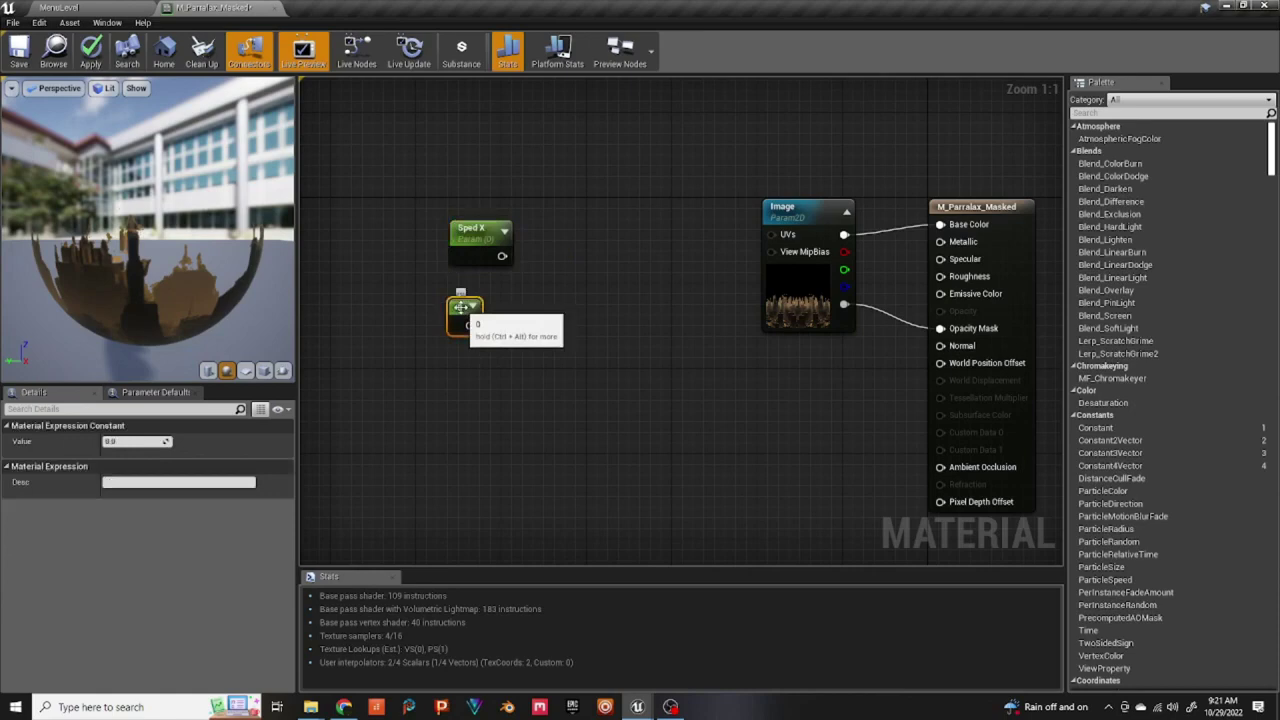
right_click(461, 307)
click(510, 314)
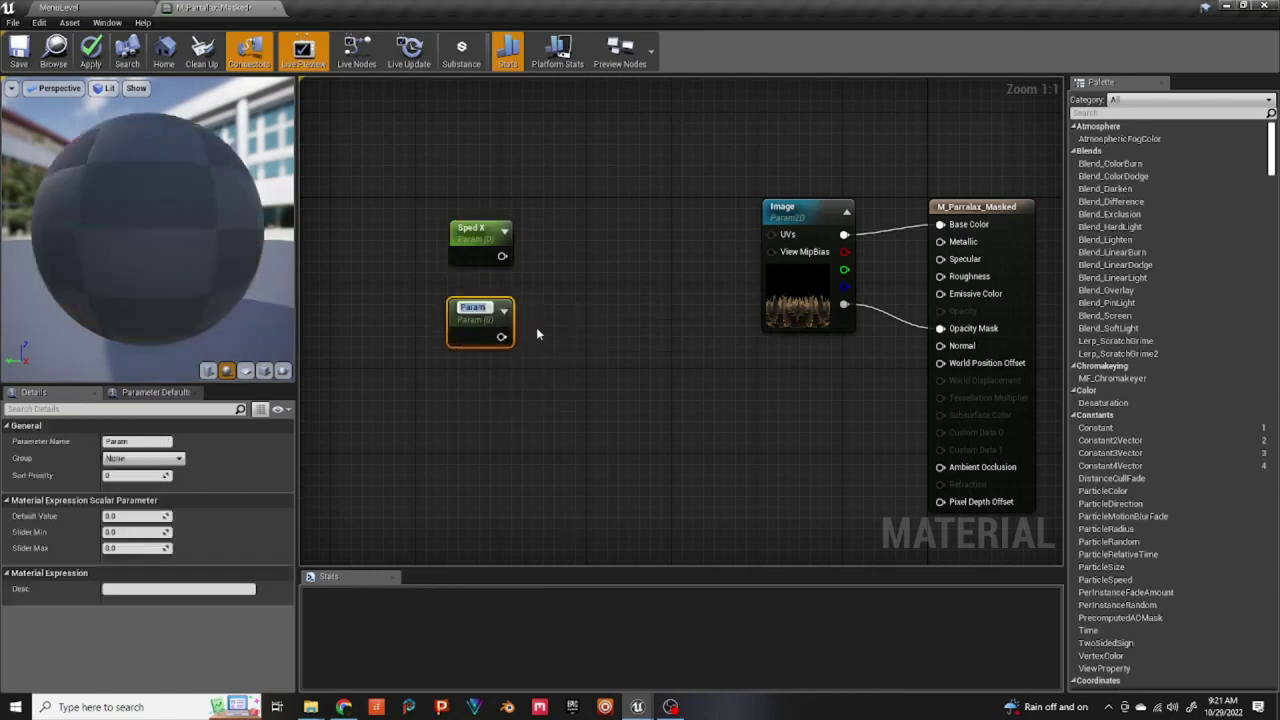
text(Spe)
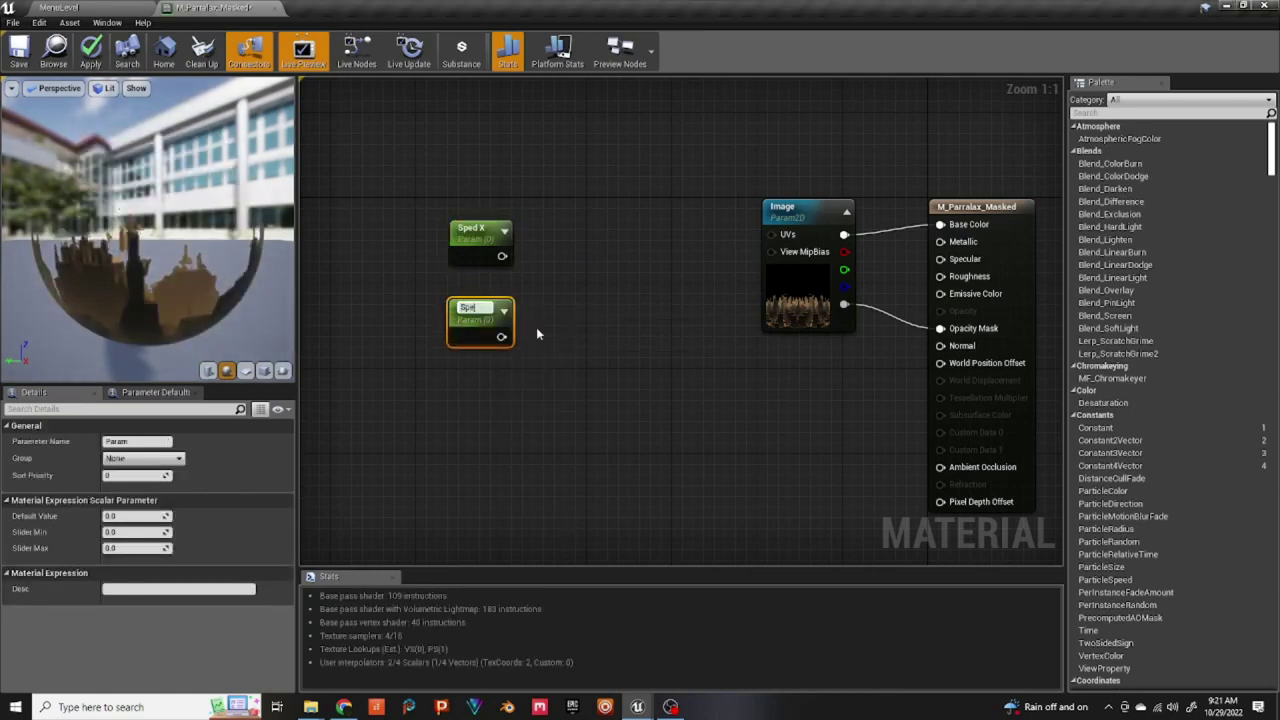
text(ed Y)
click(565, 282)
- Combine Sped X and Speed Y as inputs A and B of an AppendVector node placed close beside them
drag(499, 256, 582, 292)
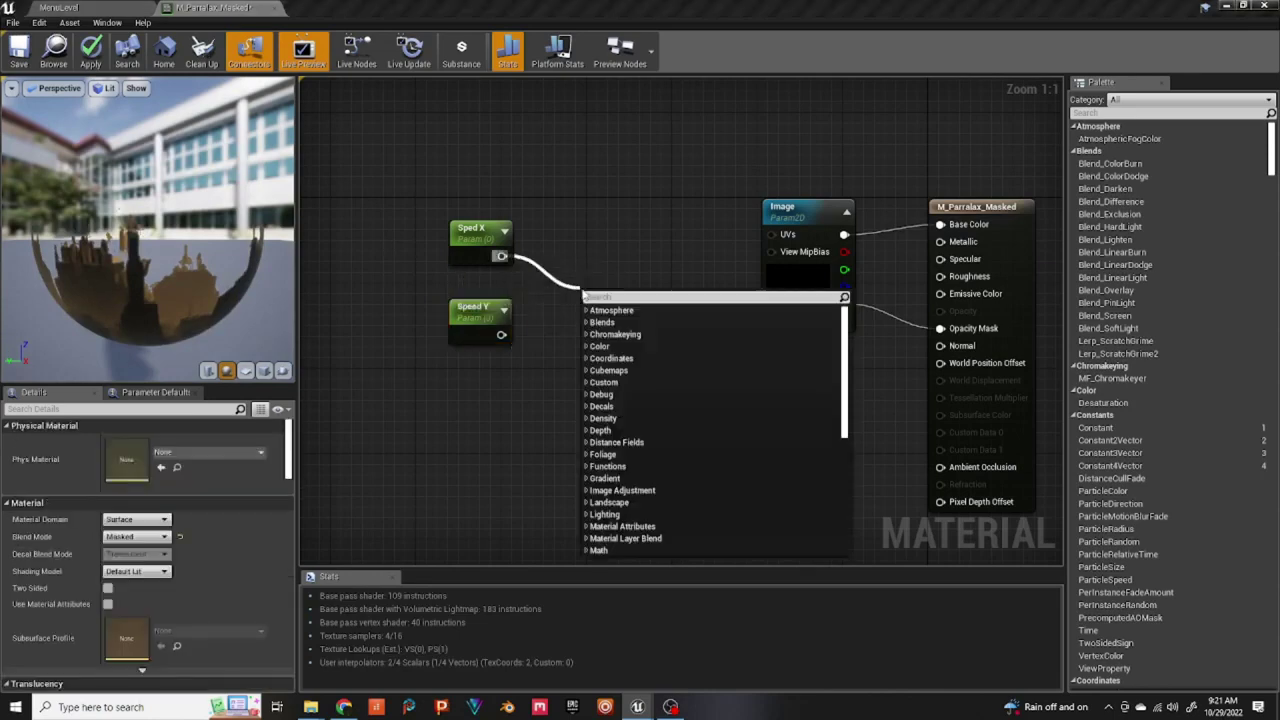
text(append)
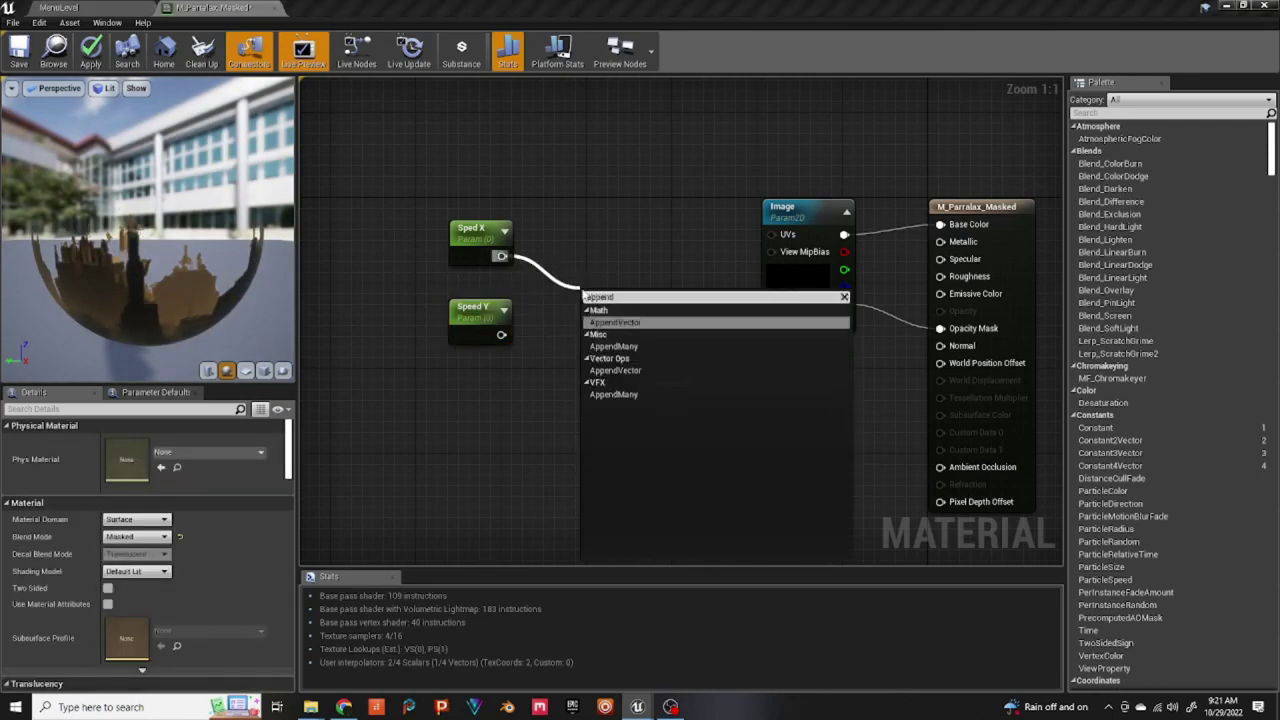
click(615, 323)
drag(501, 334, 590, 332)
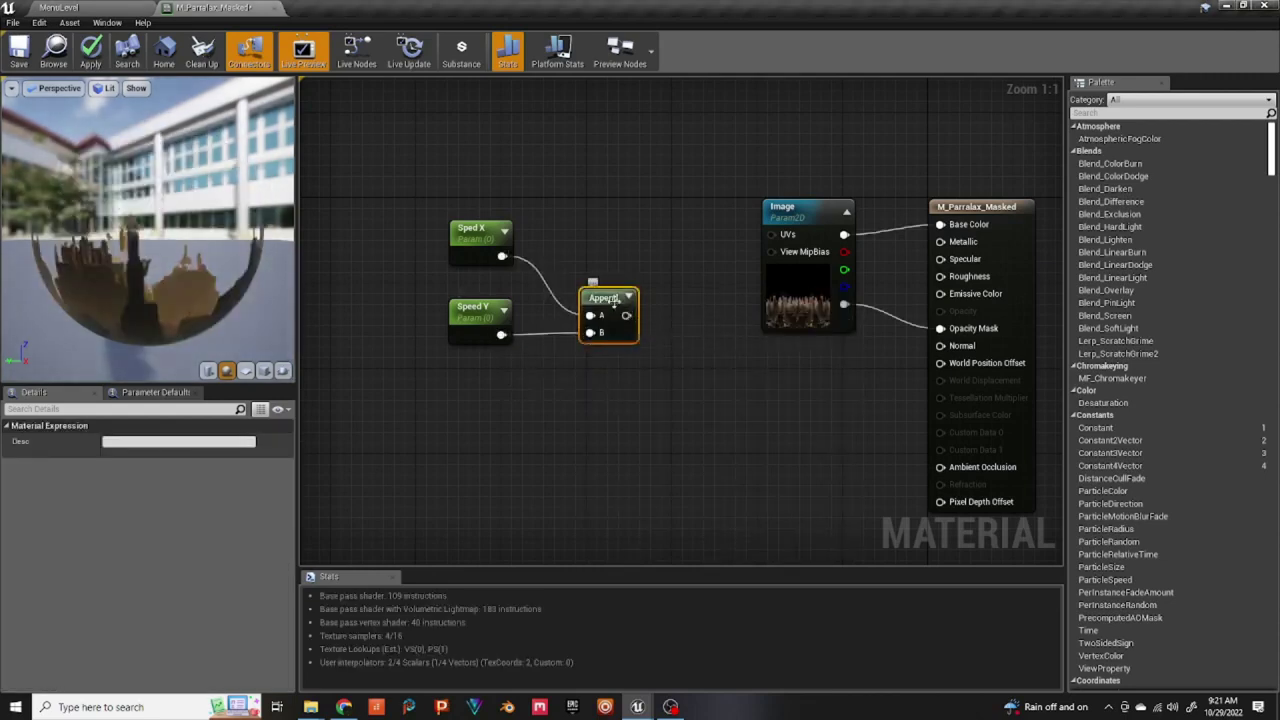
drag(614, 300, 589, 284)
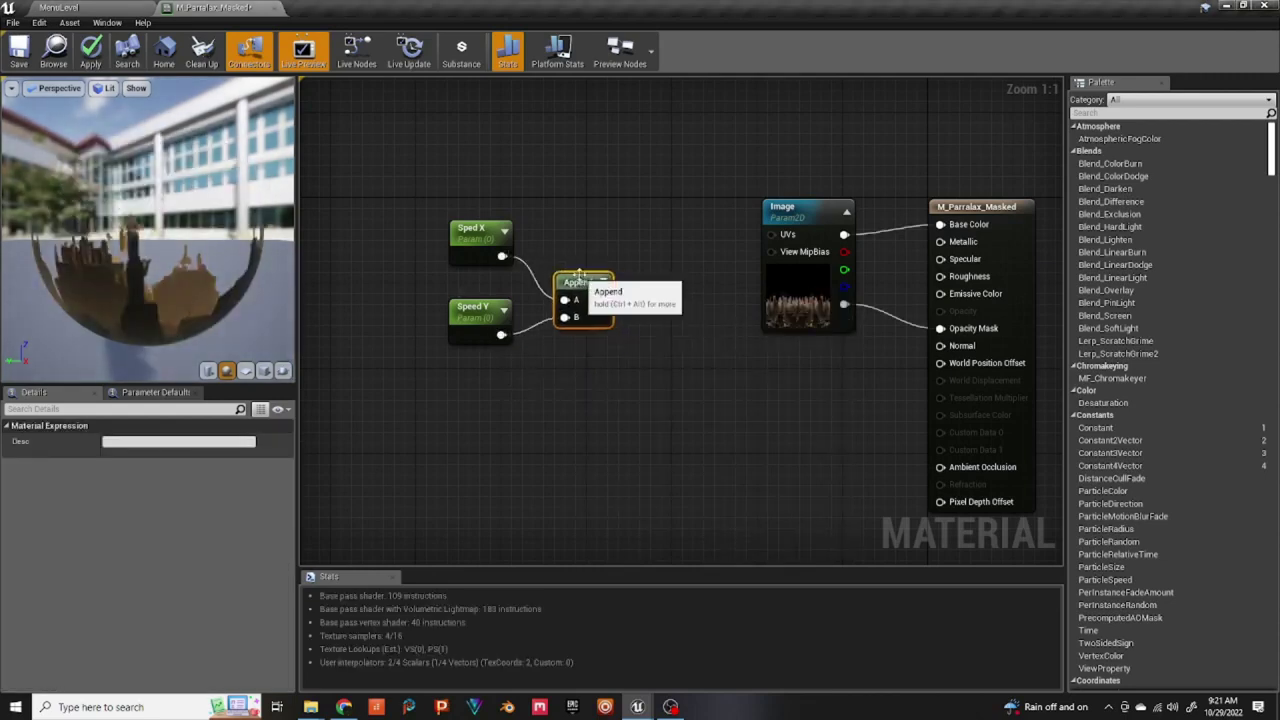
- Add a Panner node with Append feeding its Speed and its output feeding Image's UVs, and save the material before returning to the level
click(668, 263)
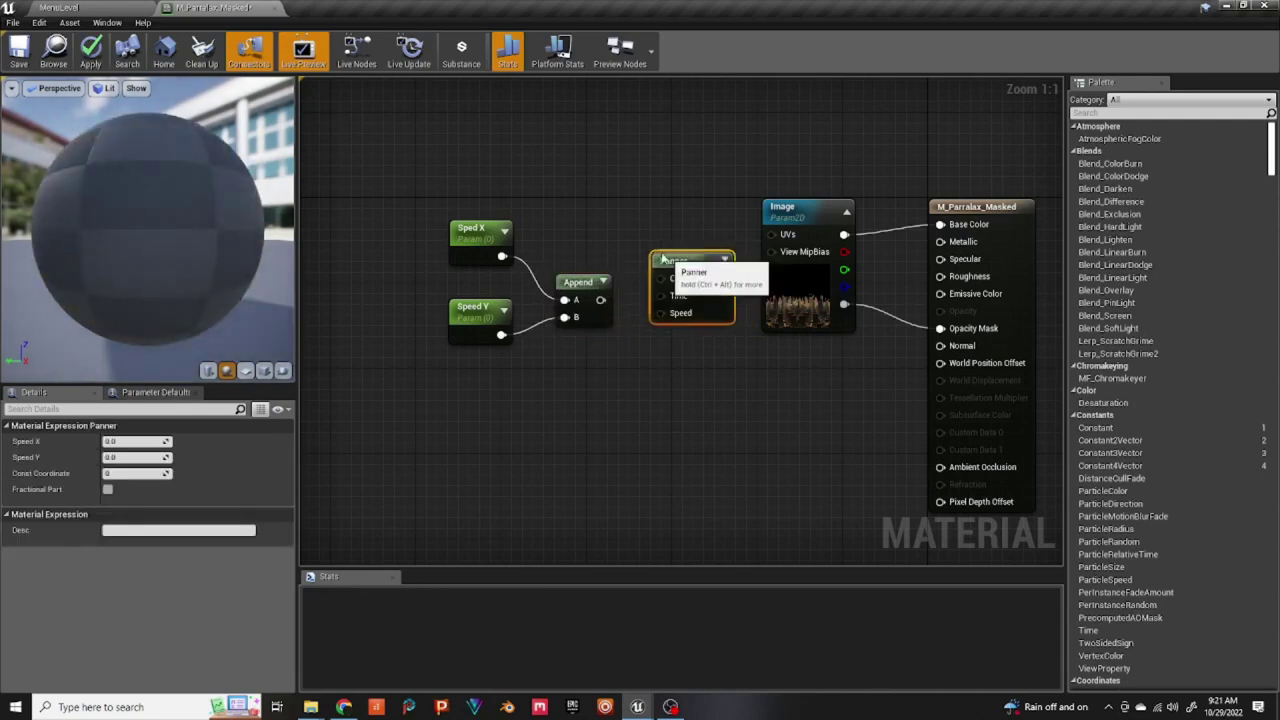
drag(602, 300, 643, 304)
drag(700, 268, 772, 234)
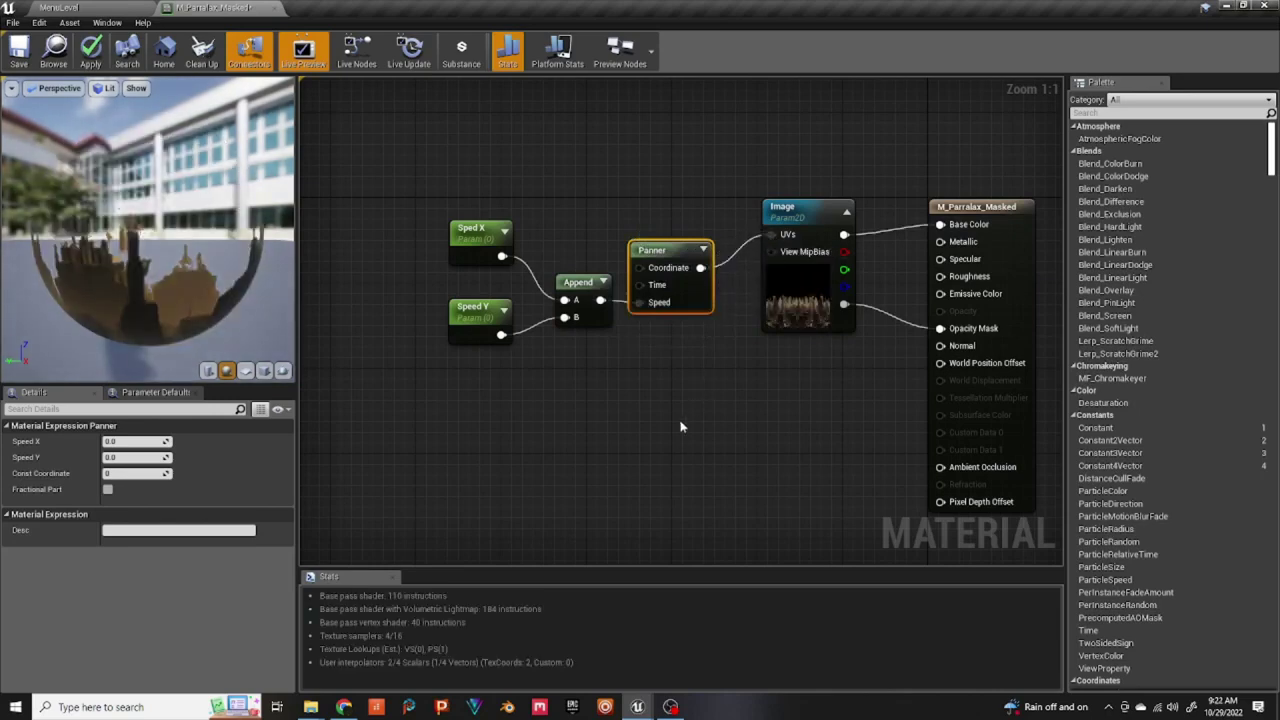
click(15, 64)
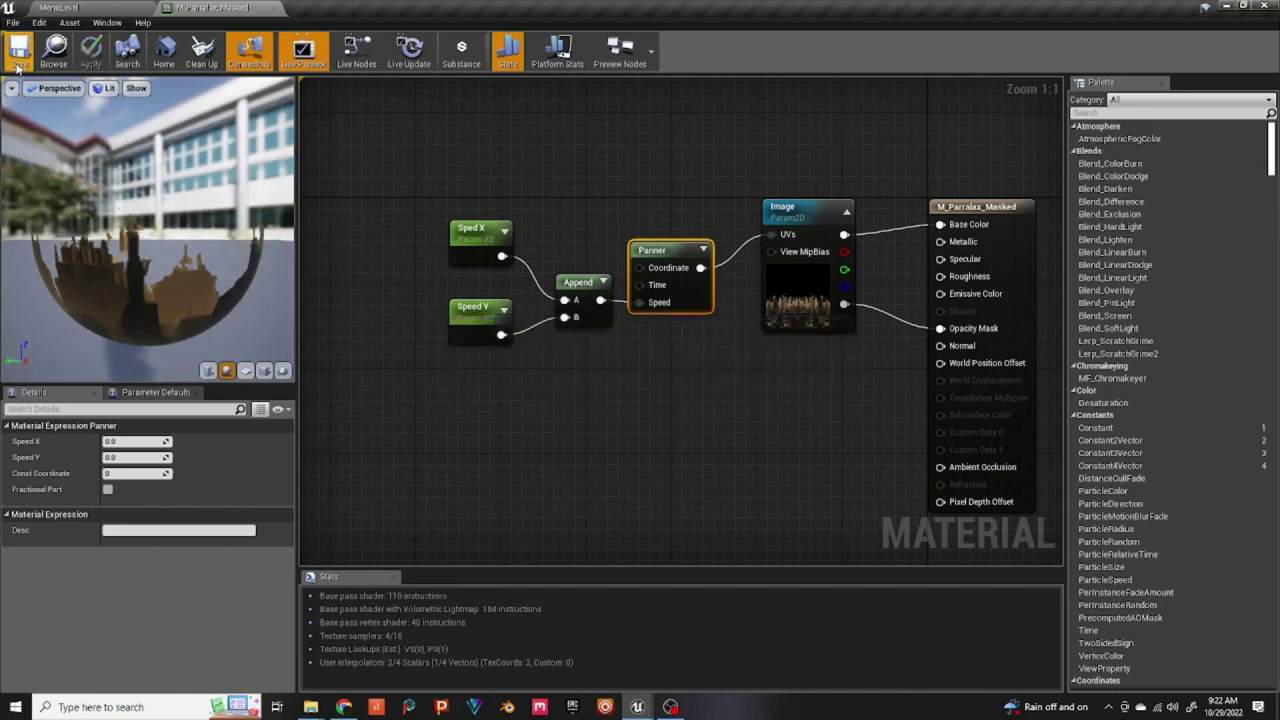
click(96, 8)
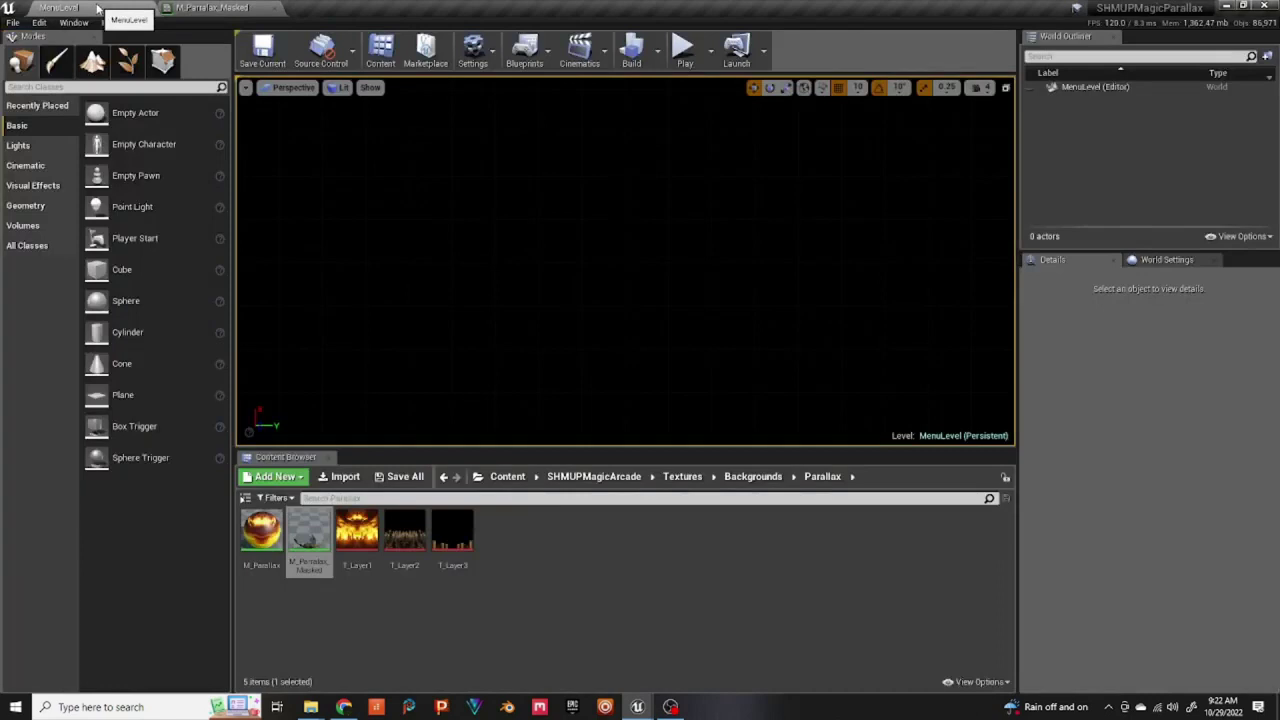
- Open PlayLevel from the SHMUPMagicArcade Maps folder
click(689, 564)
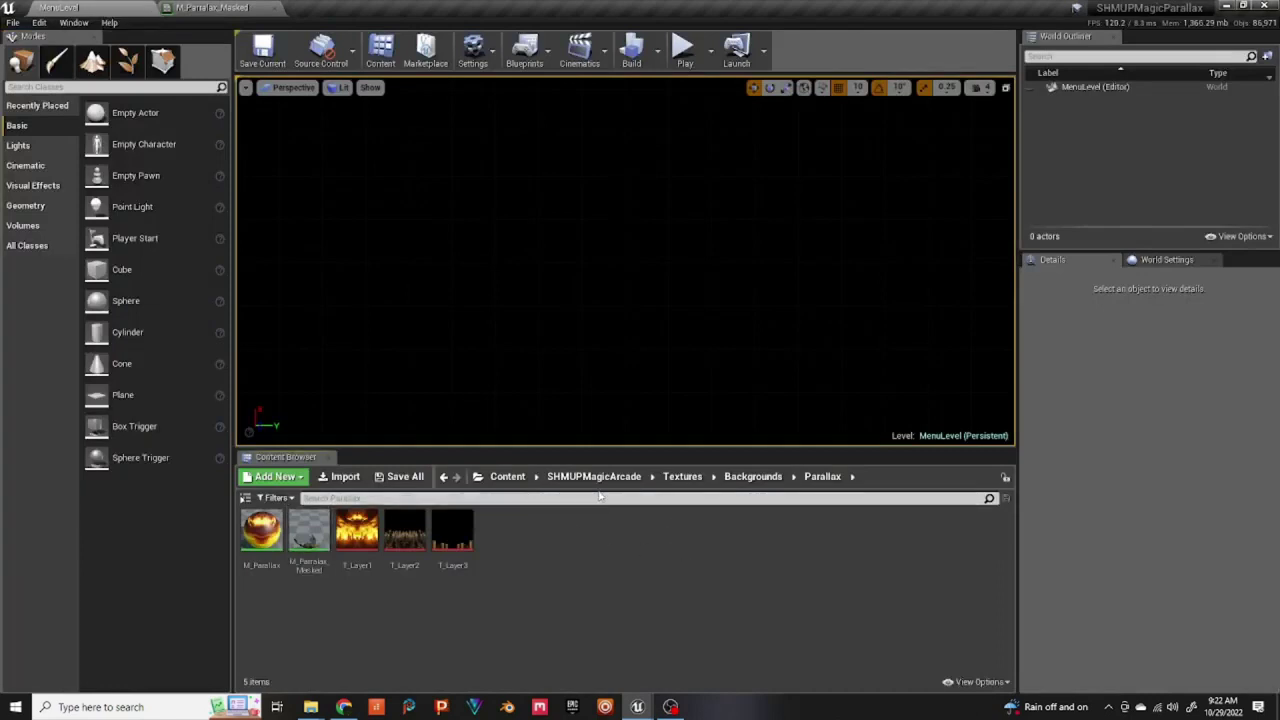
click(510, 477)
double_click(262, 529)
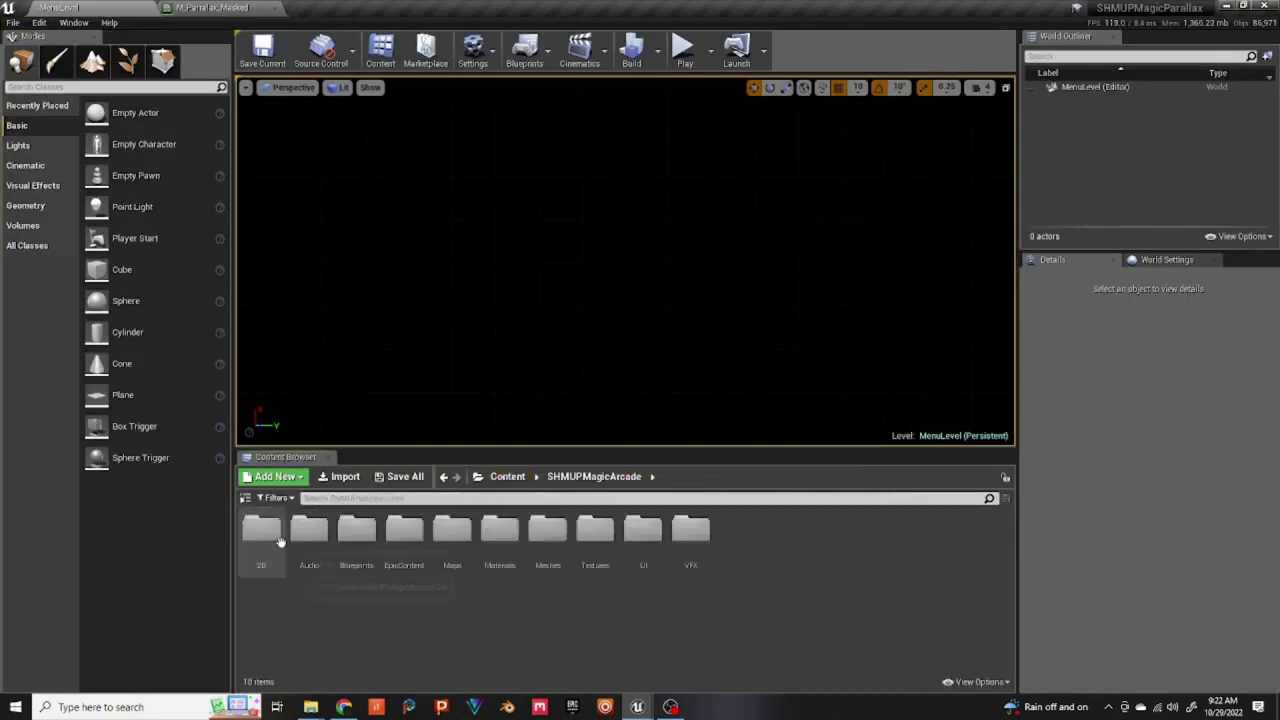
double_click(461, 541)
double_click(452, 535)
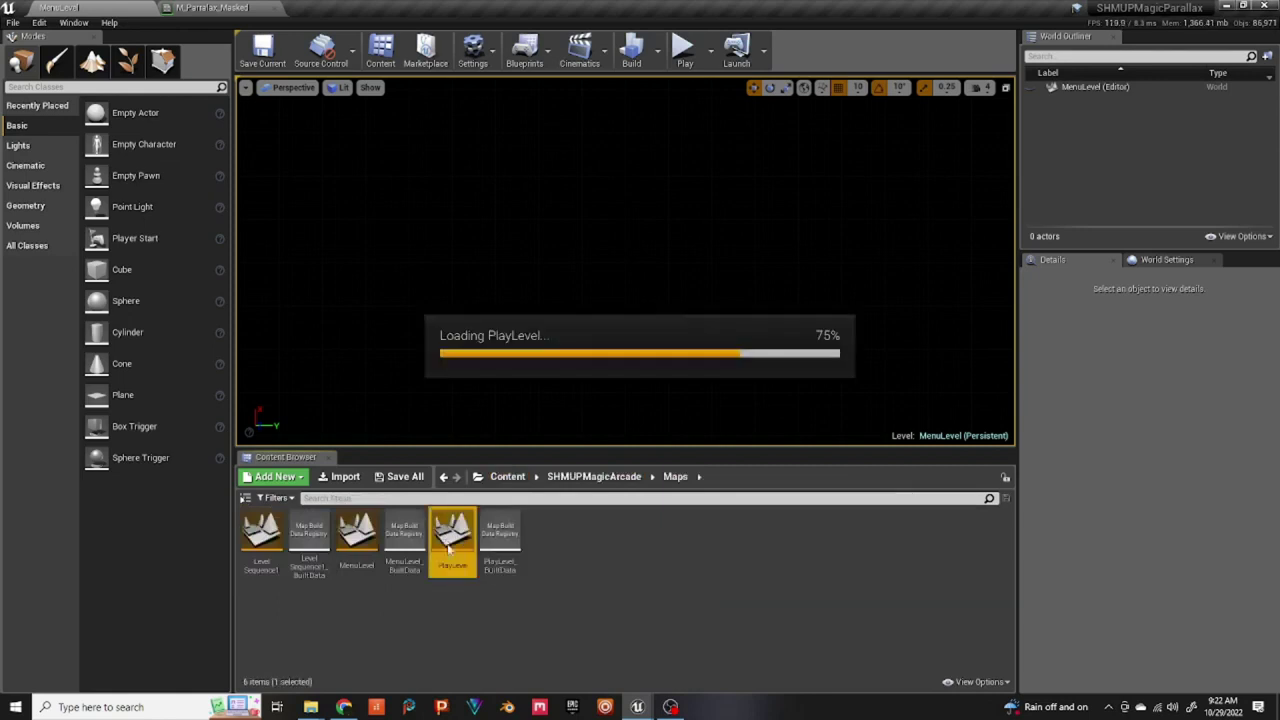
click(634, 541)
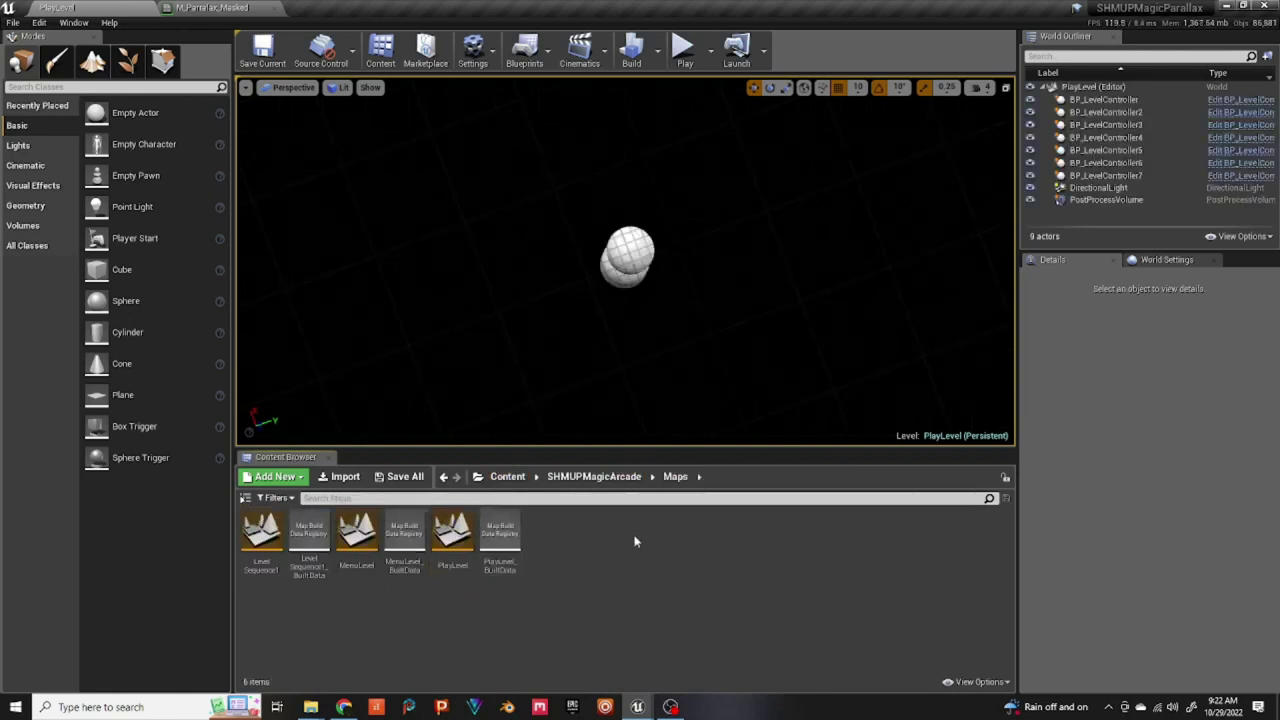
- Place another BP_LevelController from Blueprints > Controllers into the level, next to the existing level controllers
click(590, 478)
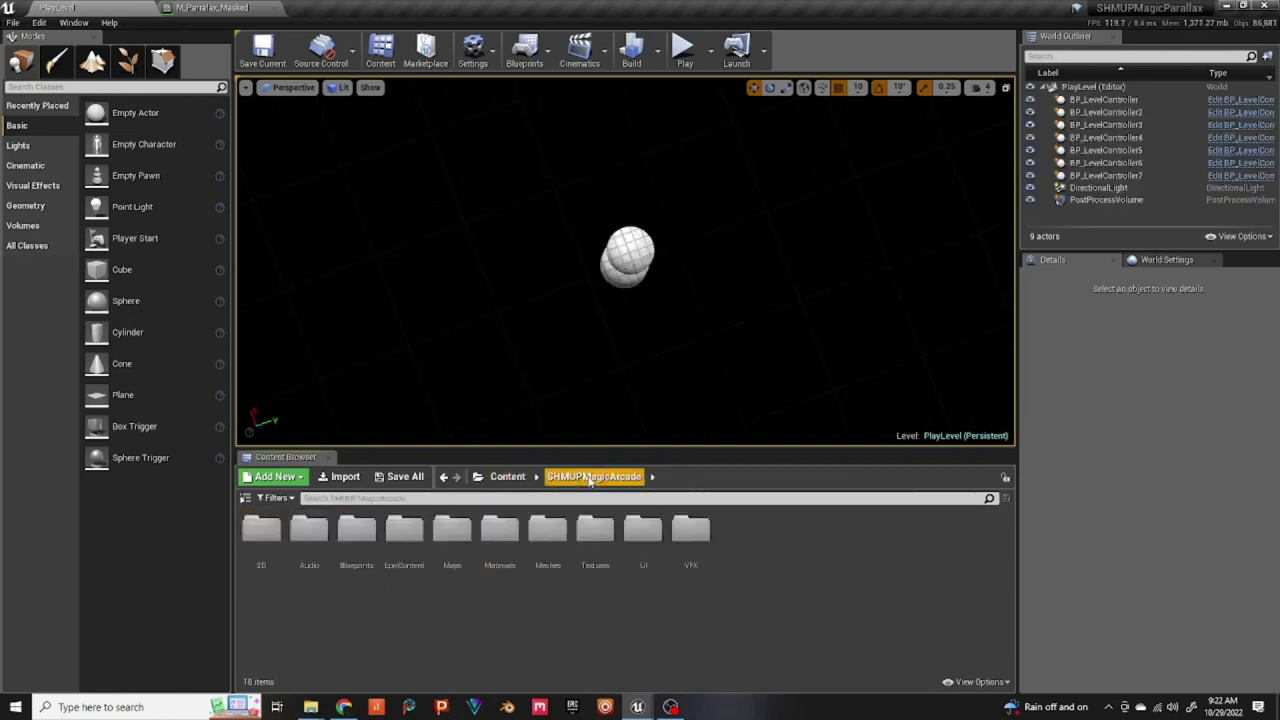
double_click(357, 530)
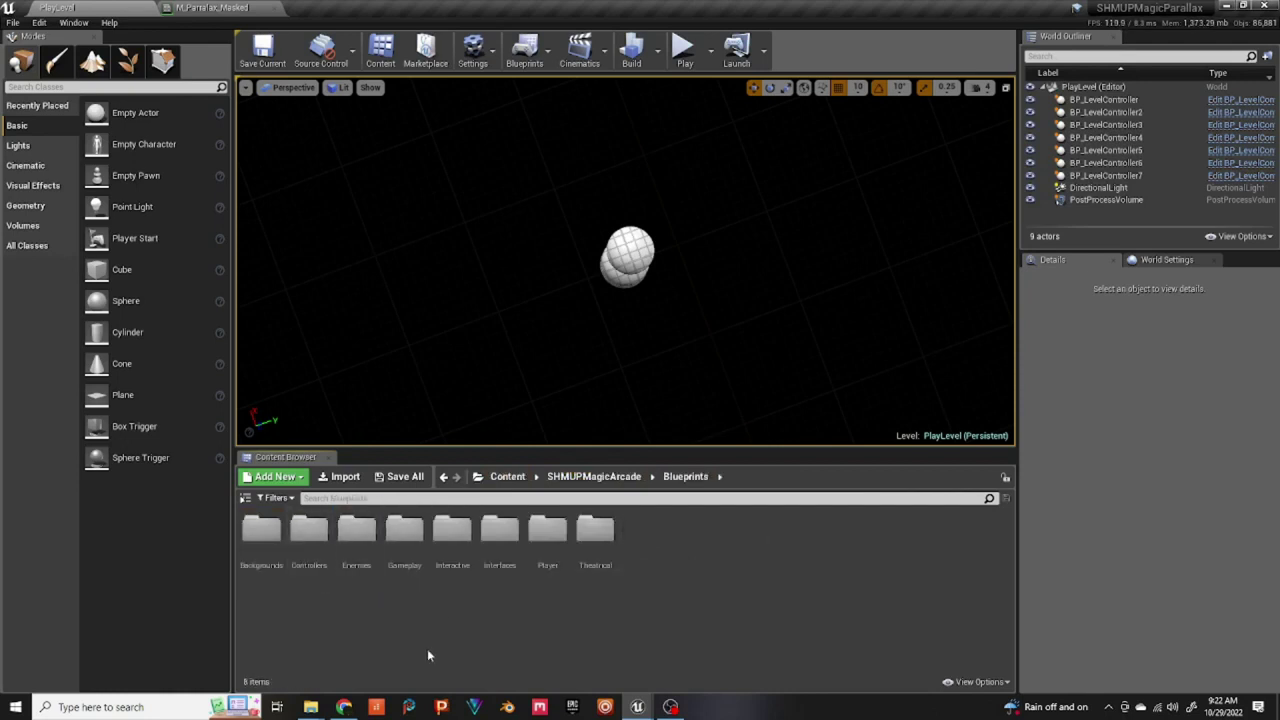
double_click(308, 545)
drag(260, 532, 628, 262)
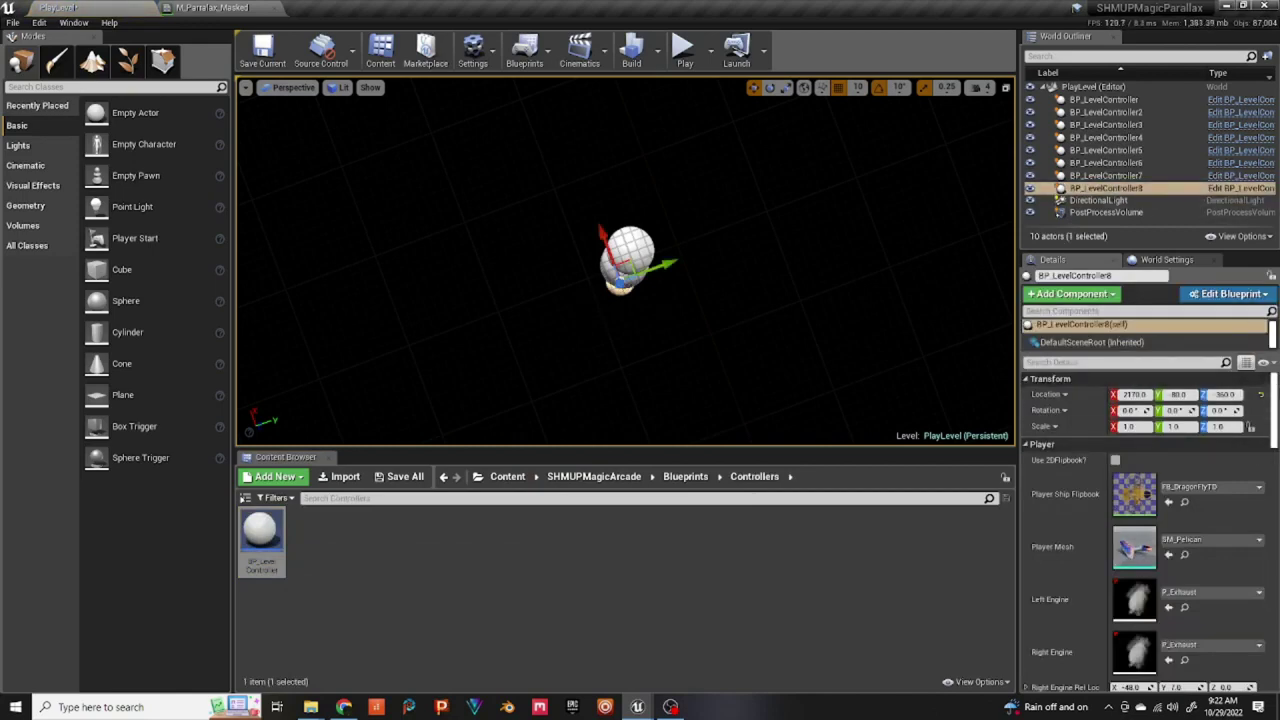
- Set the Level Number of the first BP_LevelController in the level to 8
scroll(1276, 391, down, 10)
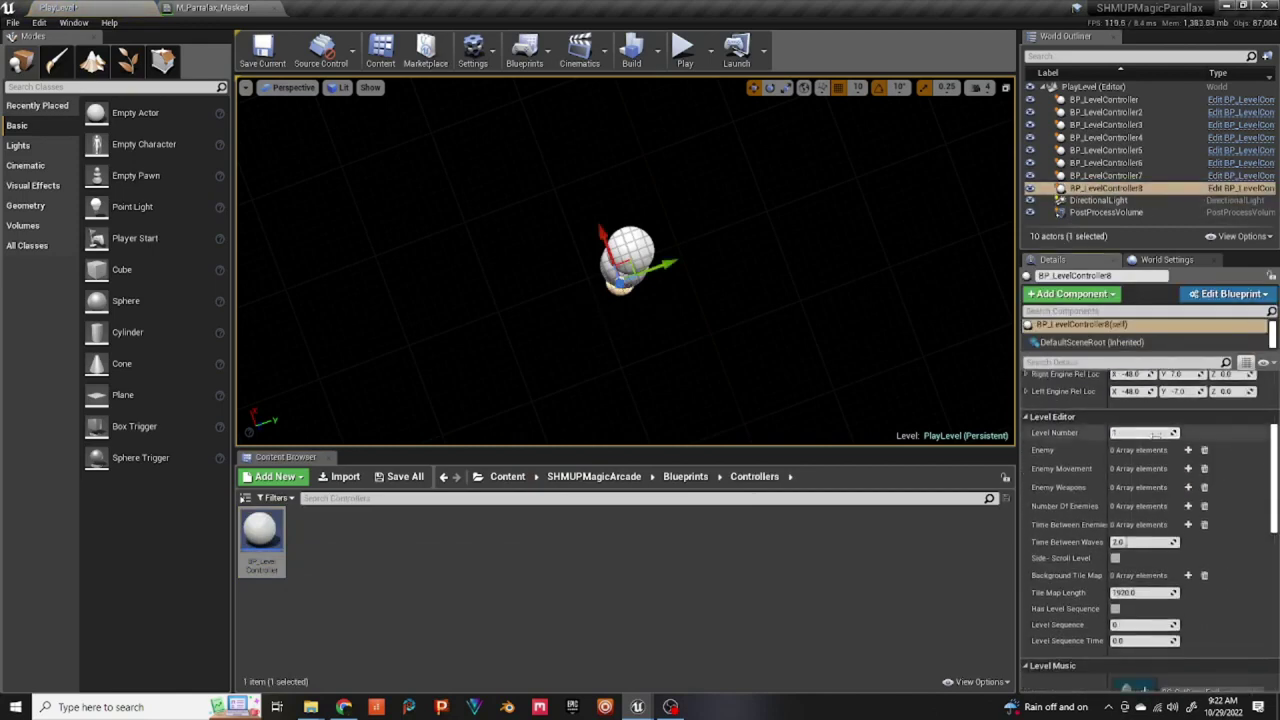
click(1125, 433)
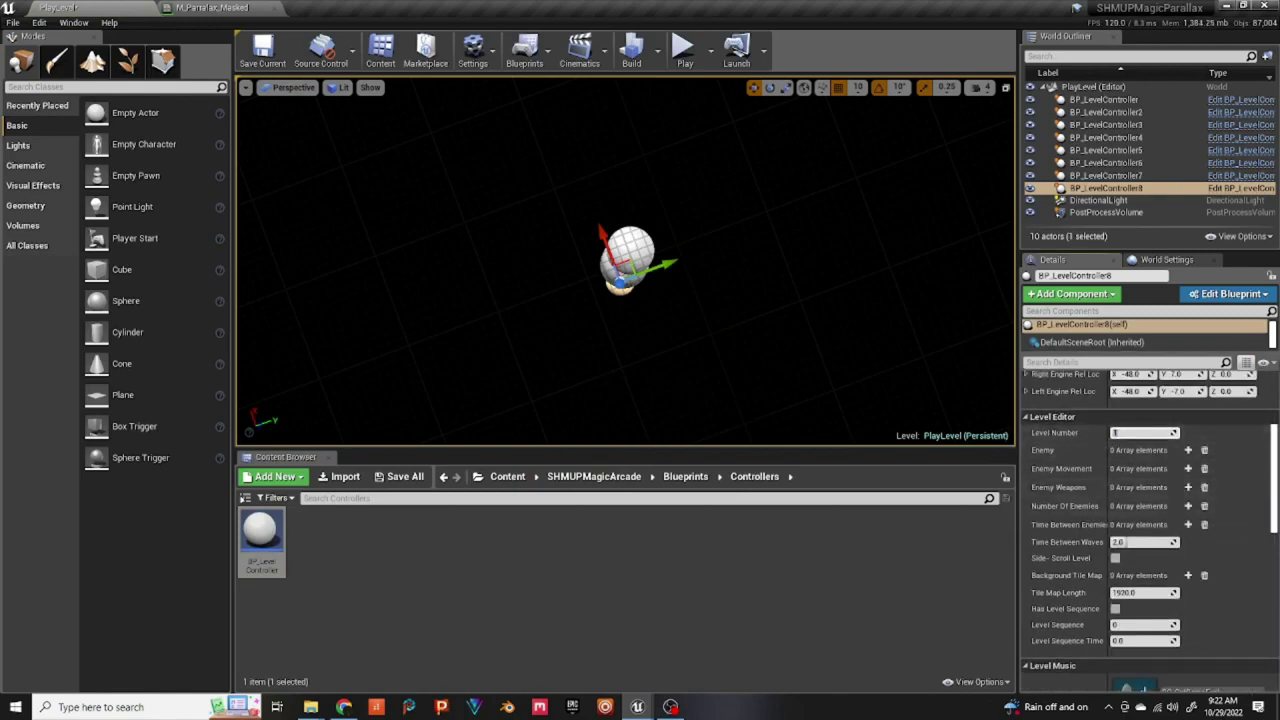
click(1165, 100)
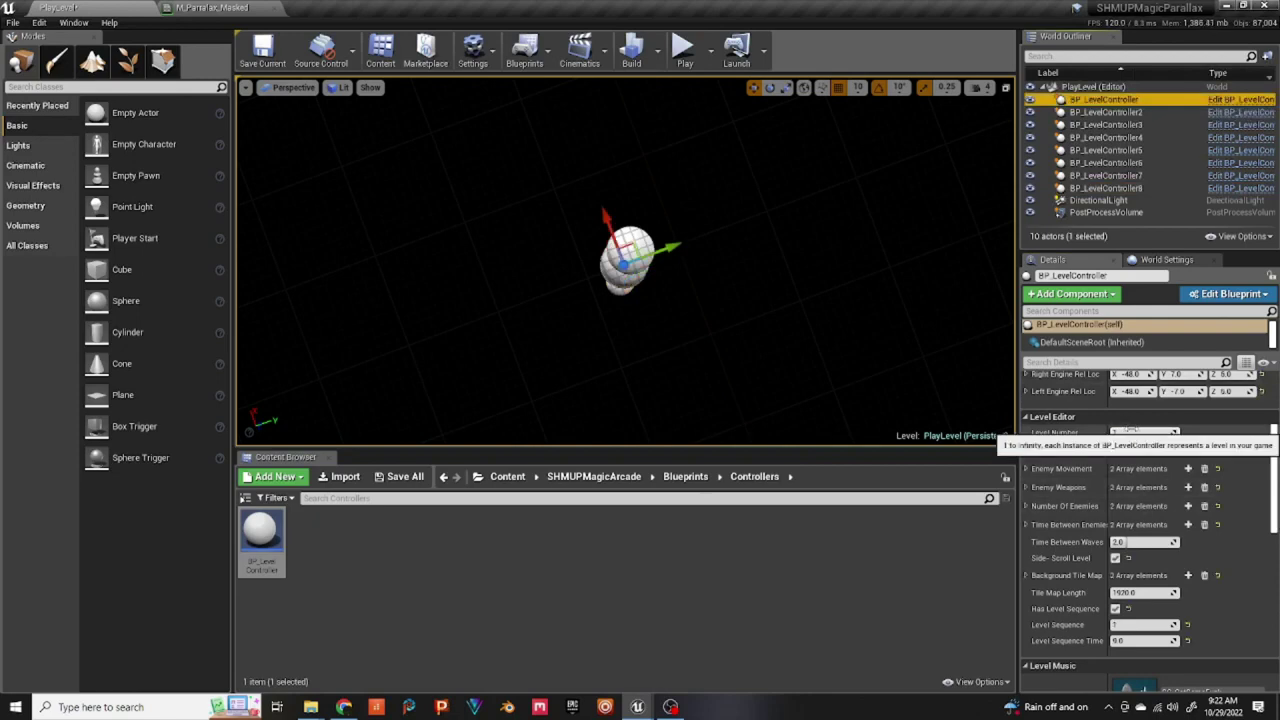
click(1140, 432)
text(8)
key(Return)
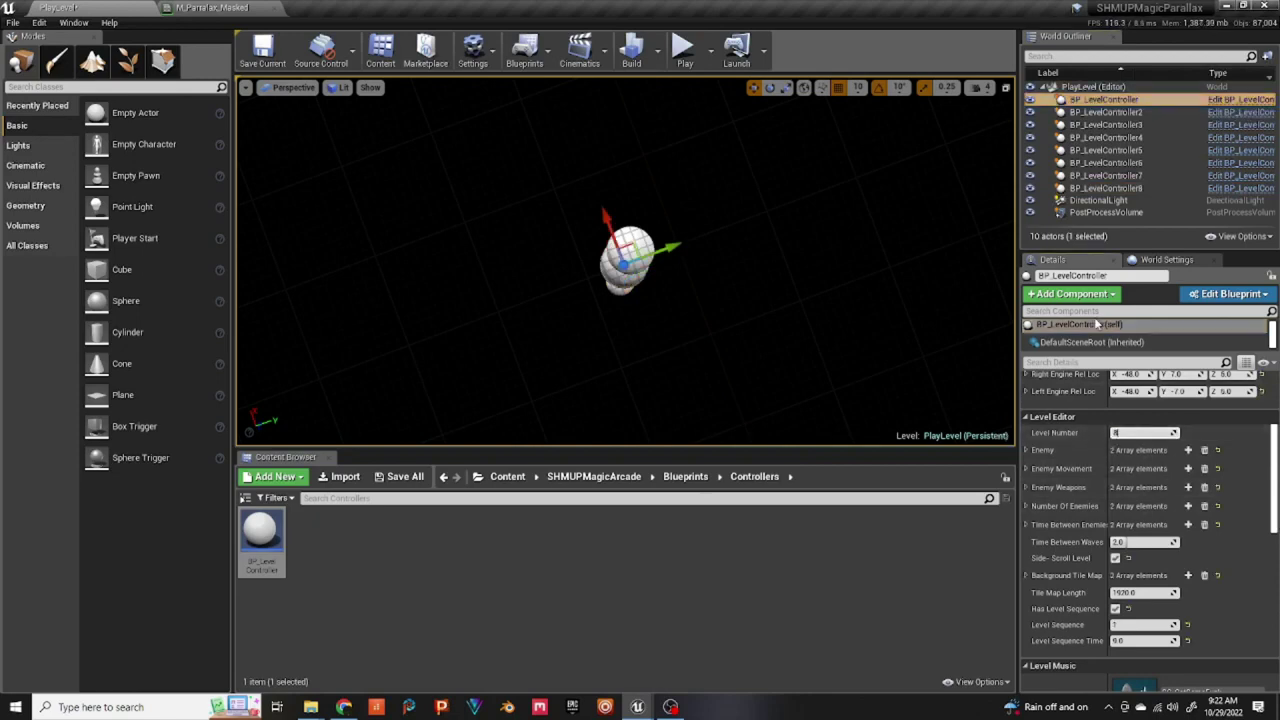
- Select the newly placed BP_LevelController8 and bring its Parallax settings into view
click(1105, 188)
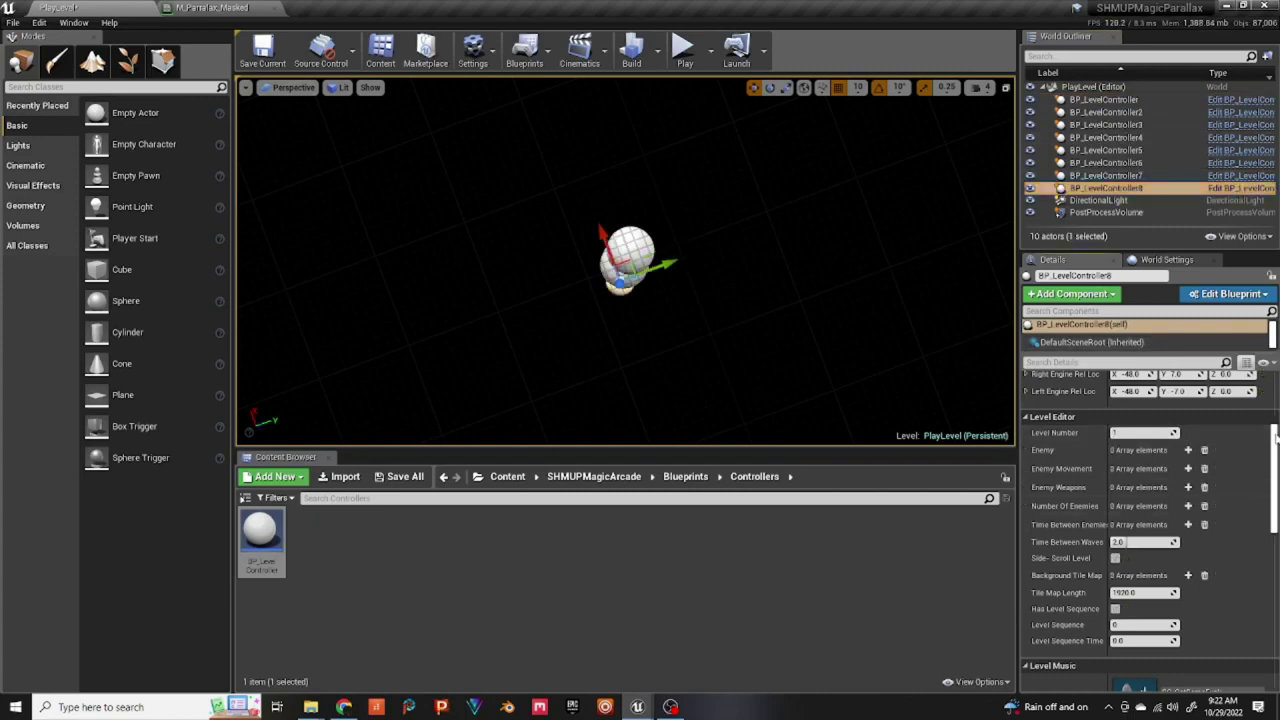
scroll(1275, 436, down, 10)
scroll(1150, 530, up, 4)
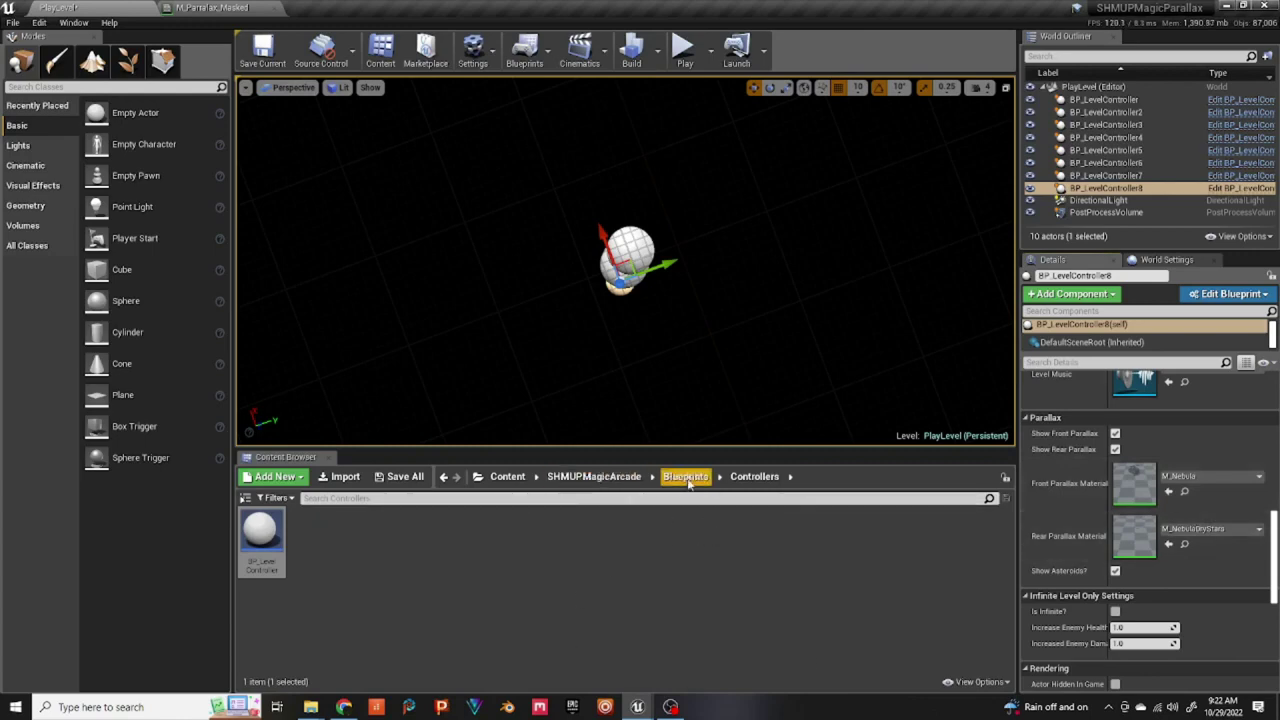
- In Textures > Backgrounds > Parallax, create a material instance of M_Parallax with the default name
click(594, 477)
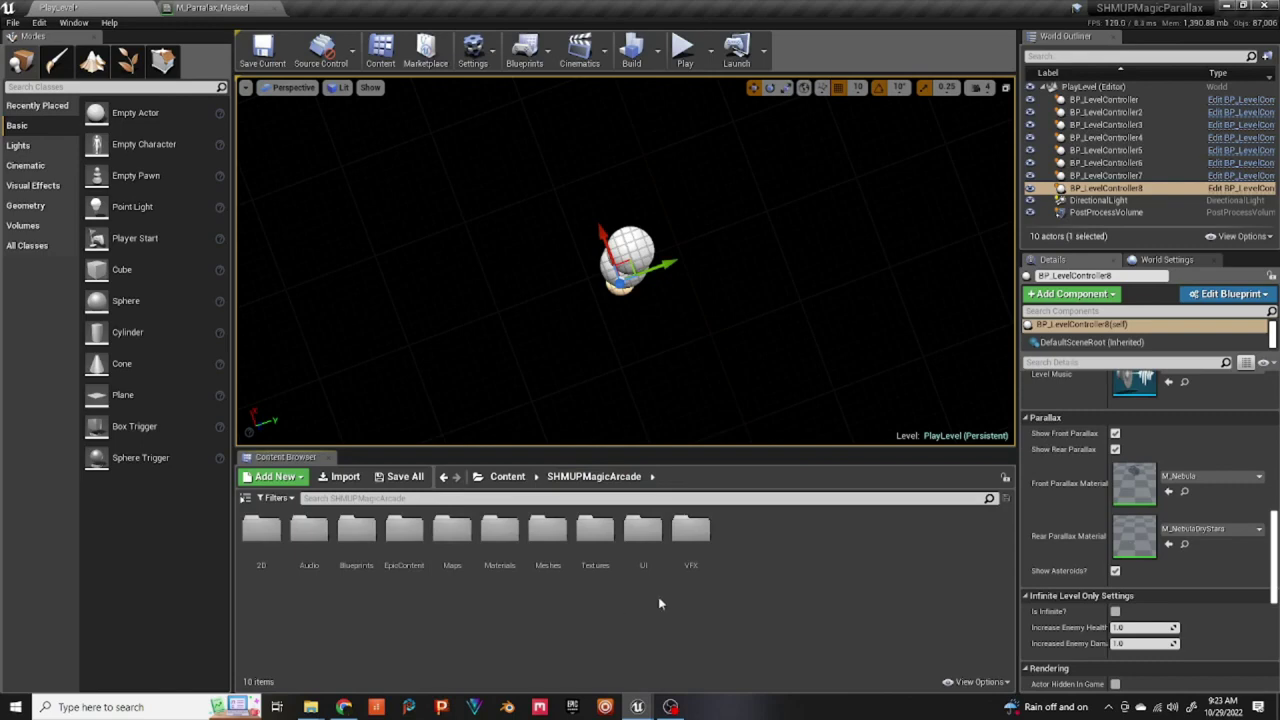
double_click(600, 545)
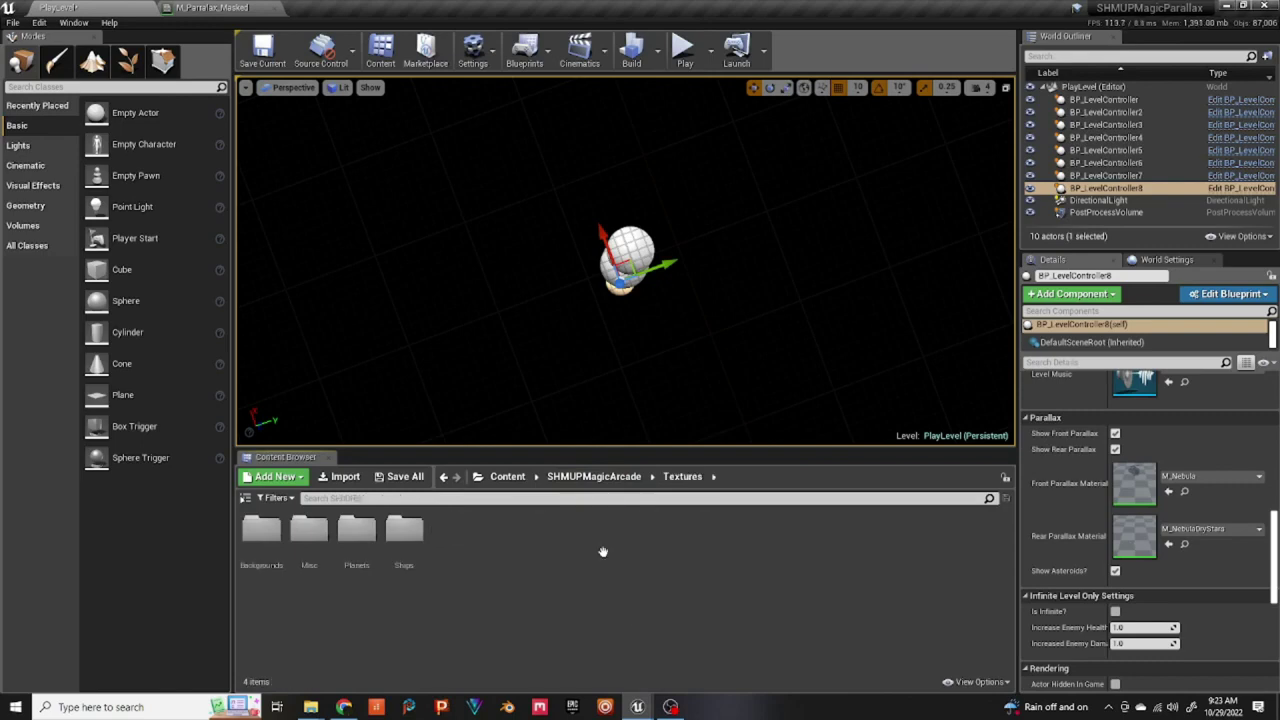
double_click(262, 532)
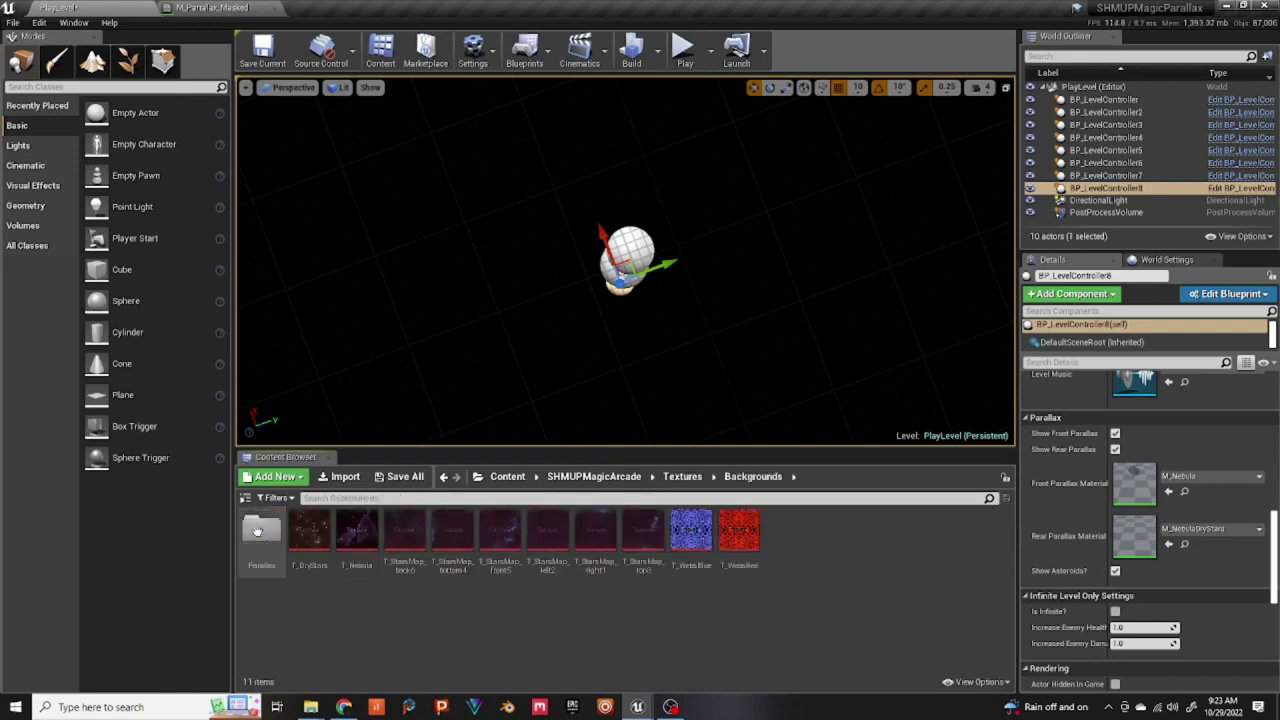
click(265, 538)
double_click(262, 535)
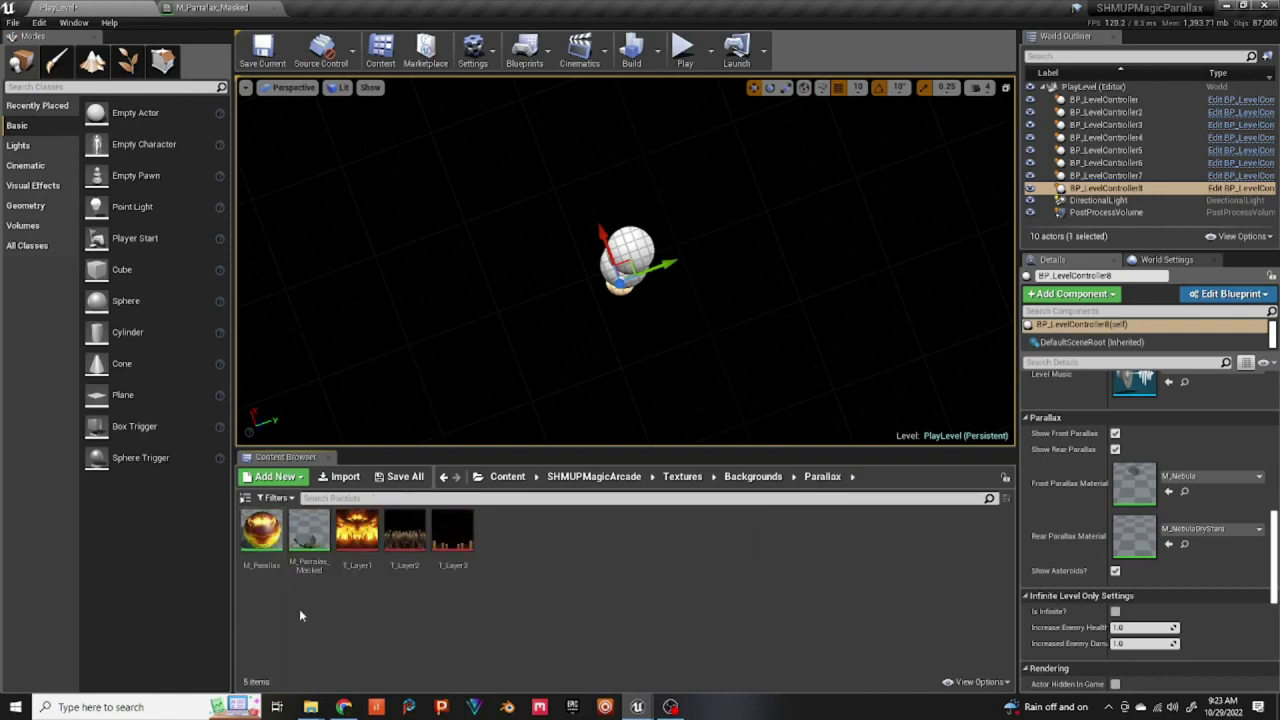
right_click(262, 533)
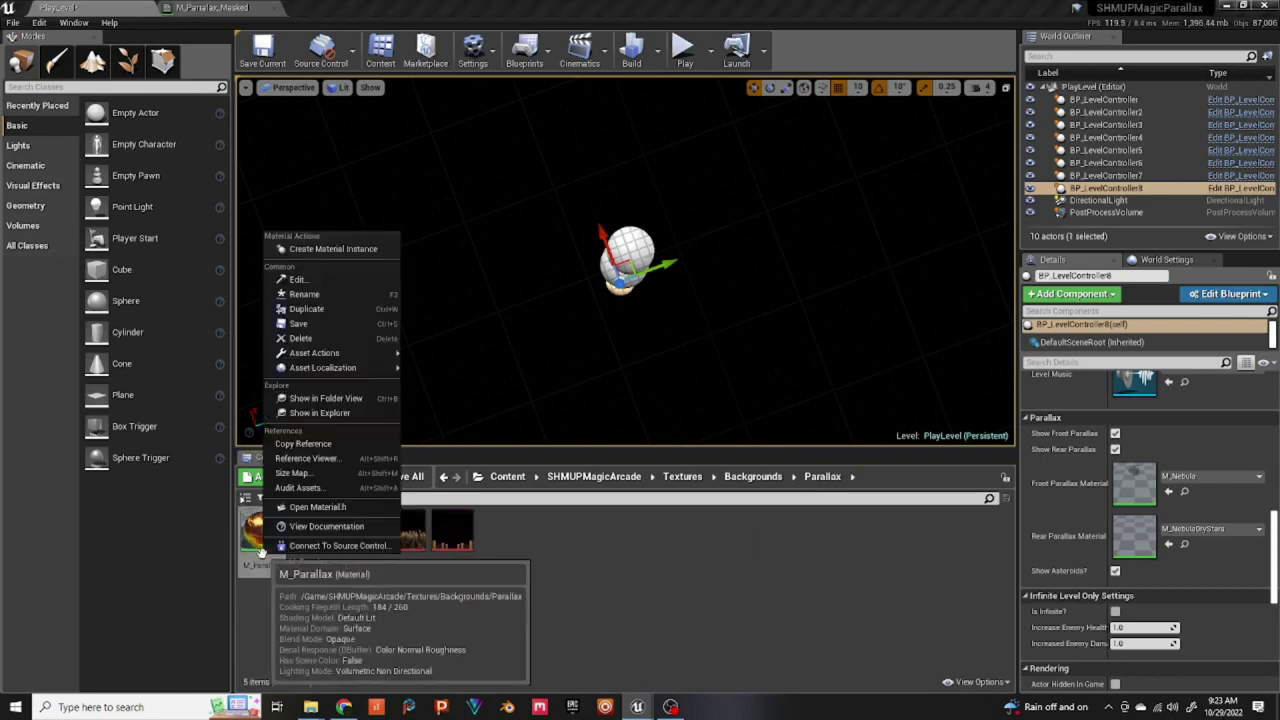
click(325, 248)
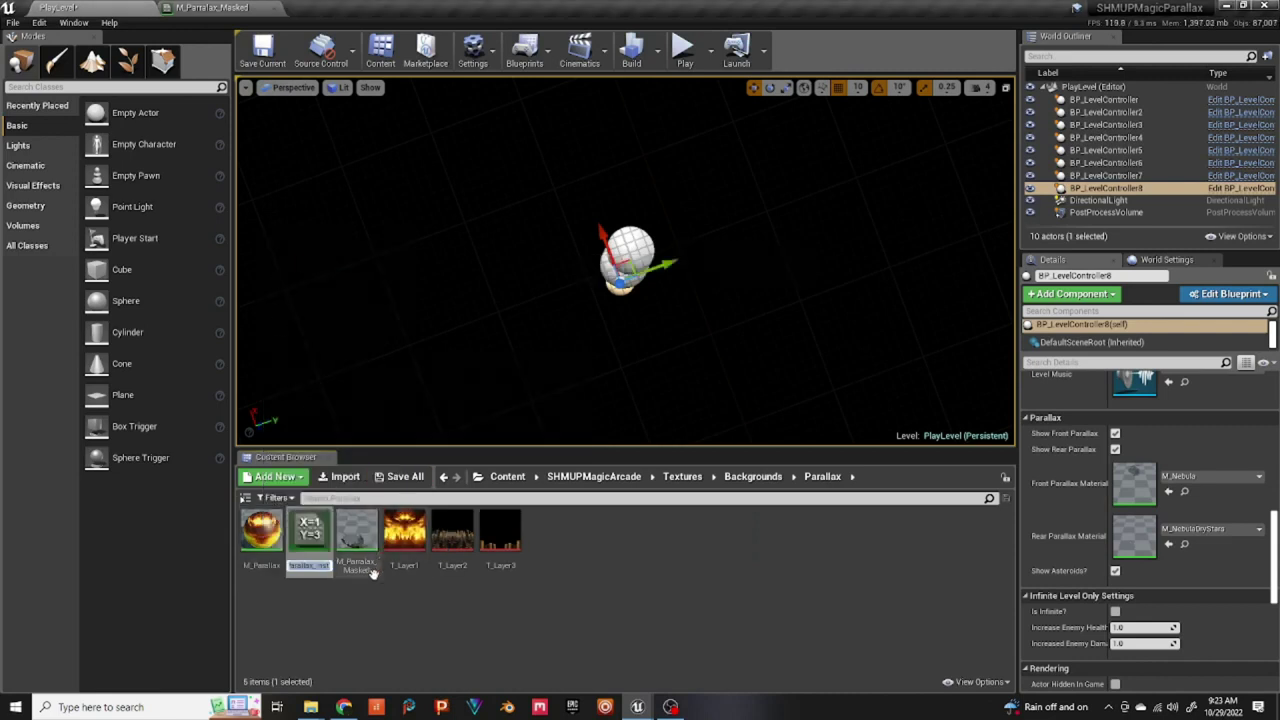
key(Return)
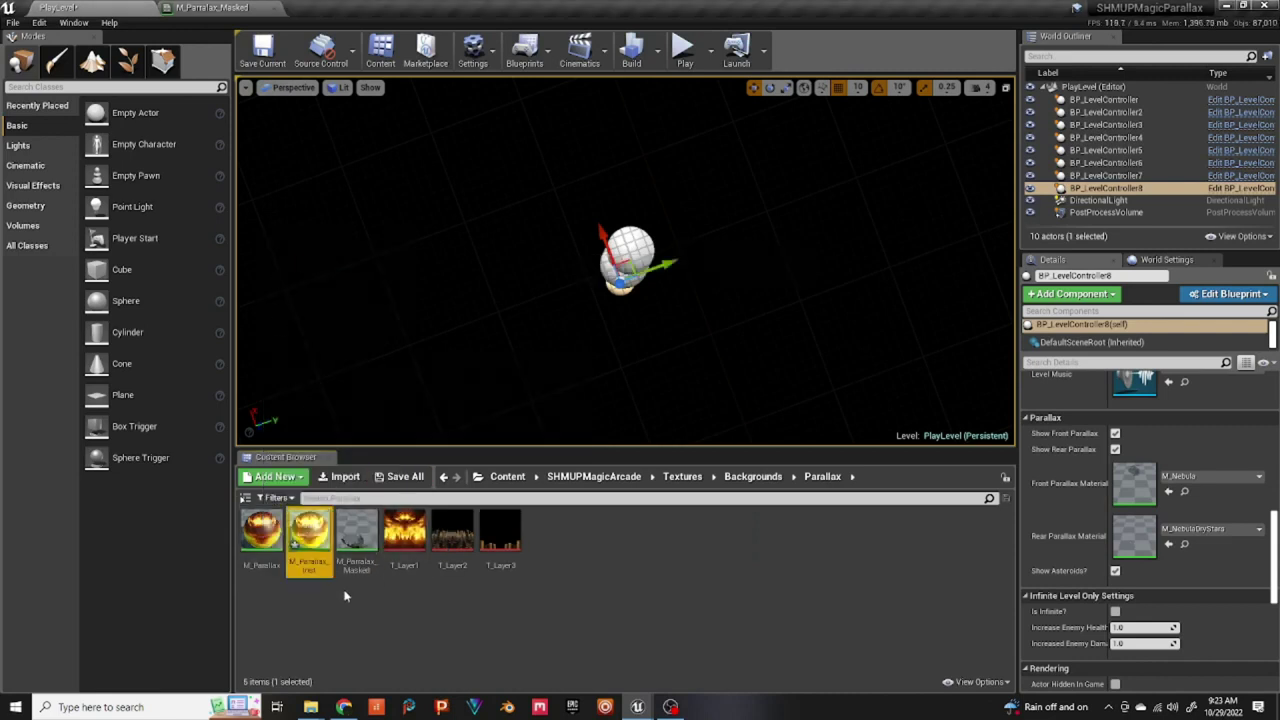
- Create a material instance of M_Parralax_Masked with the default name
right_click(362, 557)
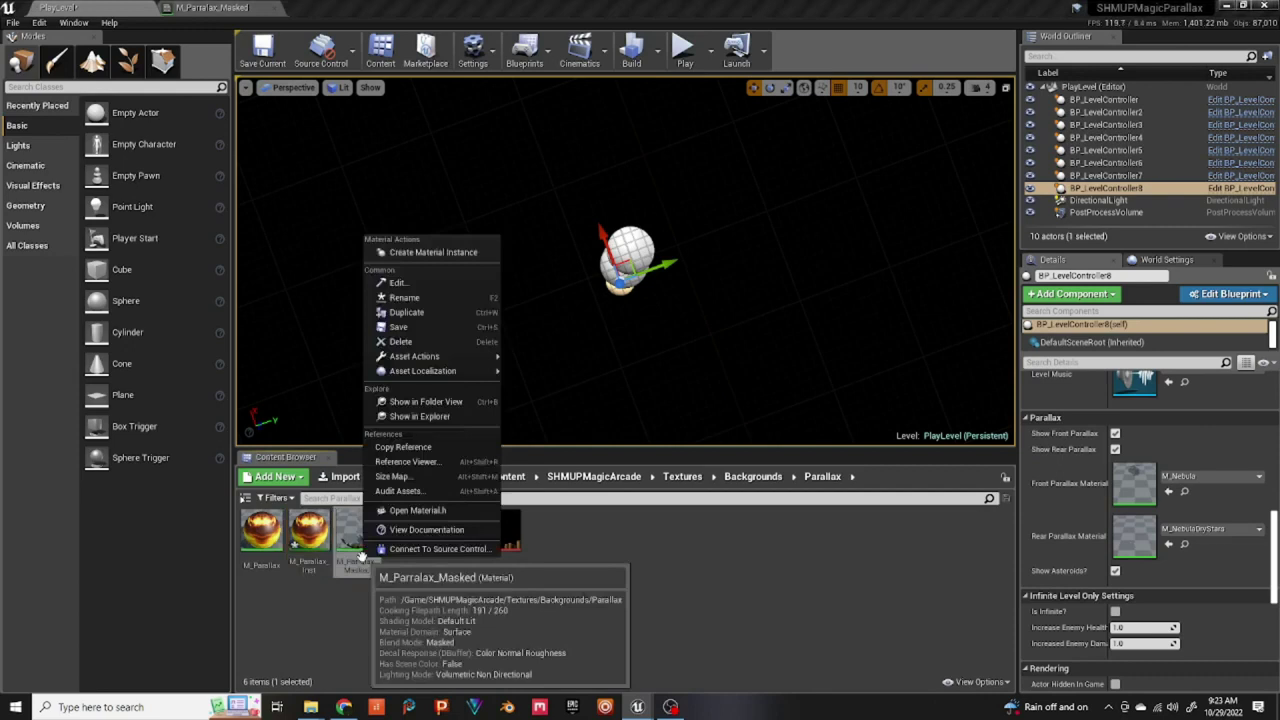
click(410, 250)
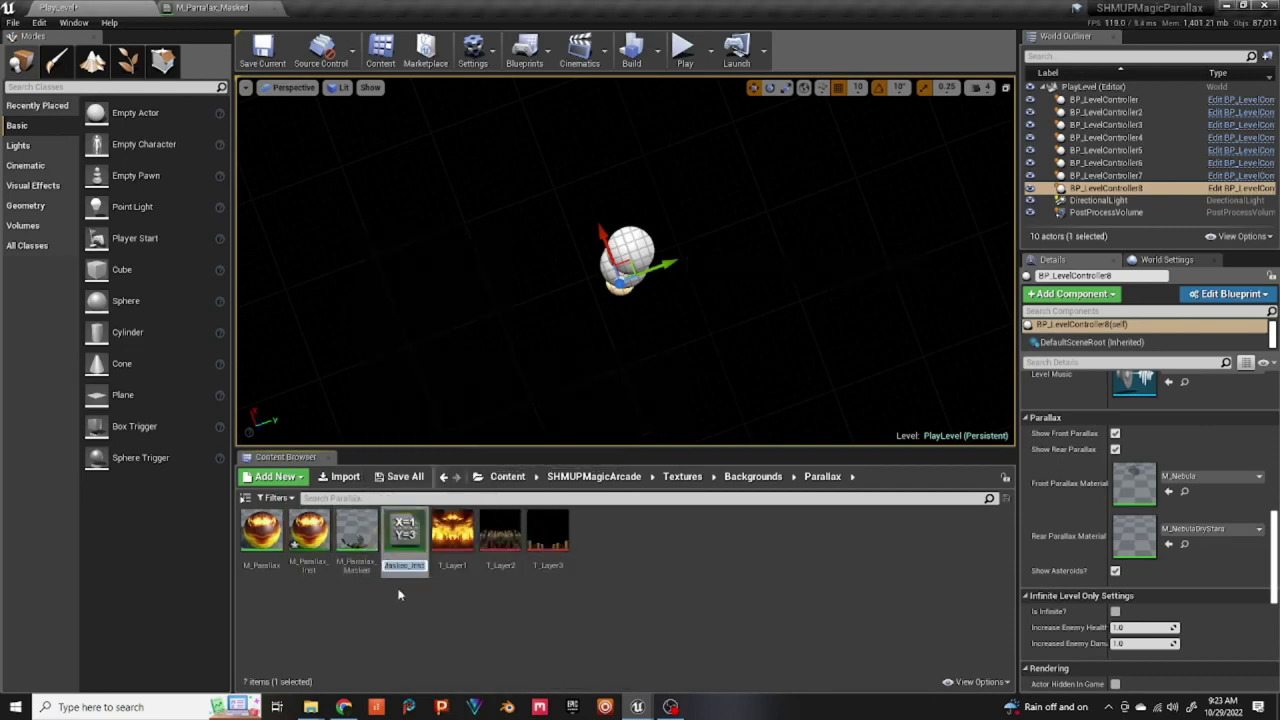
key(Return)
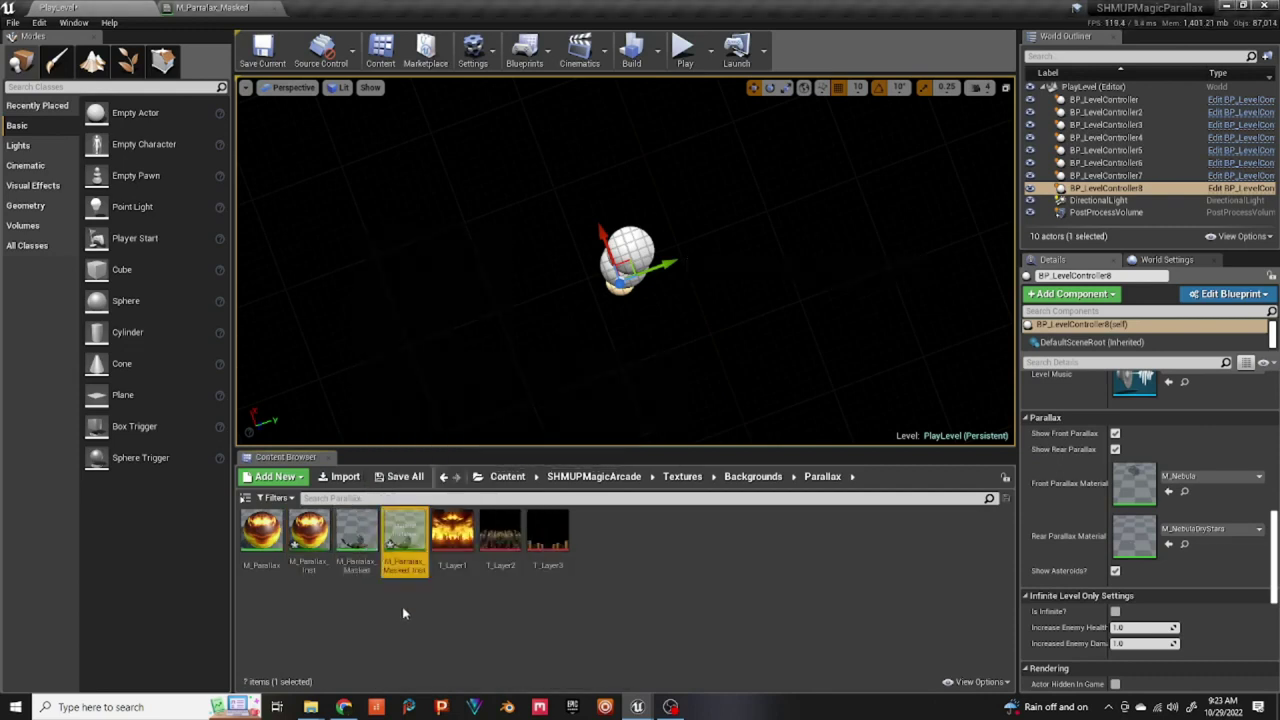
- Override only Speed X with 0.05 in the M_Parallax instance, and close the M_Parralax_Masked material
double_click(310, 532)
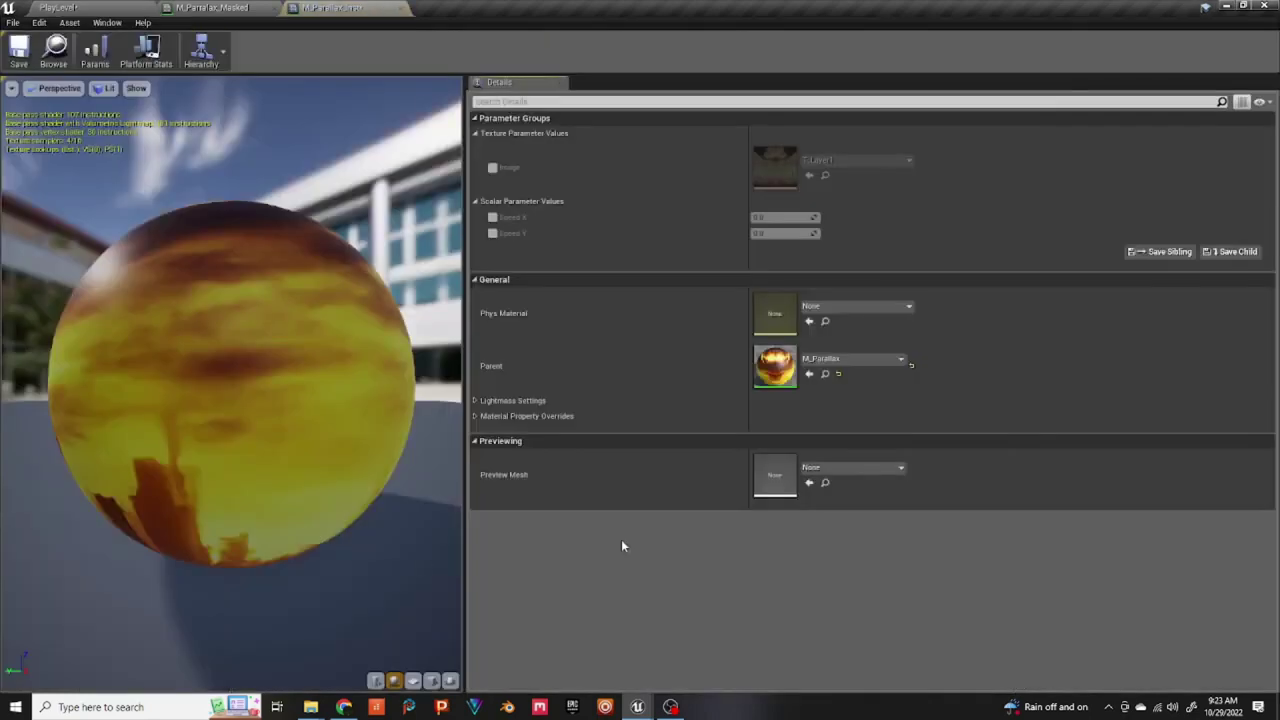
click(492, 217)
click(492, 233)
click(785, 217)
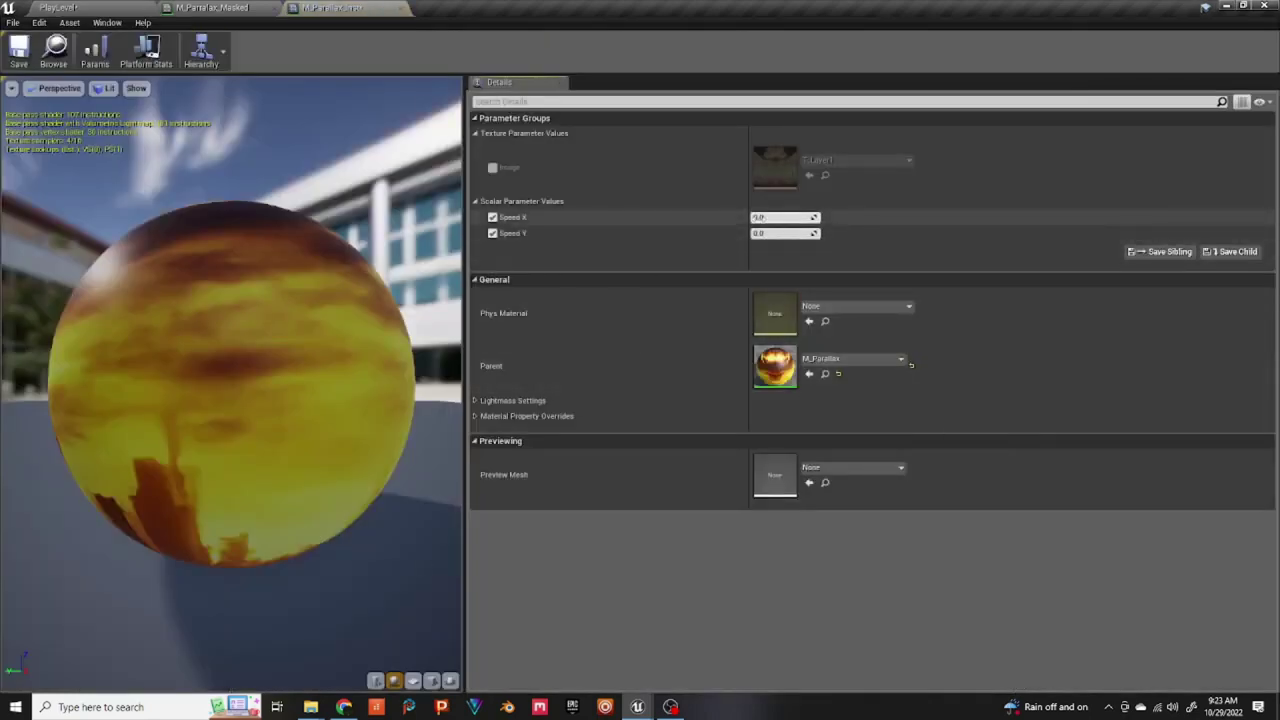
text(0.0)
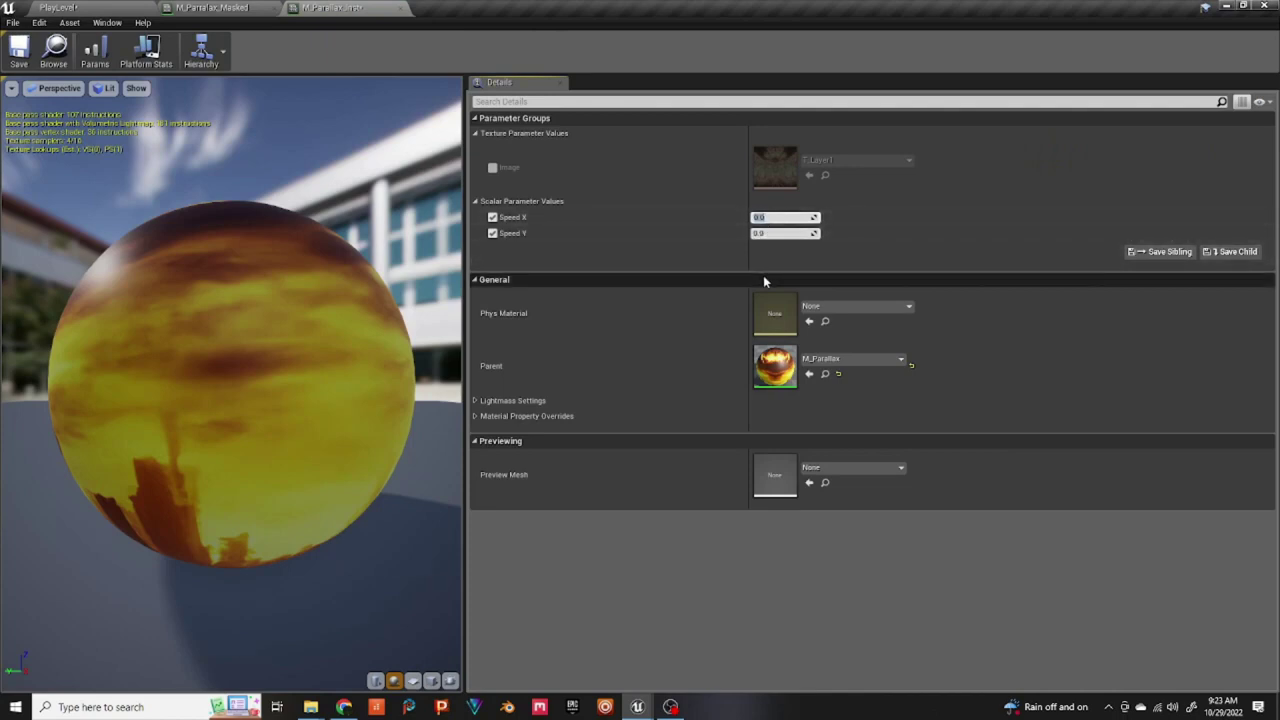
click(492, 233)
text(0.05)
key(Return)
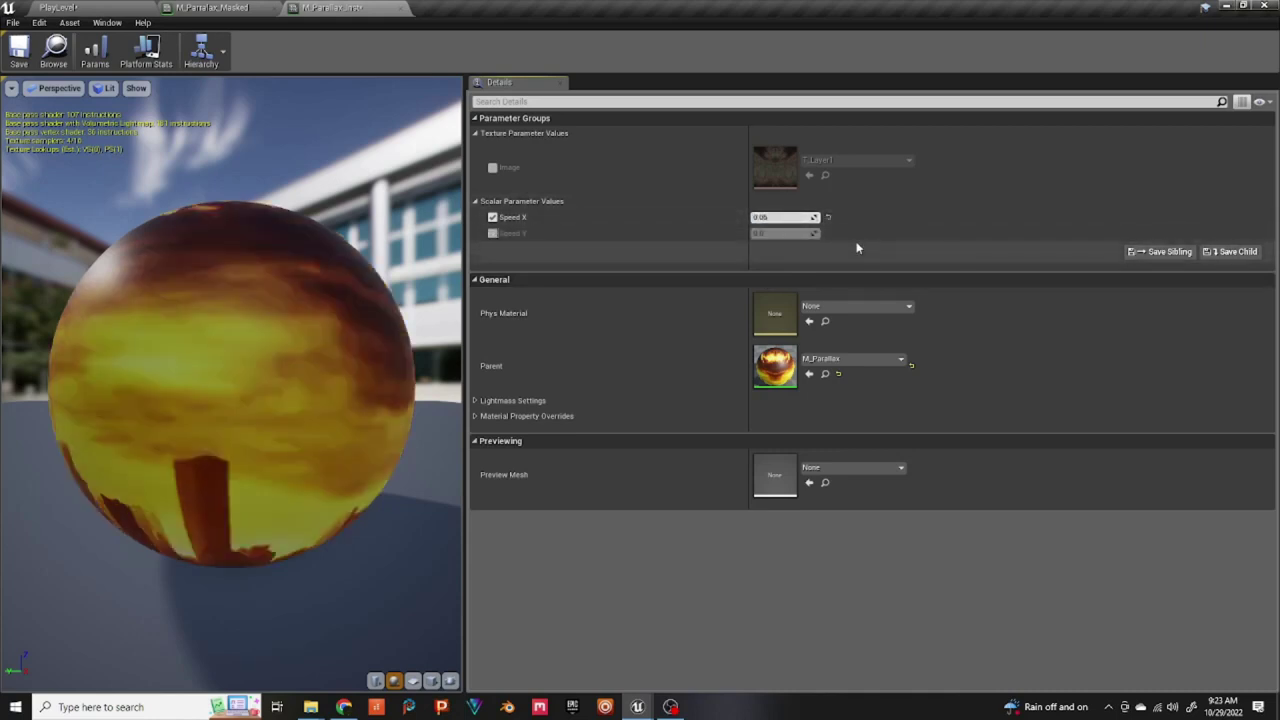
click(240, 8)
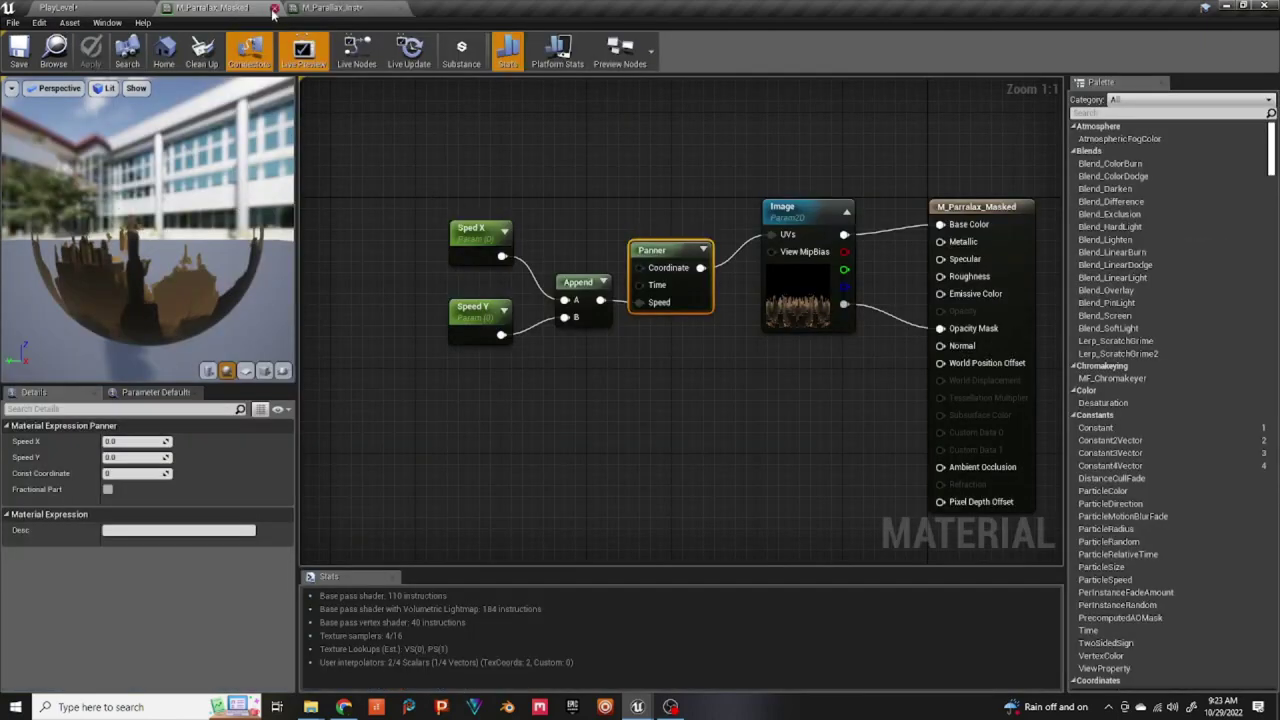
click(273, 8)
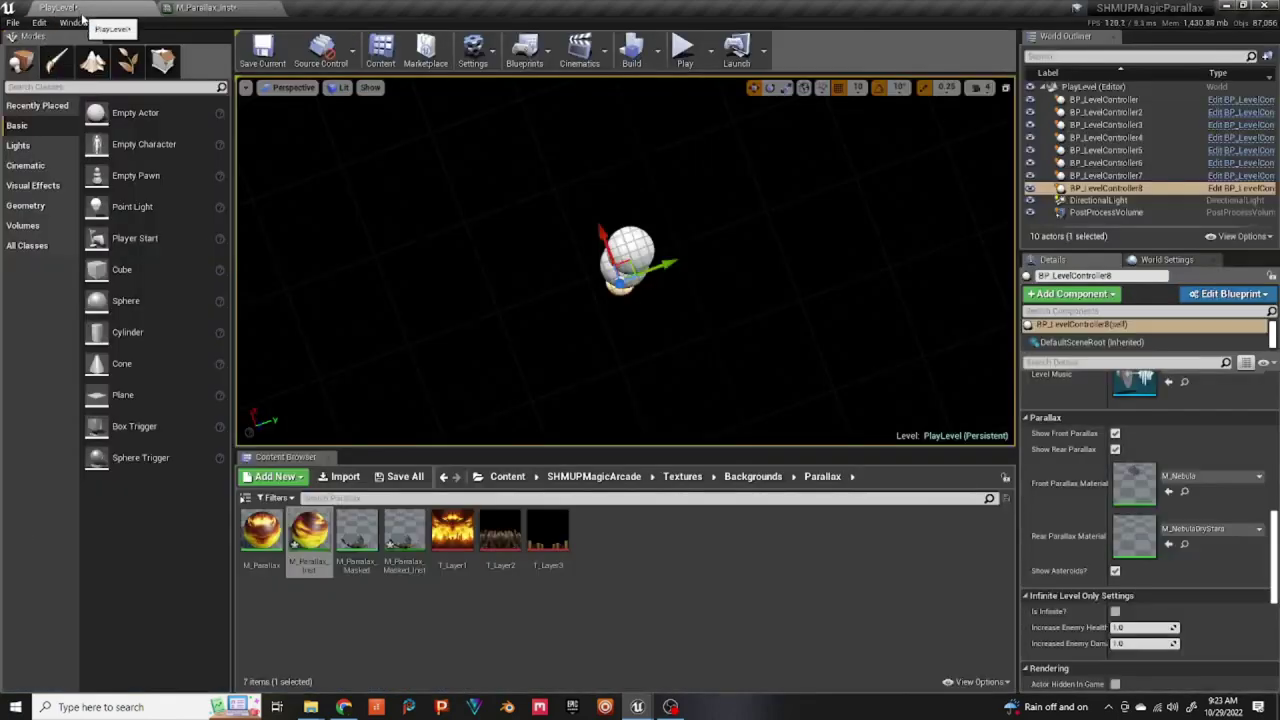
- Override Sped X with 1.0 in the M_Parralax_Masked instance and save that instance
double_click(404, 530)
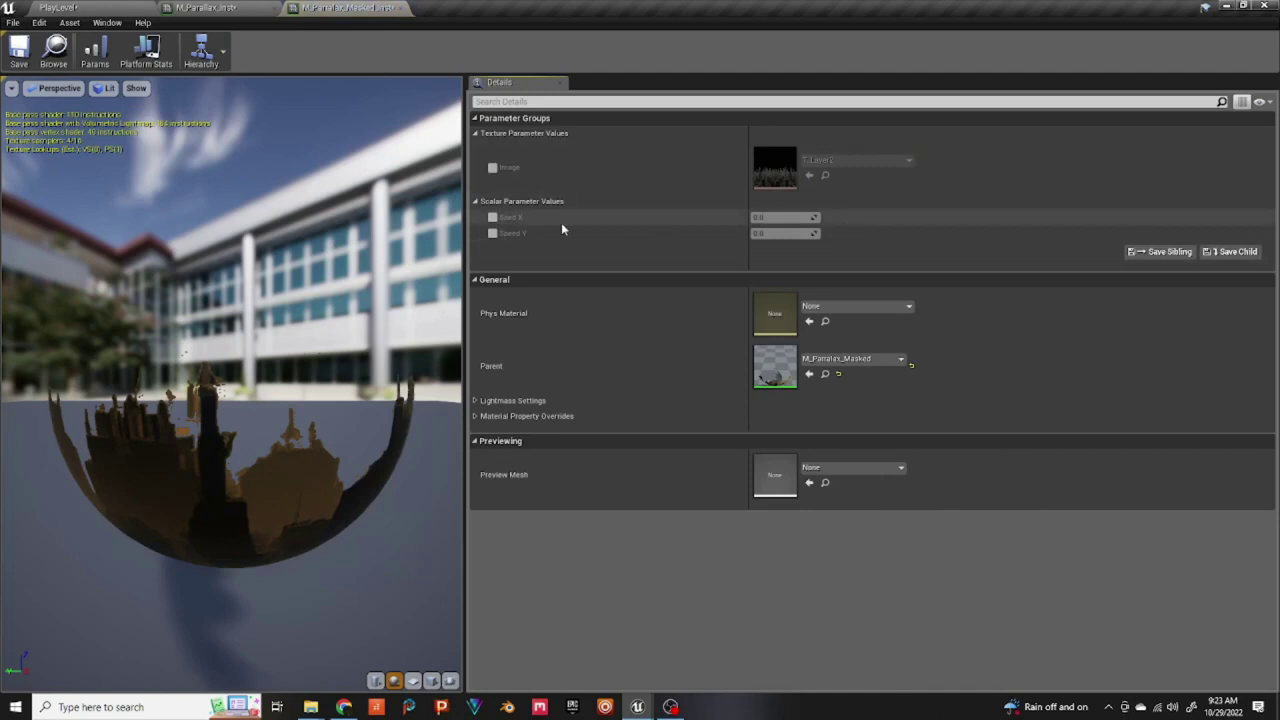
click(492, 218)
click(784, 217)
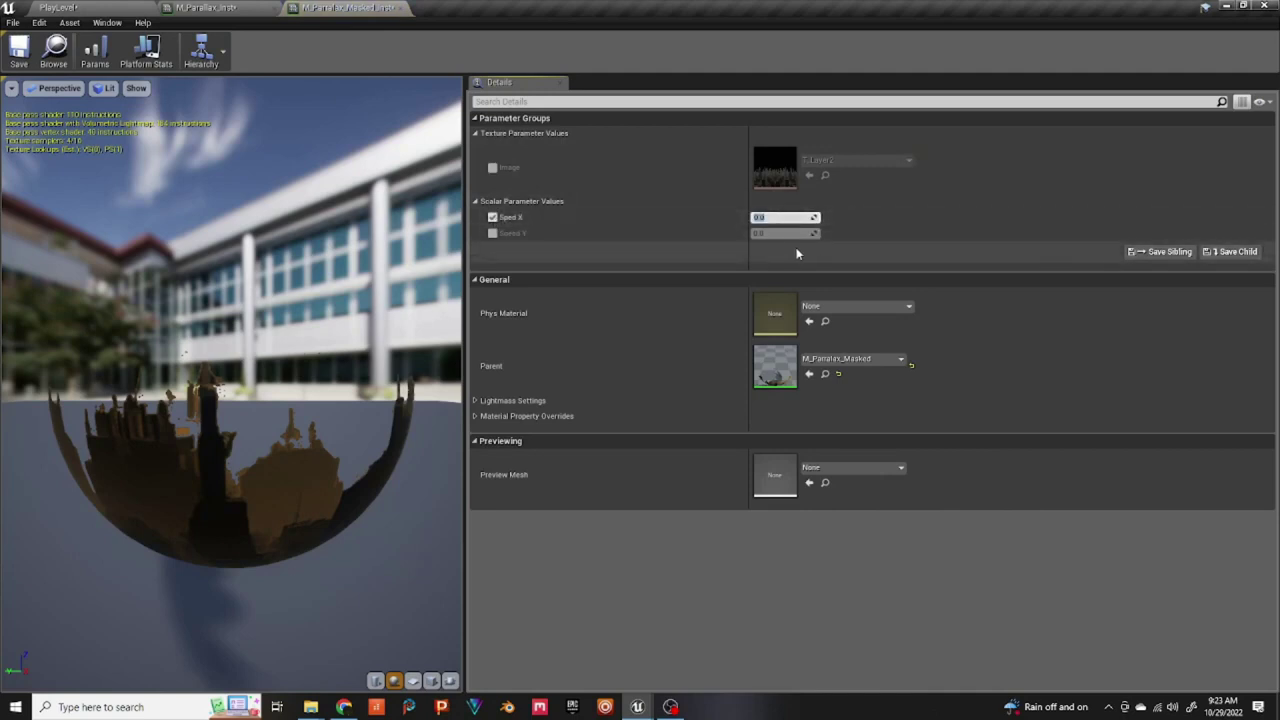
text(1)
key(Return)
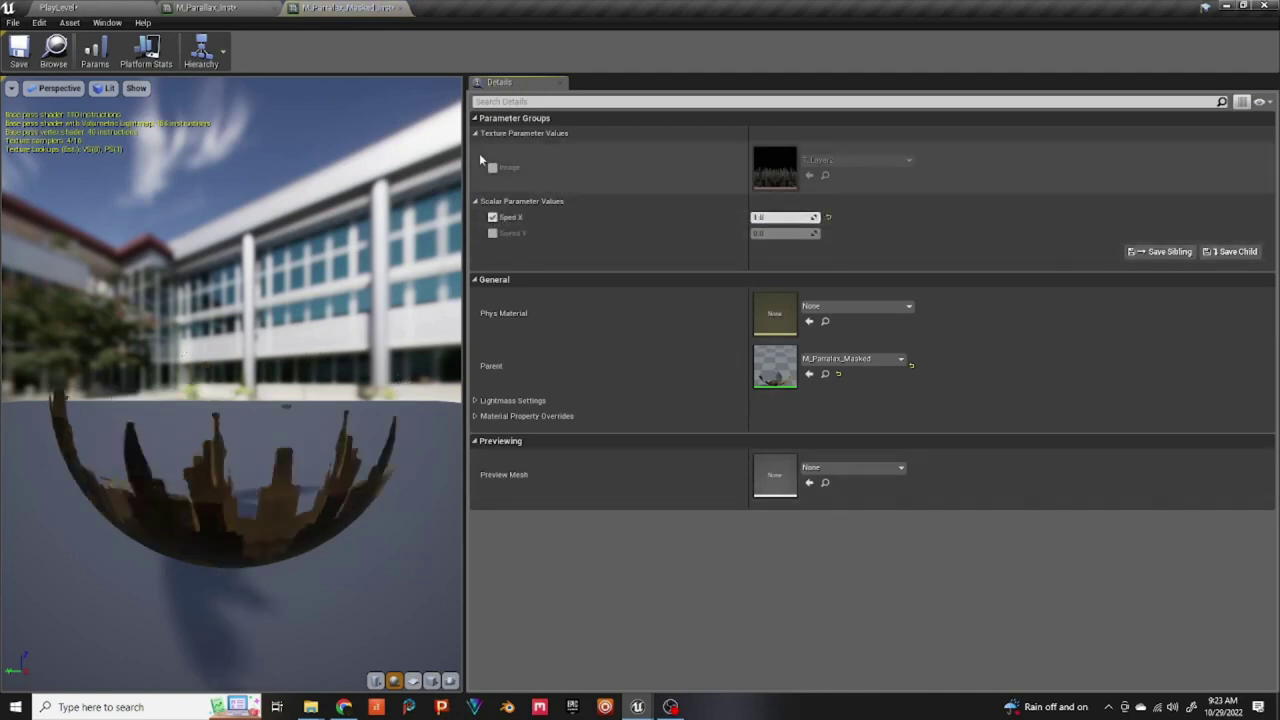
click(19, 50)
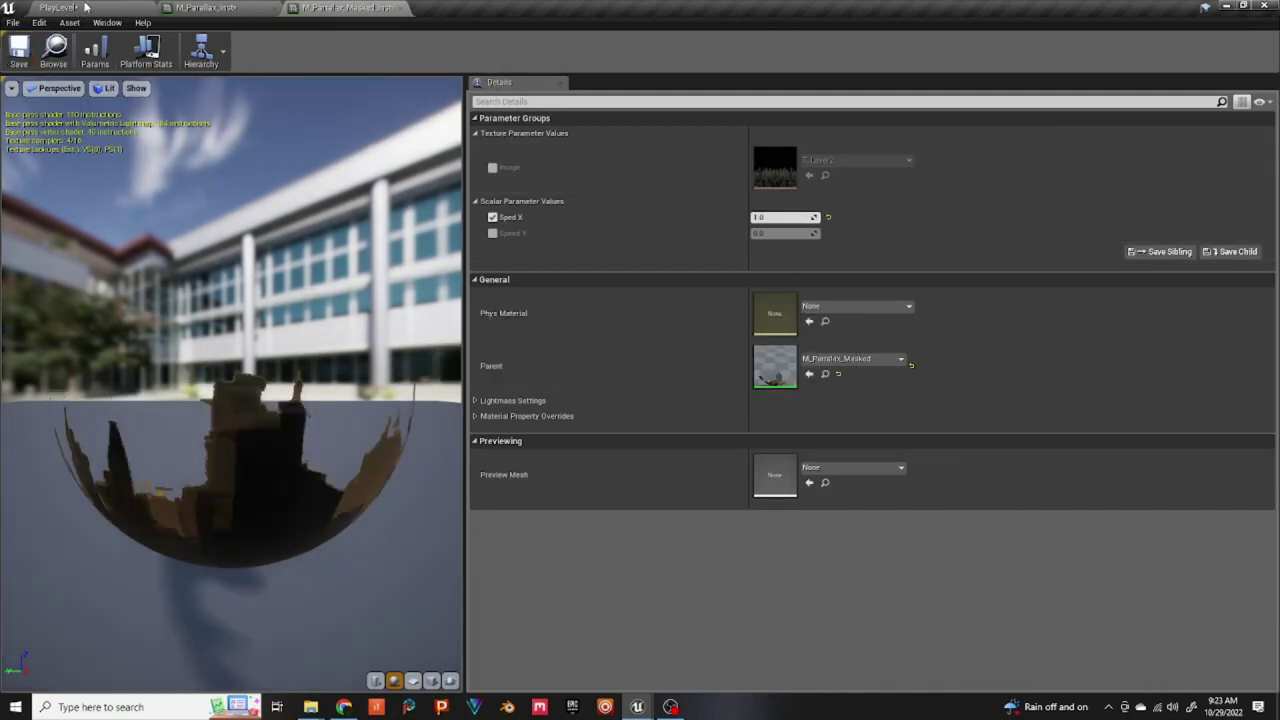
- Return to PlayLevel and save all unsaved levels and assets
click(60, 7)
click(13, 22)
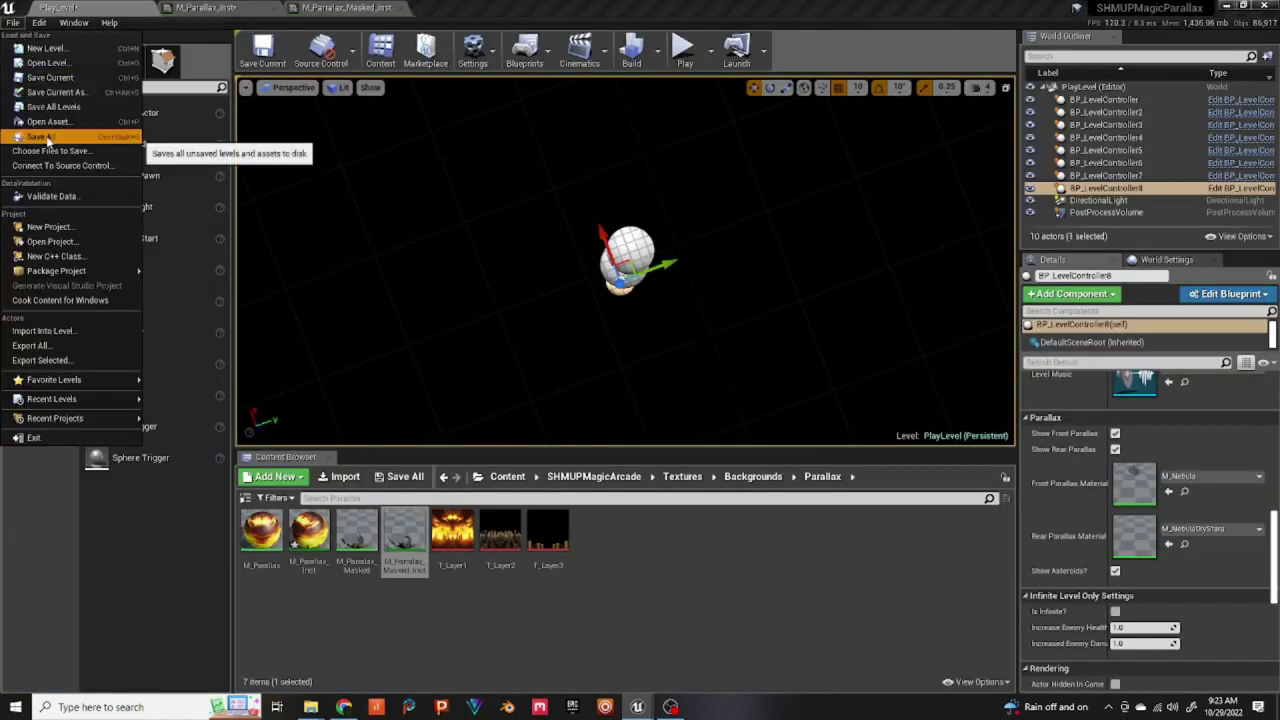
click(41, 136)
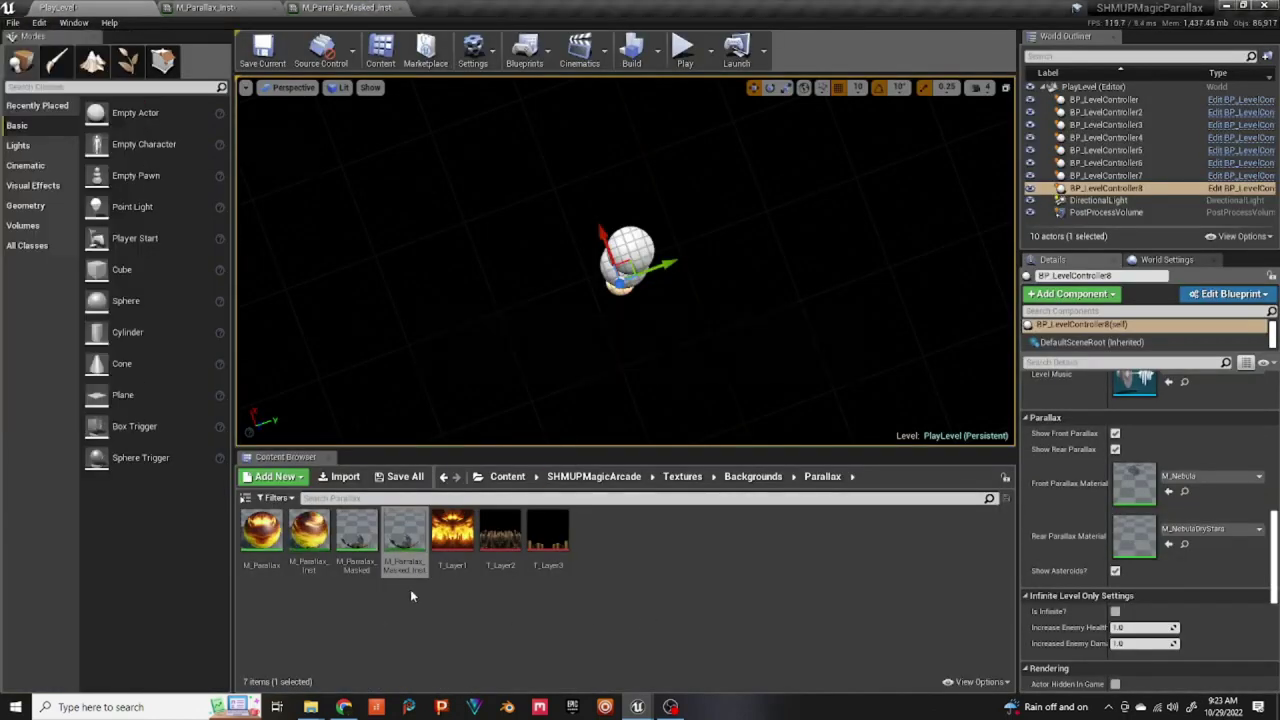
- Set Sped X to 0.3 in the M_Parralax_Masked instance and save the instance
double_click(401, 551)
click(780, 217)
key(BackSpace)
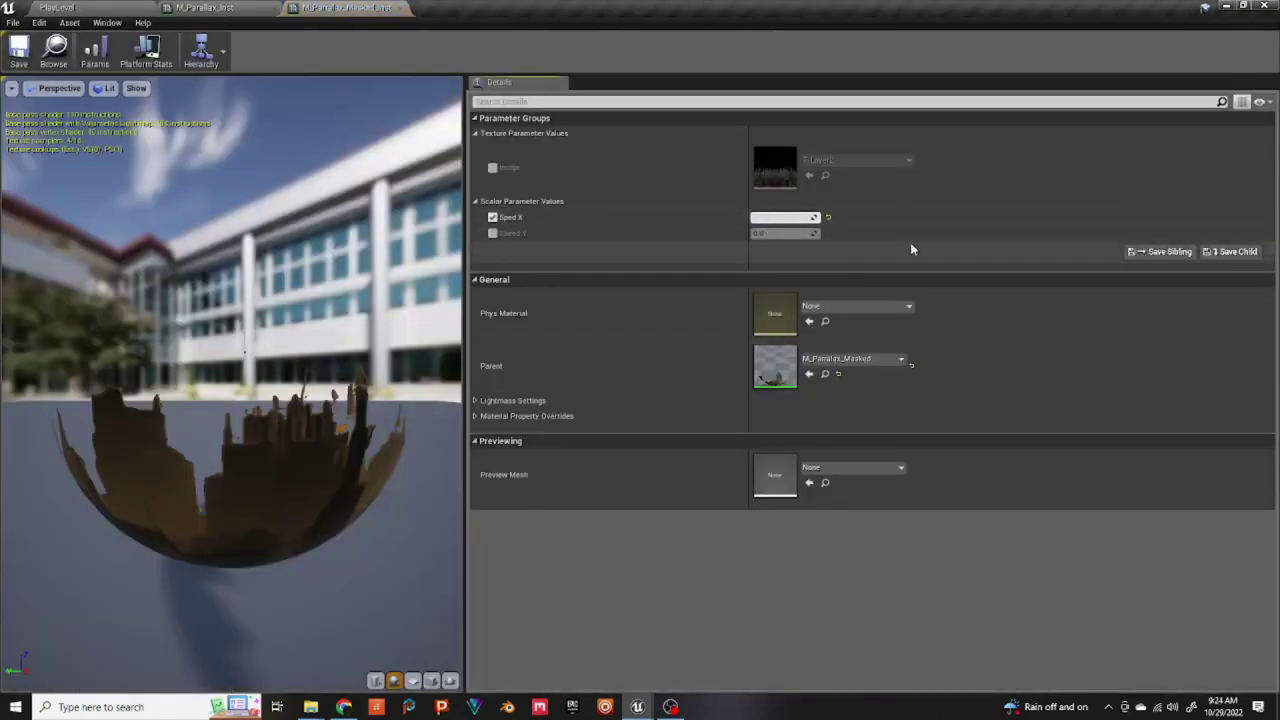
text(0.3)
key(Return)
click(18, 48)
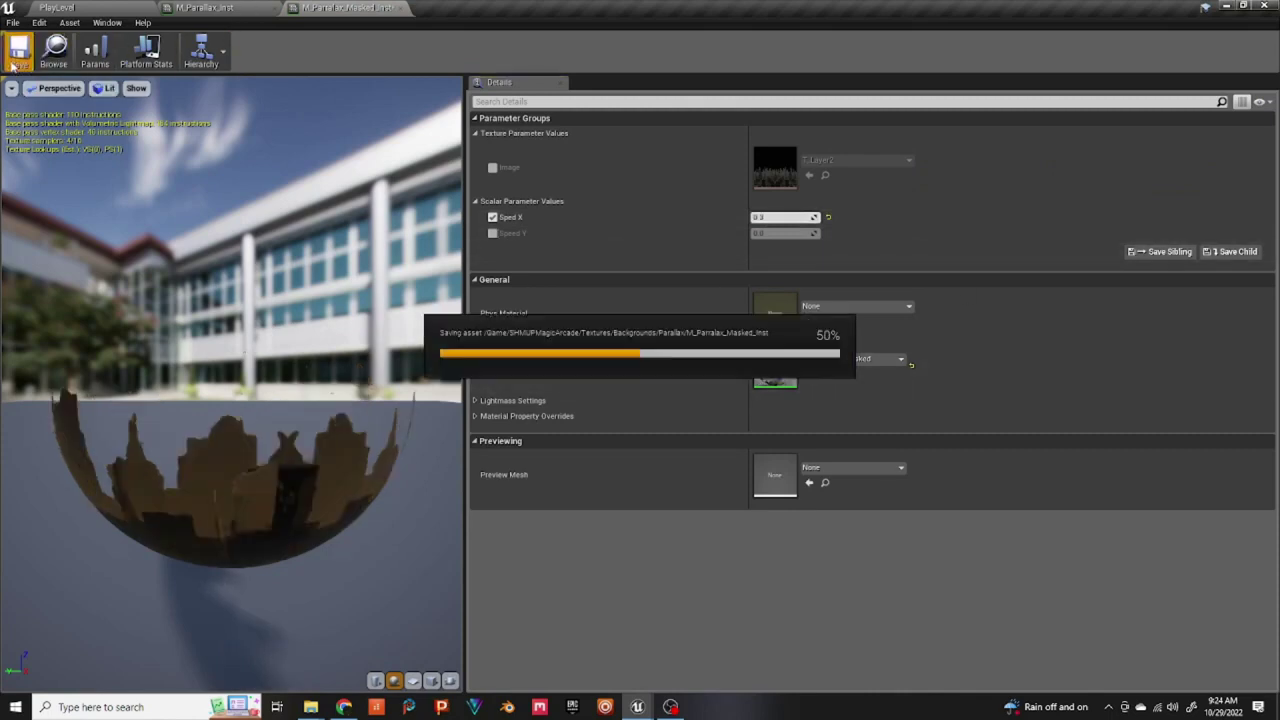
- In PlayLevel, assign the M_Parallax instance as BP_LevelController8's rear parallax material and the M_Parralax_Masked instance as its front parallax material
click(135, 8)
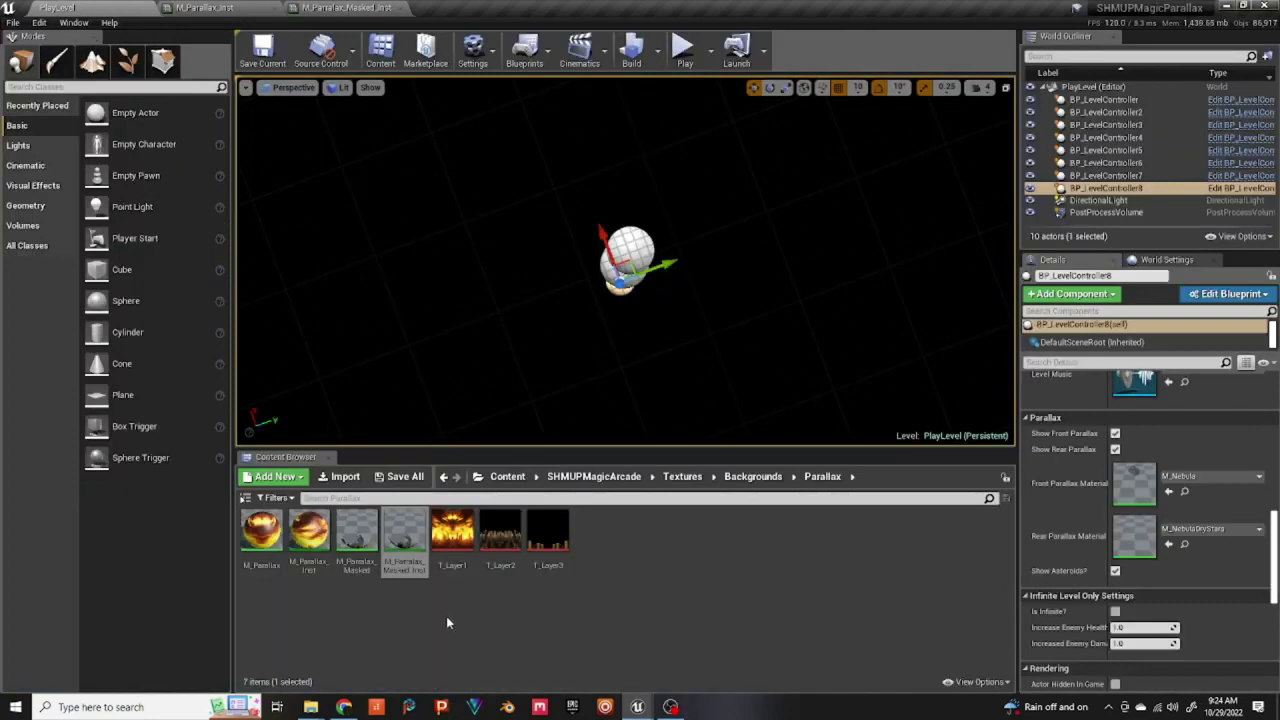
click(412, 580)
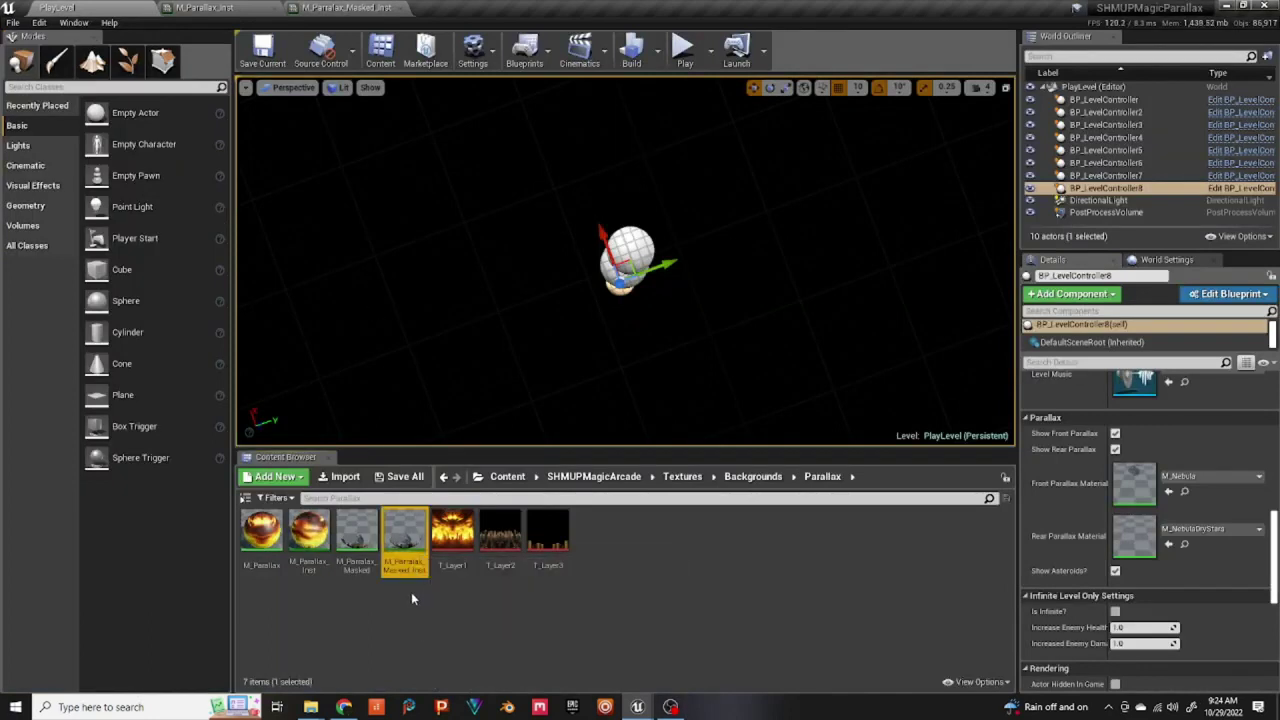
click(310, 532)
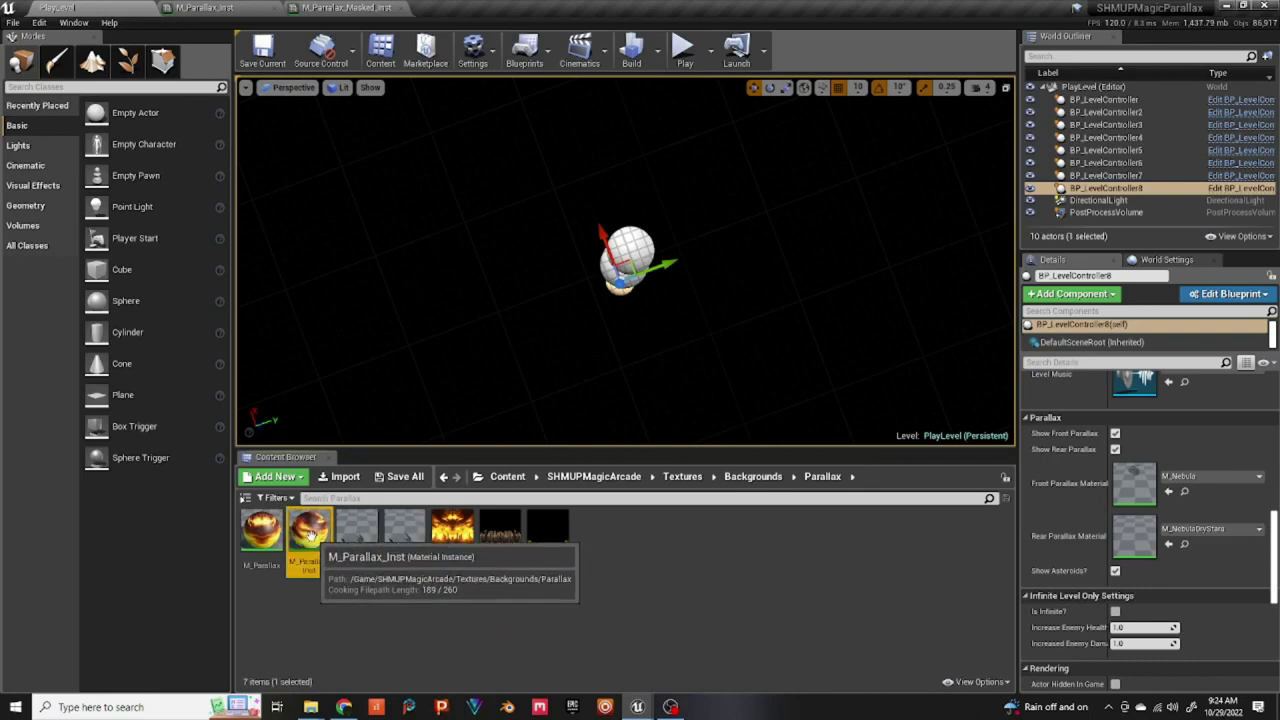
drag(312, 535, 1148, 530)
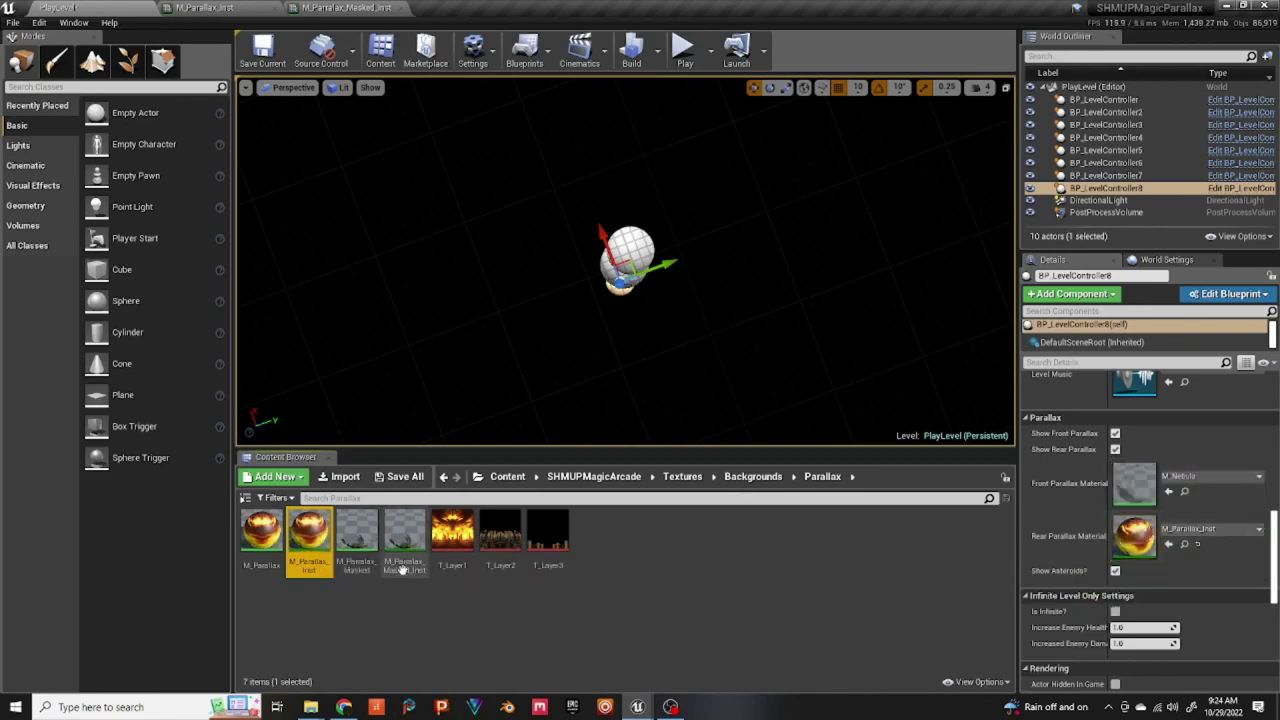
drag(403, 566, 1166, 487)
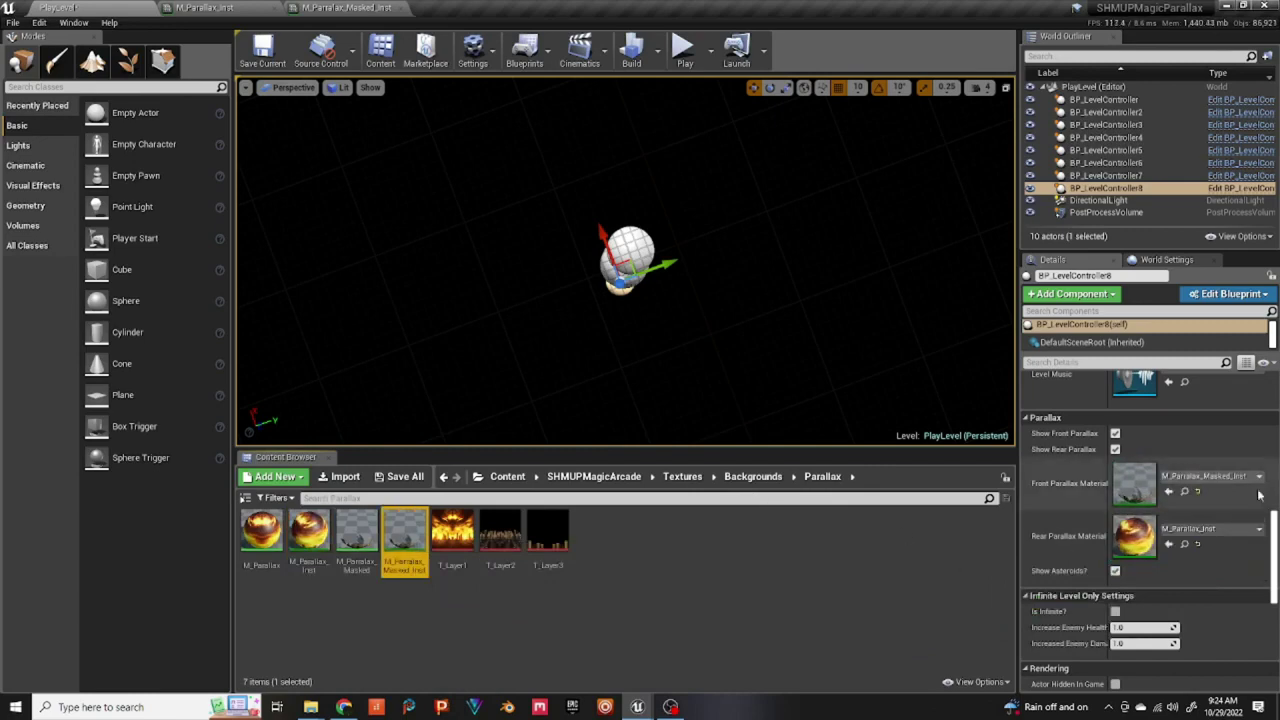
- Select the first enemy ship blueprint in SHMUPMagicArcade's Blueprints/Enemies/EnemyShips/Universal folder
scroll(1259, 494, up, 10)
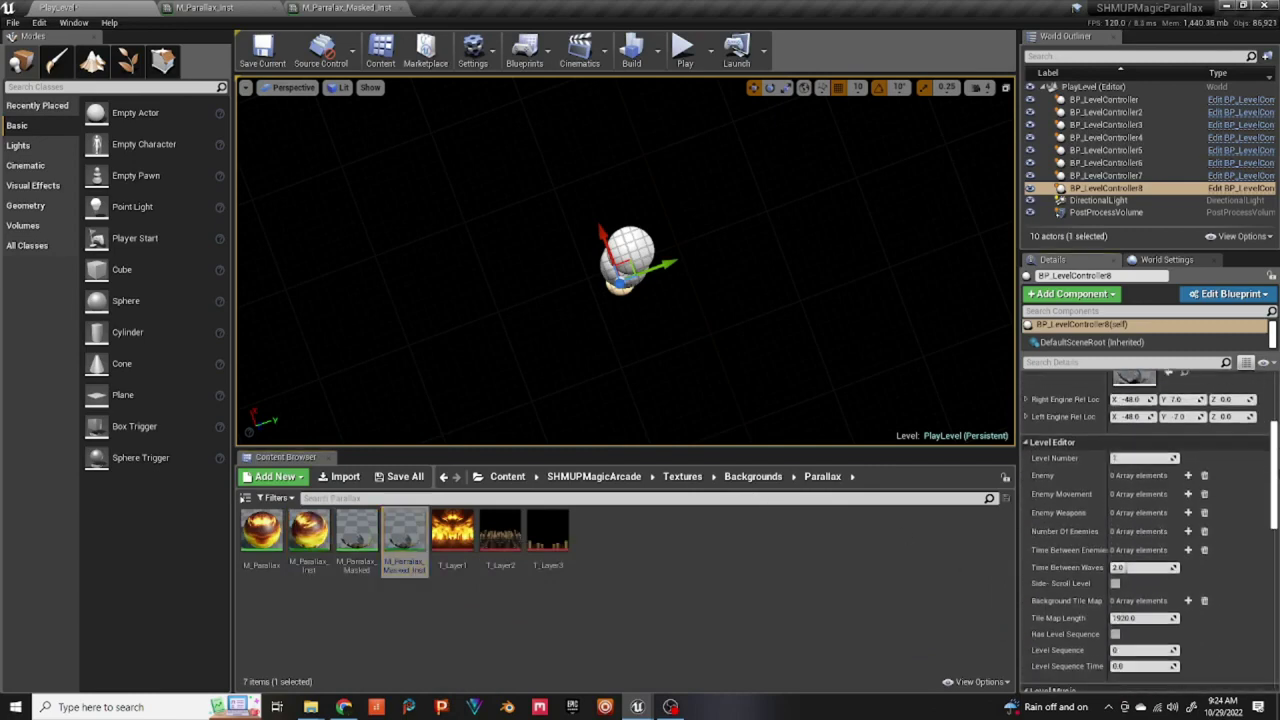
click(507, 478)
double_click(261, 530)
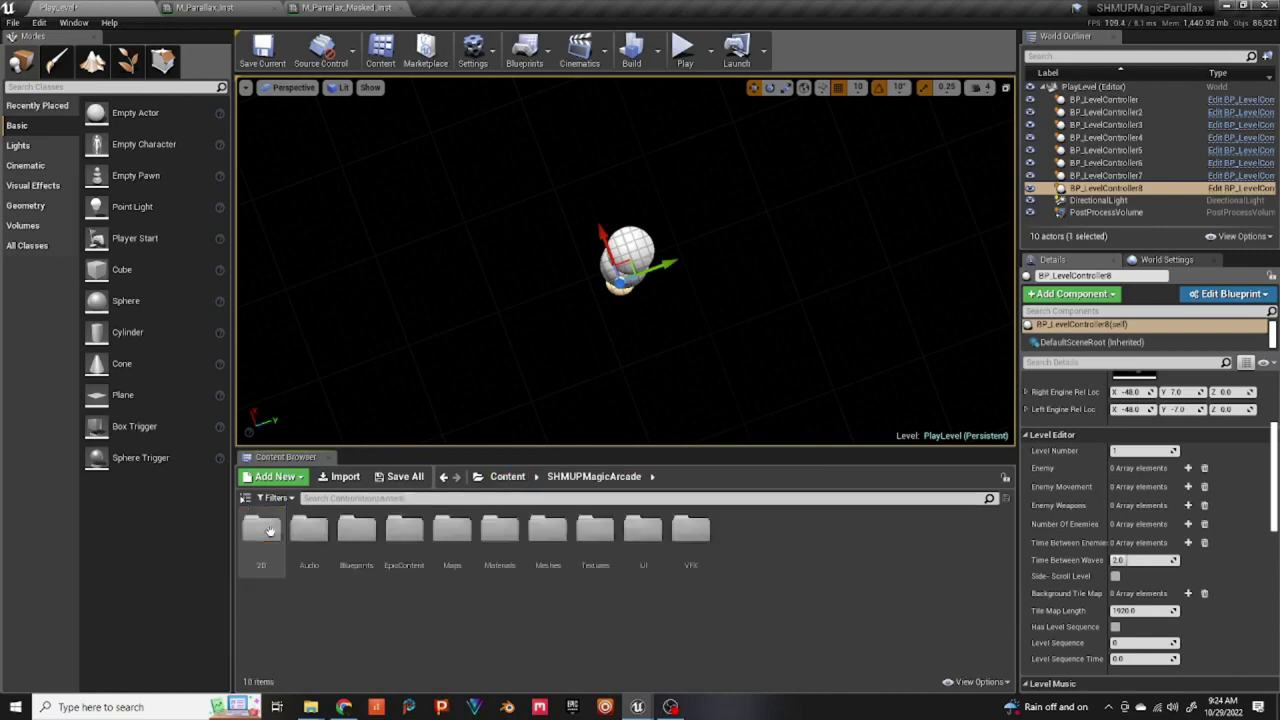
double_click(356, 530)
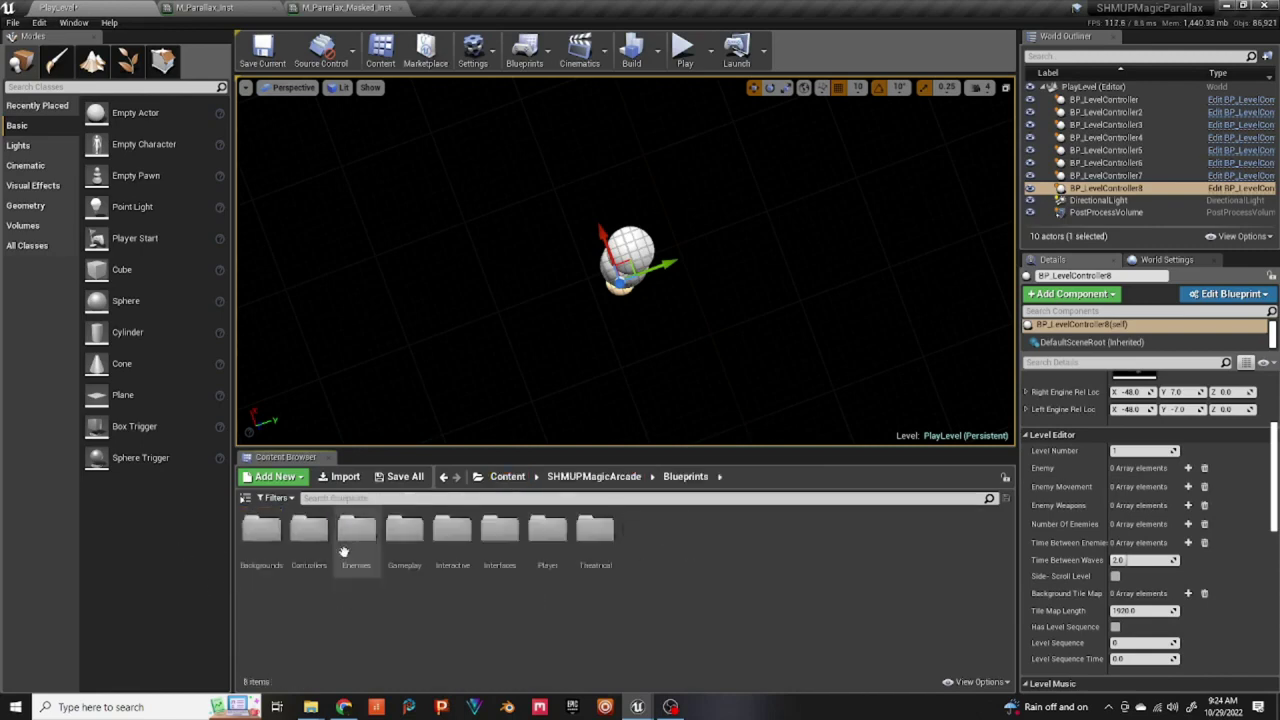
click(345, 548)
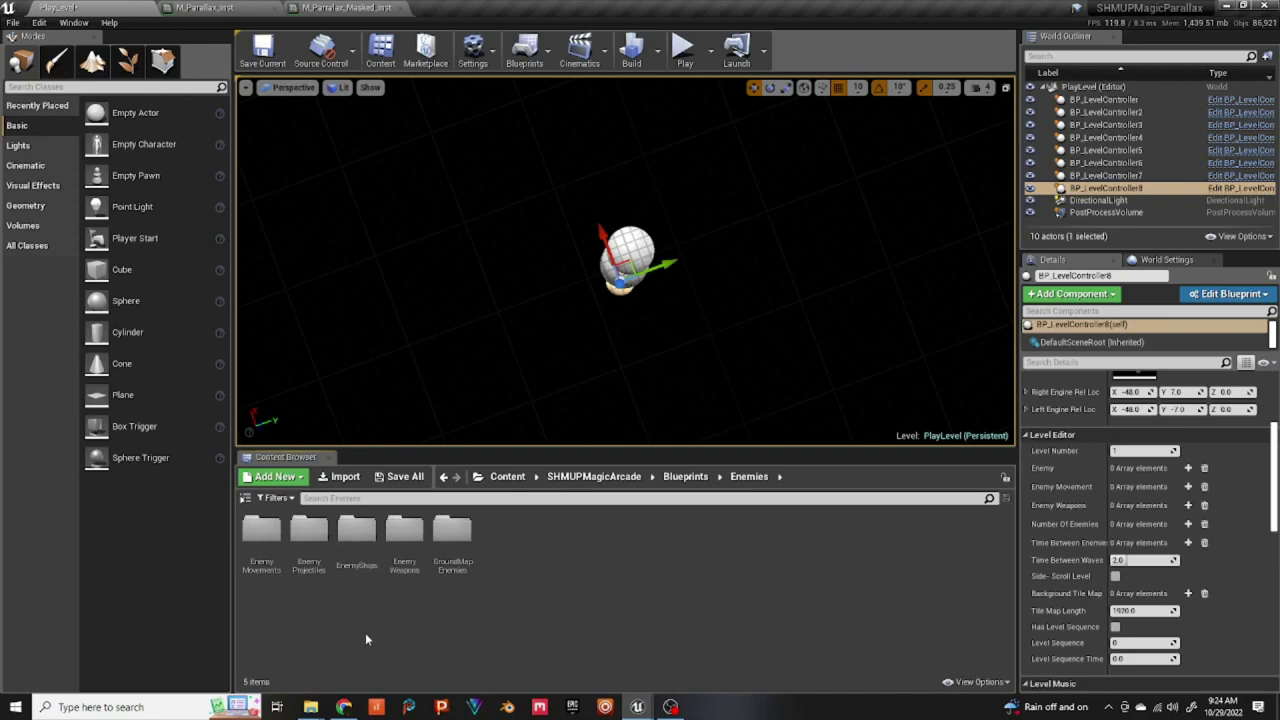
double_click(360, 535)
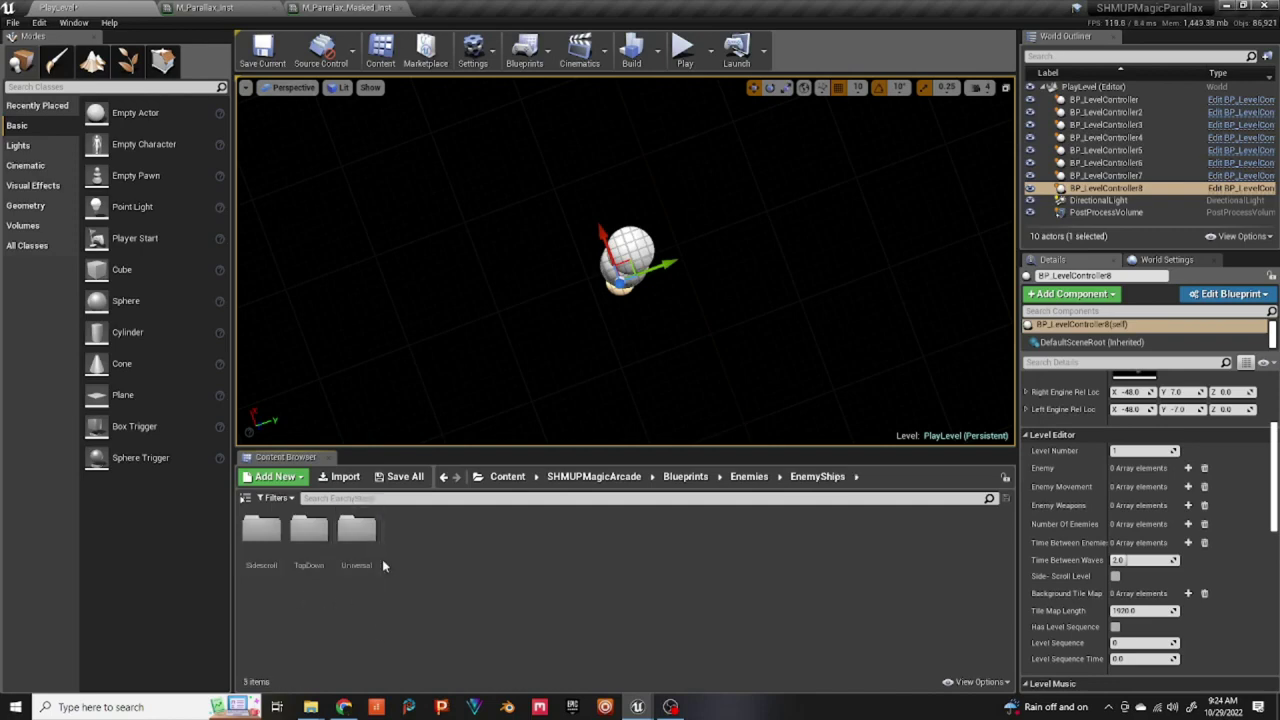
double_click(360, 530)
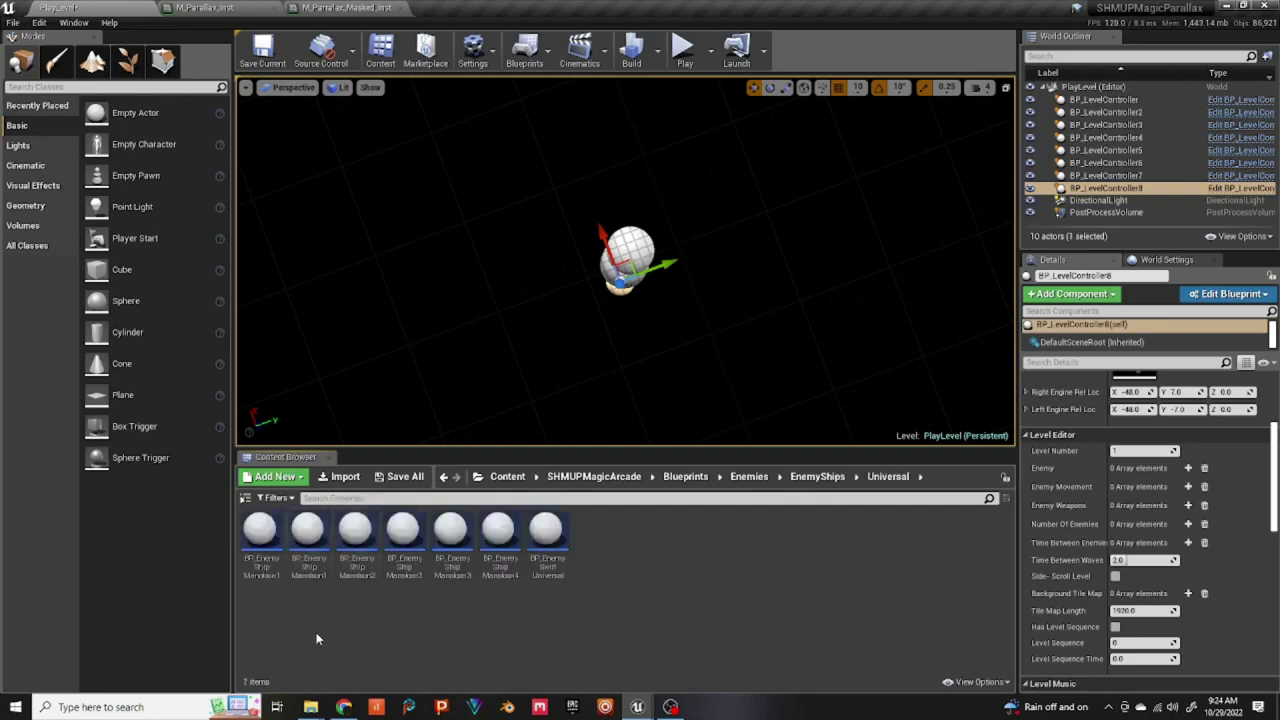
click(260, 532)
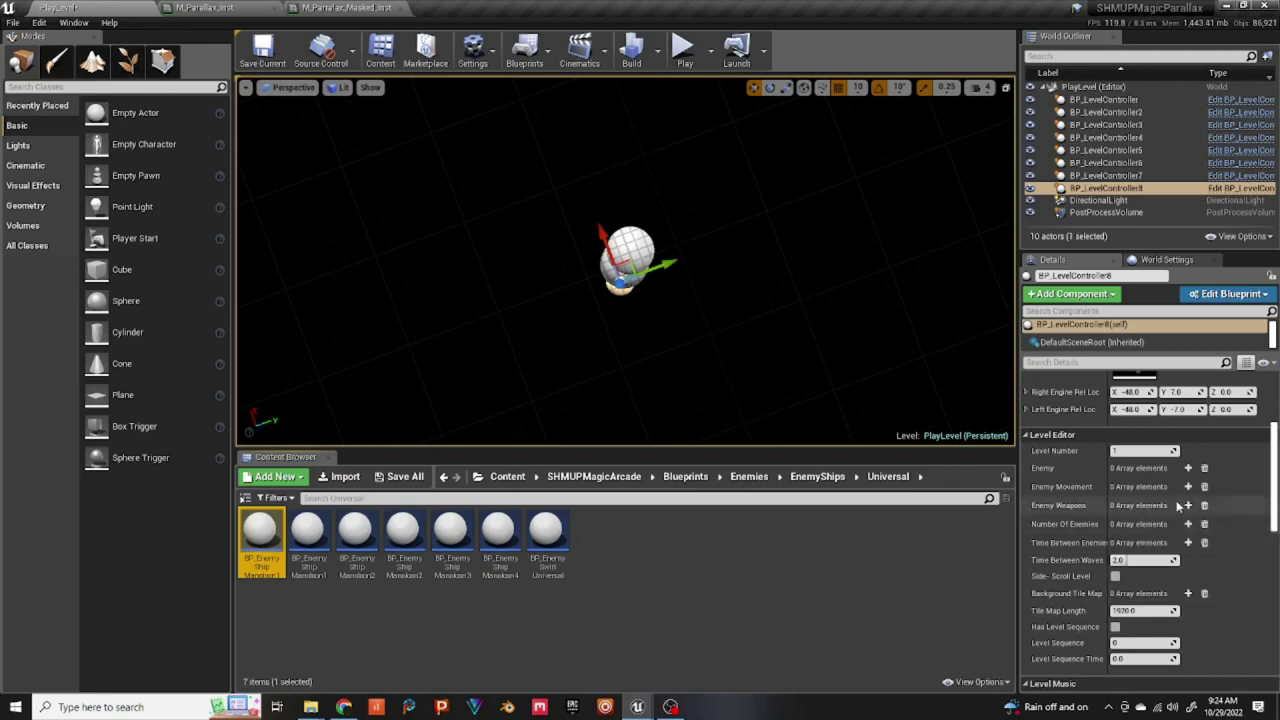
click(1188, 486)
click(1188, 486)
click(1151, 505)
click(1187, 523)
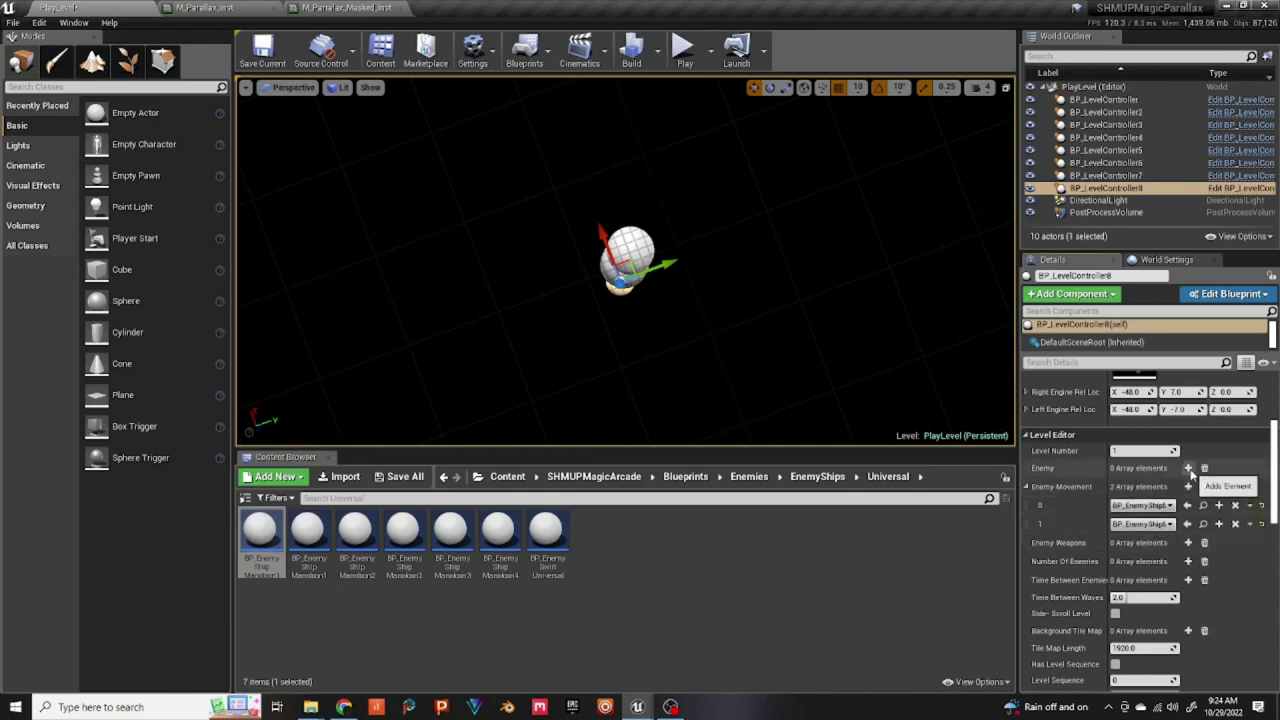
key(ctrl+z)
key(ctrl+z)
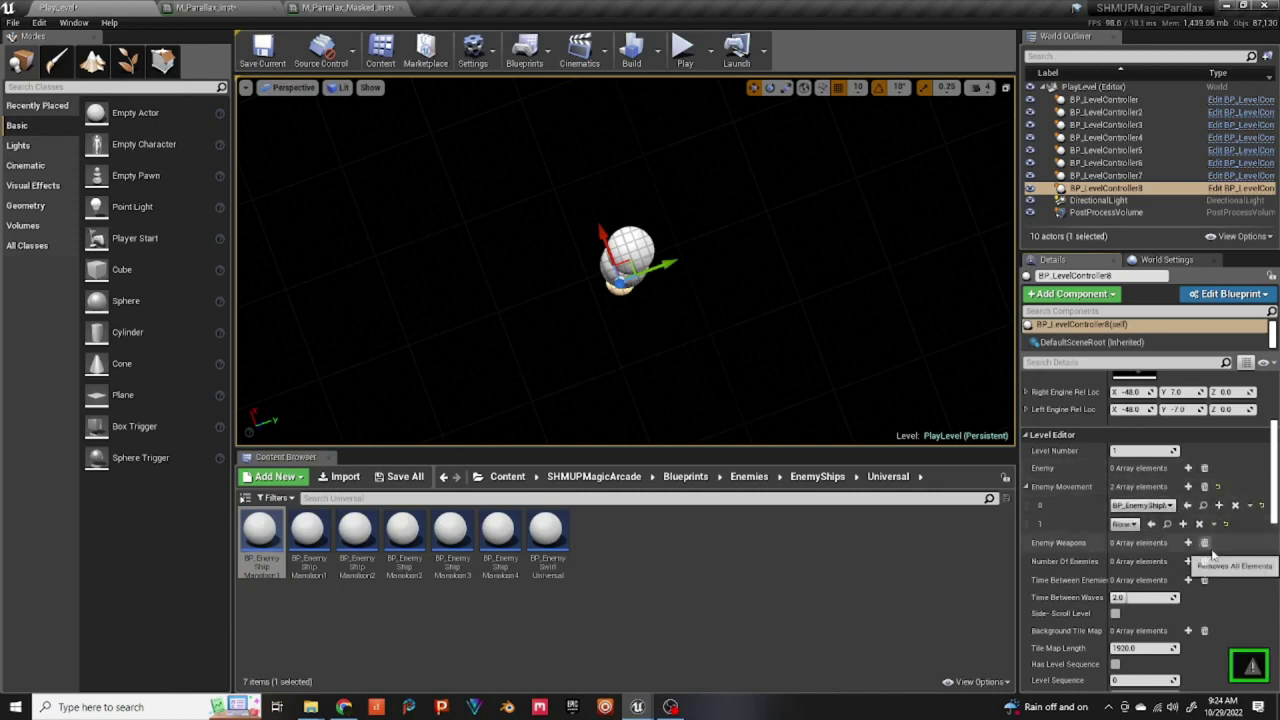
key(ctrl+z)
key(ctrl+z)
key(ctrl+z)
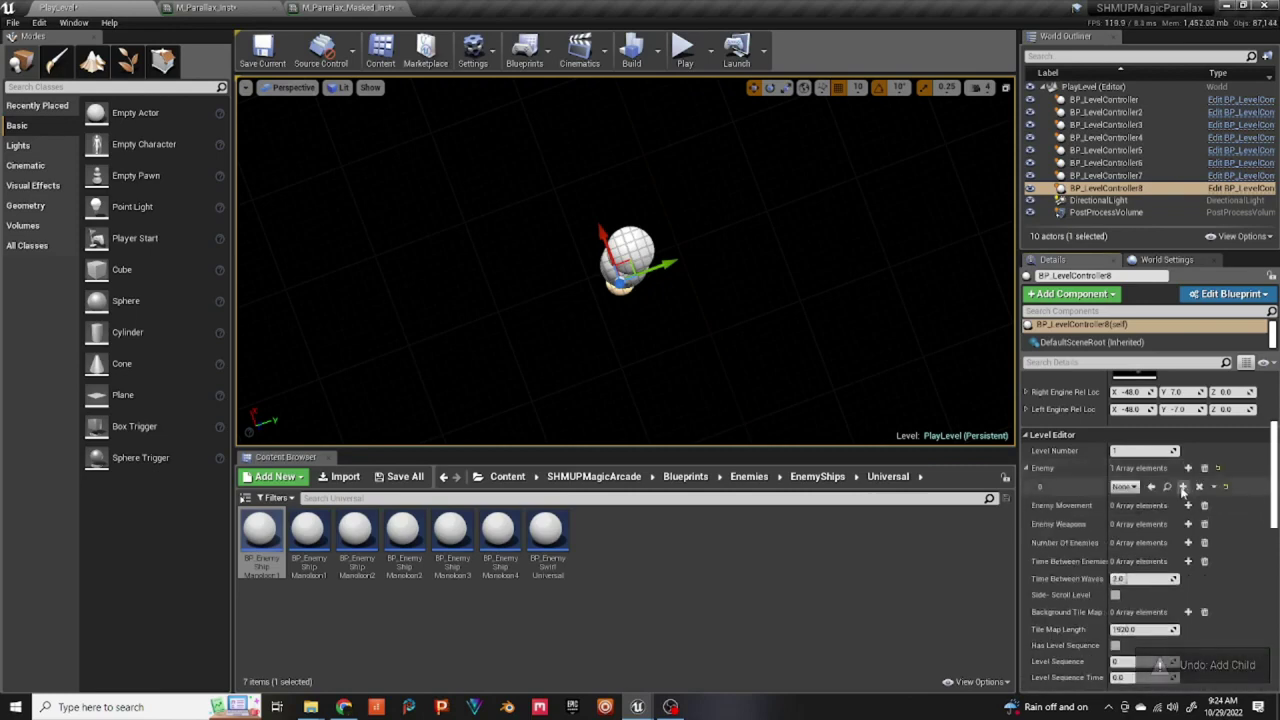
- Give BP_LevelController8's Enemy array two elements and assign the selected enemy ship blueprint to both
click(1183, 487)
click(1151, 487)
click(1151, 505)
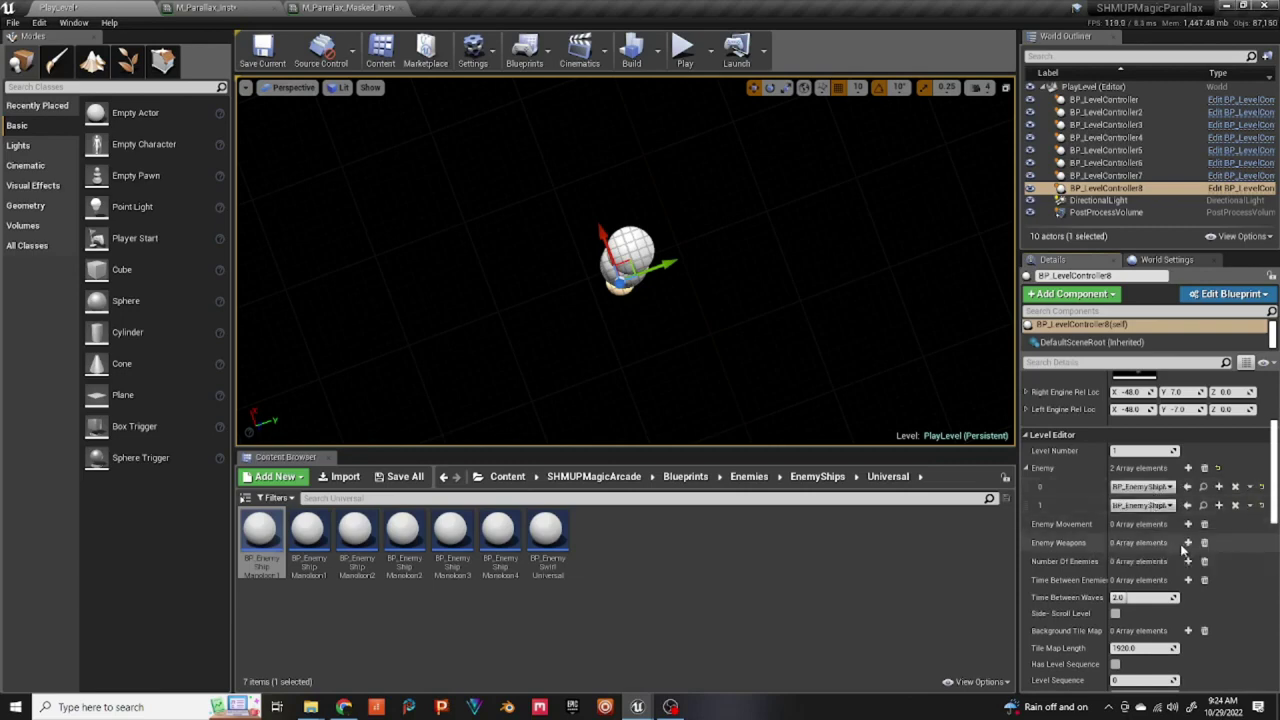
- Add two elements each to the Enemy Movement, Enemy Weapons, Number Of Enemies and Time Between Enemies arrays
click(1188, 524)
click(1188, 524)
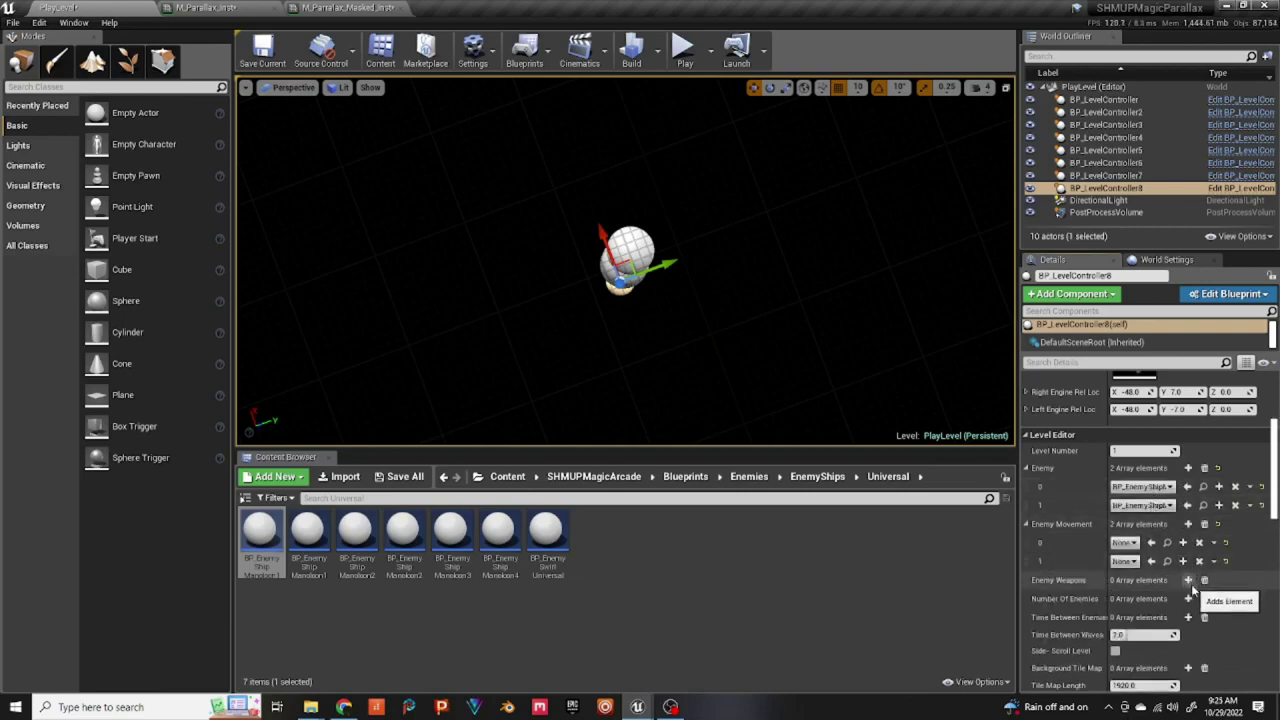
click(1188, 580)
click(1188, 580)
scroll(1192, 585, down, 2)
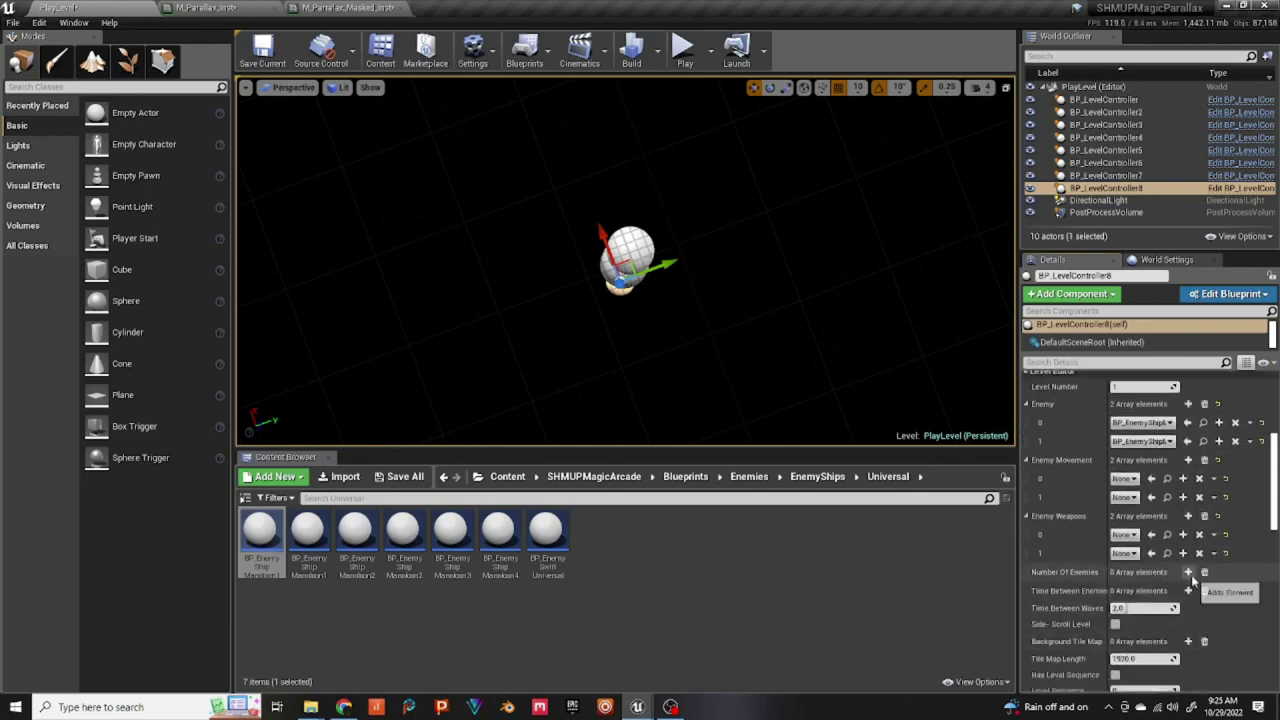
click(1188, 572)
click(1188, 572)
scroll(1216, 603, down, 2)
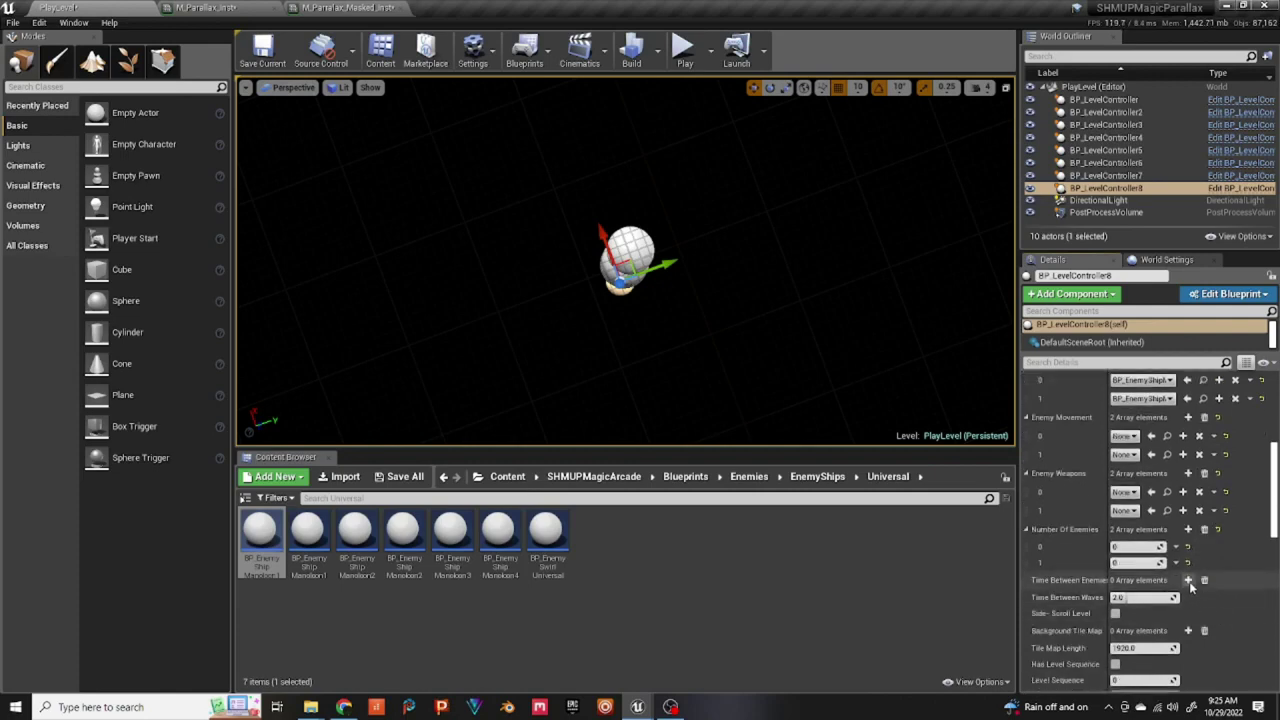
click(1188, 580)
click(1188, 580)
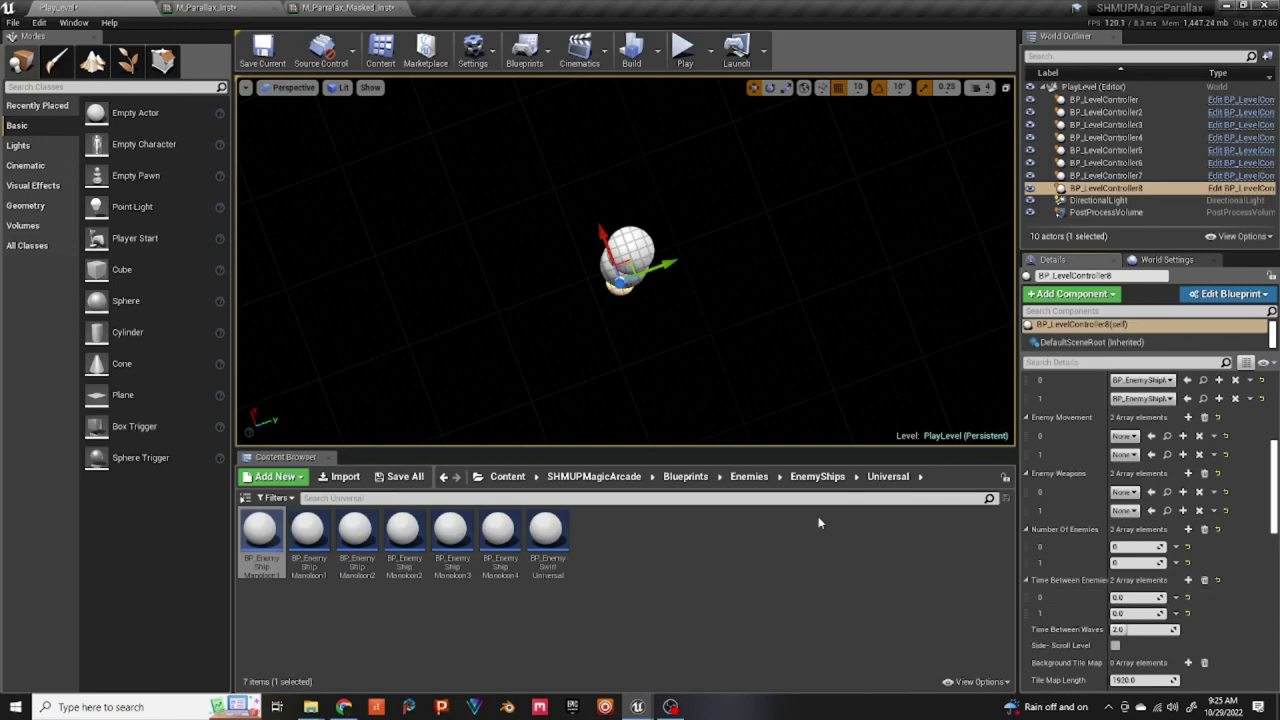
- Assign the BP_EnemyMover_BackLoopSide1 blueprint from EnemyMovements/Sidescroll to both Enemy Movement elements
click(749, 476)
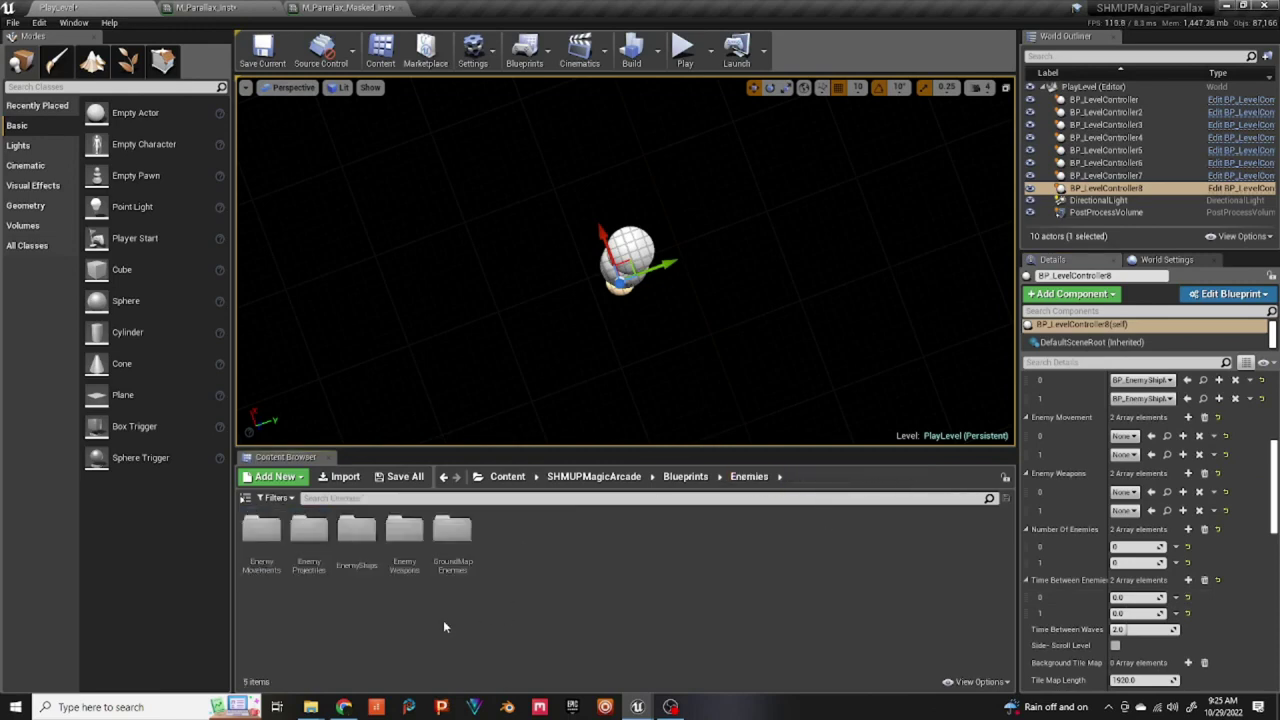
double_click(258, 548)
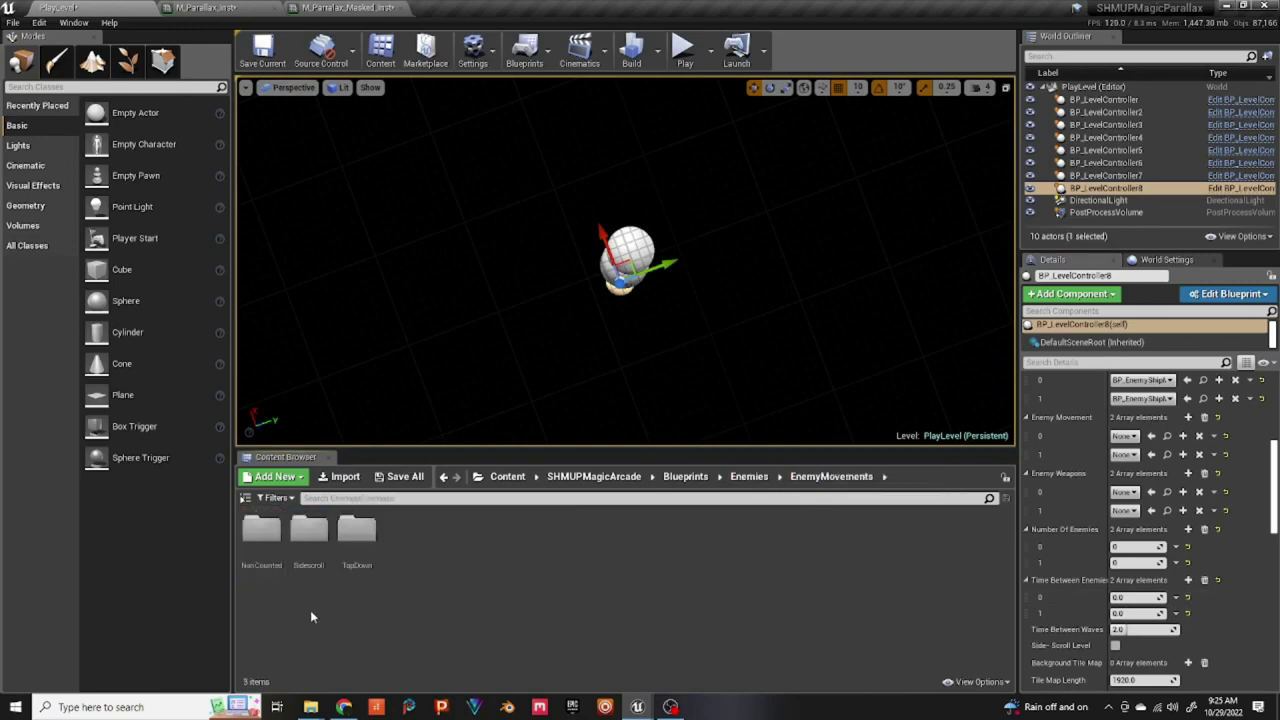
double_click(308, 530)
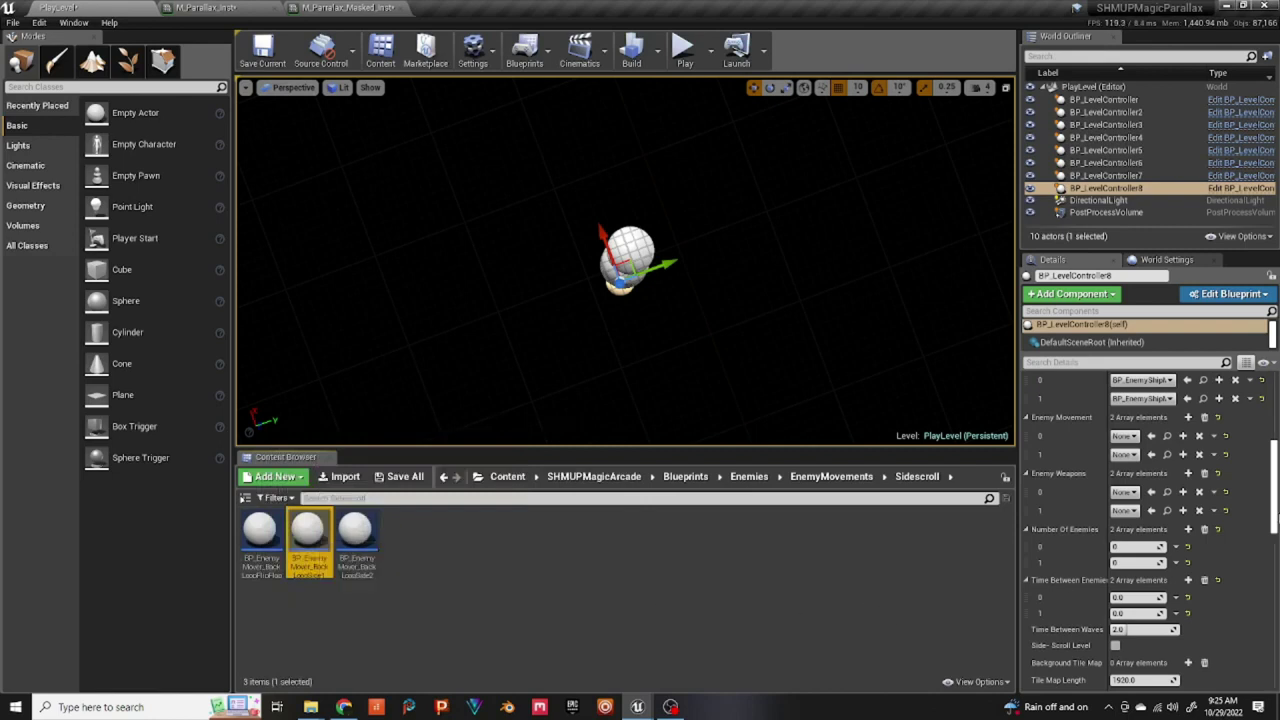
click(1151, 436)
click(1151, 454)
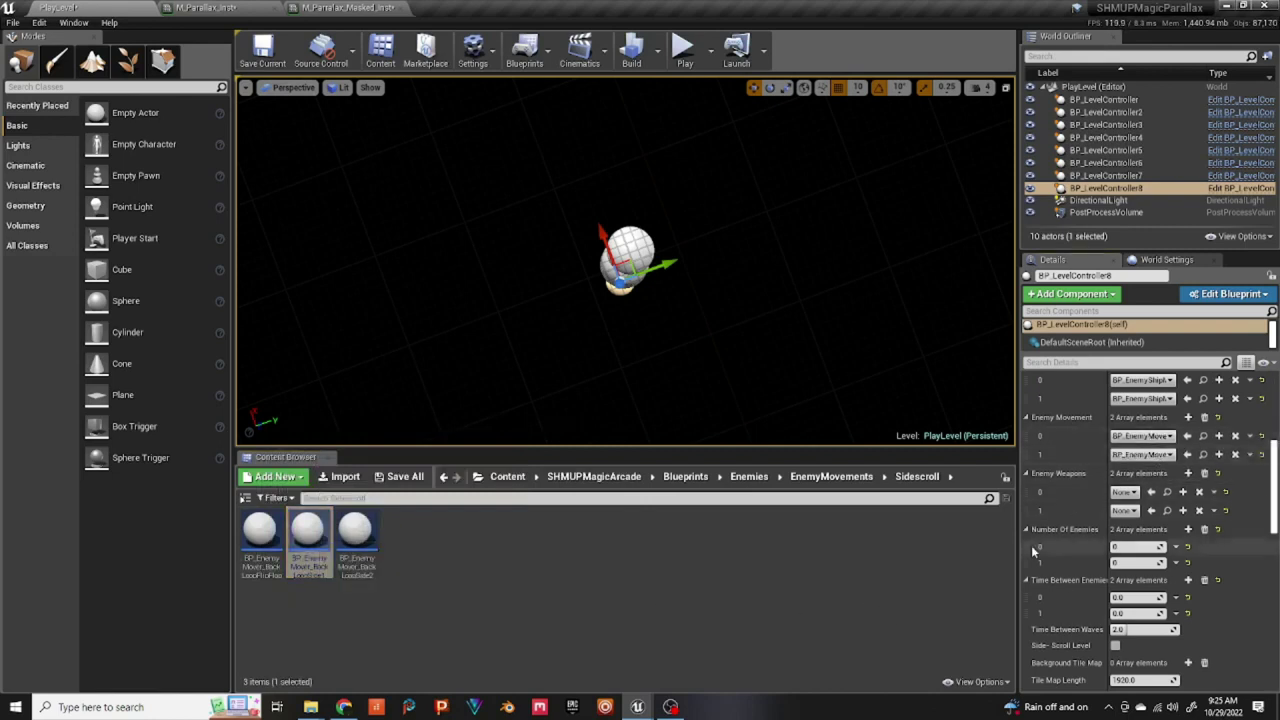
- Assign BP_EnemyWeaponDefault from the EnemyWeapons folder to both Enemy Weapons elements
click(761, 482)
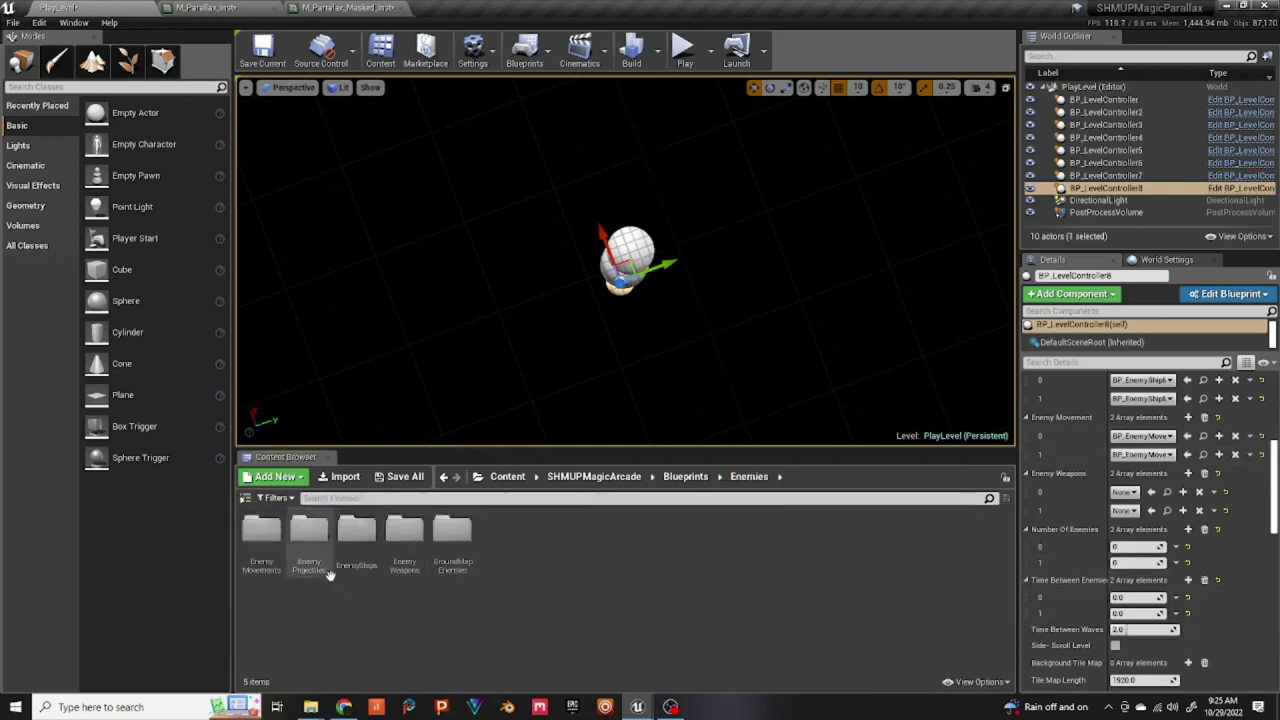
click(406, 535)
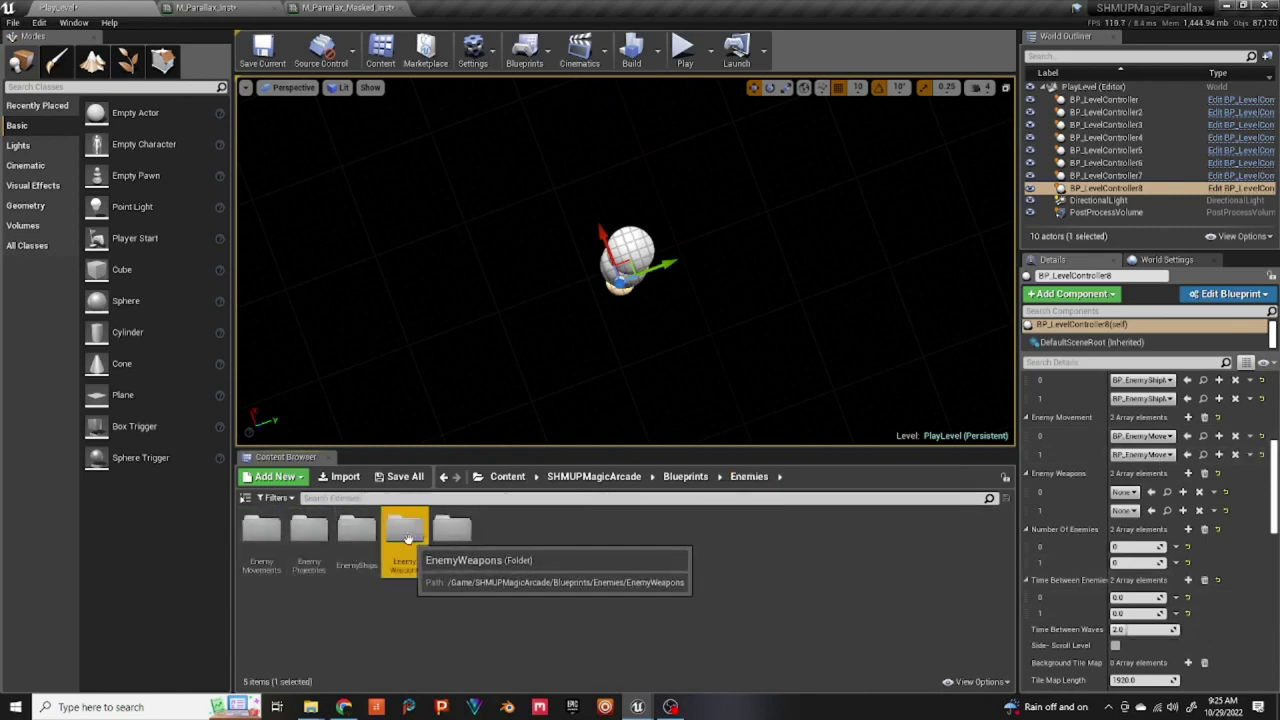
double_click(407, 539)
click(308, 535)
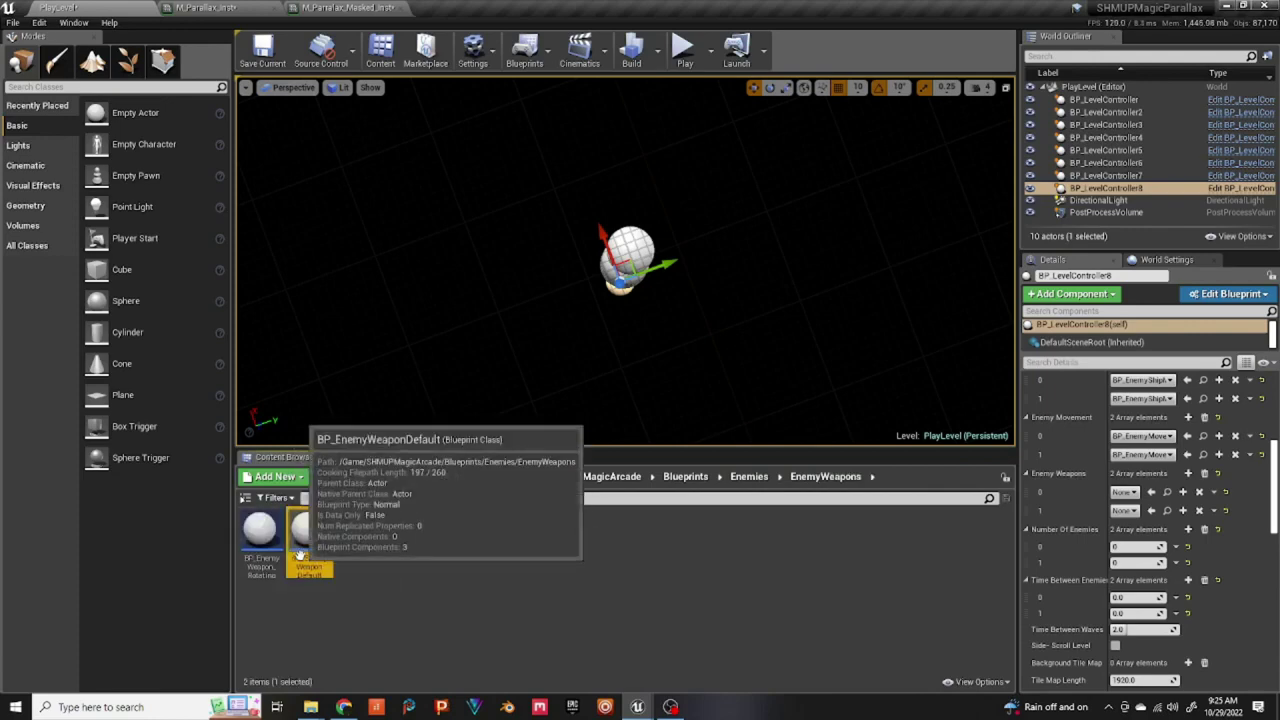
click(1150, 491)
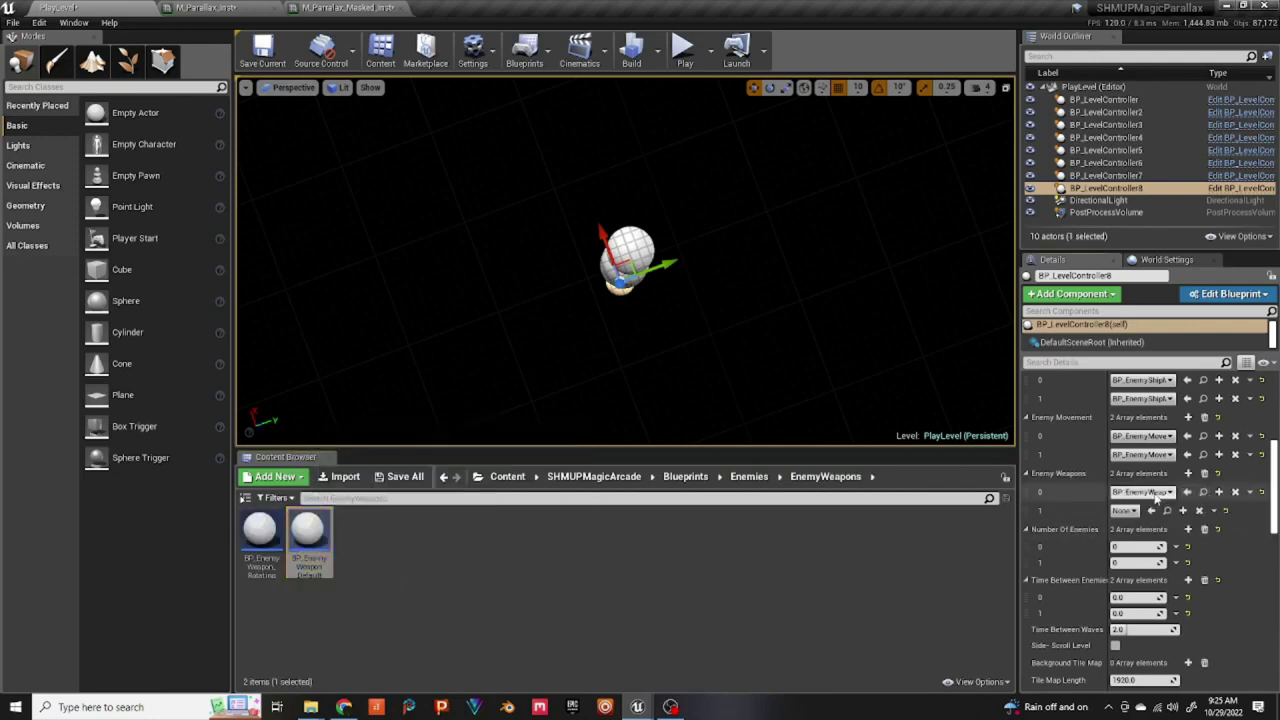
click(1150, 510)
- Set both Number Of Enemies elements to 20 and both Time Between Enemies elements to 0.2
click(1135, 547)
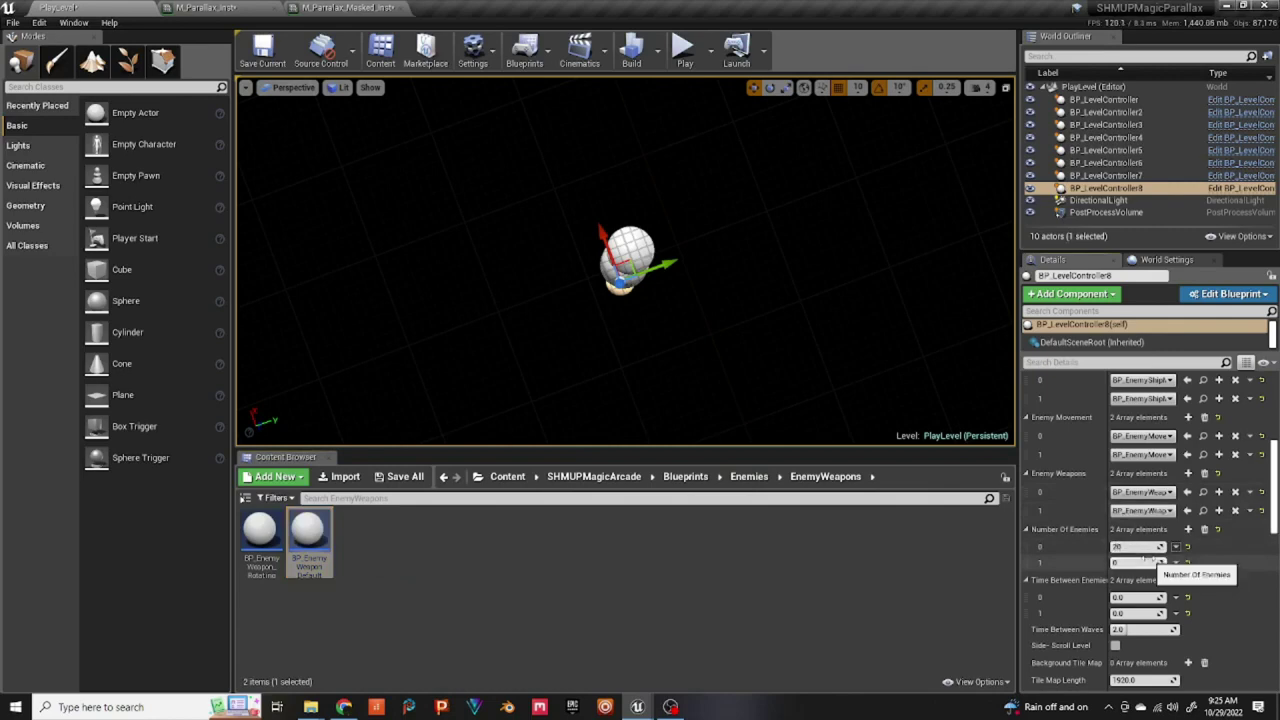
click(1133, 561)
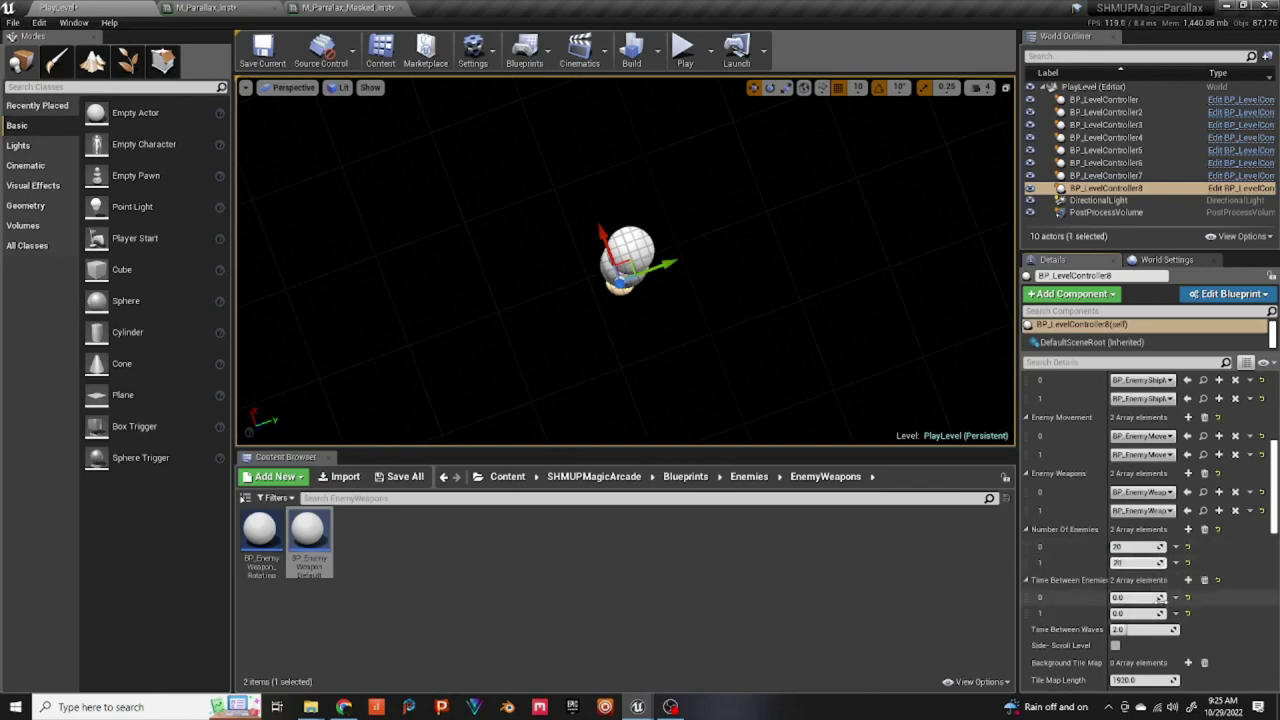
click(1137, 596)
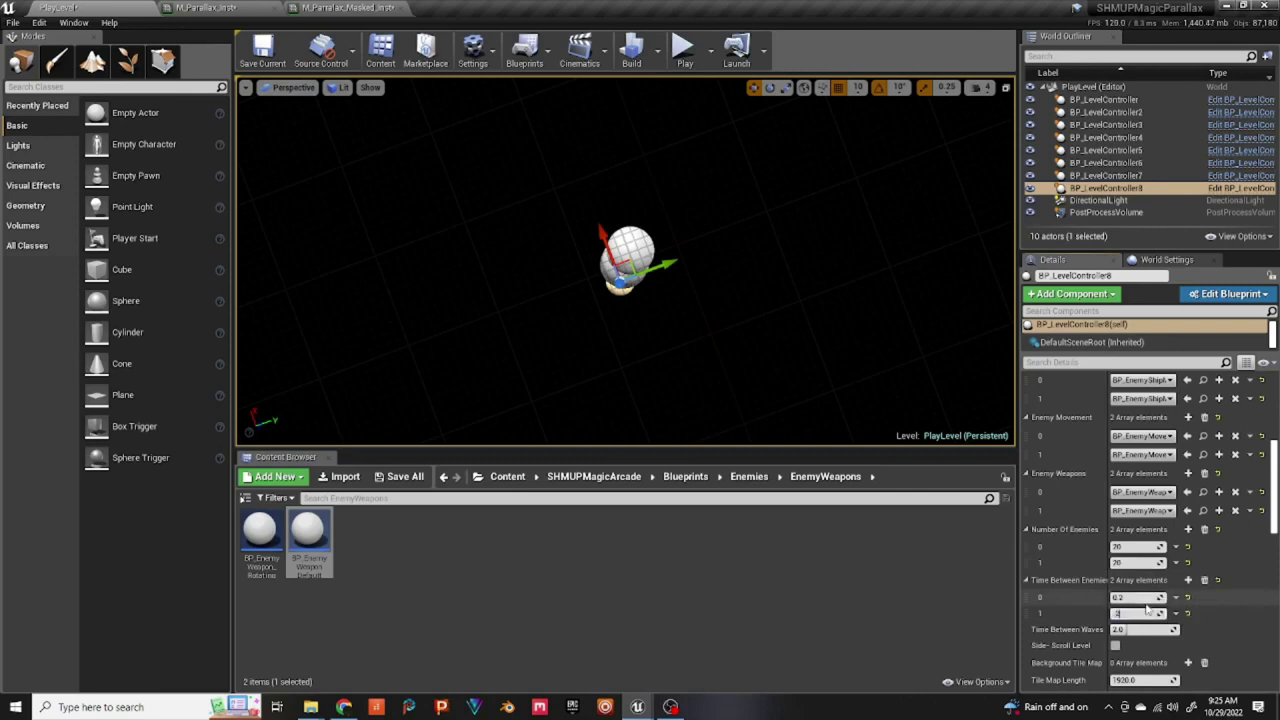
- Enable Side-Scroll Level for BP_LevelController8
click(1115, 646)
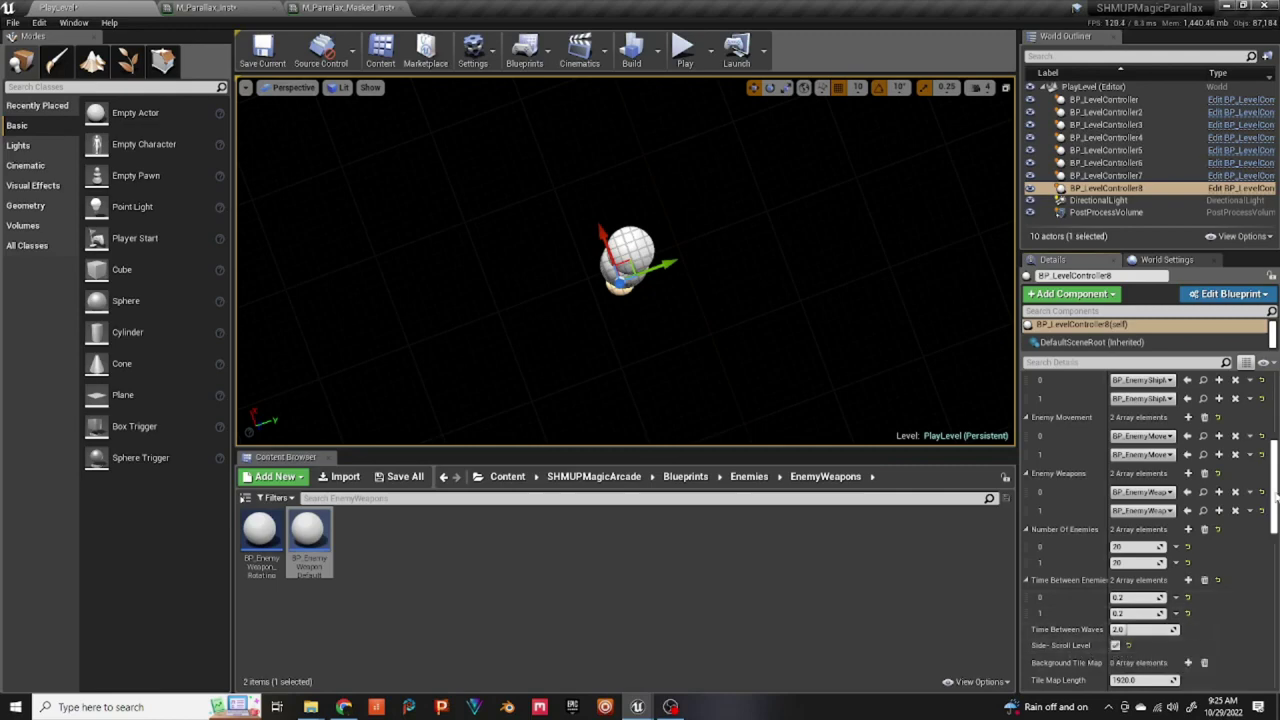
drag(1273, 488, 1273, 538)
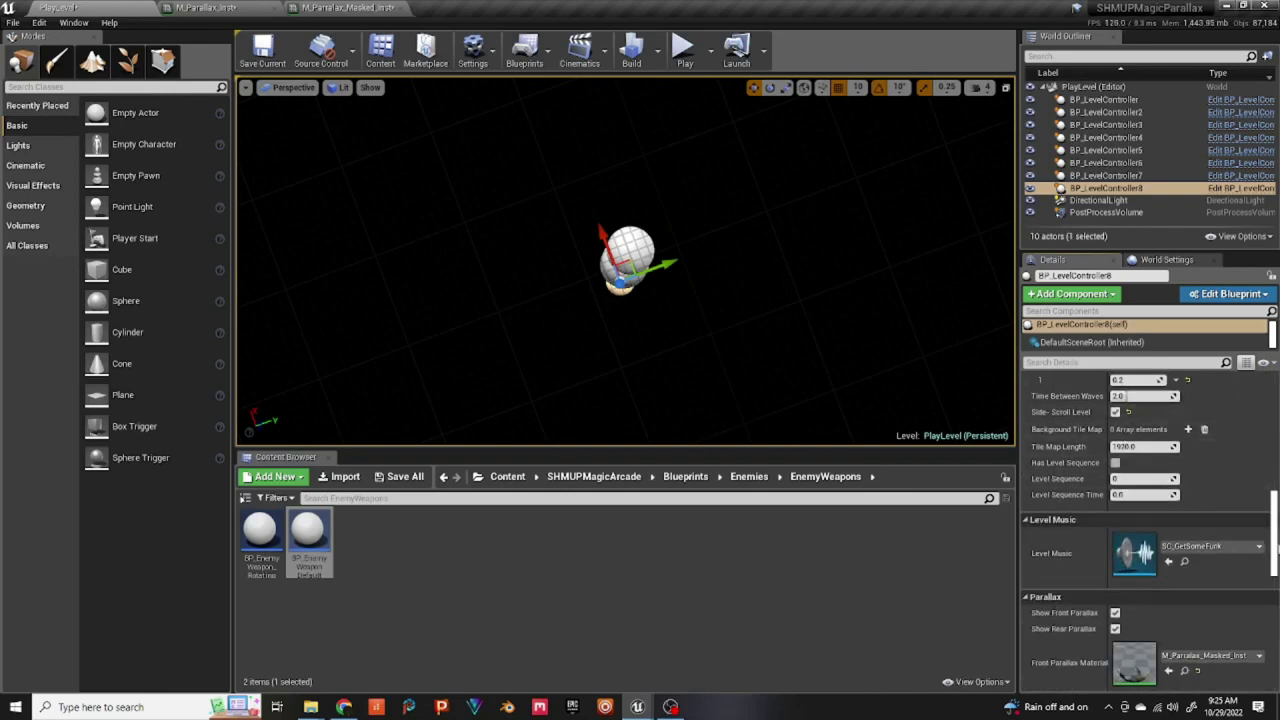
- Play-test the level in the viewport to check the enemies, shadows and parallax background
drag(1273, 530, 1275, 406)
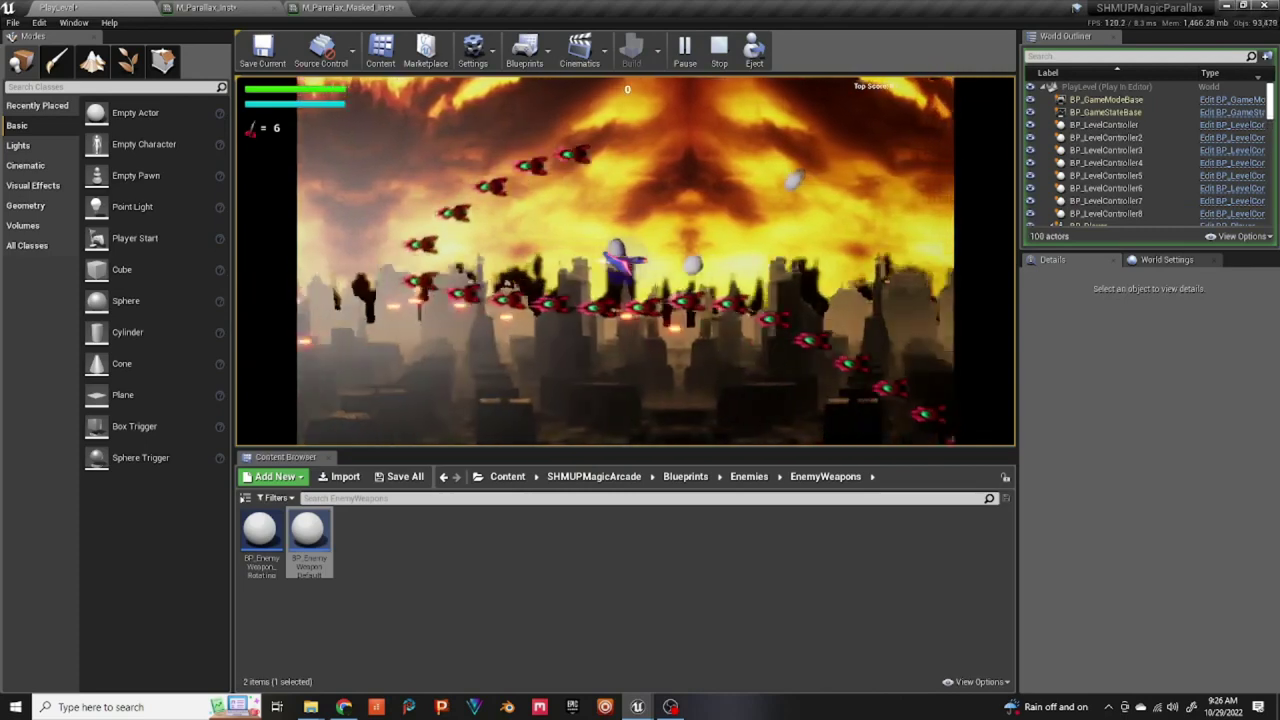
key(Escape)
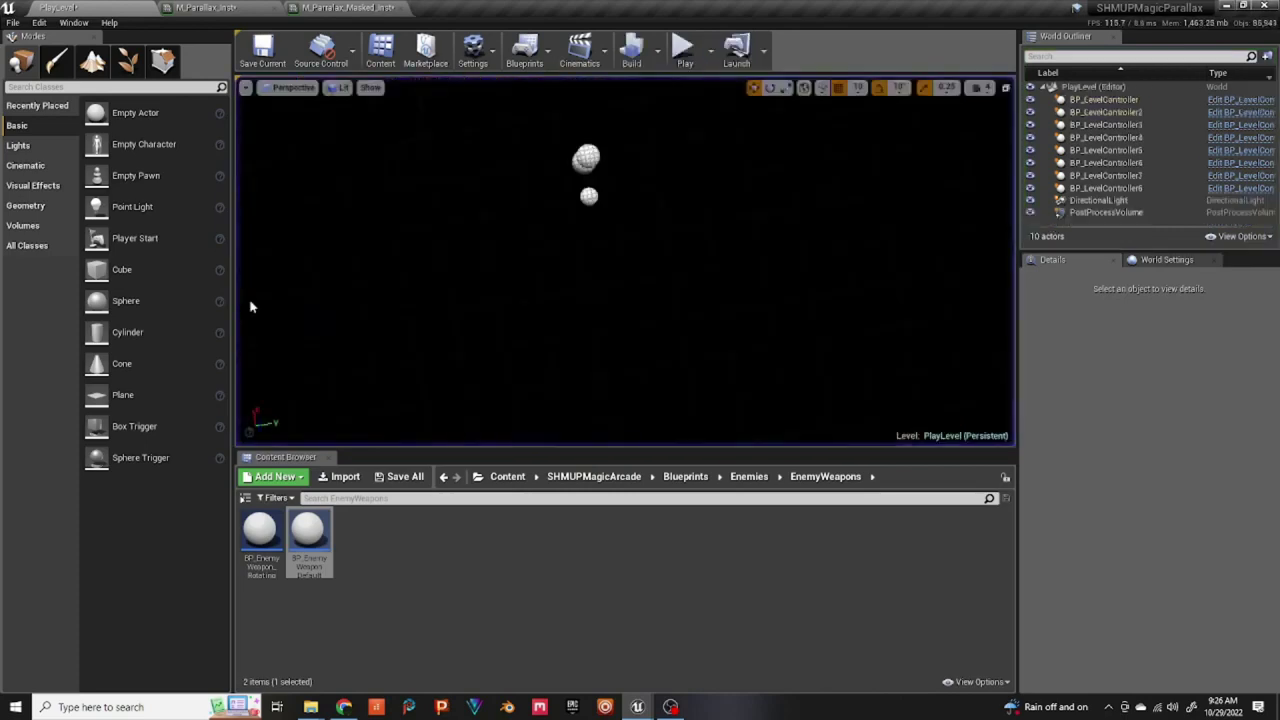
- Open the BP_Player blueprint from the Blueprints/Player folder and show its component viewport
click(467, 622)
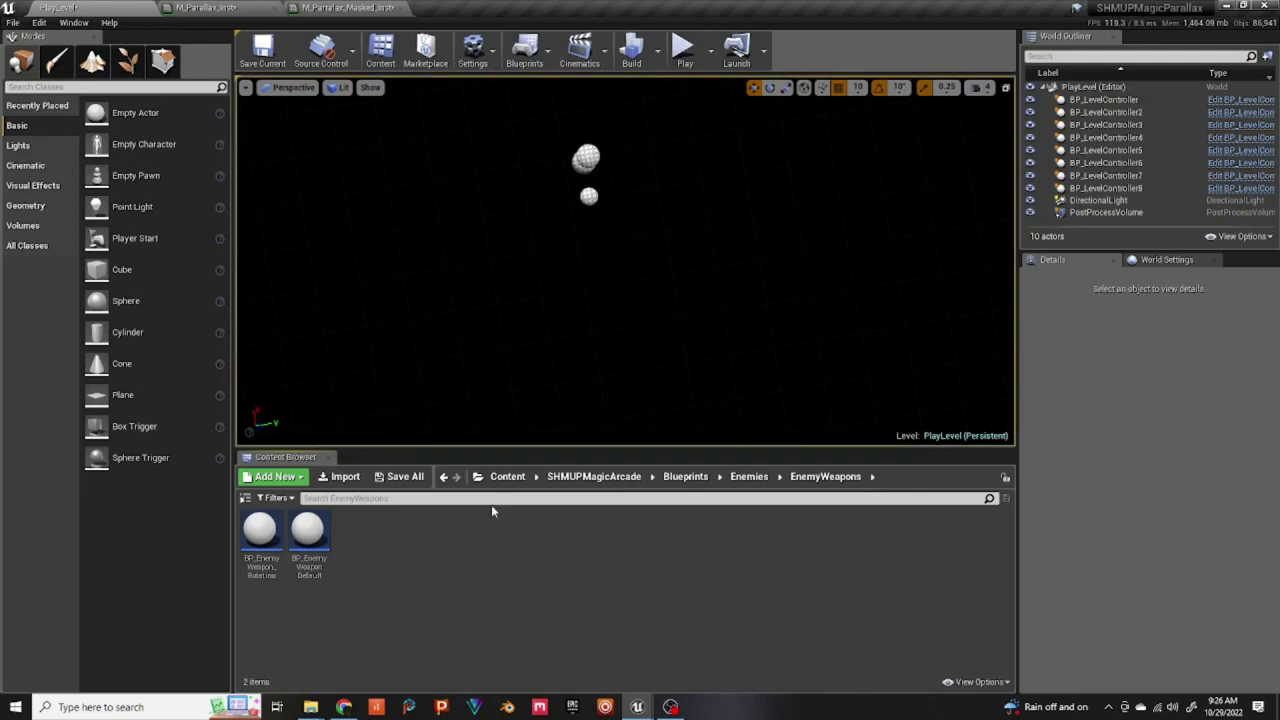
click(684, 476)
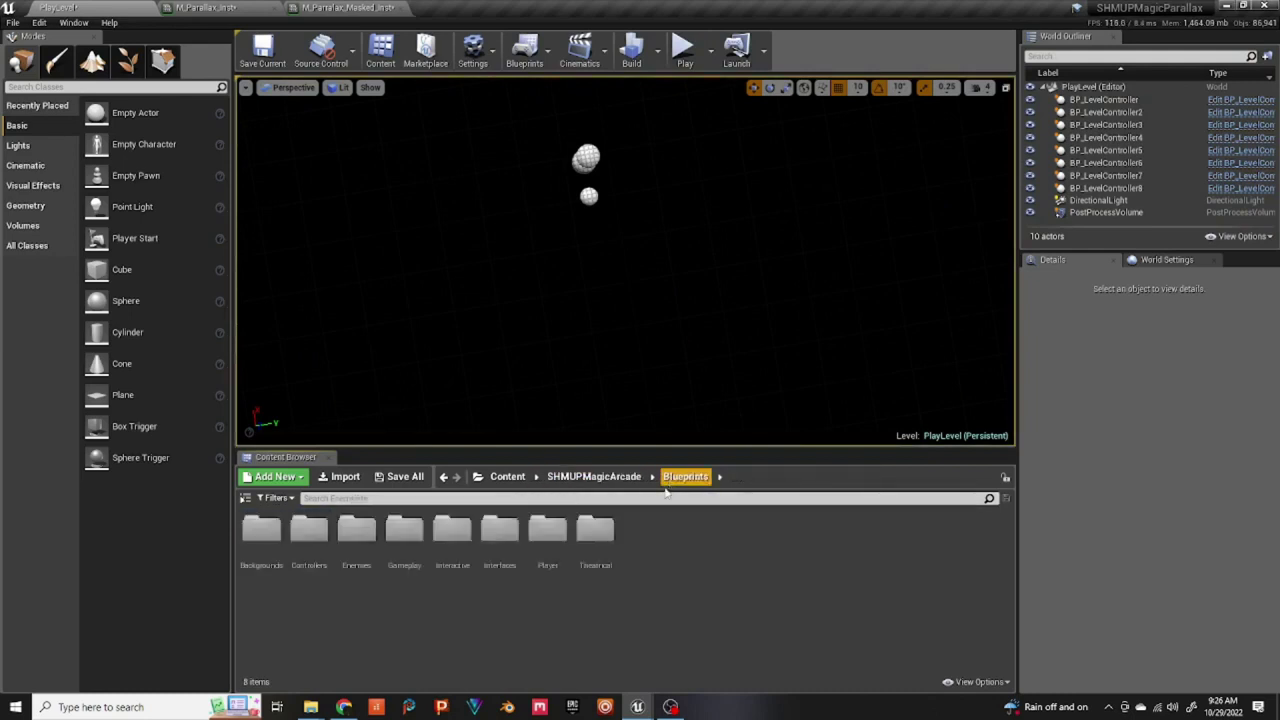
double_click(546, 530)
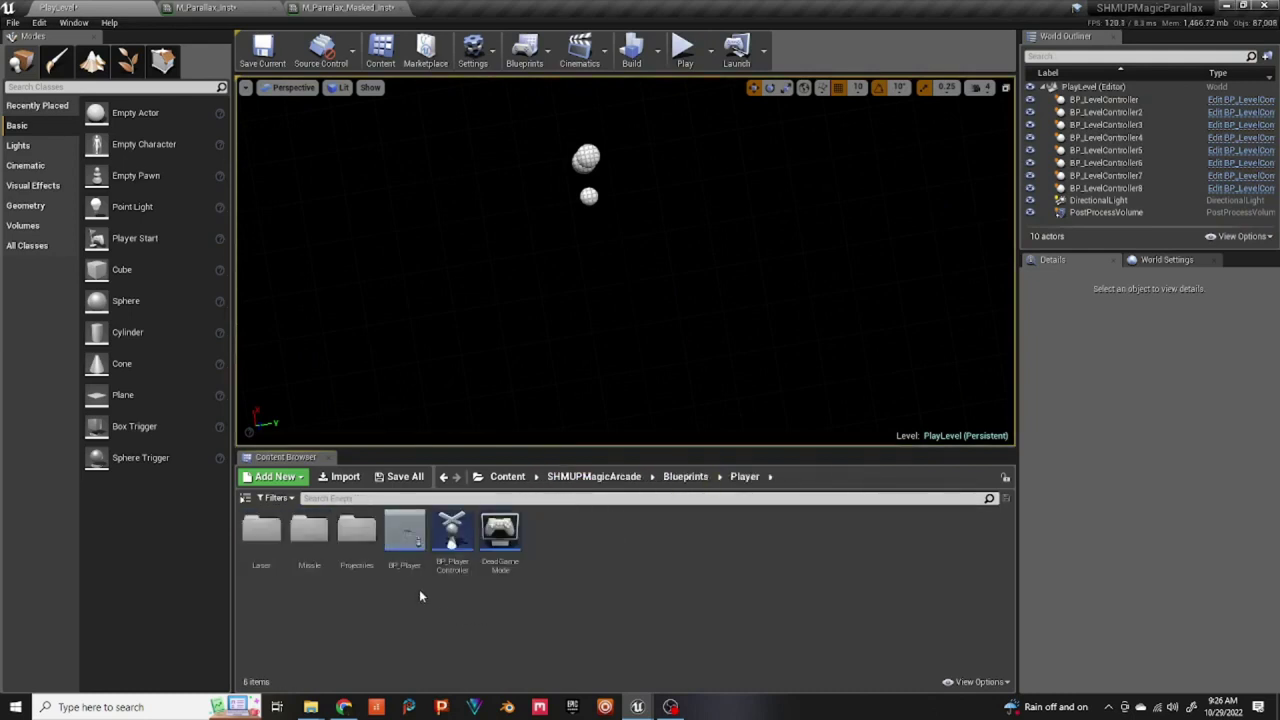
double_click(405, 532)
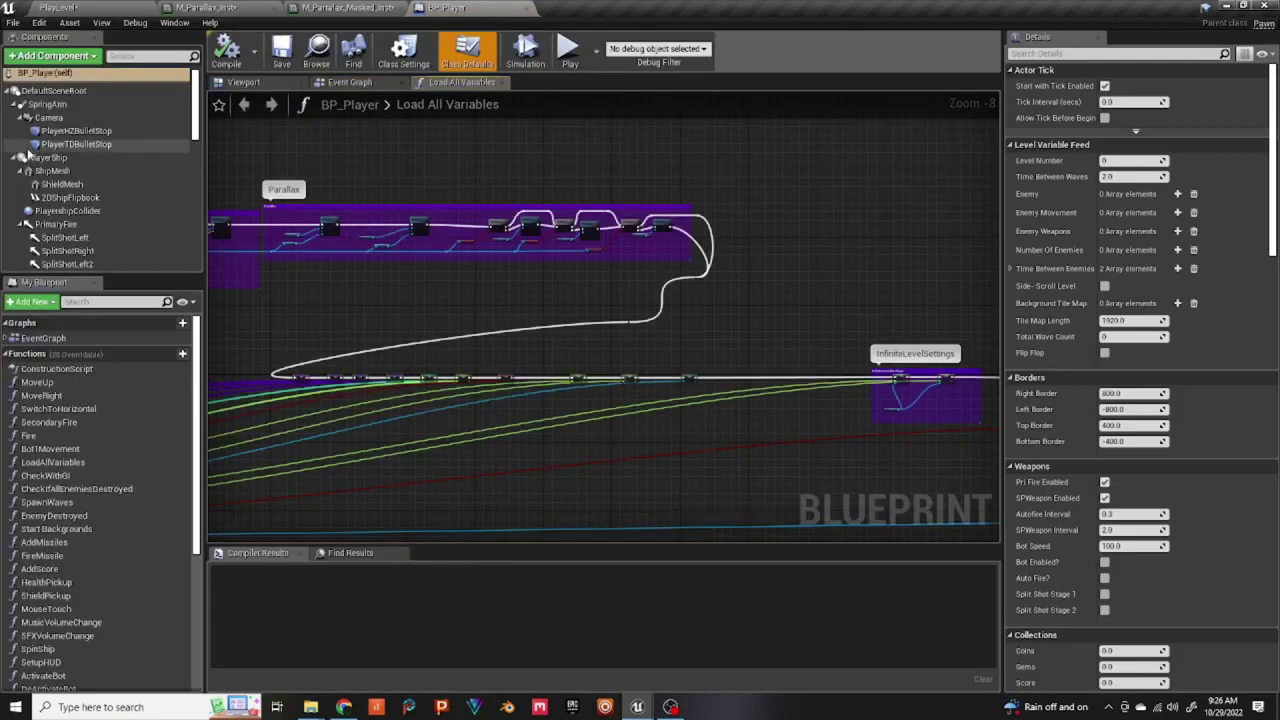
click(238, 82)
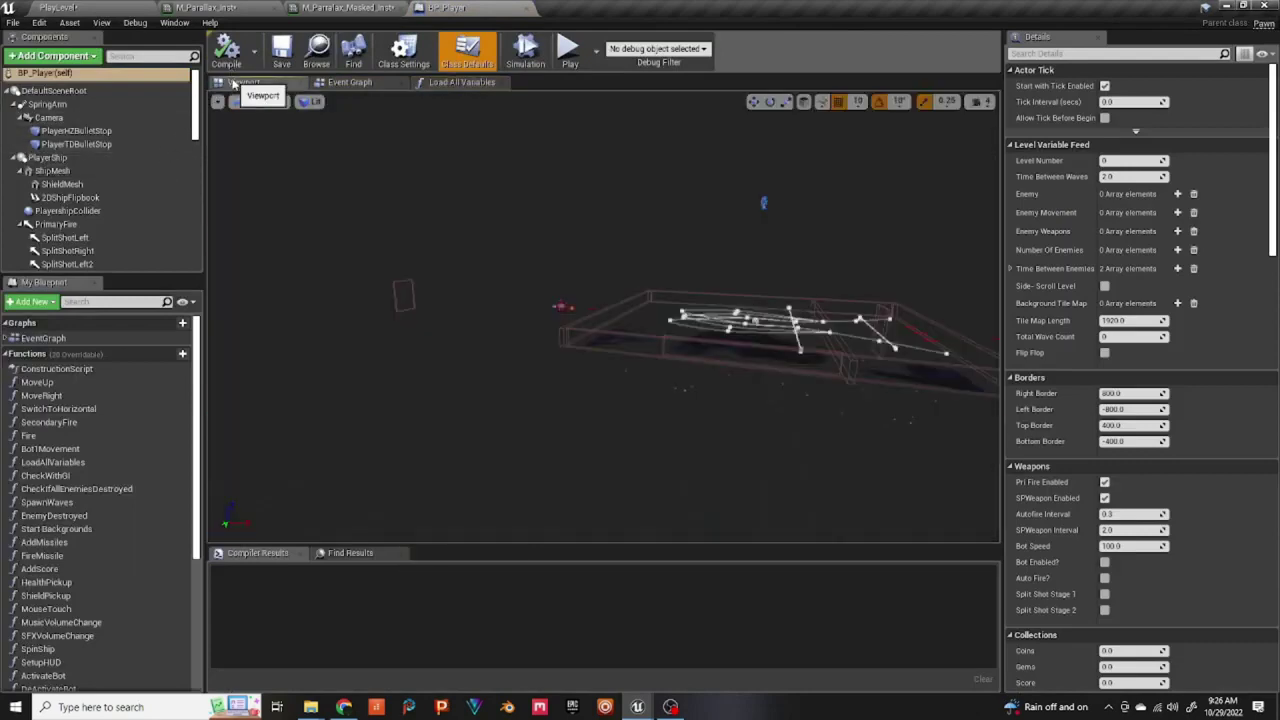
- Disable Cast Shadow on BP_Player's FrontParallax component, and compile and save the blueprint
drag(196, 101, 198, 170)
click(60, 155)
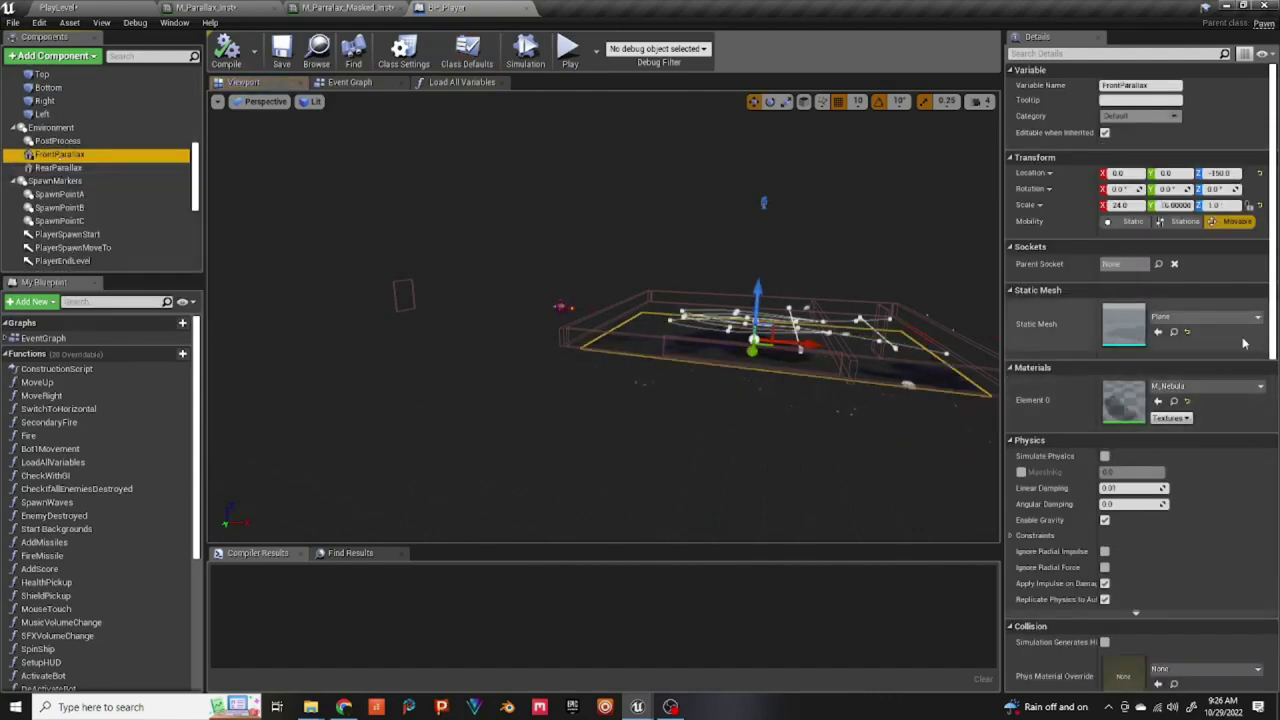
scroll(1178, 355, down, 5)
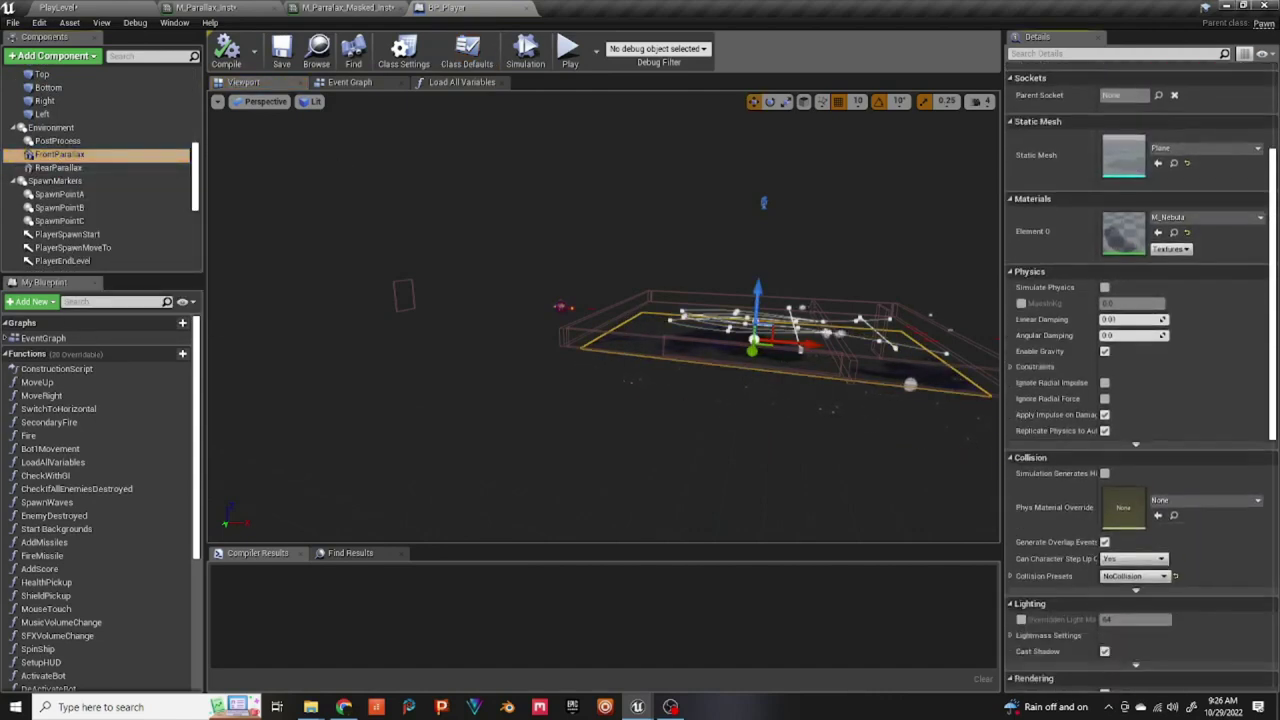
scroll(1105, 387, down, 1)
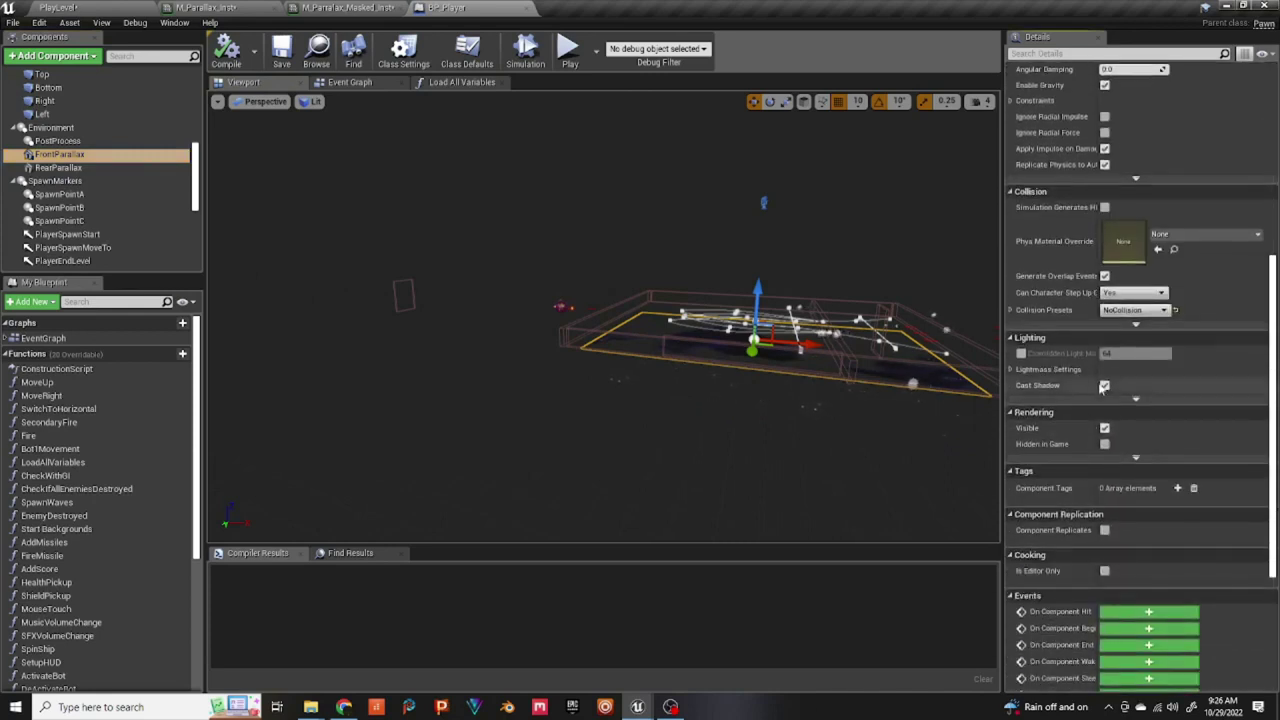
click(1105, 386)
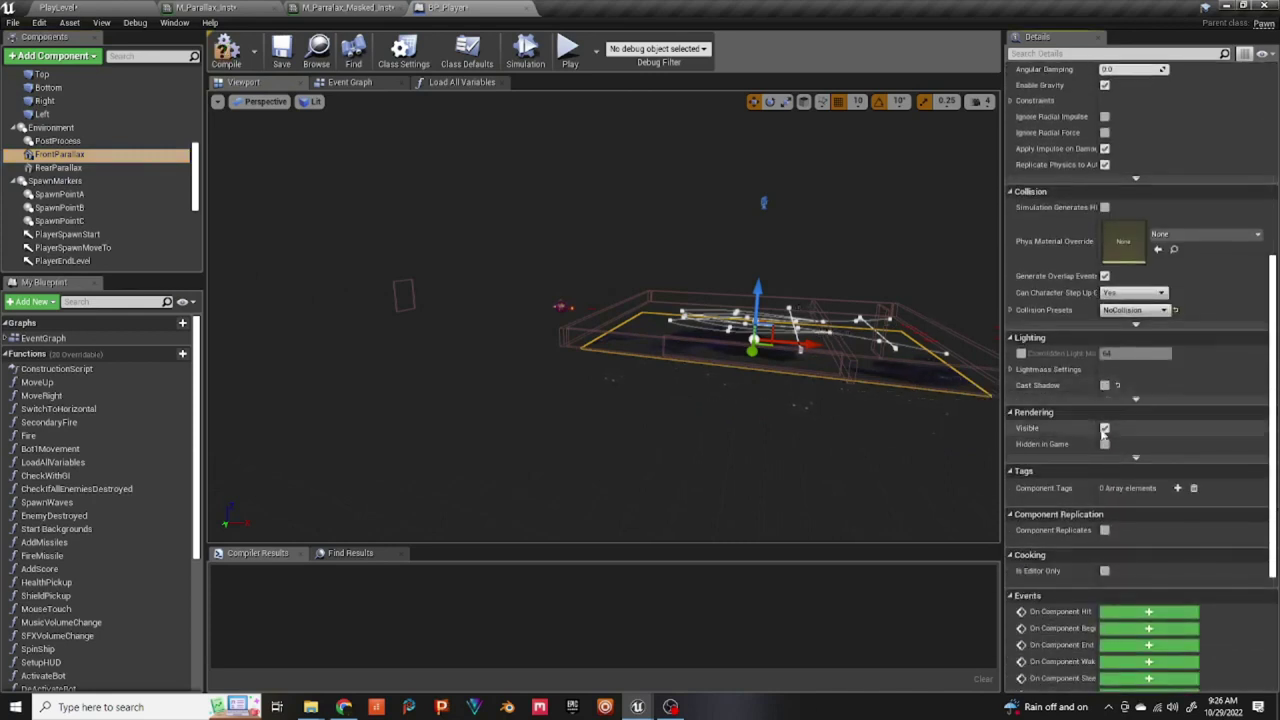
click(228, 55)
click(281, 50)
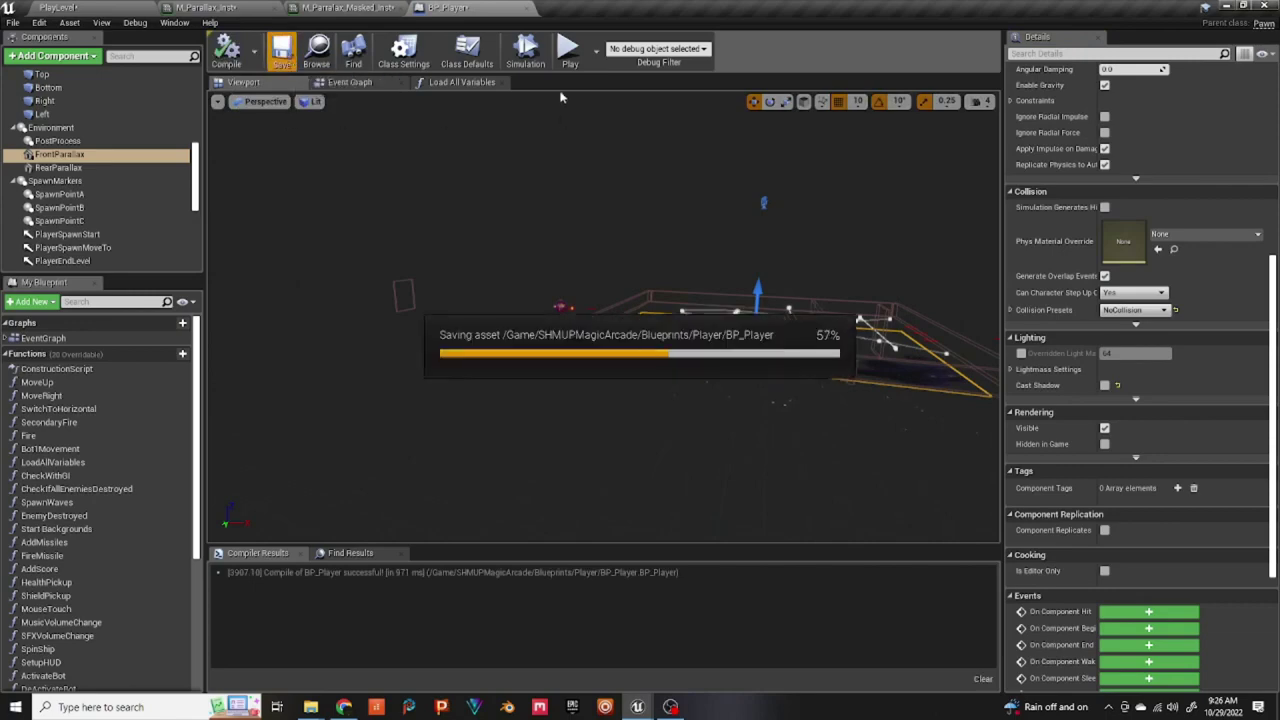
- Run a game preview from BP_Player to check the background with the FrontParallax shadow disabled
click(568, 52)
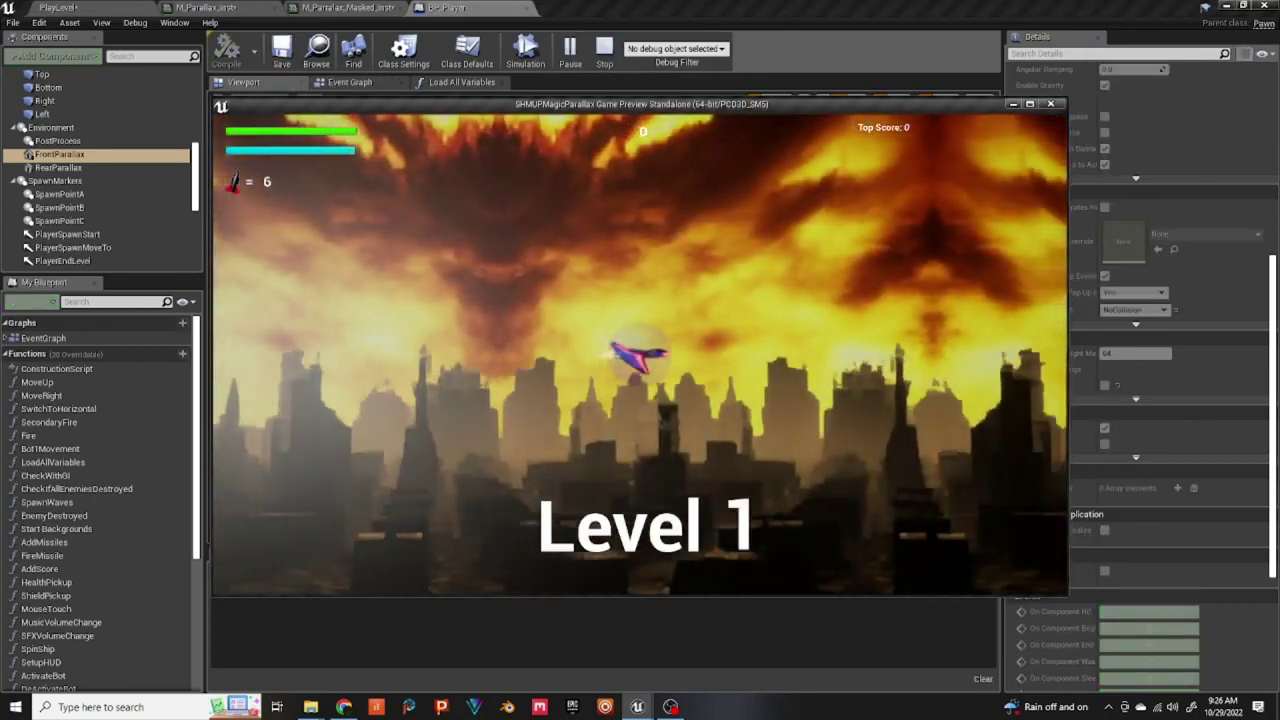
key(Escape)
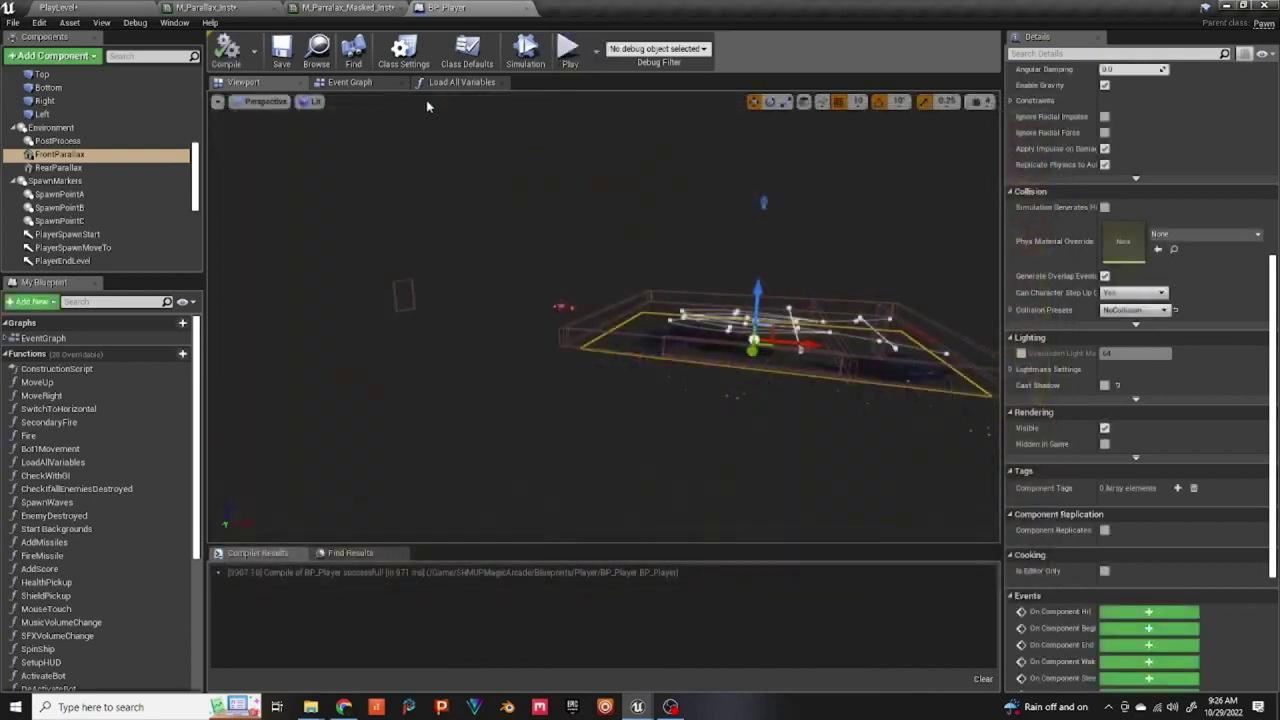
click(157, 155)
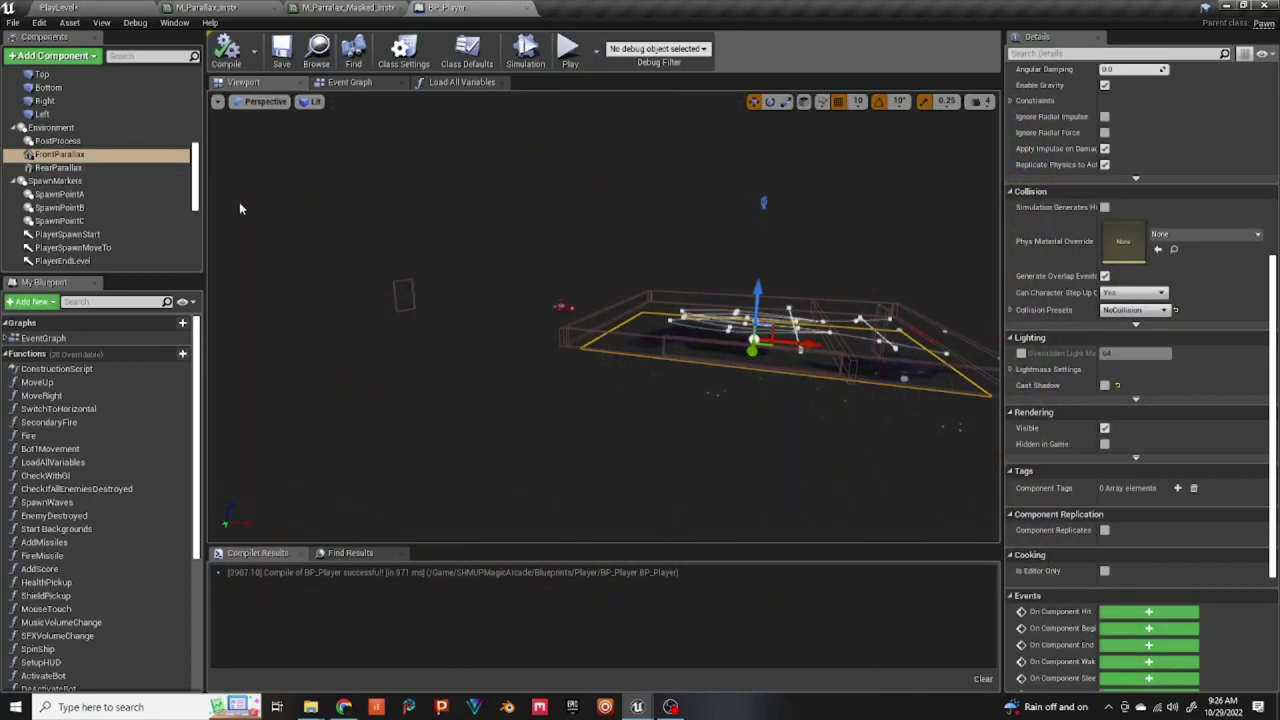
- Return to PlayLevel and save all modified levels and assets
click(58, 7)
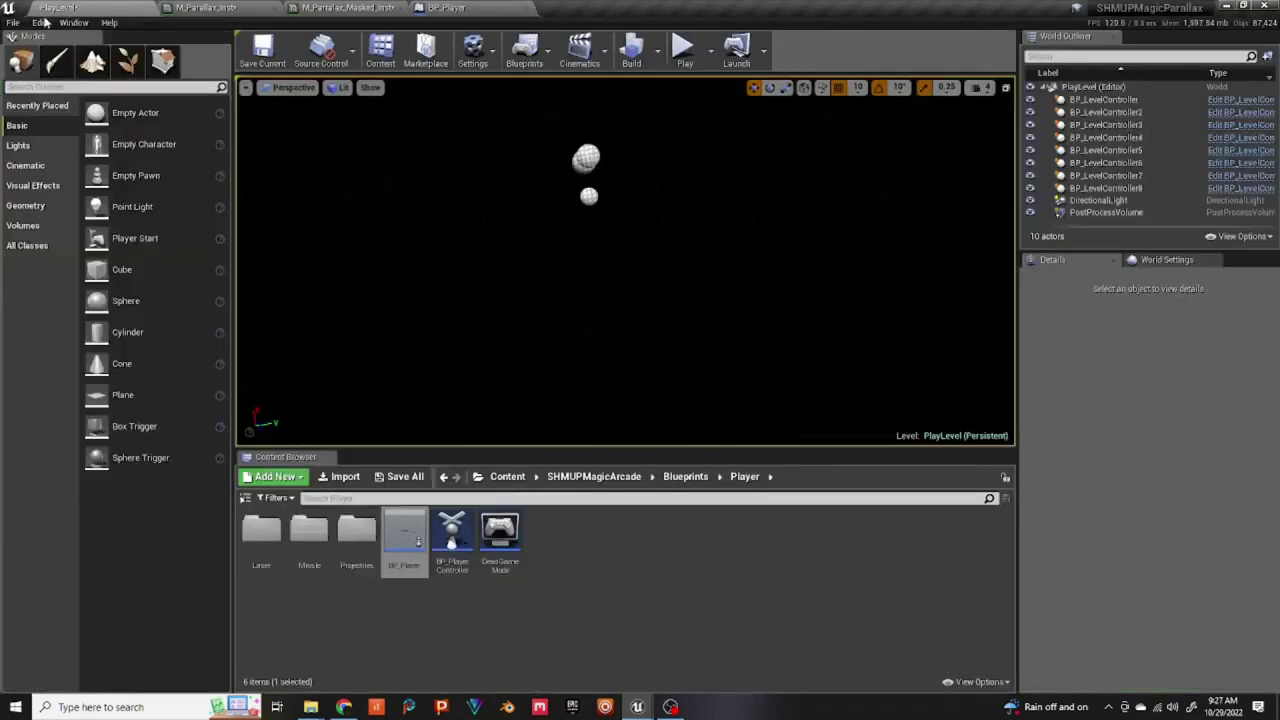
click(14, 22)
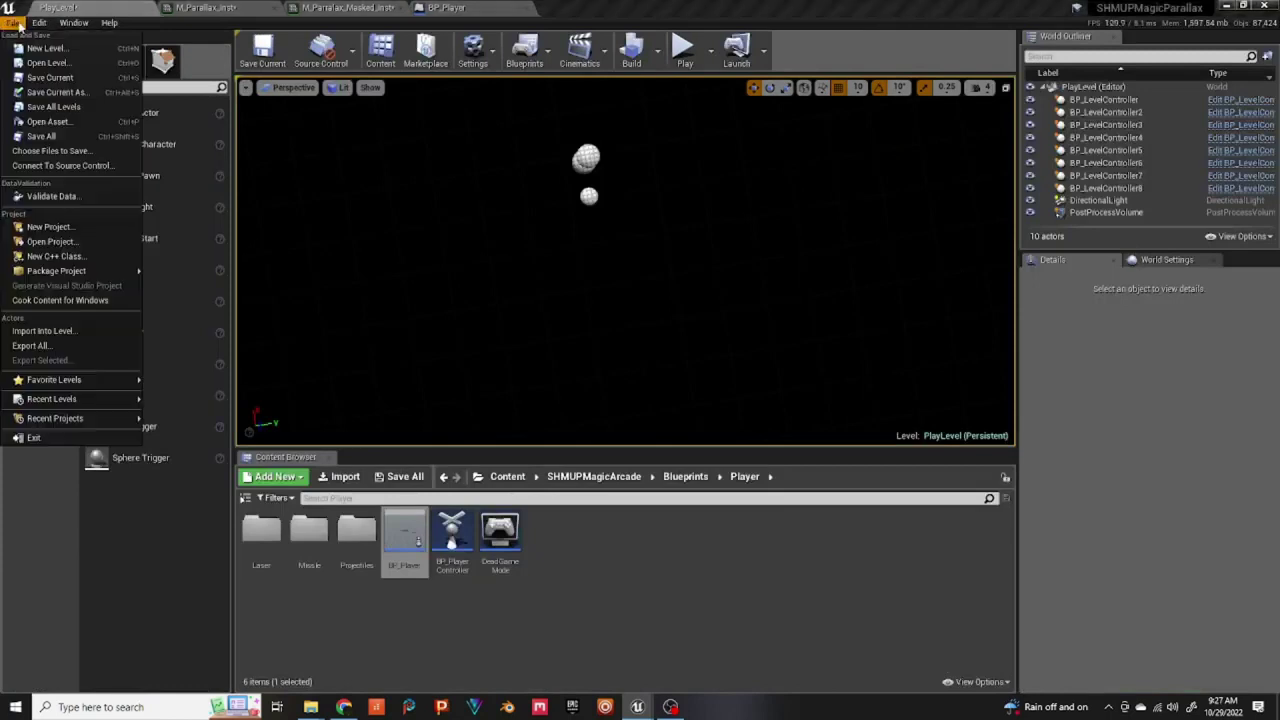
click(40, 136)
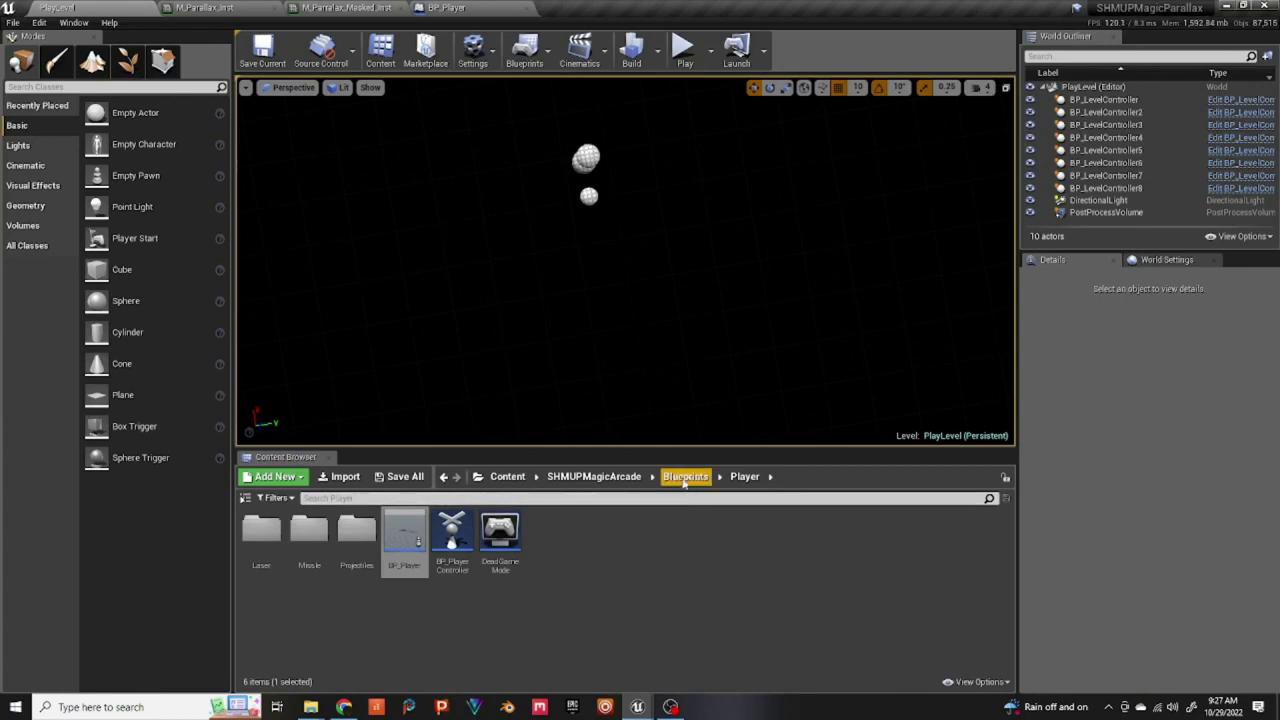
- Browse the project content to the SHMUPMagicArcade/Textures/Backgrounds/Parallax folder
click(507, 476)
double_click(261, 531)
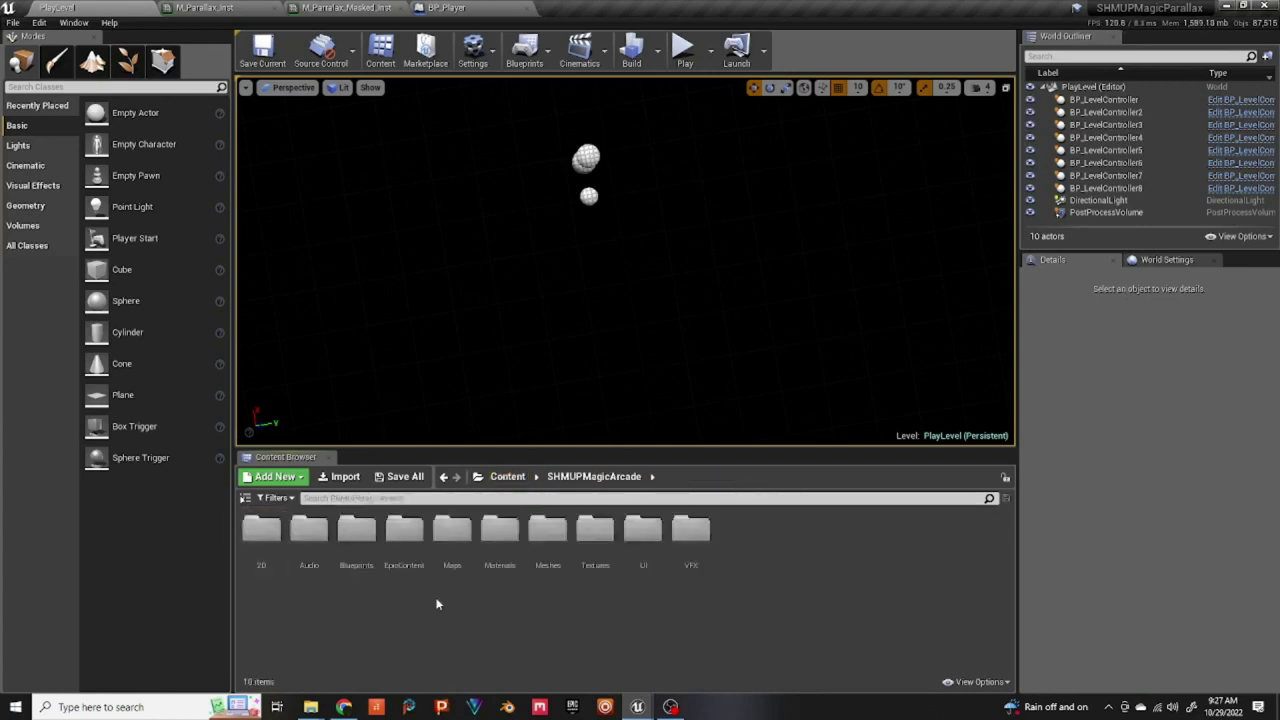
double_click(595, 530)
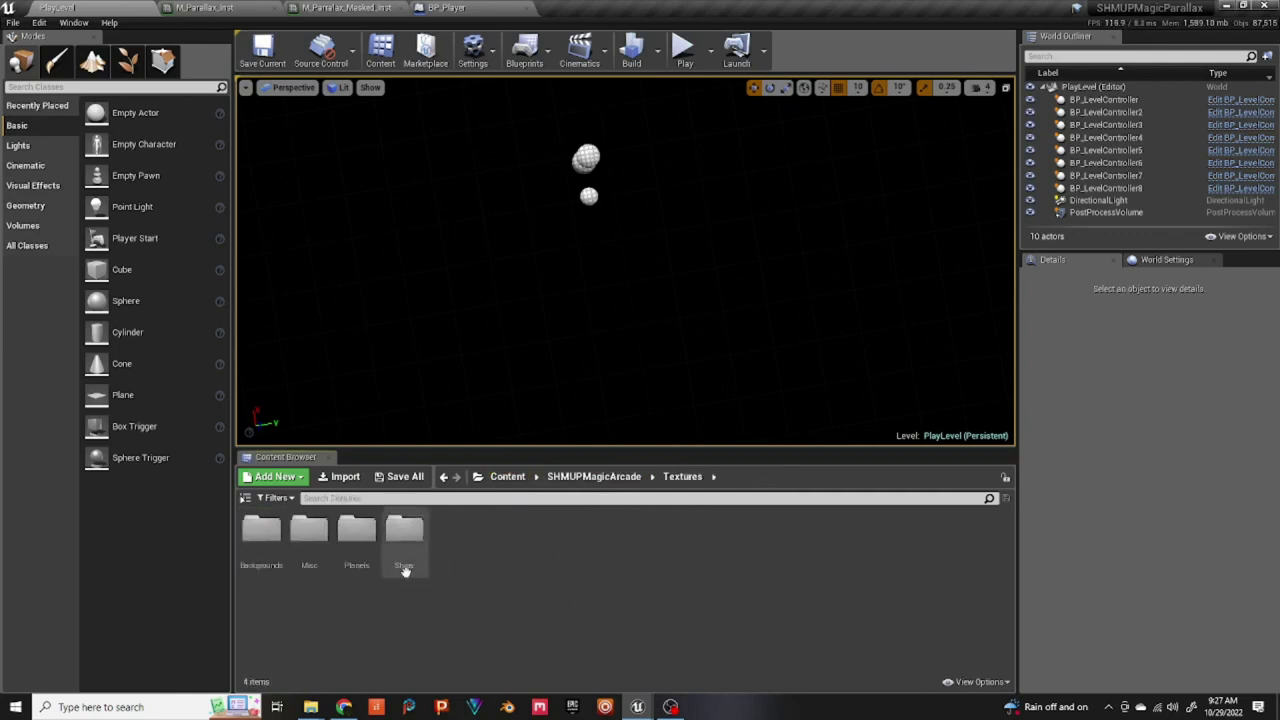
double_click(272, 532)
double_click(275, 534)
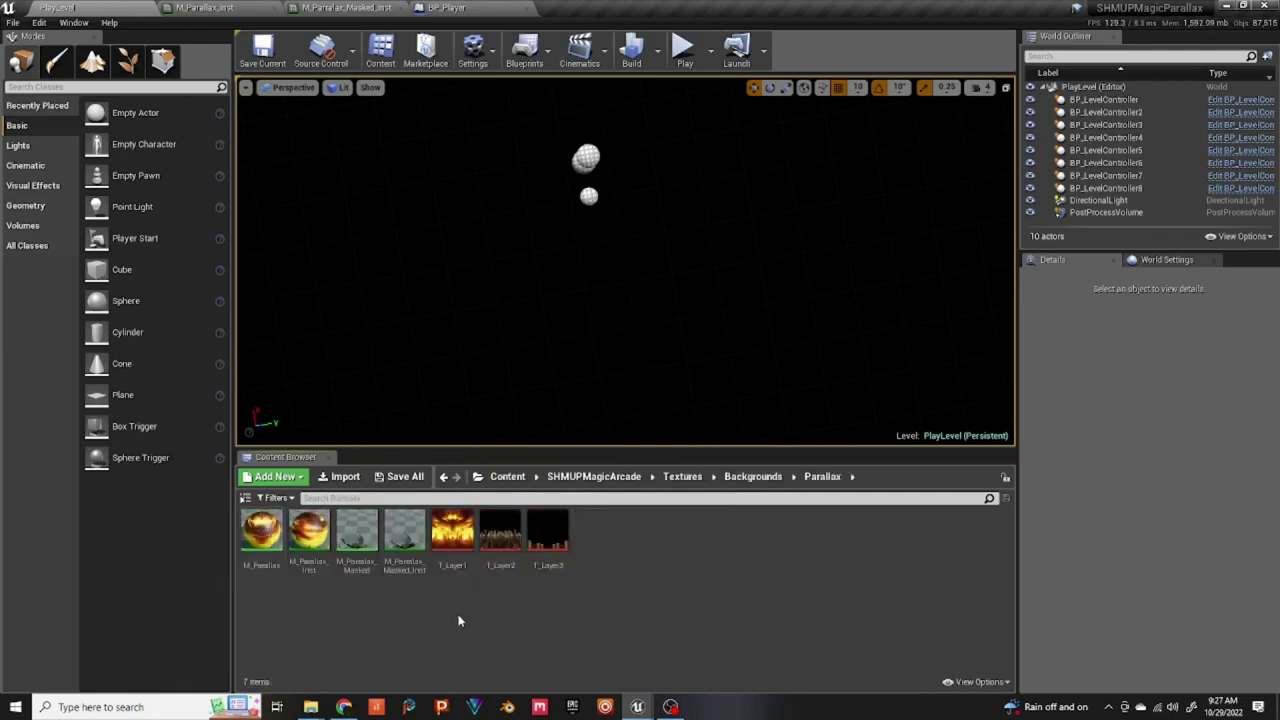
- Duplicate the M_Parralax_Masked_Inst material instance and name the copy M_Parralax_Masked_Foreground
click(550, 540)
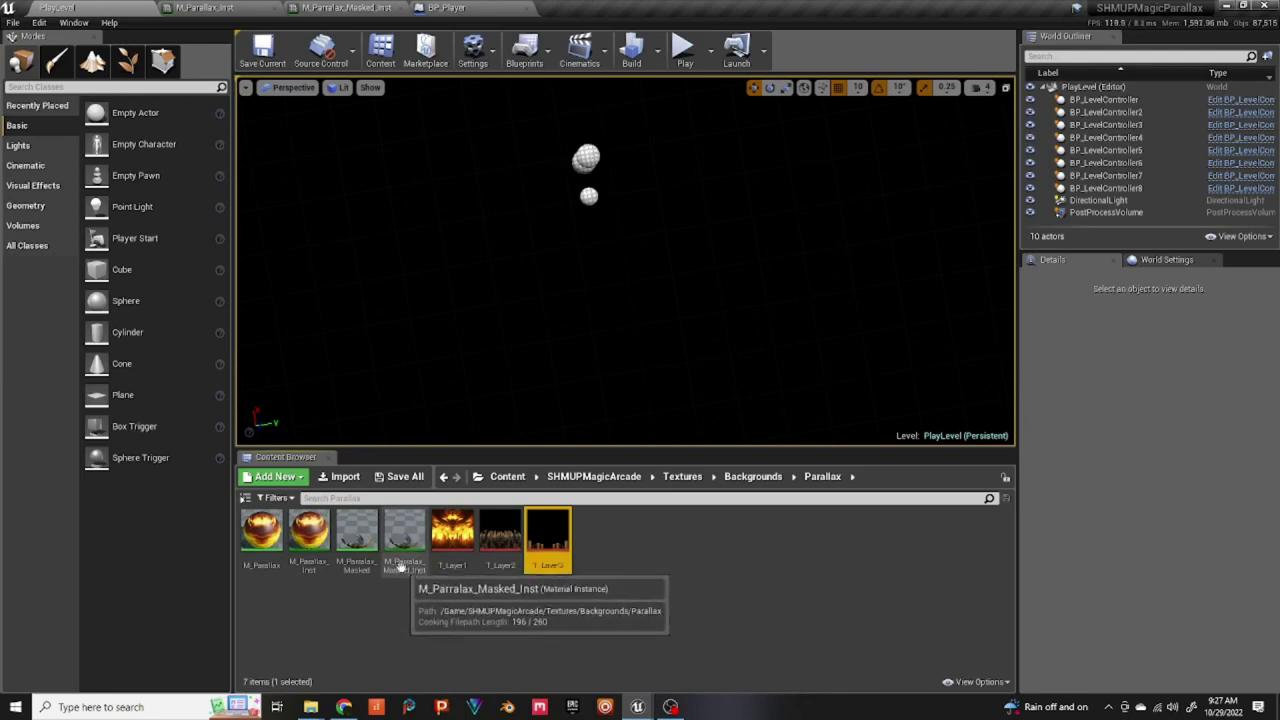
right_click(395, 567)
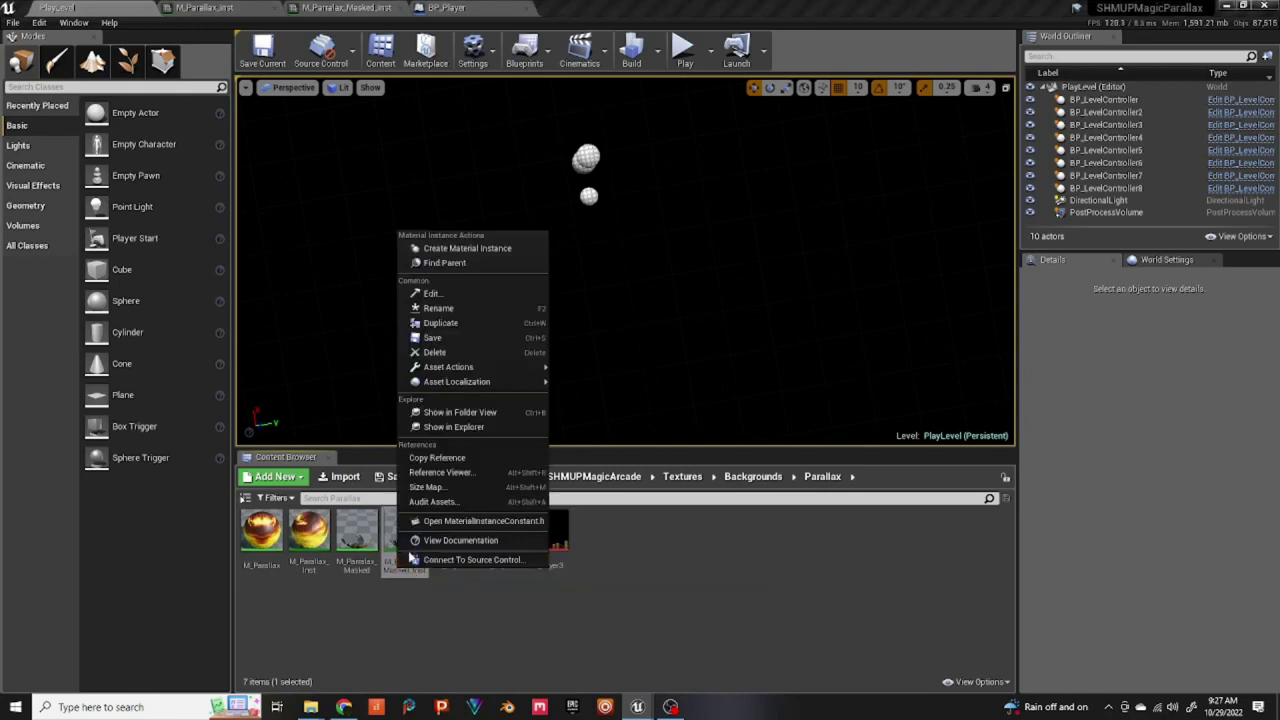
click(368, 654)
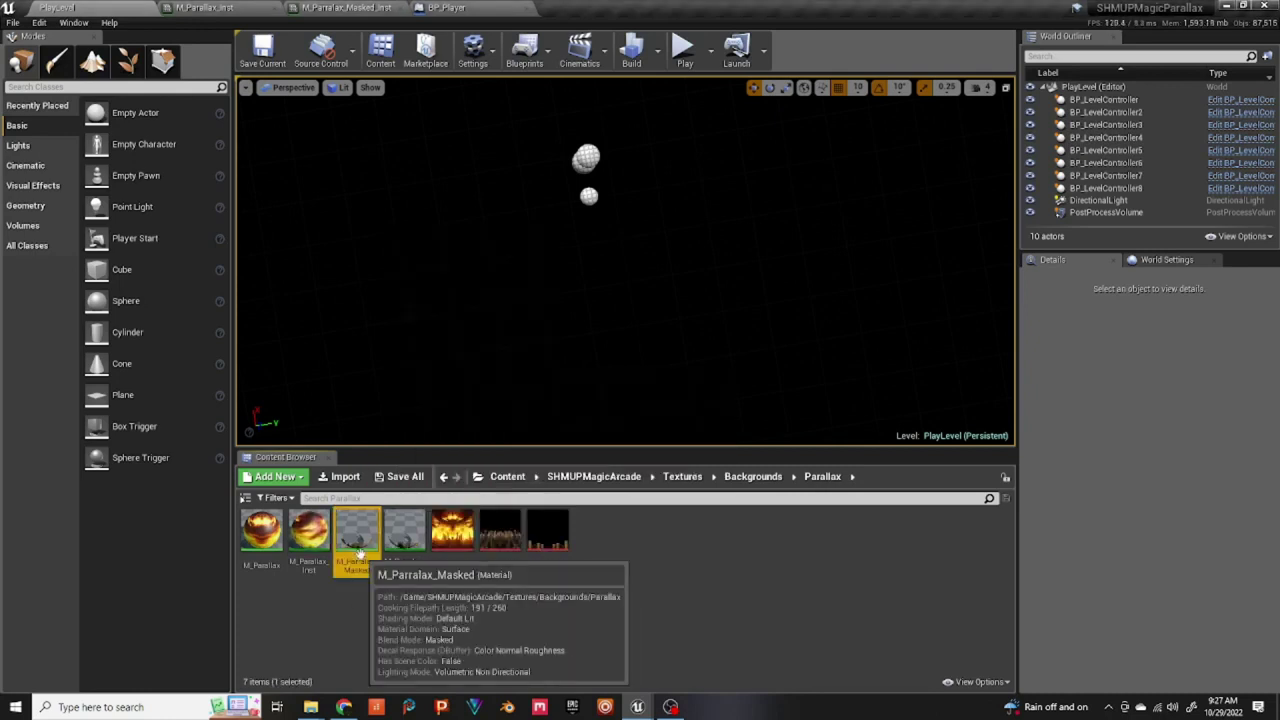
right_click(410, 545)
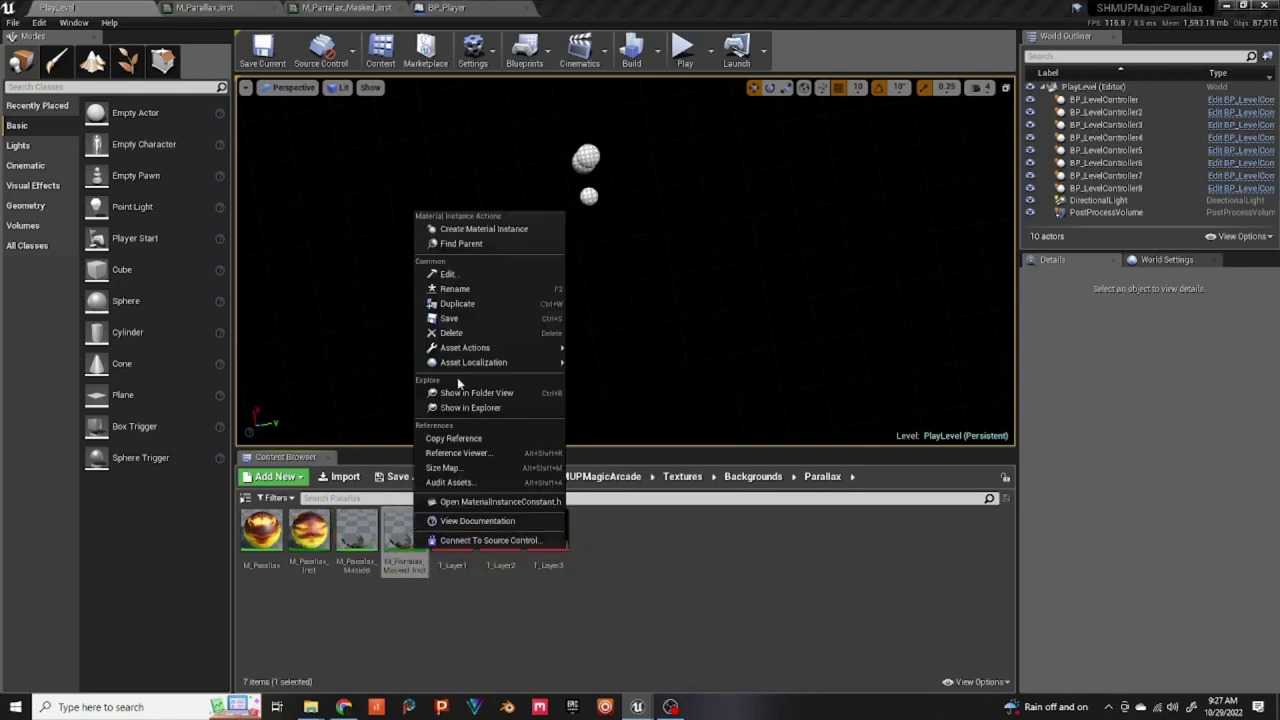
click(455, 304)
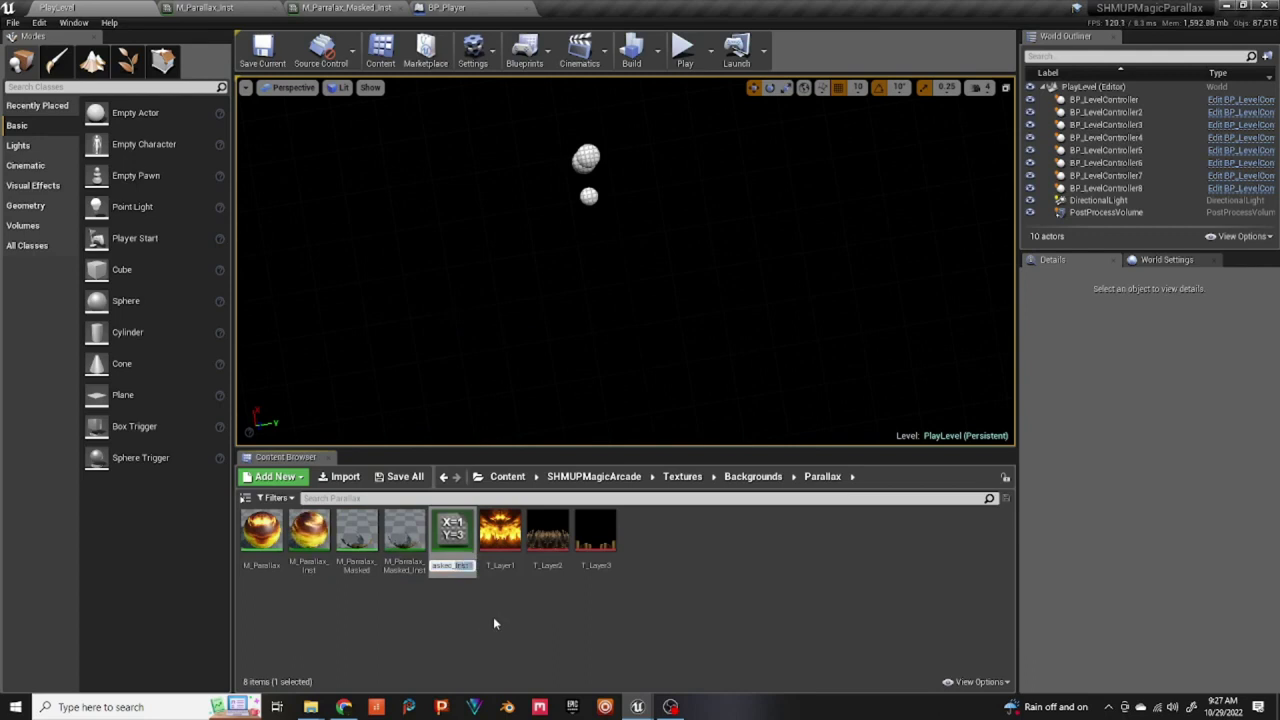
text(Hi)
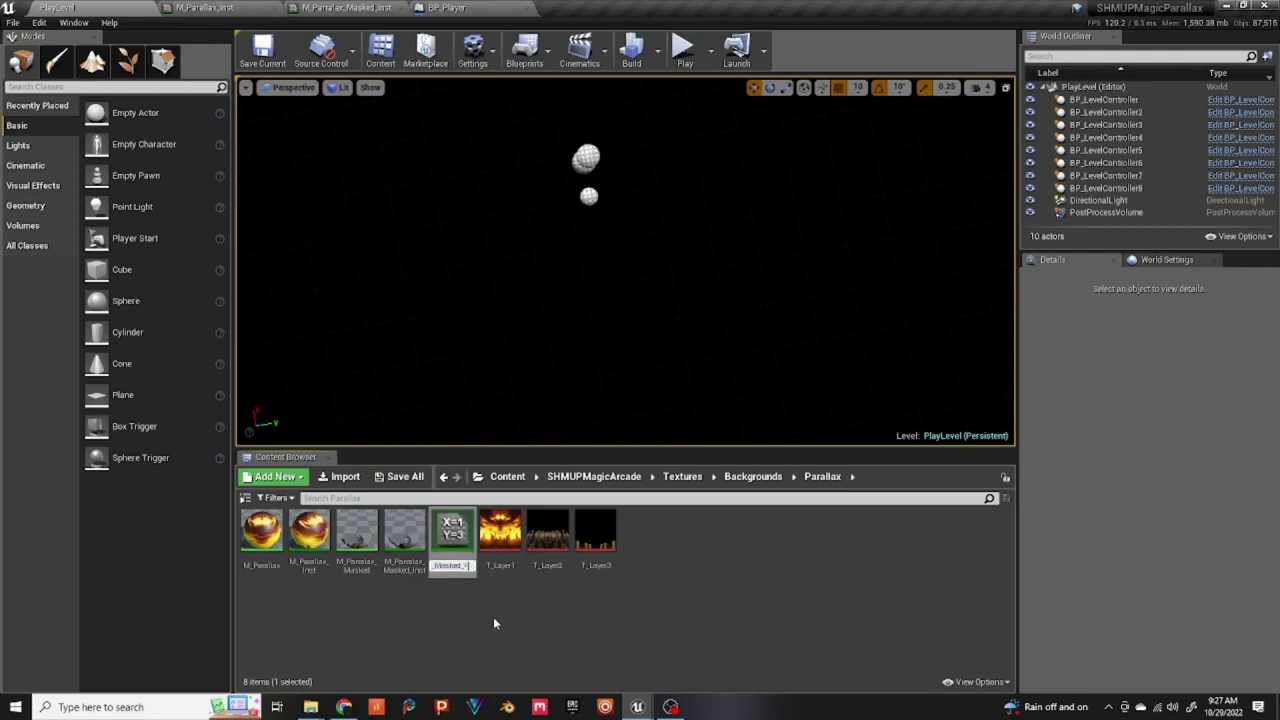
text(regroun)
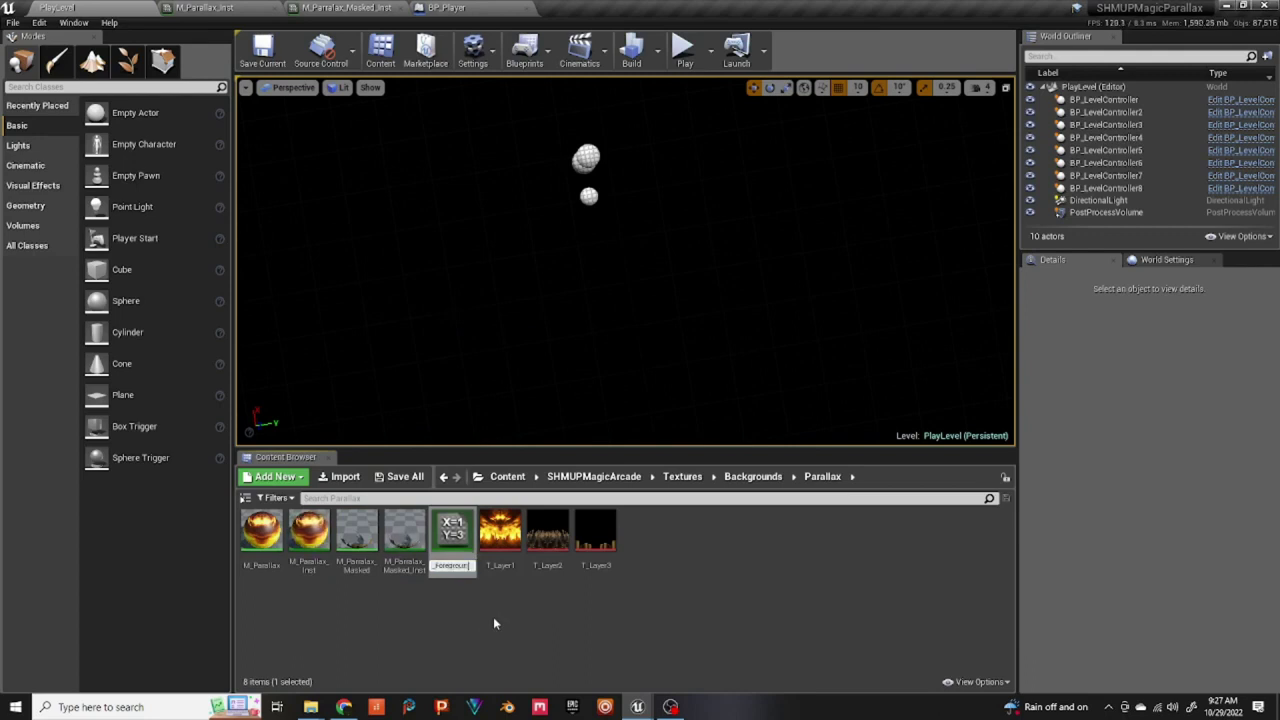
text(d)
key(Return)
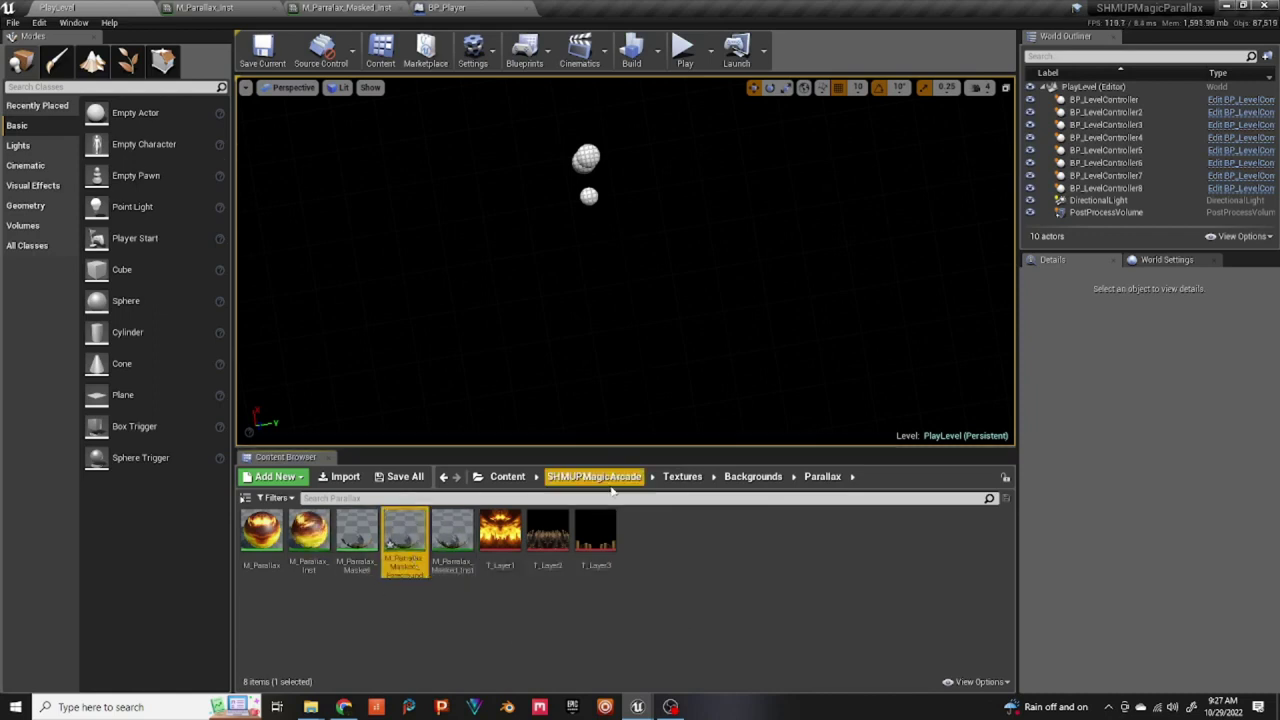
- Override the Image parameter of M_Parralax_Masked_Foreground with T_Layer3, save the instance and return to PlayLevel
click(604, 550)
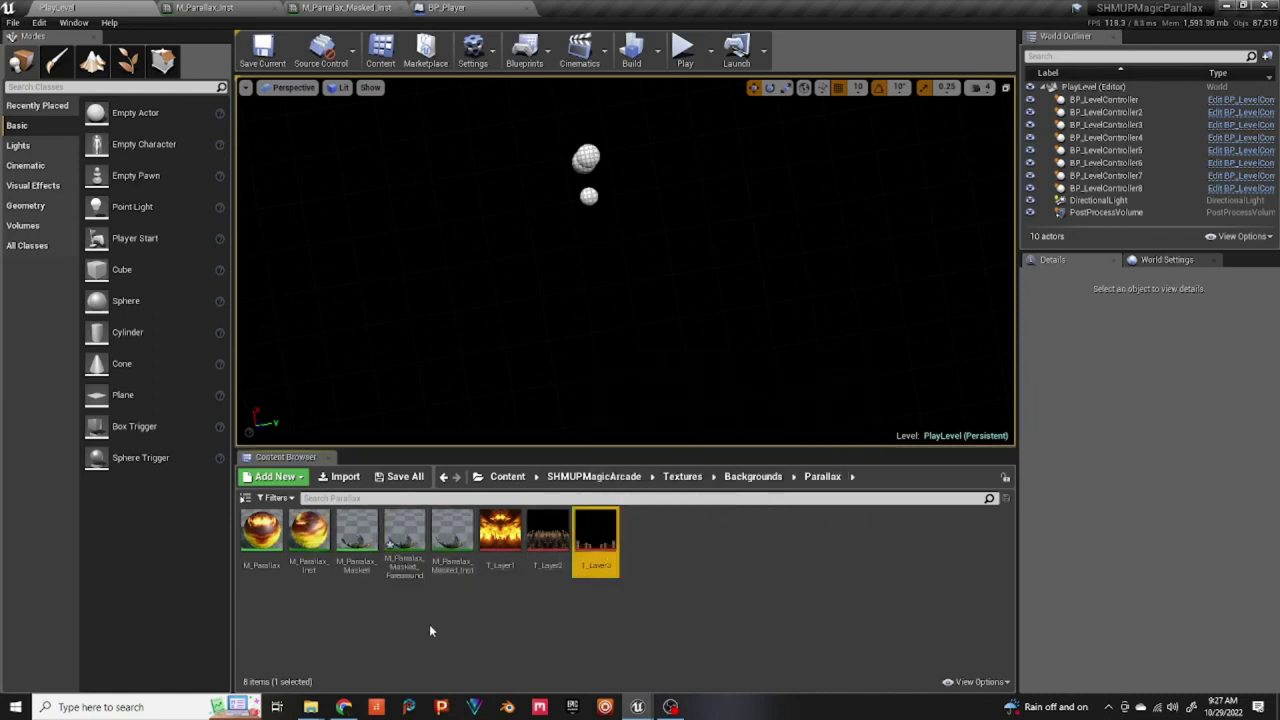
double_click(397, 545)
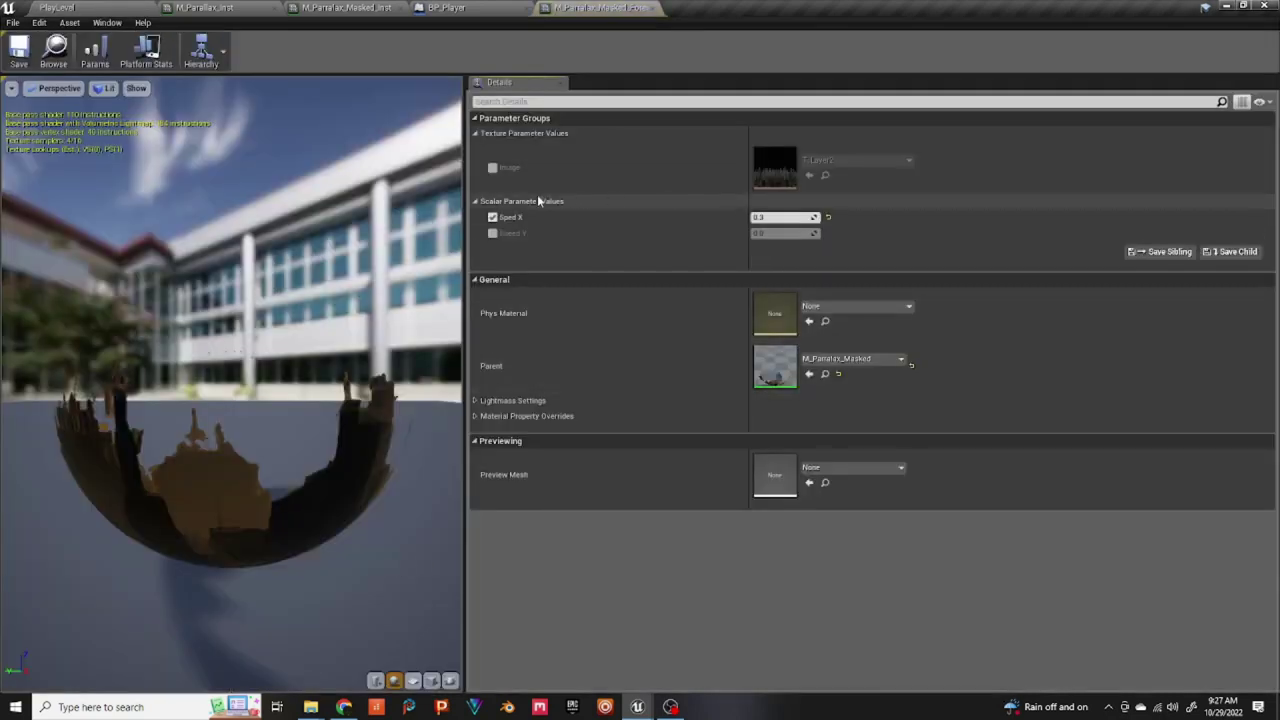
click(493, 169)
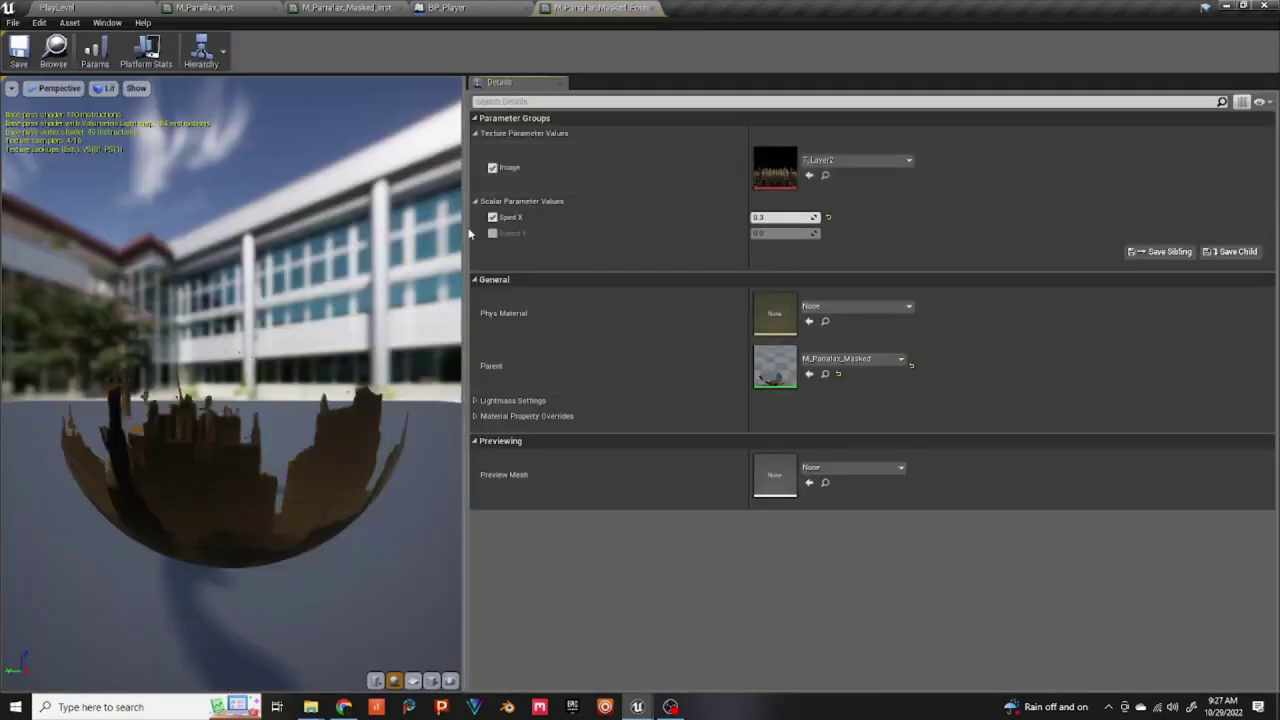
click(843, 162)
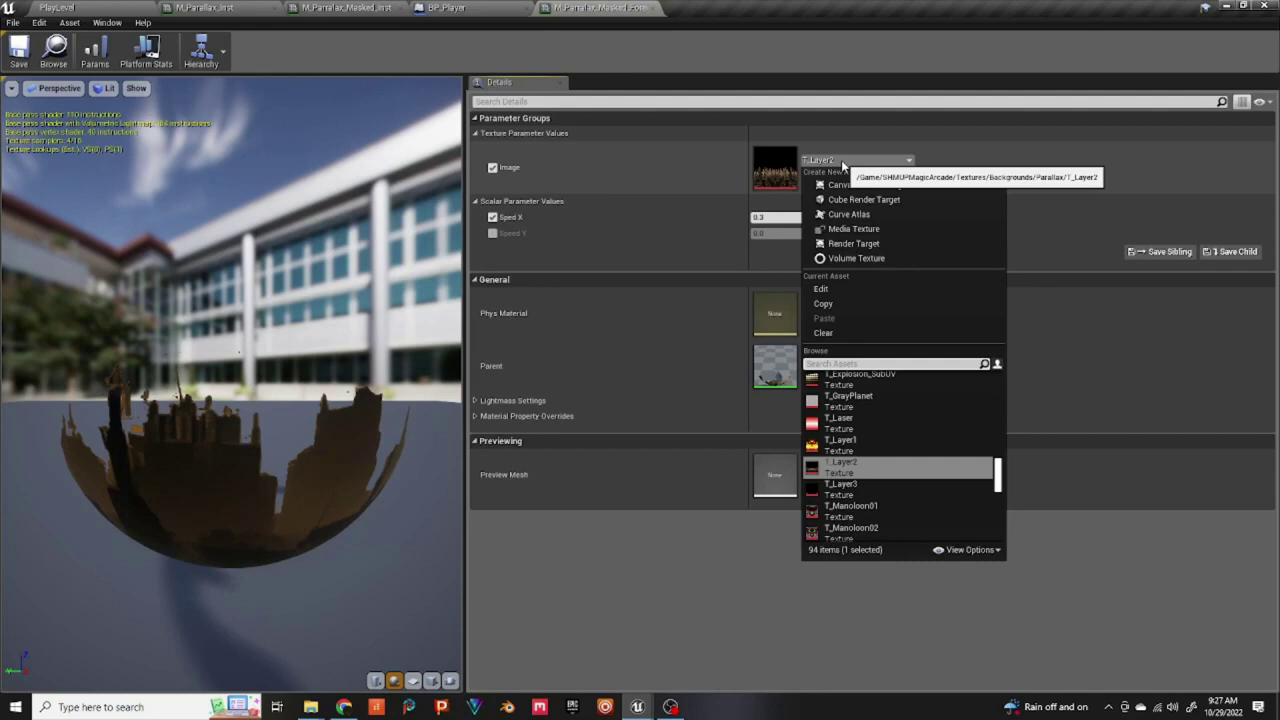
click(855, 487)
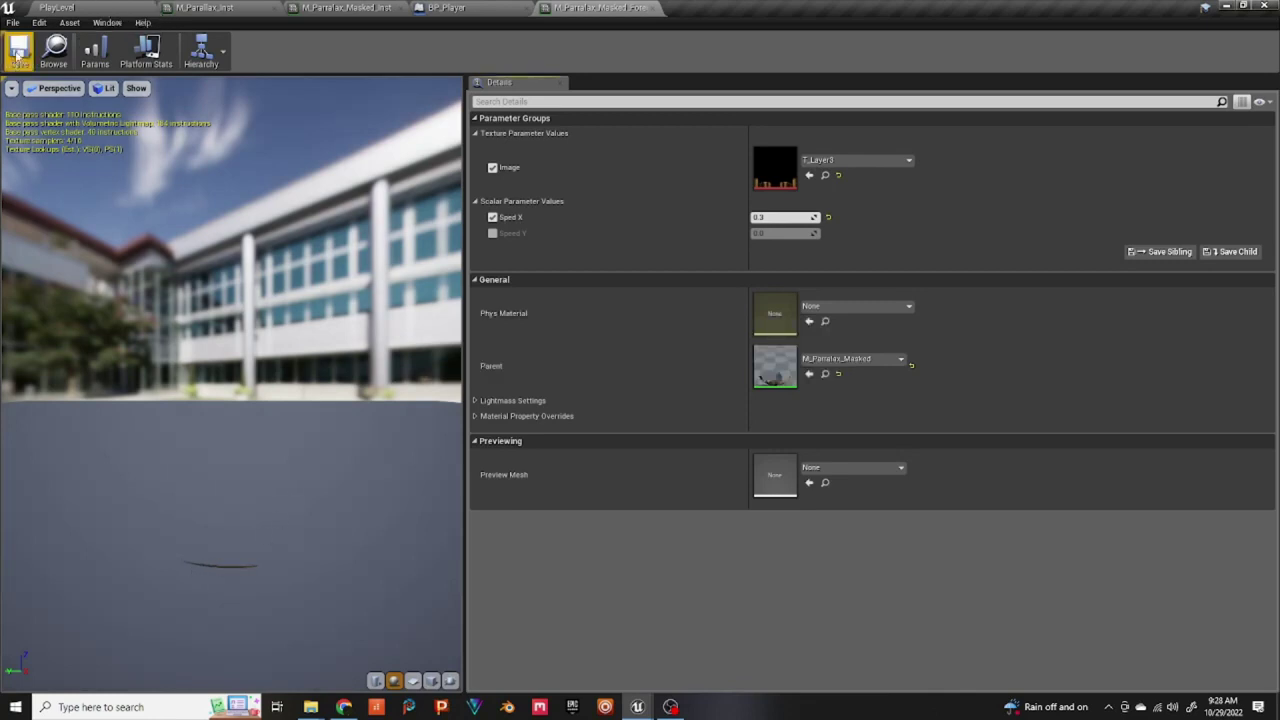
click(100, 8)
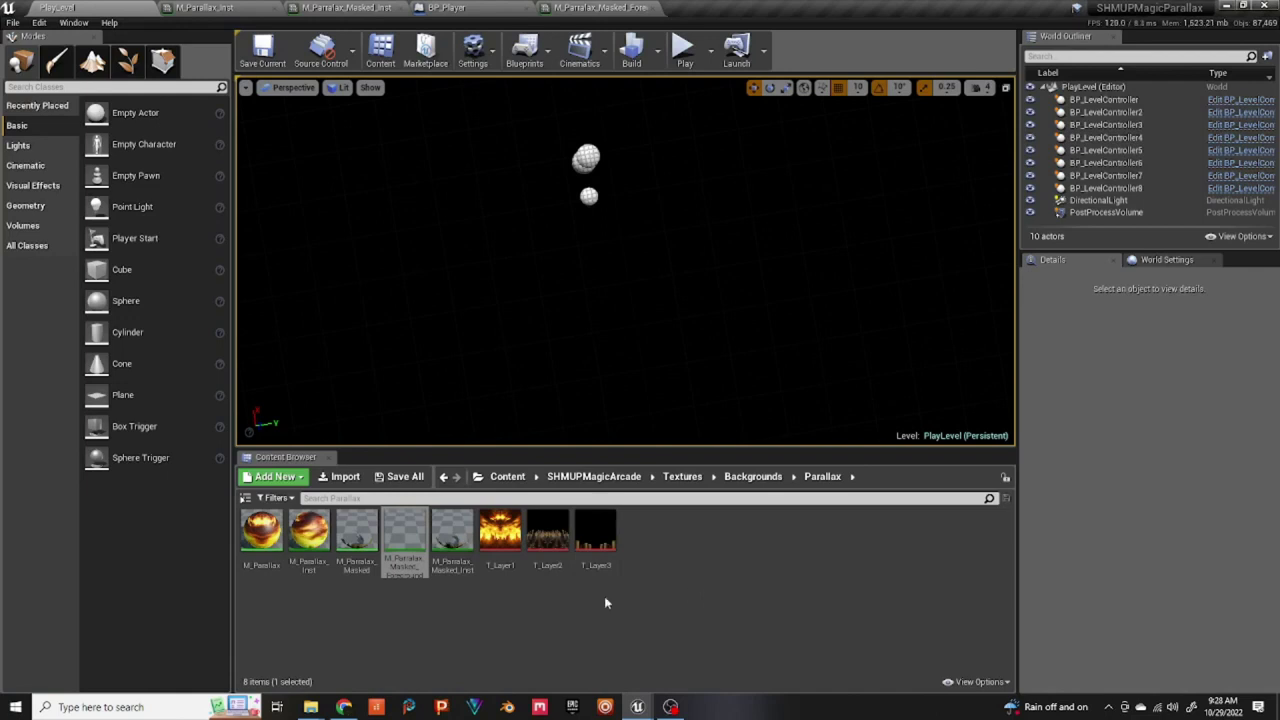
- Set the Sped X parameter of the M_Parralax_Masked_Inst material instance to 0.15, save it and return to PlayLevel
click(429, 605)
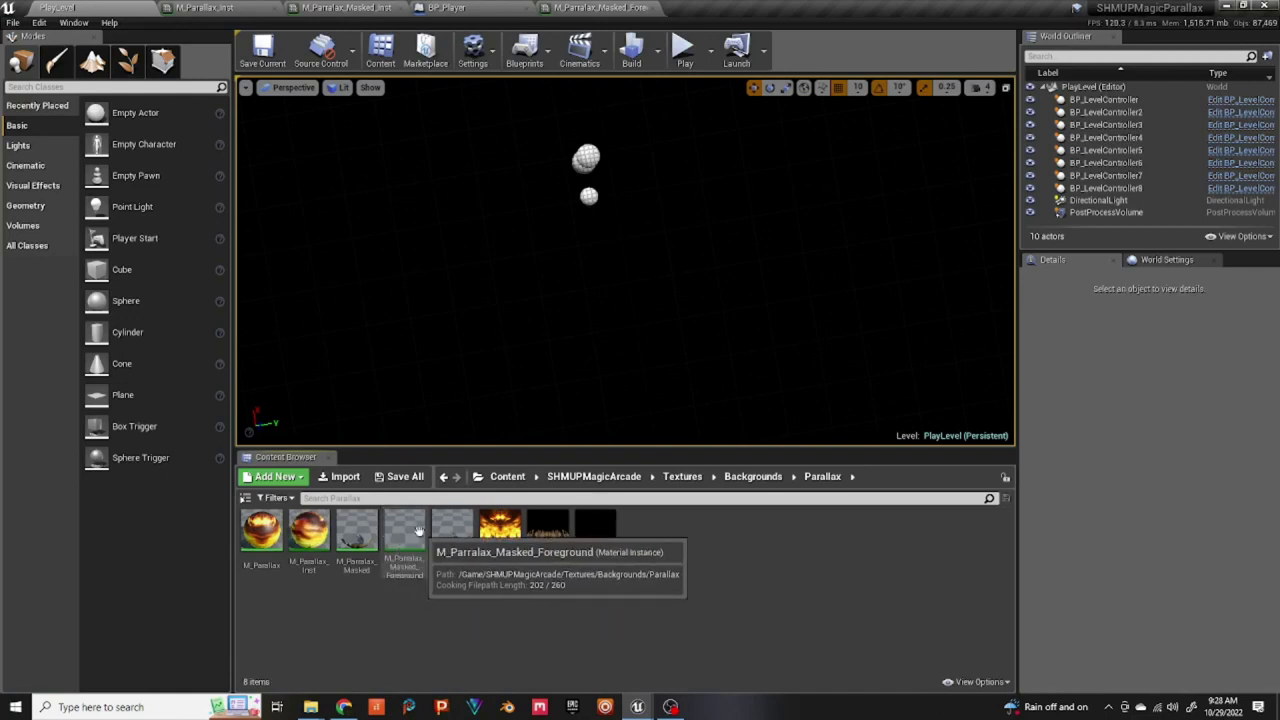
double_click(452, 530)
click(783, 217)
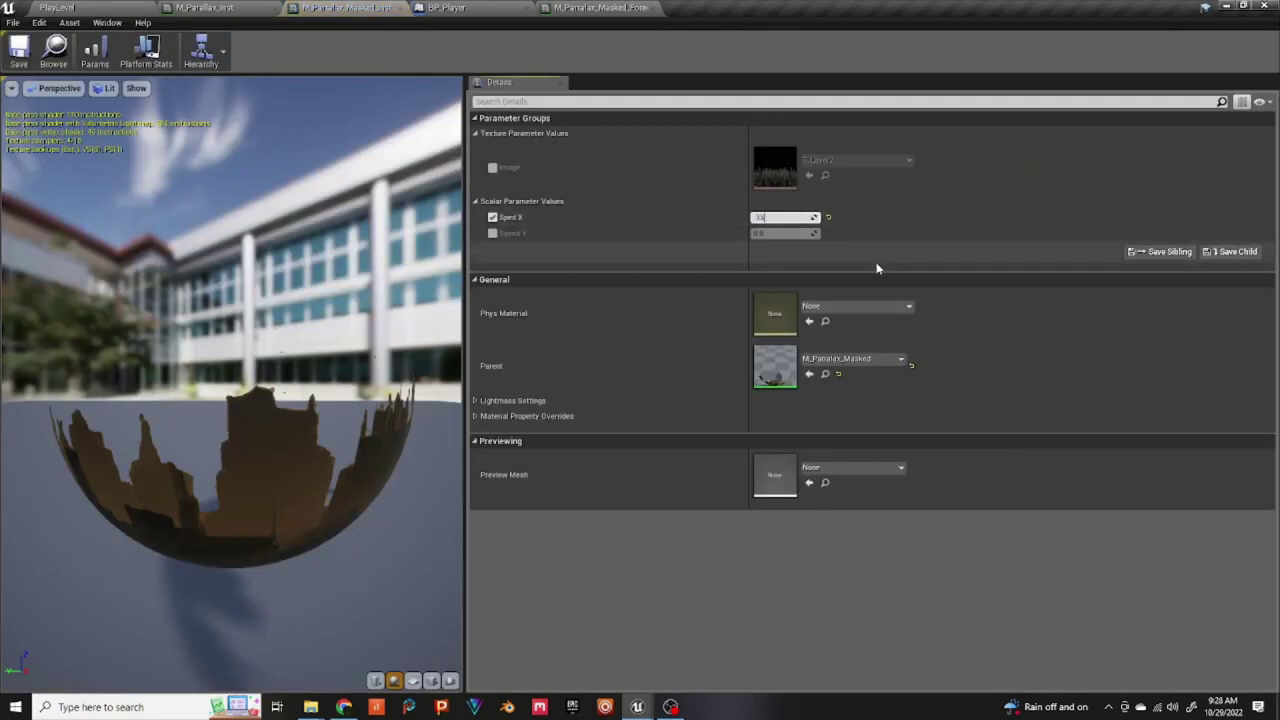
text(0.15)
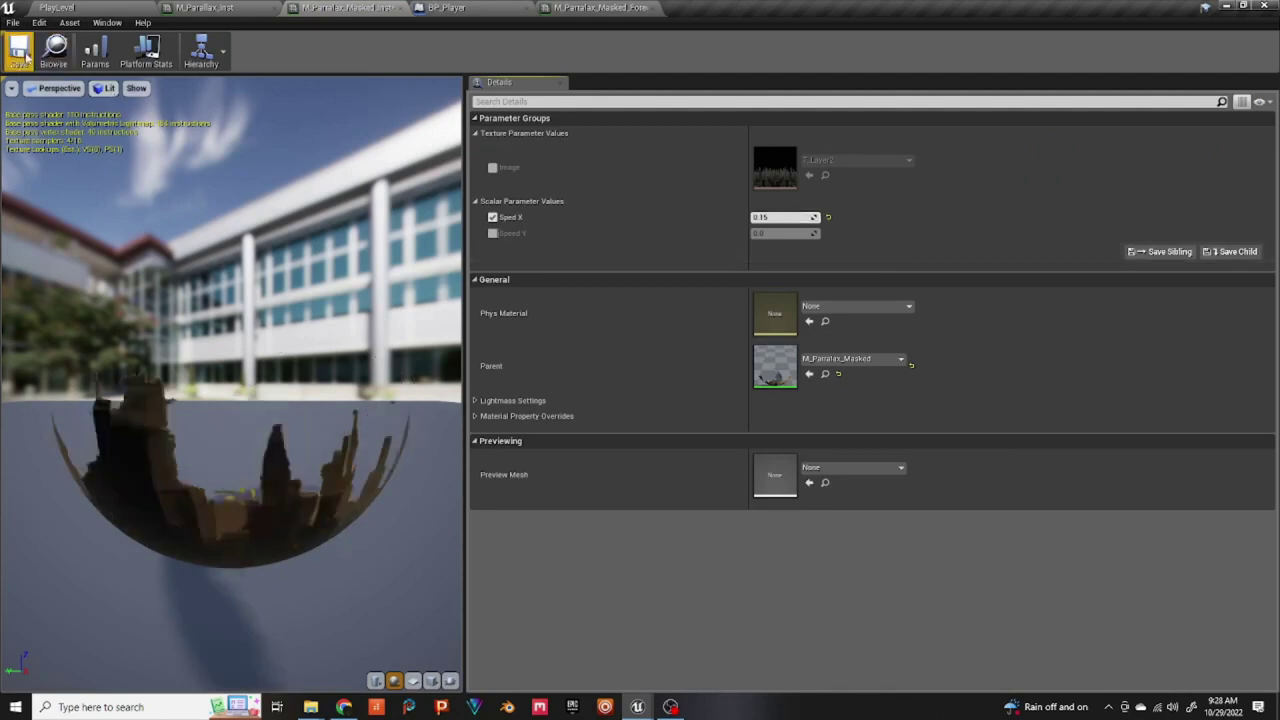
click(89, 9)
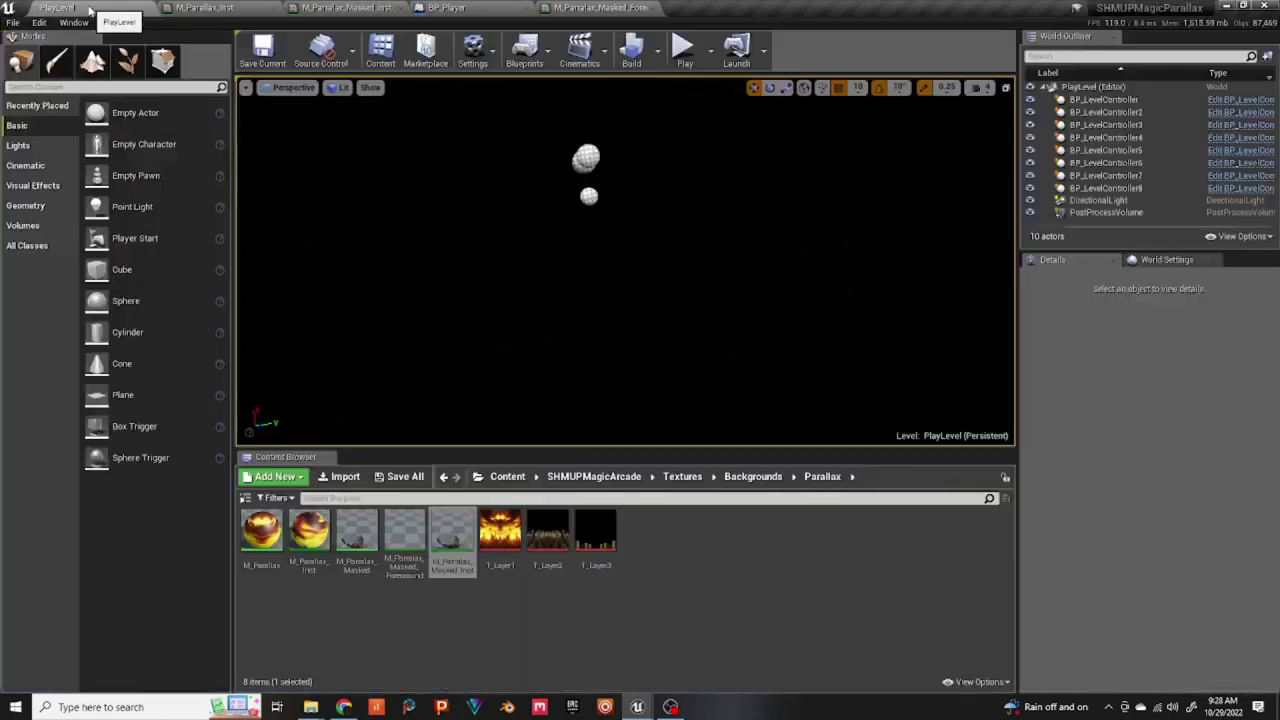
click(561, 630)
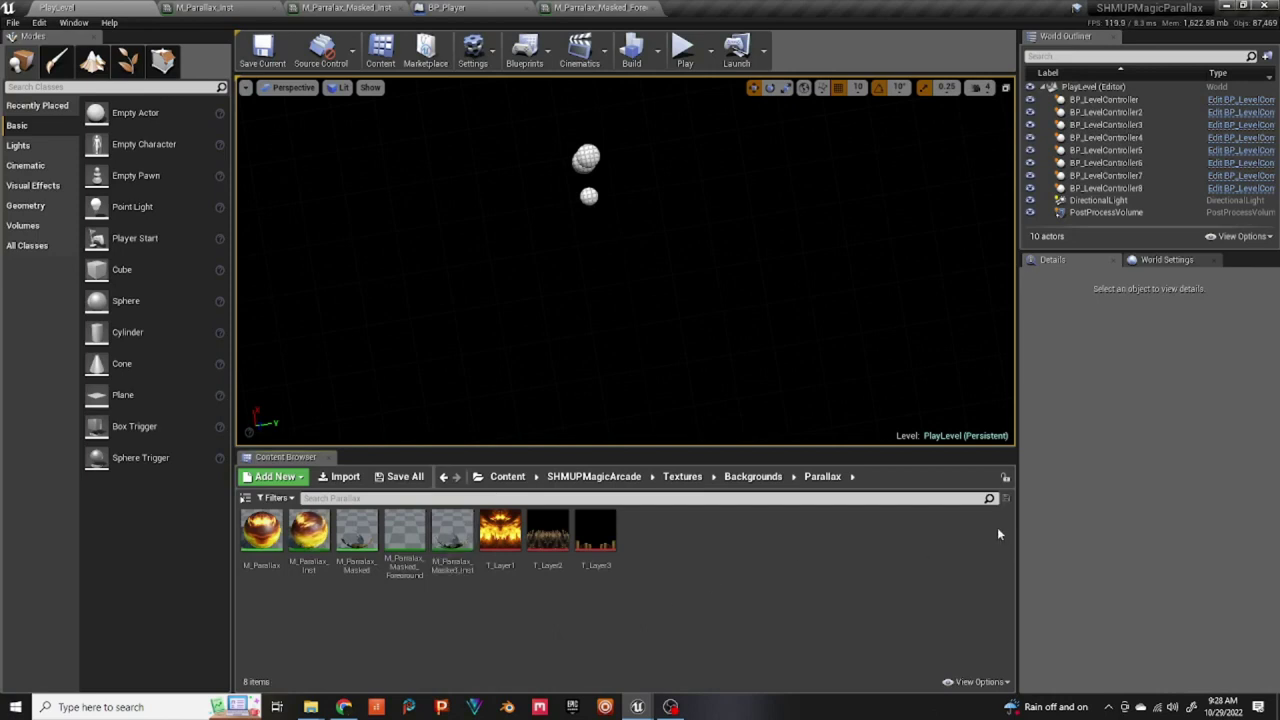
- Browse the project content to the SHMUPMagicArcade/Blueprints/Backgrounds/Tilemaps/NonInteractive/SideScroll folder
click(602, 479)
double_click(357, 530)
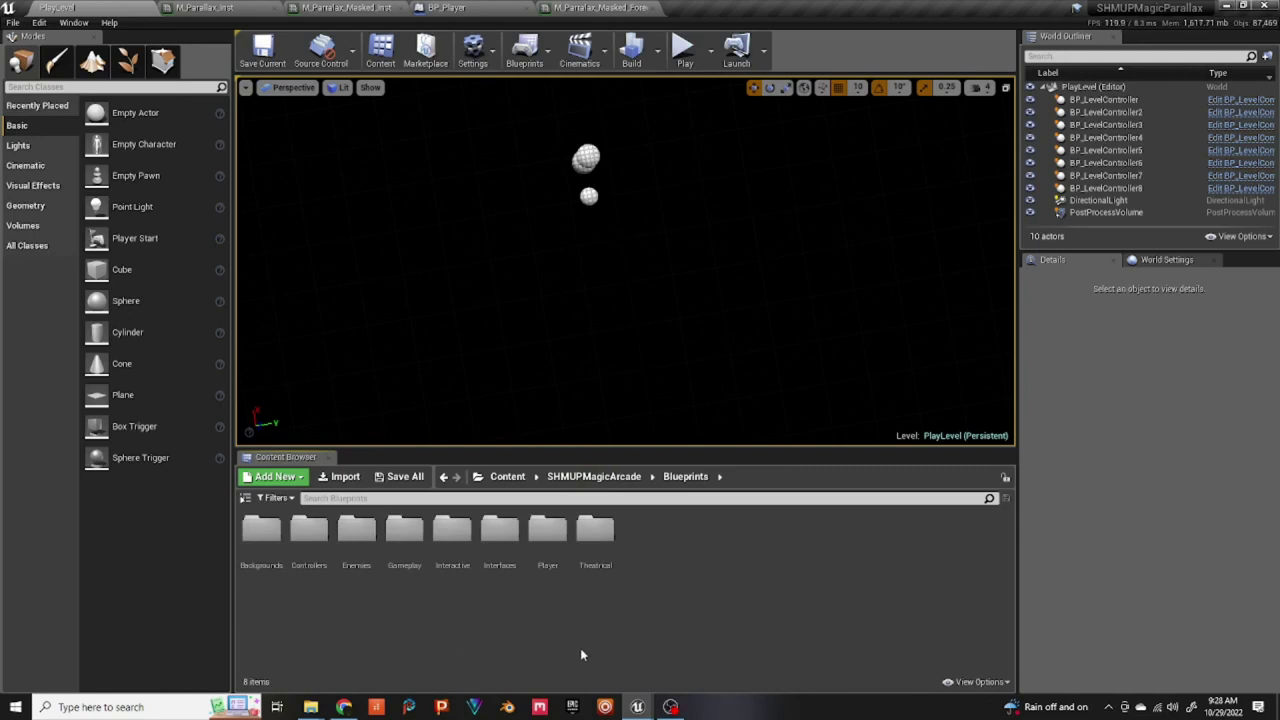
double_click(265, 540)
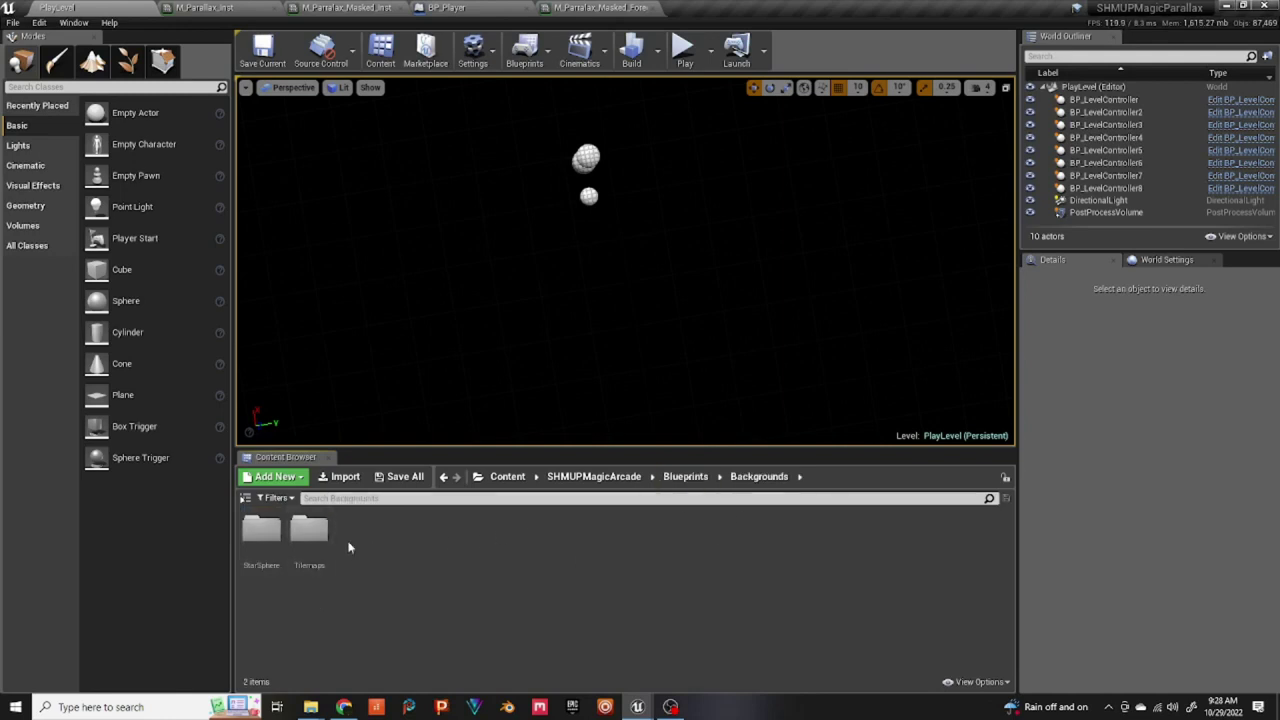
double_click(310, 533)
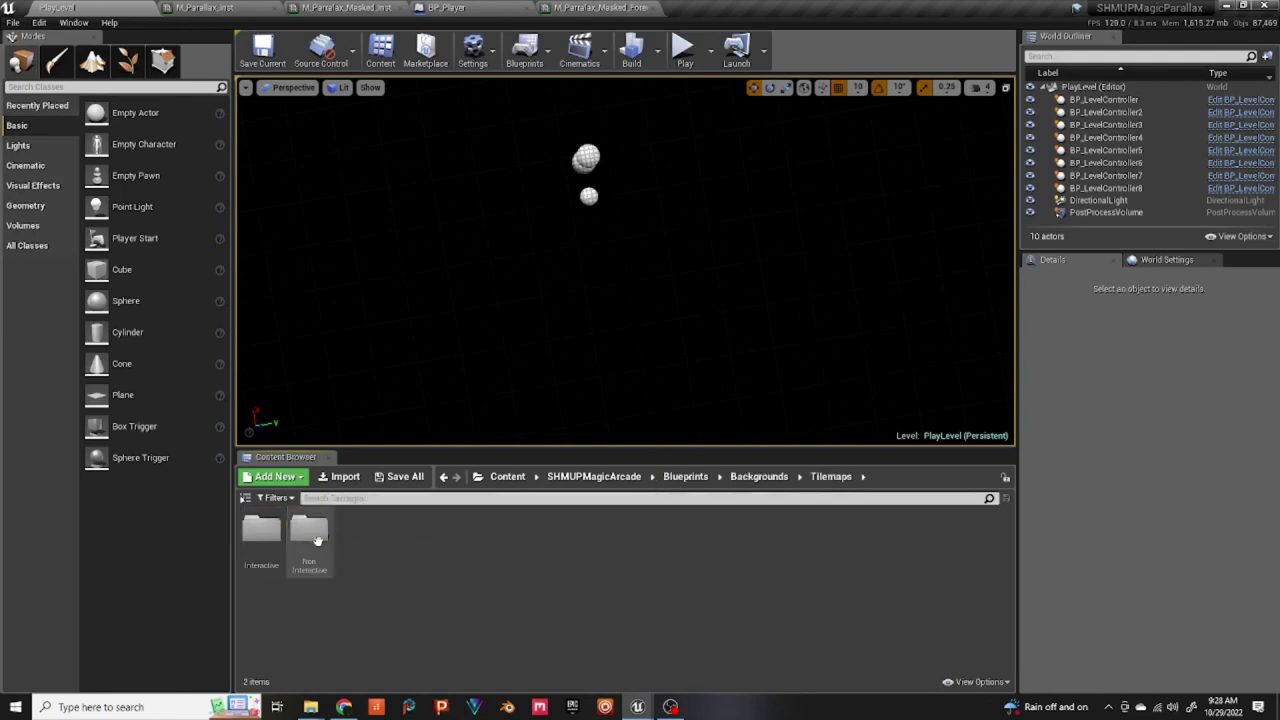
double_click(316, 540)
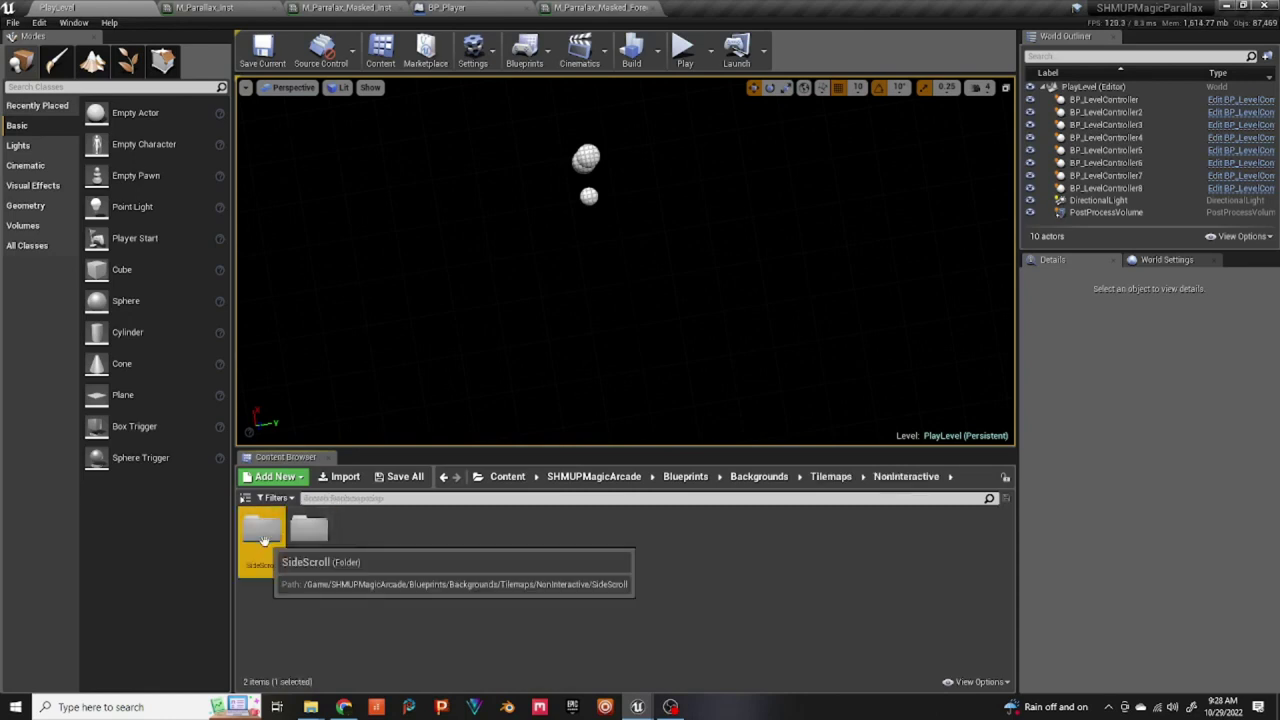
double_click(262, 535)
- Duplicate the BP_TilemapSteelSide blueprint and name the copy BP_TilemapParallaxSide1
click(312, 570)
right_click(317, 602)
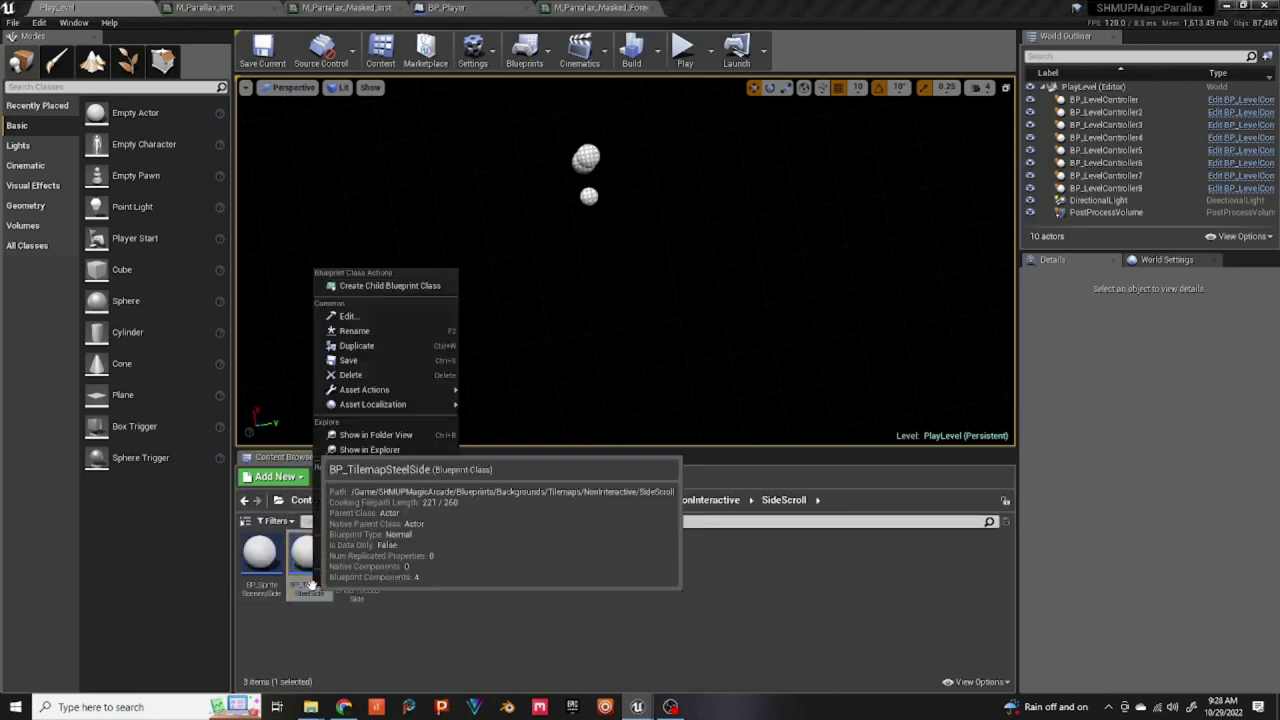
click(347, 345)
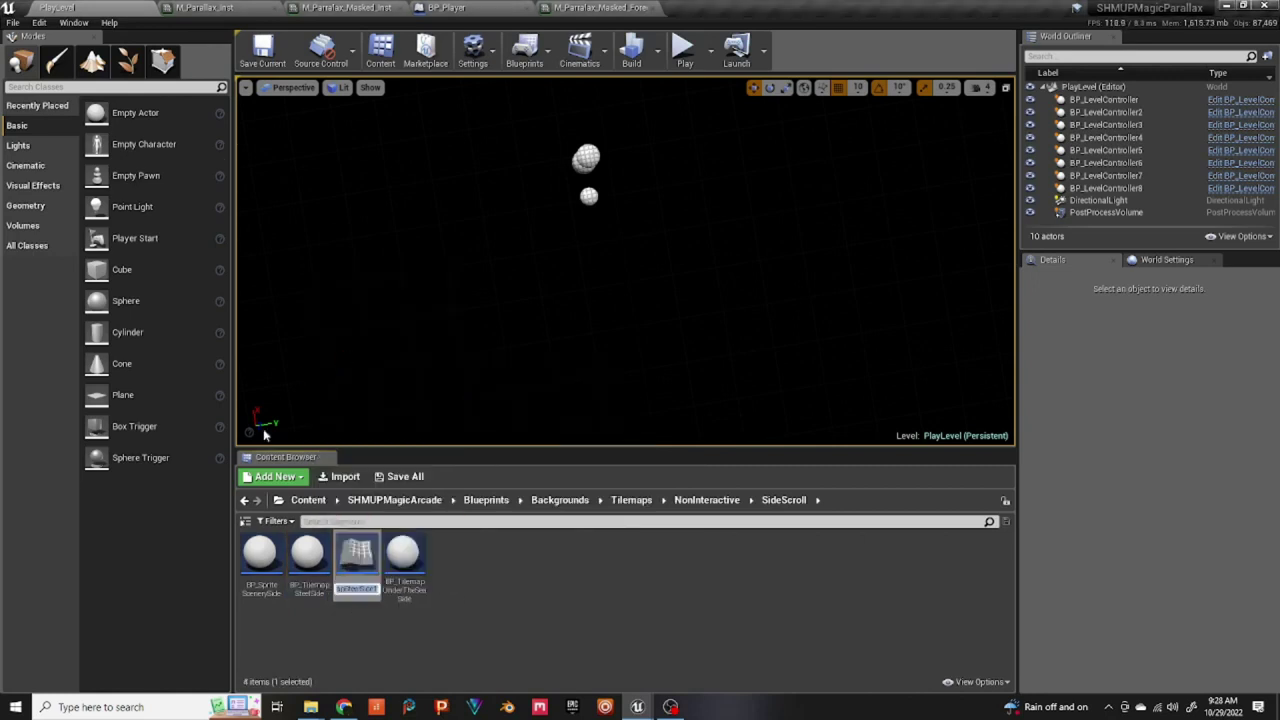
click(360, 590)
key(Return)
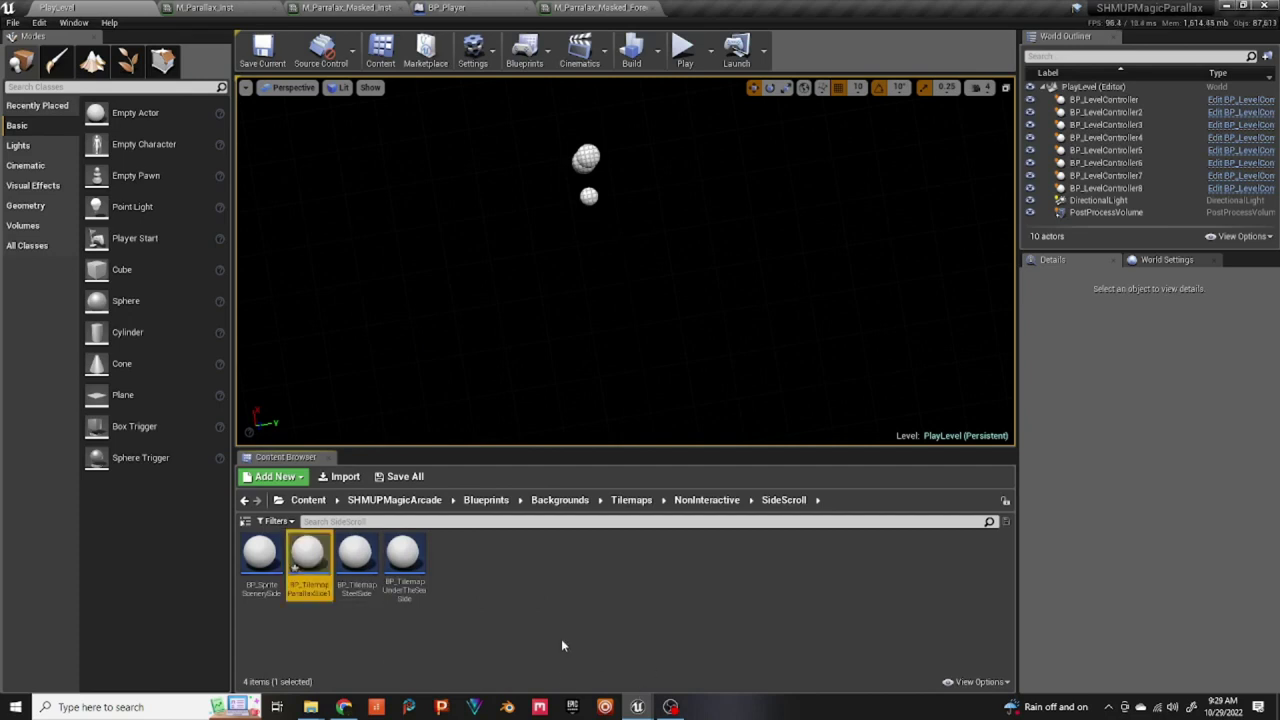
- Open BP_TilemapParallaxSide1 in its viewport and add a Plane component to it
double_click(320, 586)
click(258, 84)
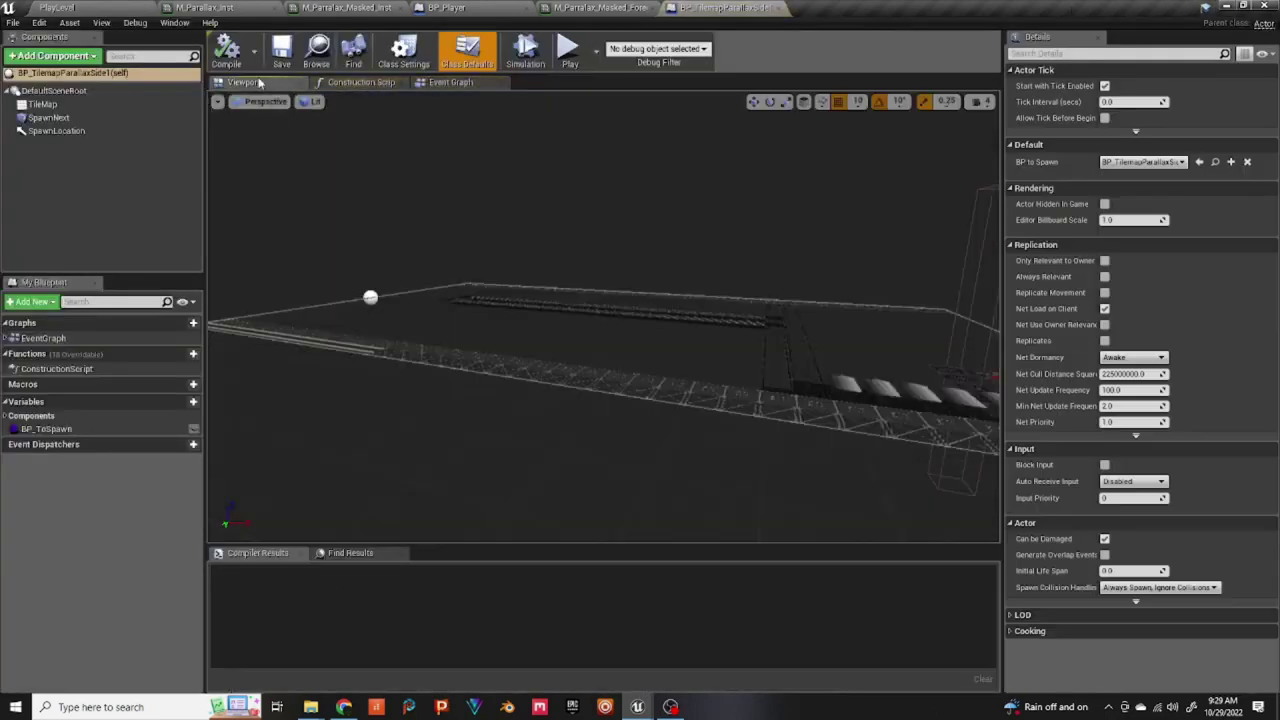
drag(369, 185, 510, 238)
click(36, 57)
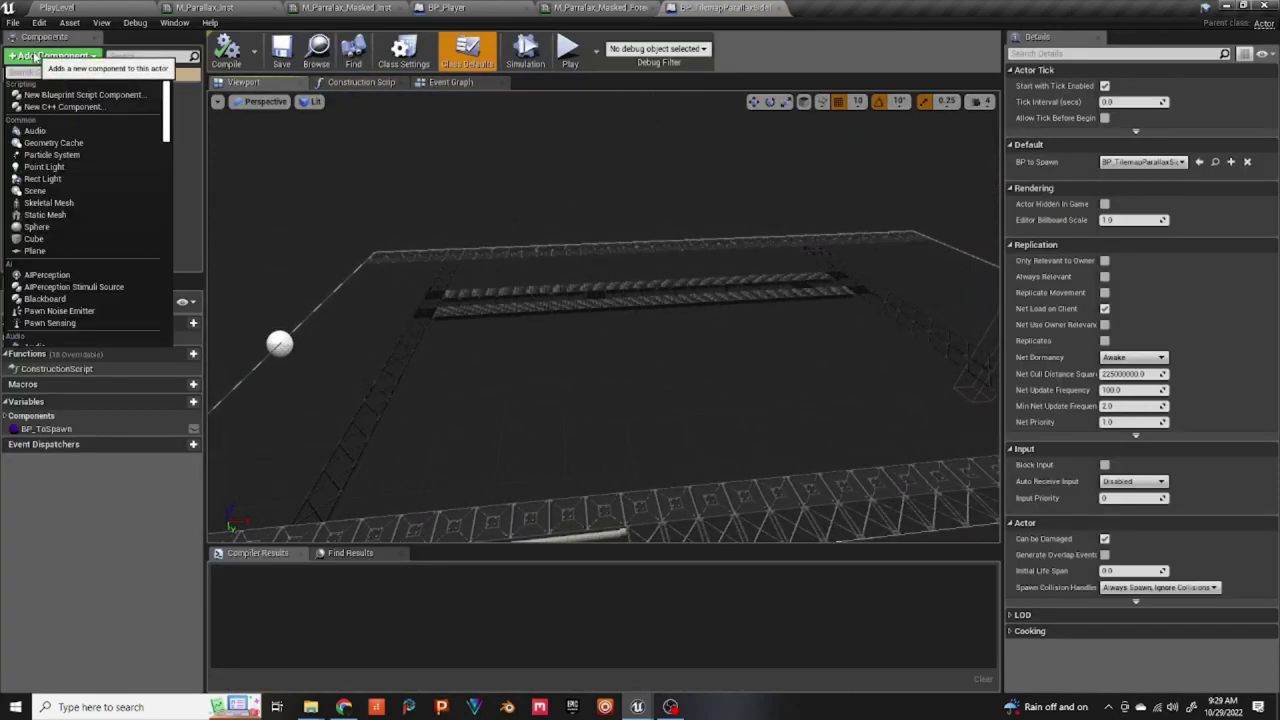
click(48, 250)
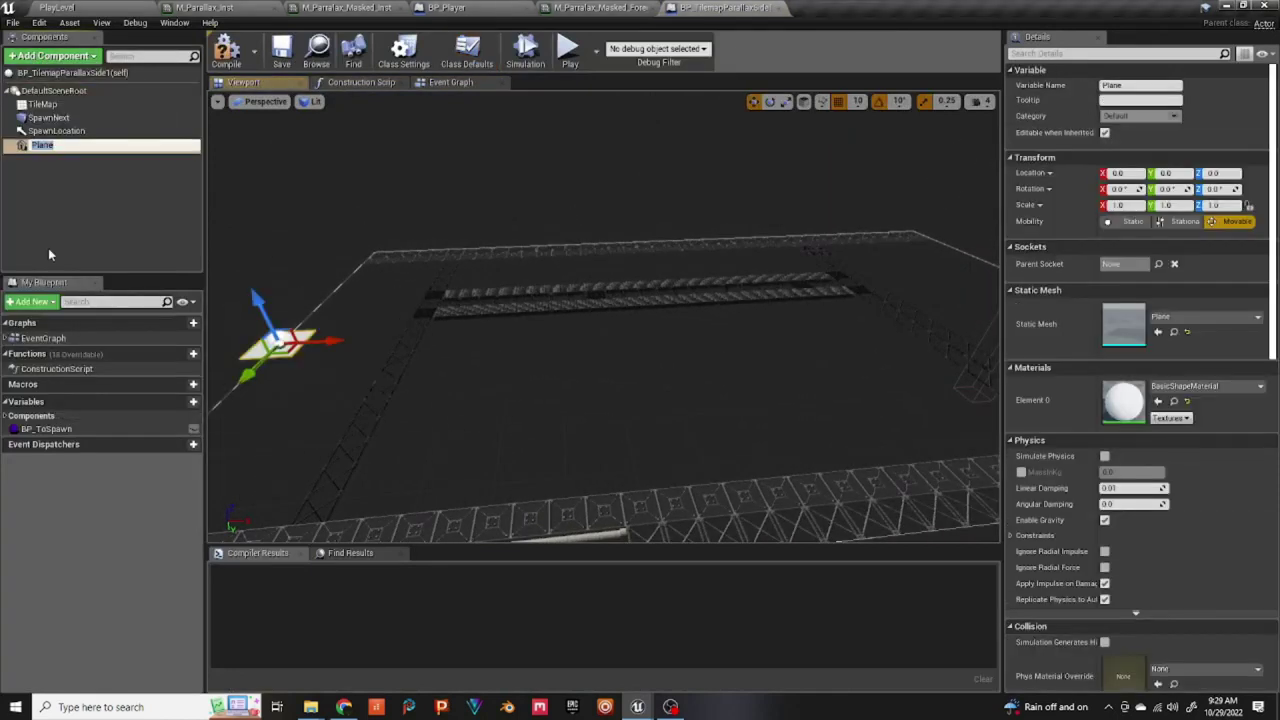
- Set the Plane component's X location to 960 and its scale to 19.2 in X and 10.5 in Y
click(1118, 173)
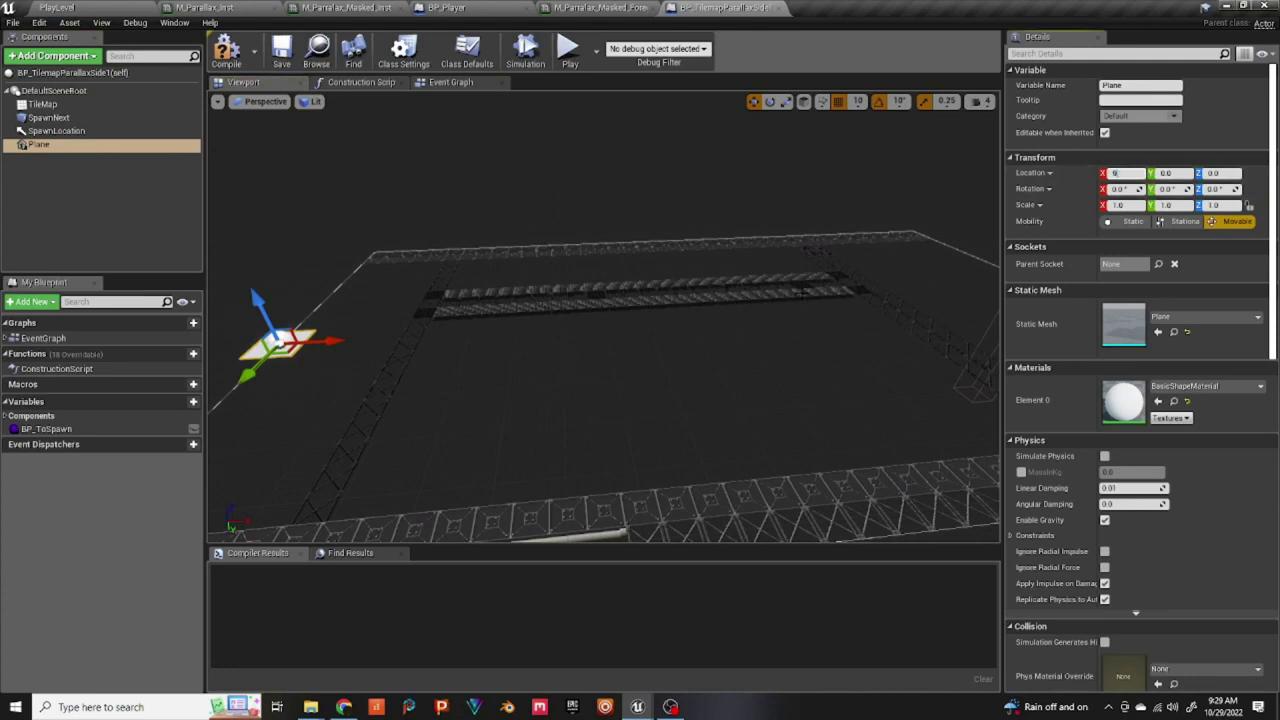
text(960)
key(Tab)
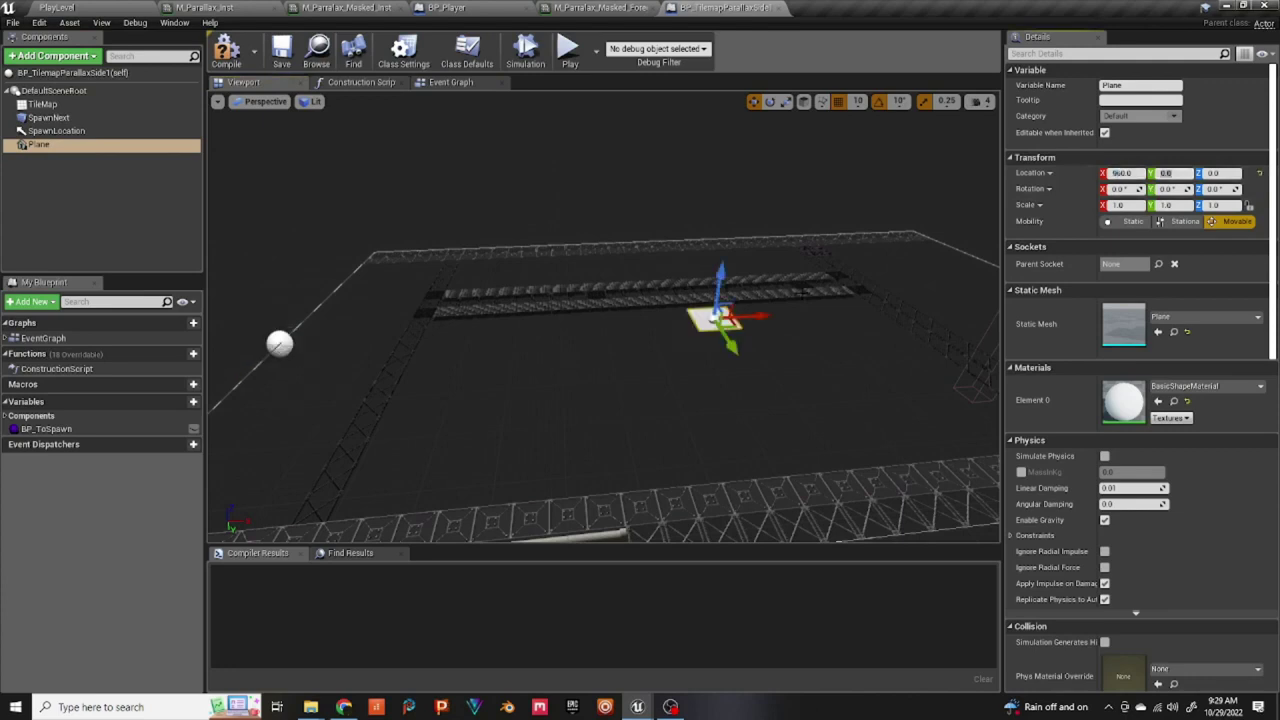
click(1116, 205)
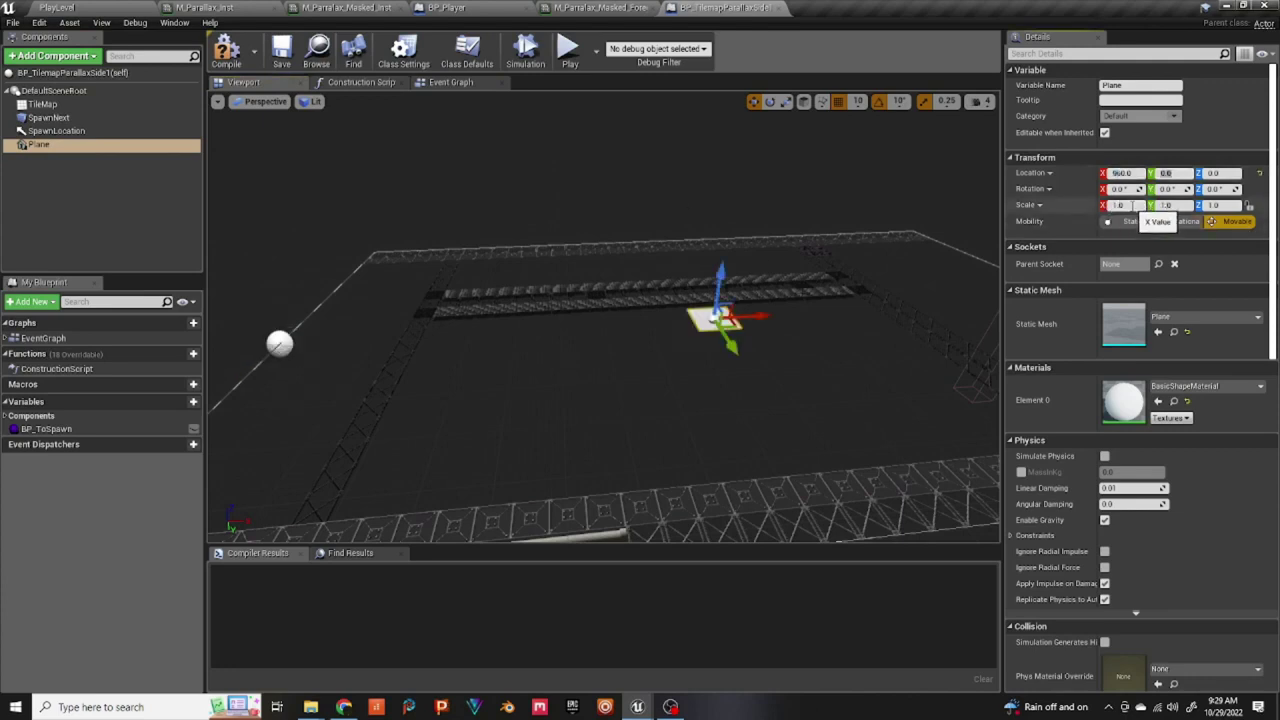
text(5)
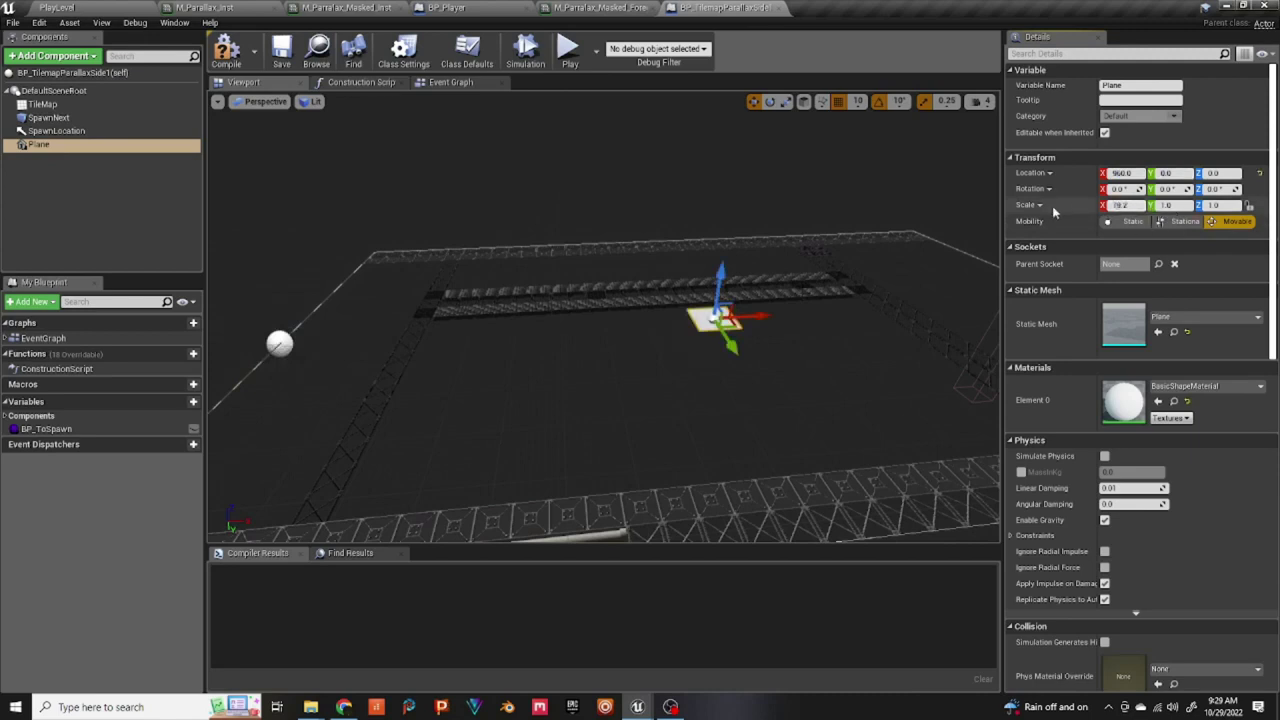
key(Tab)
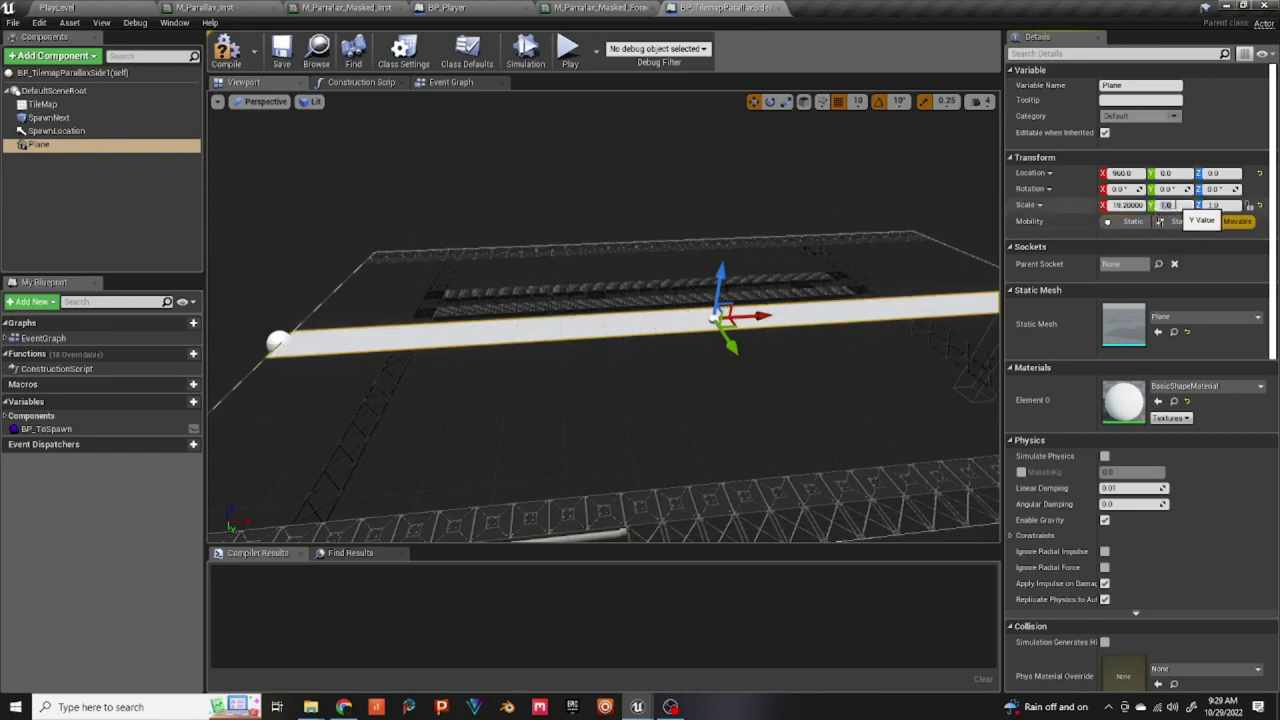
text(10.5)
key(Tab)
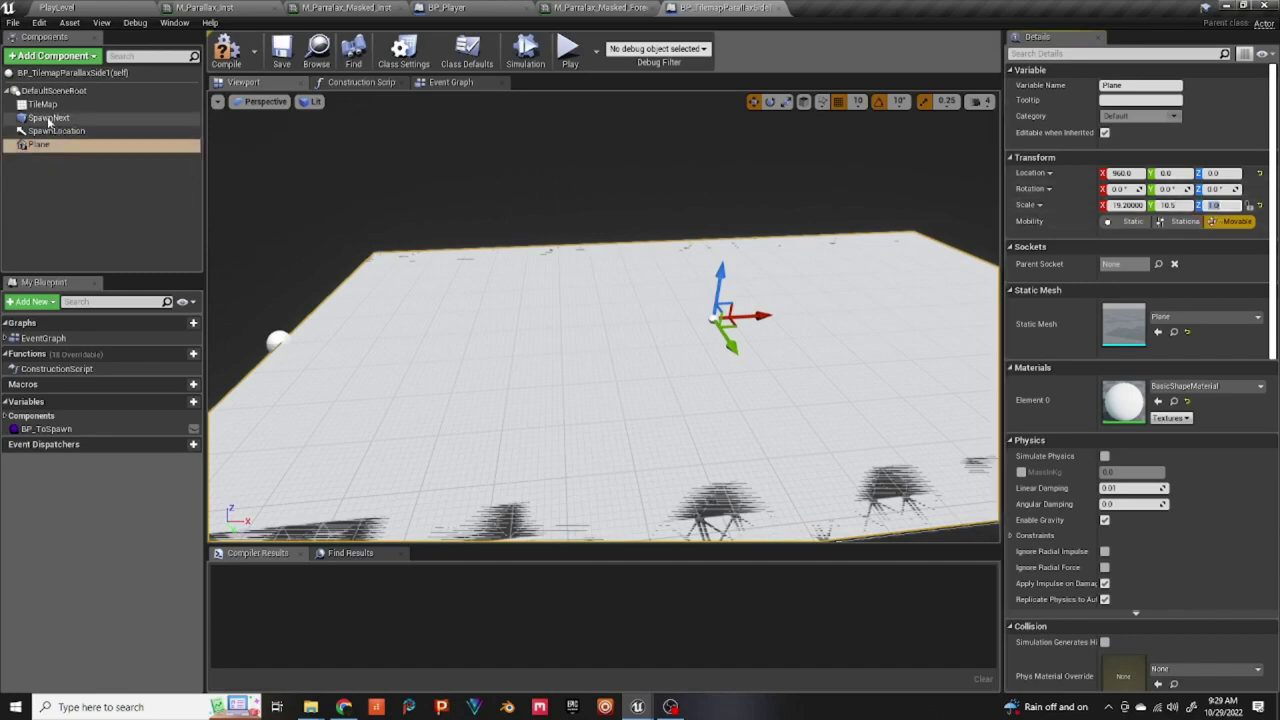
- Examine the TileMap component's material, collision, lighting and rendering settings
click(40, 105)
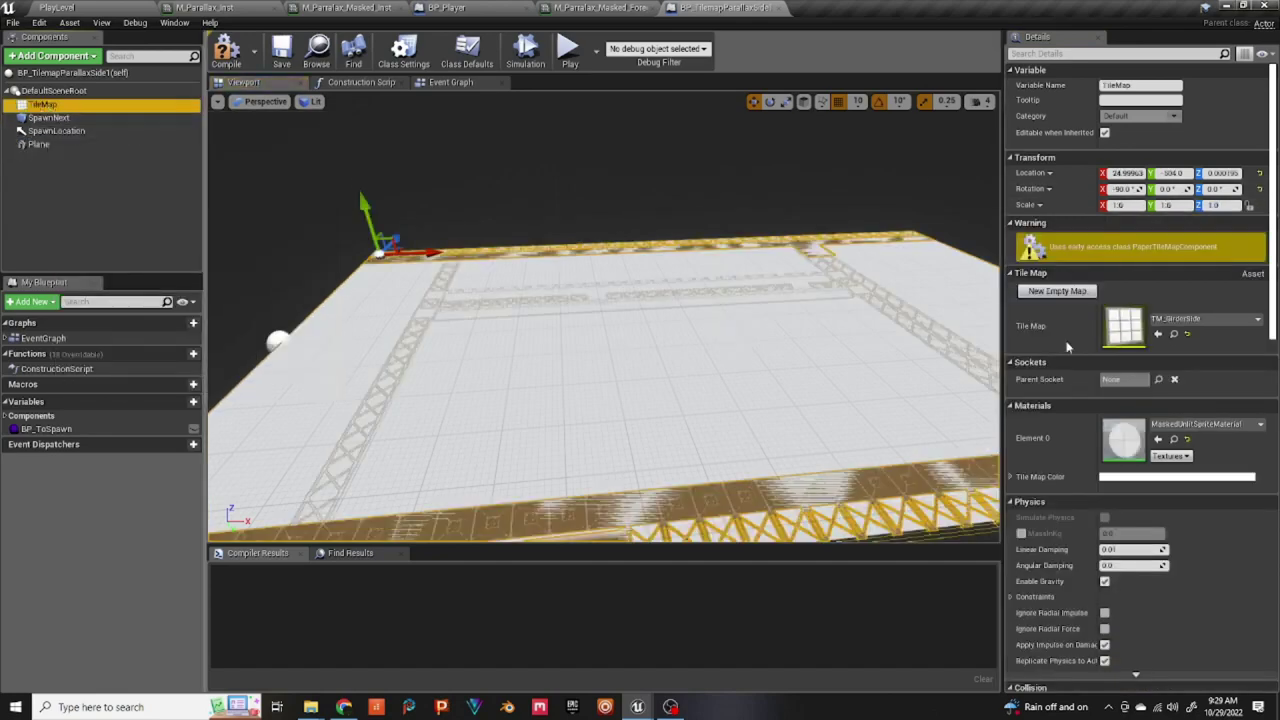
scroll(1276, 418, down, 5)
scroll(1276, 418, down, 6)
scroll(1265, 457, up, 3)
scroll(1265, 457, down, 4)
scroll(1265, 457, up, 5)
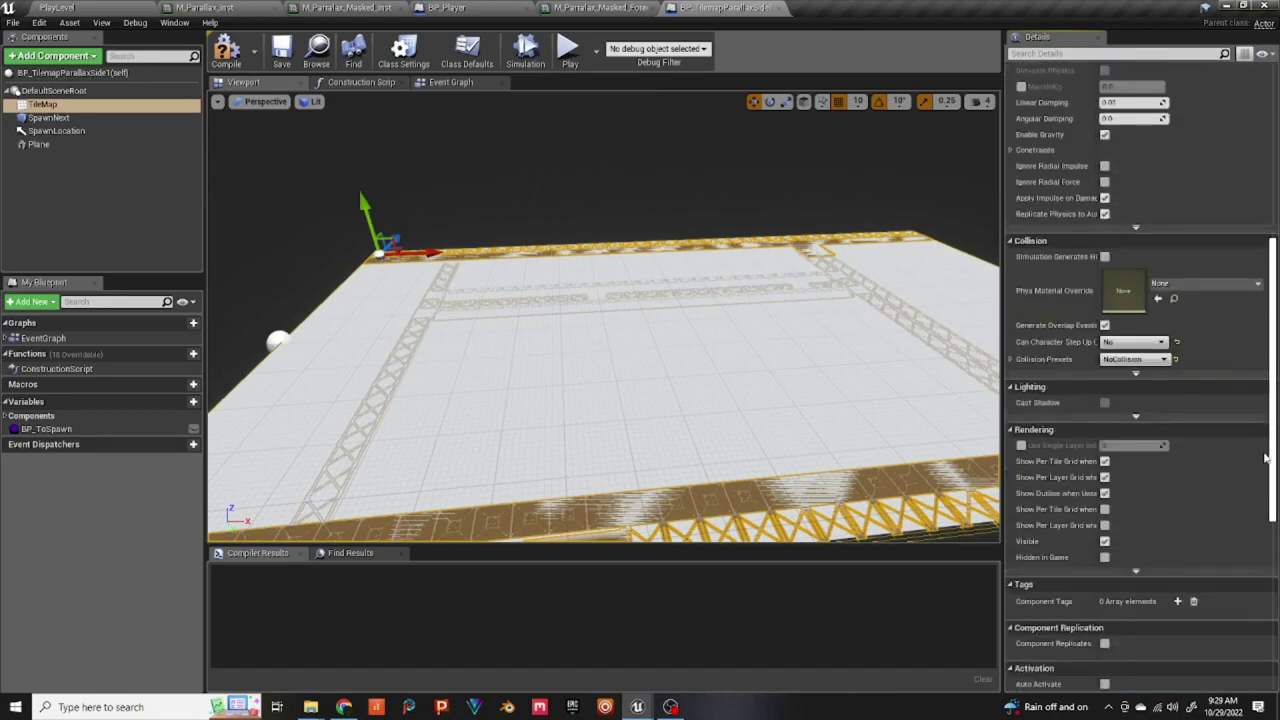
drag(1265, 457, 1270, 512)
scroll(1270, 512, up, 10)
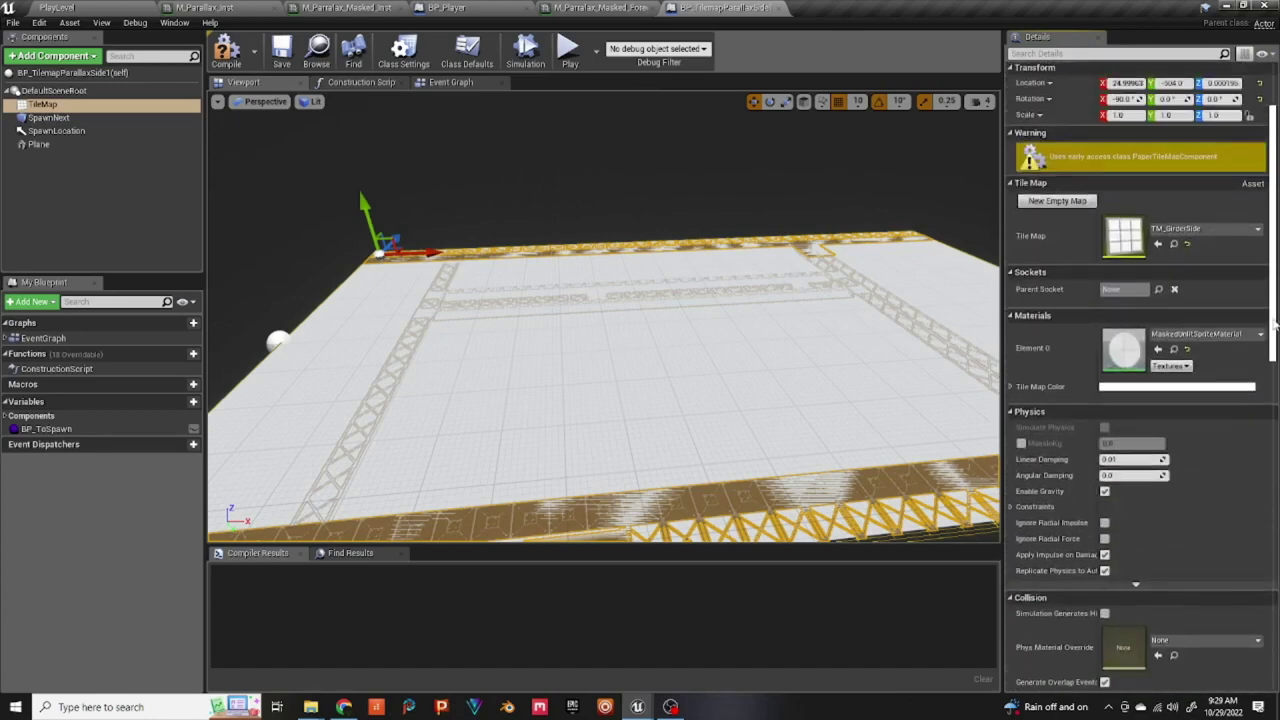
scroll(1276, 570, down, 10)
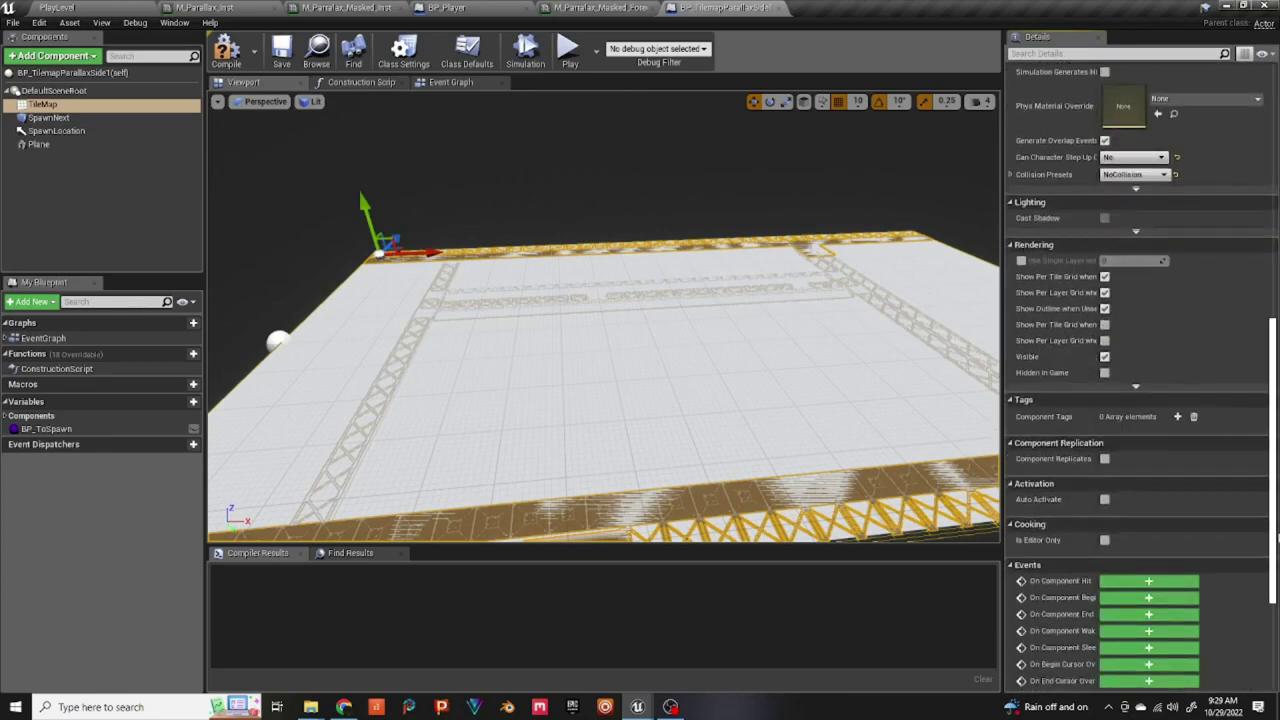
scroll(1277, 570, down, 3)
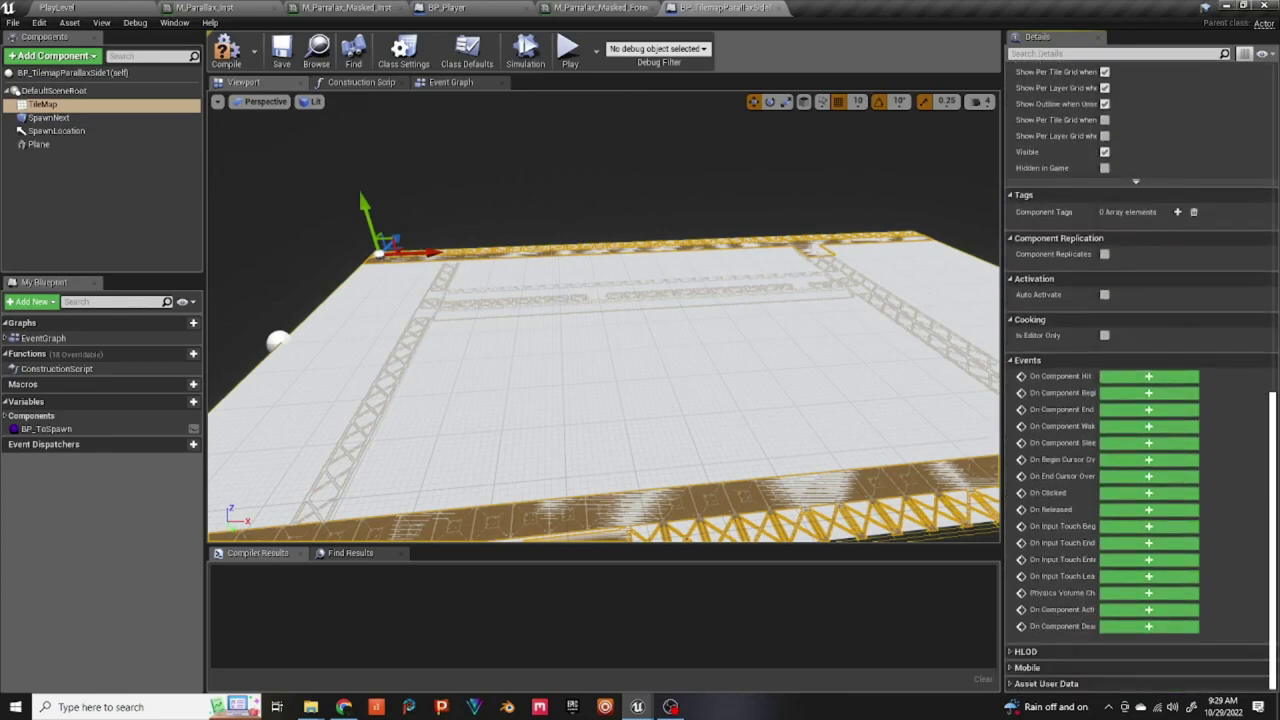
scroll(1143, 375, up, 5)
scroll(1140, 378, up, 9)
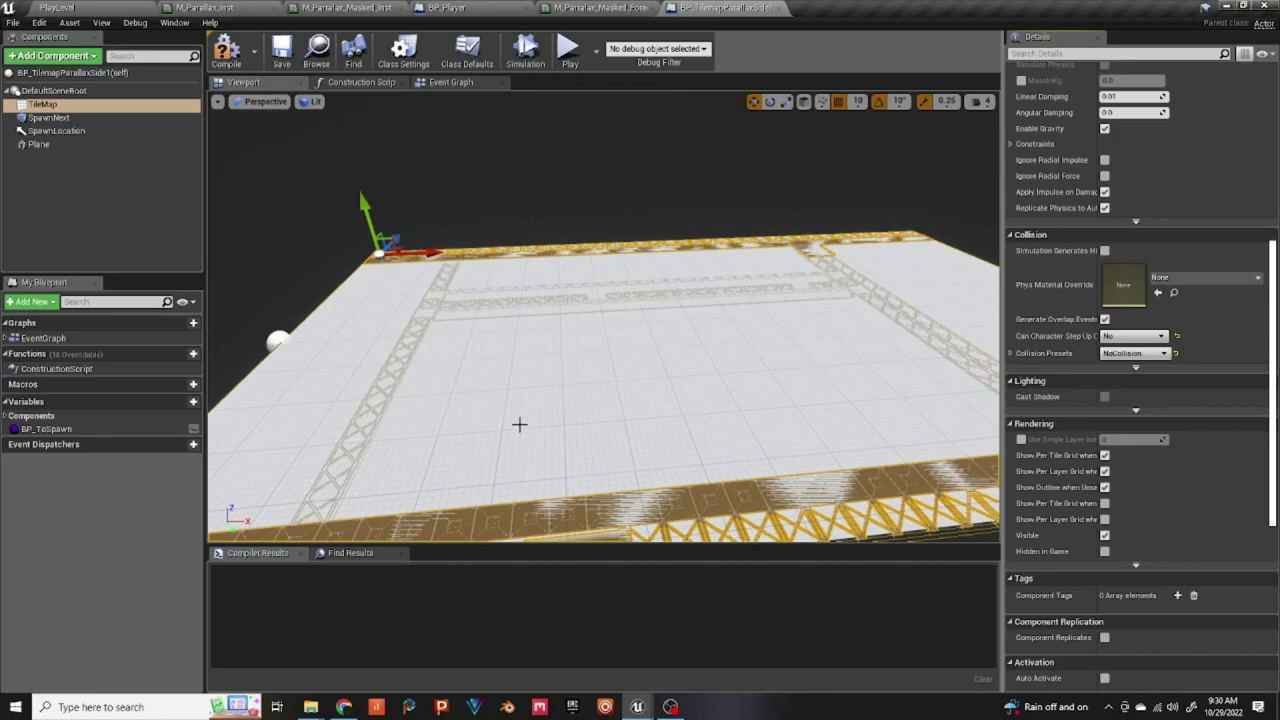
- Delete the TileMap component and remove the Set Tile Map node that follows Event BeginPlay in the event graph
key(Delete)
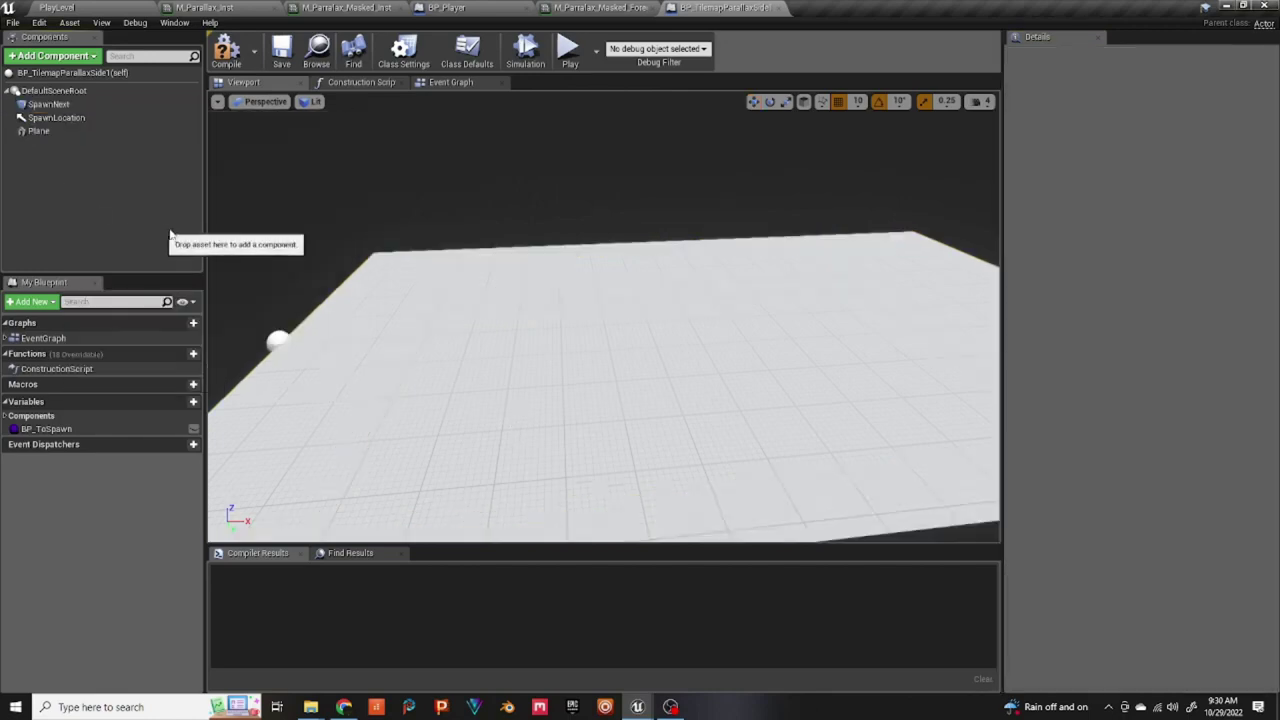
click(442, 83)
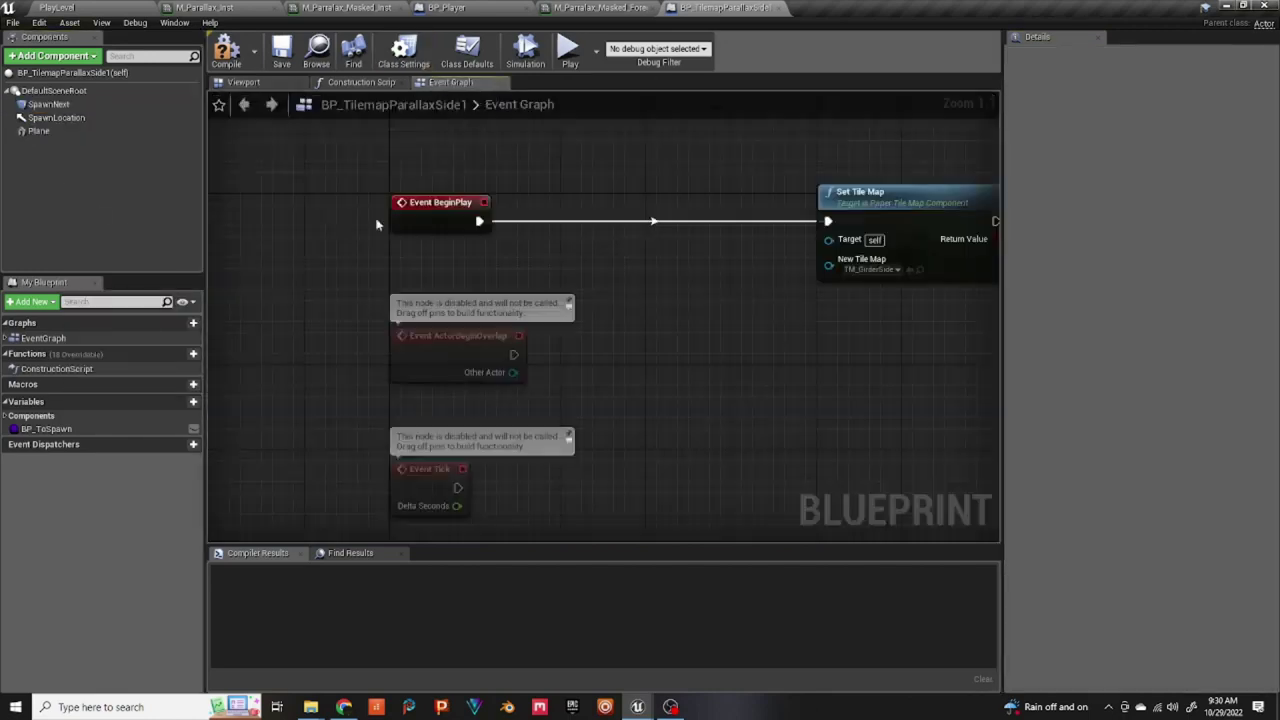
click(893, 194)
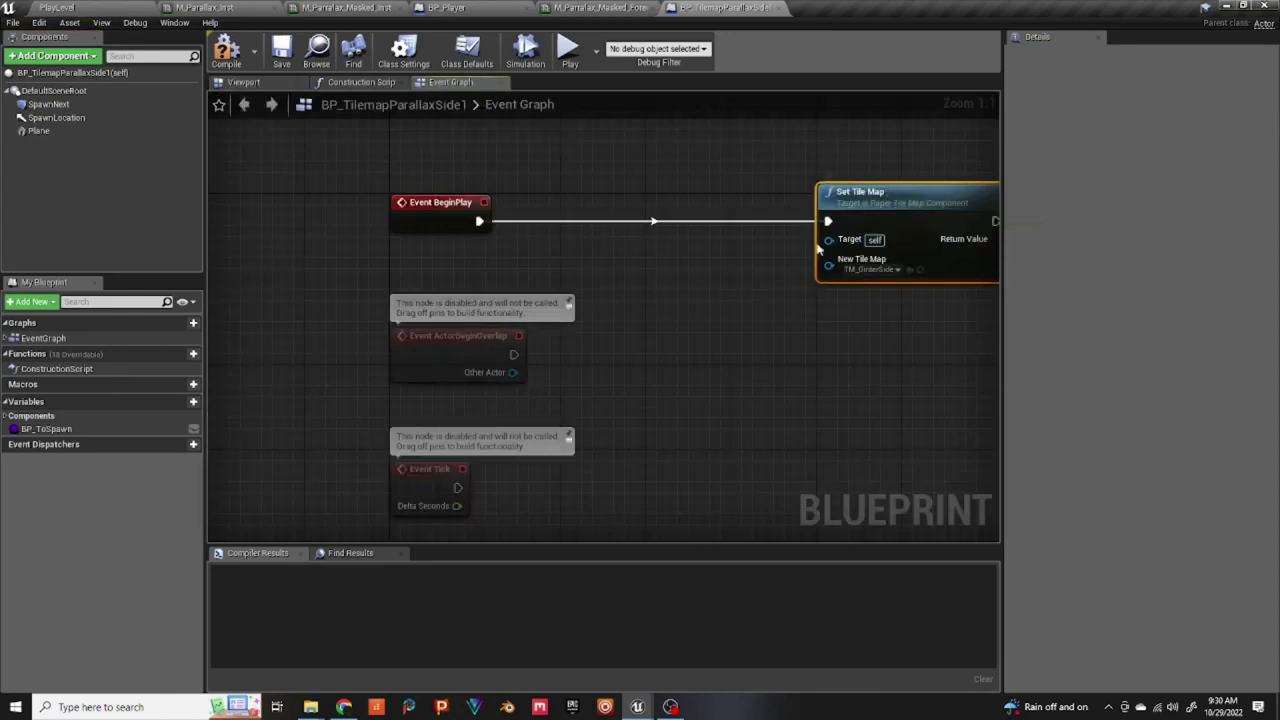
key(Delete)
- Disable Cast Shadow on the Plane component and compile the blueprint
click(283, 85)
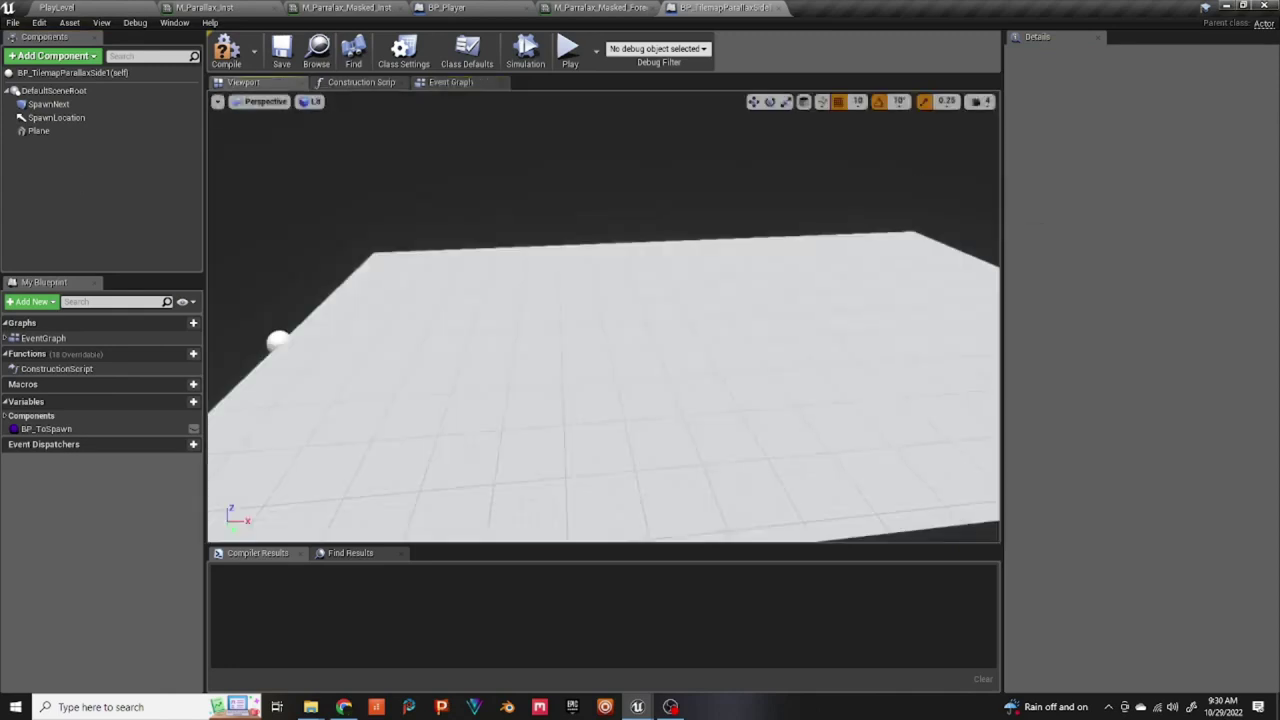
click(563, 309)
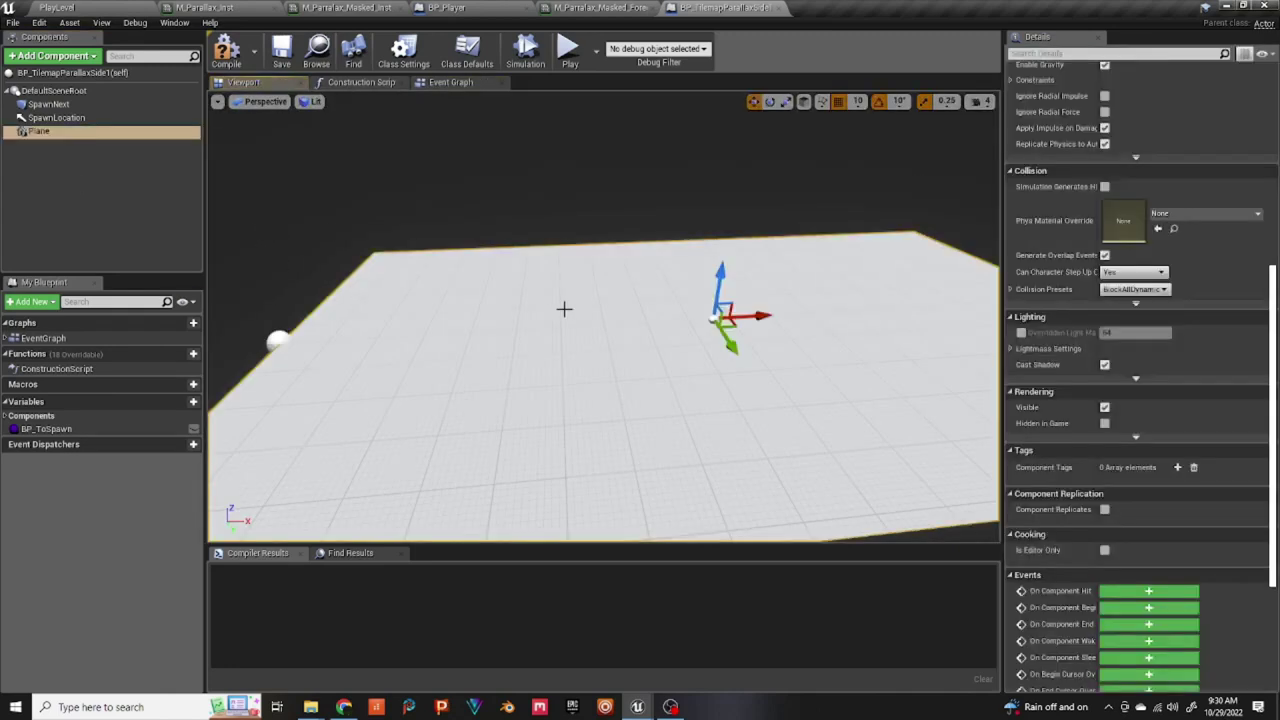
scroll(1275, 395, down, 5)
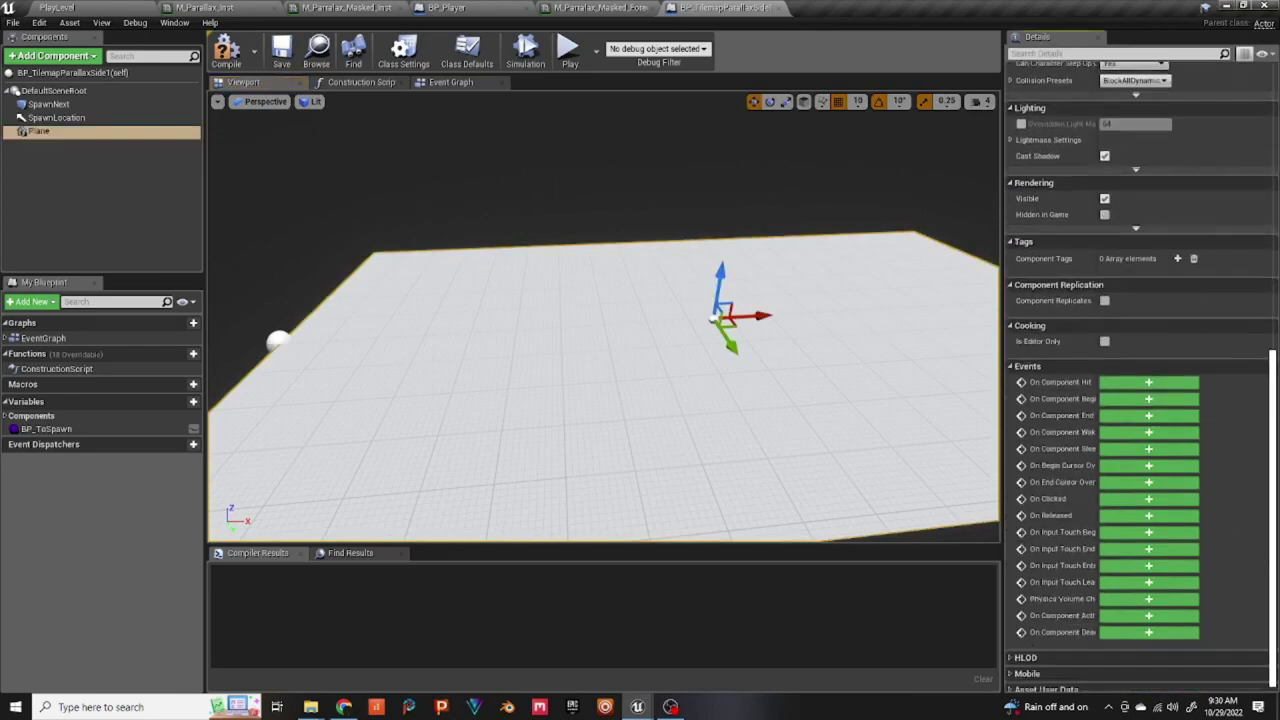
click(1104, 199)
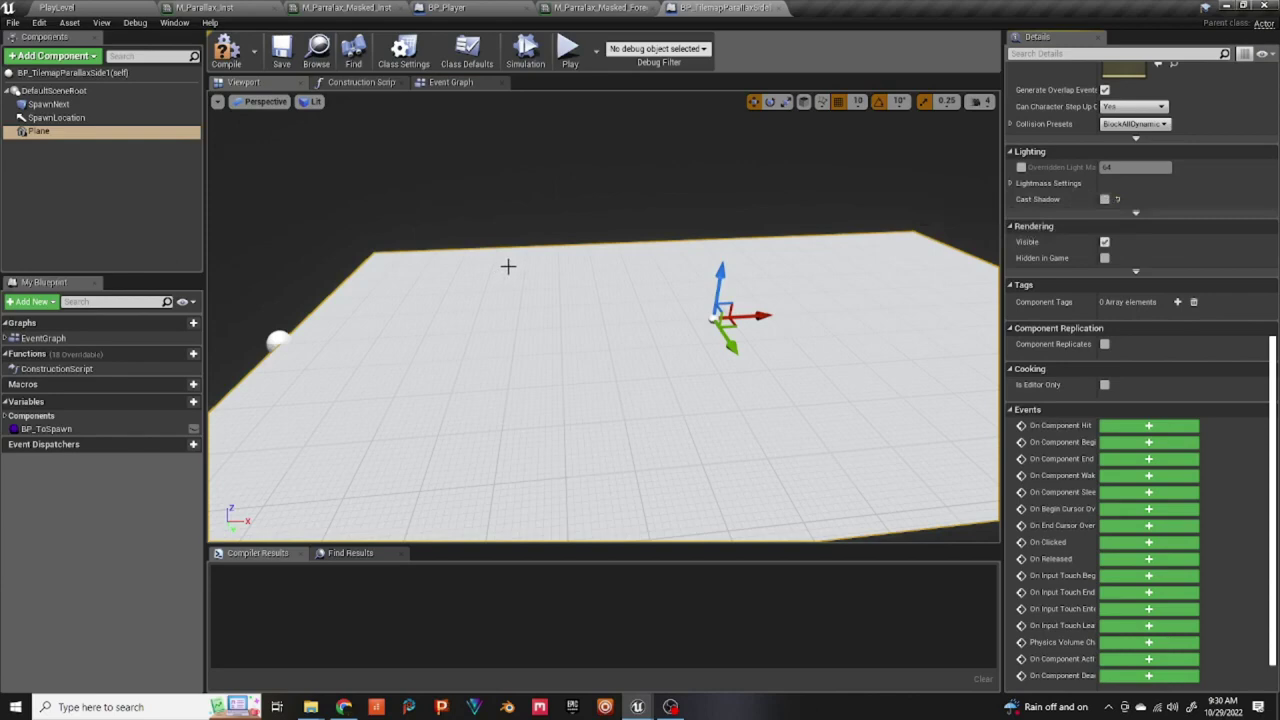
click(226, 50)
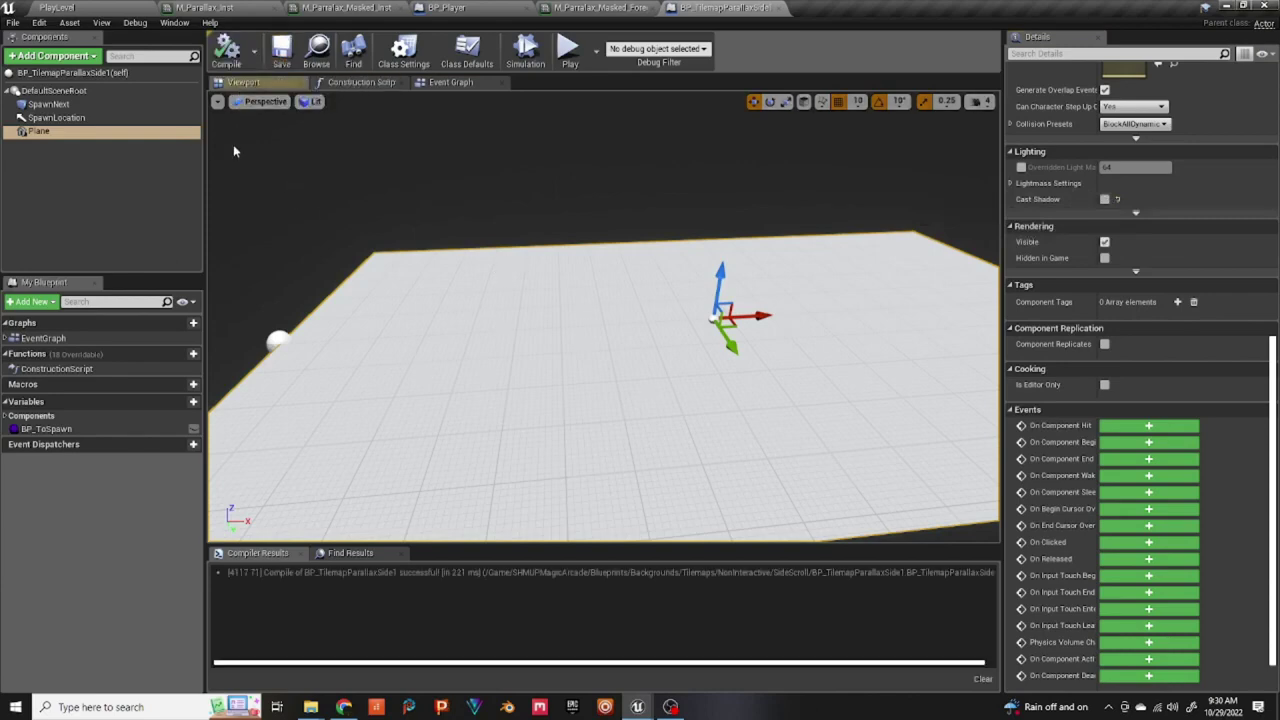
- Assign the M_Parralax_Masked_Foreground material instance to the Plane component and save the blueprint
drag(1272, 346, 1276, 128)
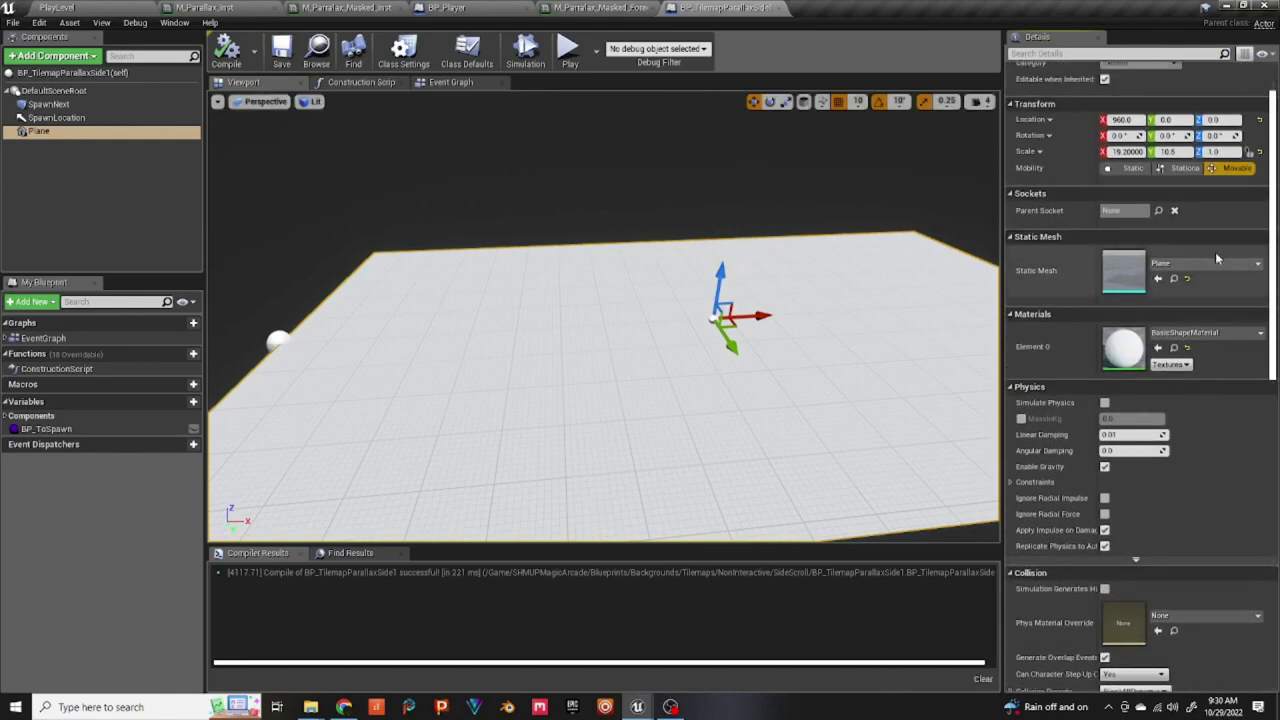
click(1200, 334)
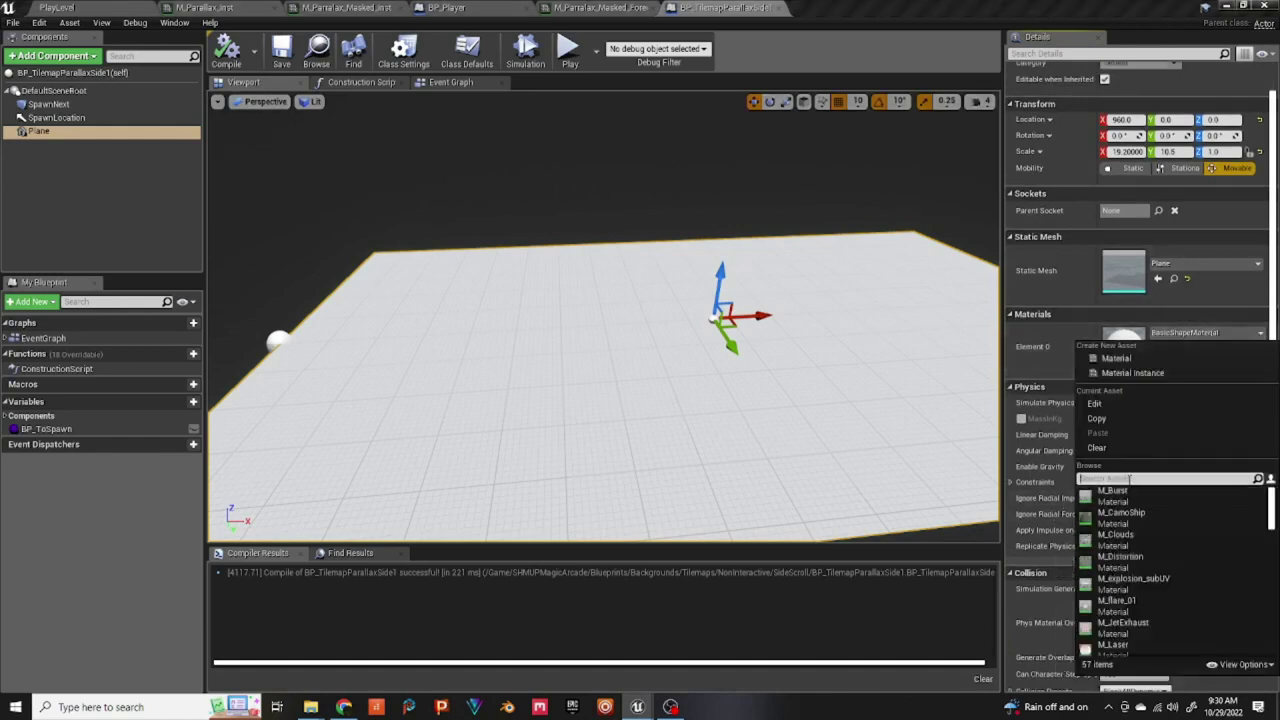
text(parall)
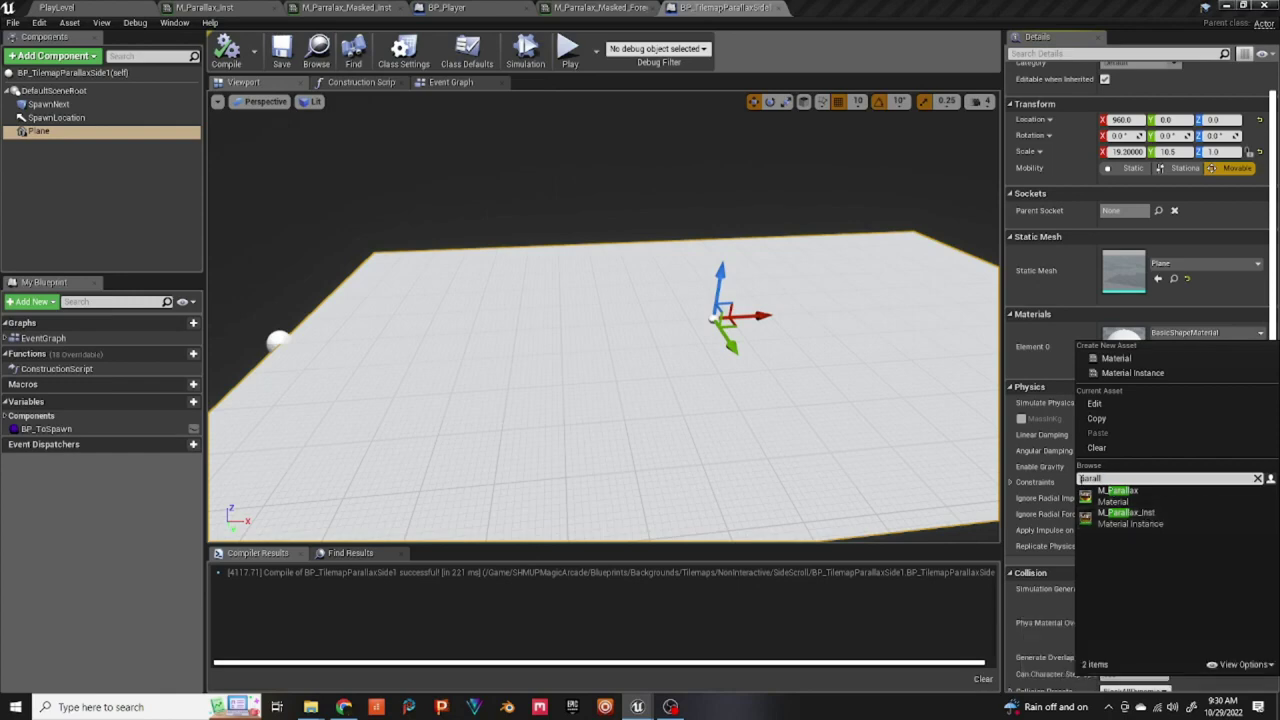
text(o)
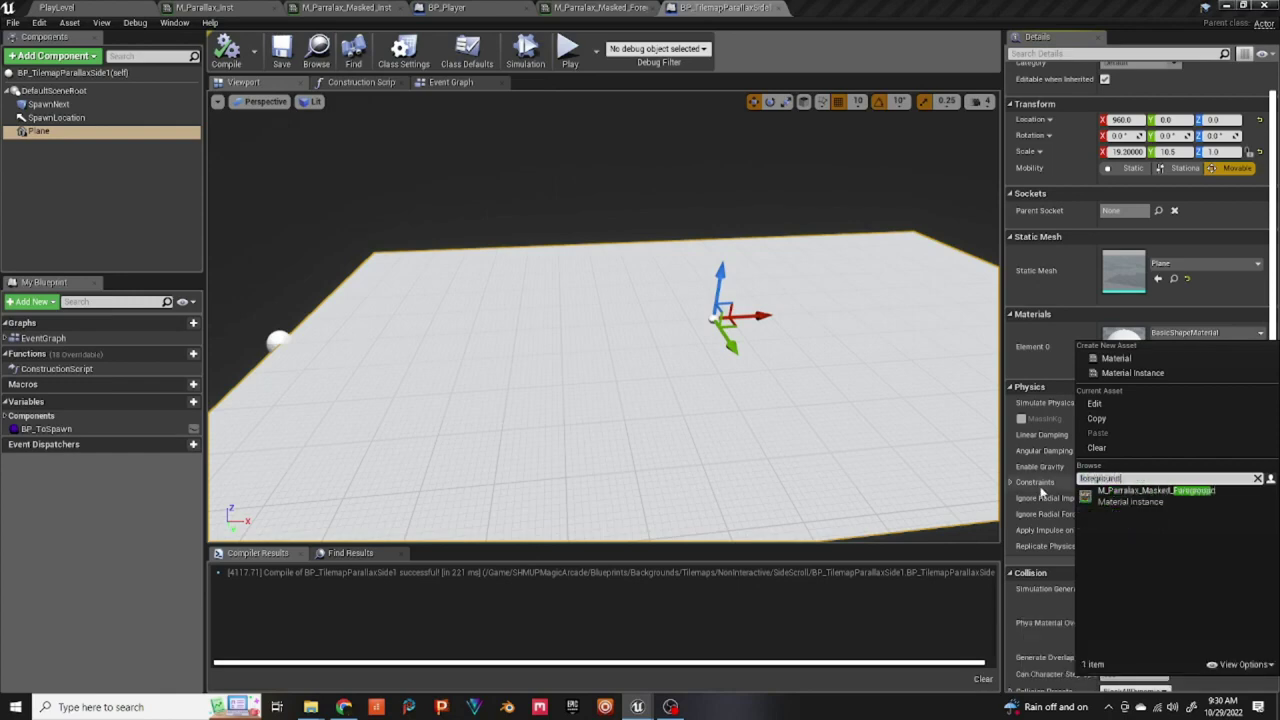
click(1121, 493)
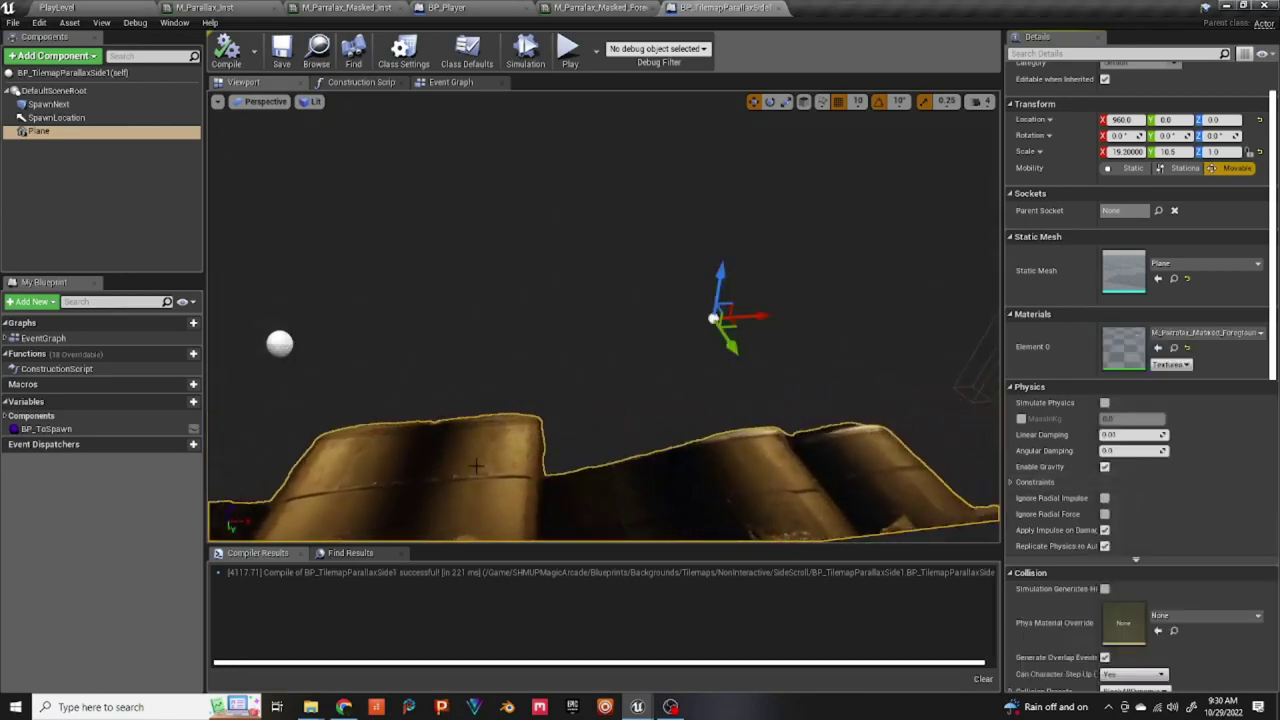
click(282, 50)
- Return to PlayLevel, play-test the level in the viewport to check the foreground layer, and stop the session
click(57, 7)
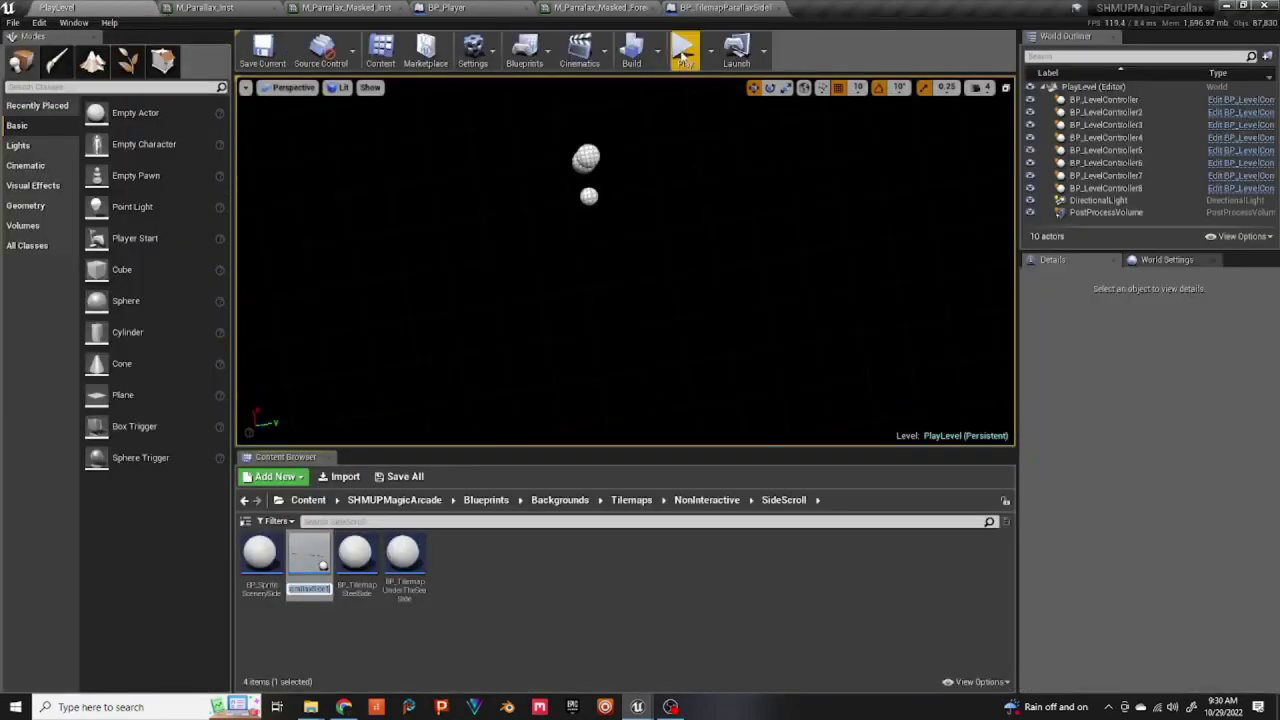
click(686, 48)
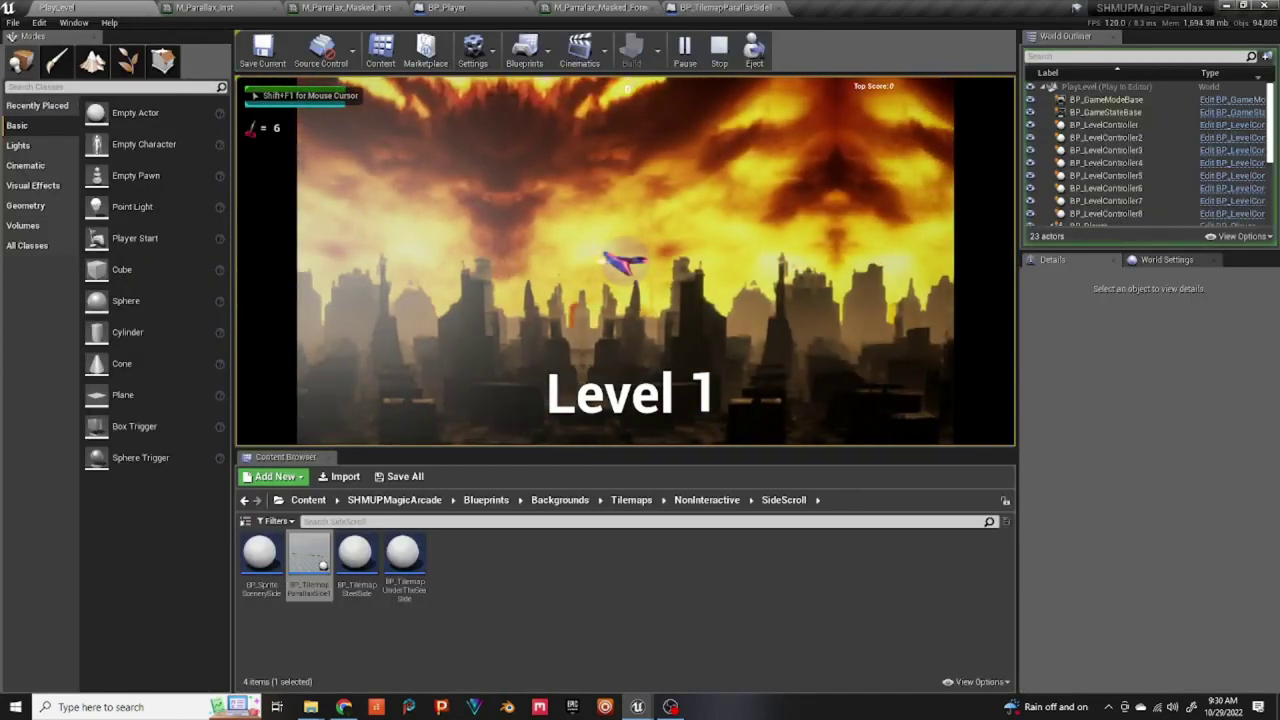
key(Escape)
- Add two Background Tile Map elements to BP_LevelController8 and set both to BP_TilemapParallaxSide1
click(1105, 188)
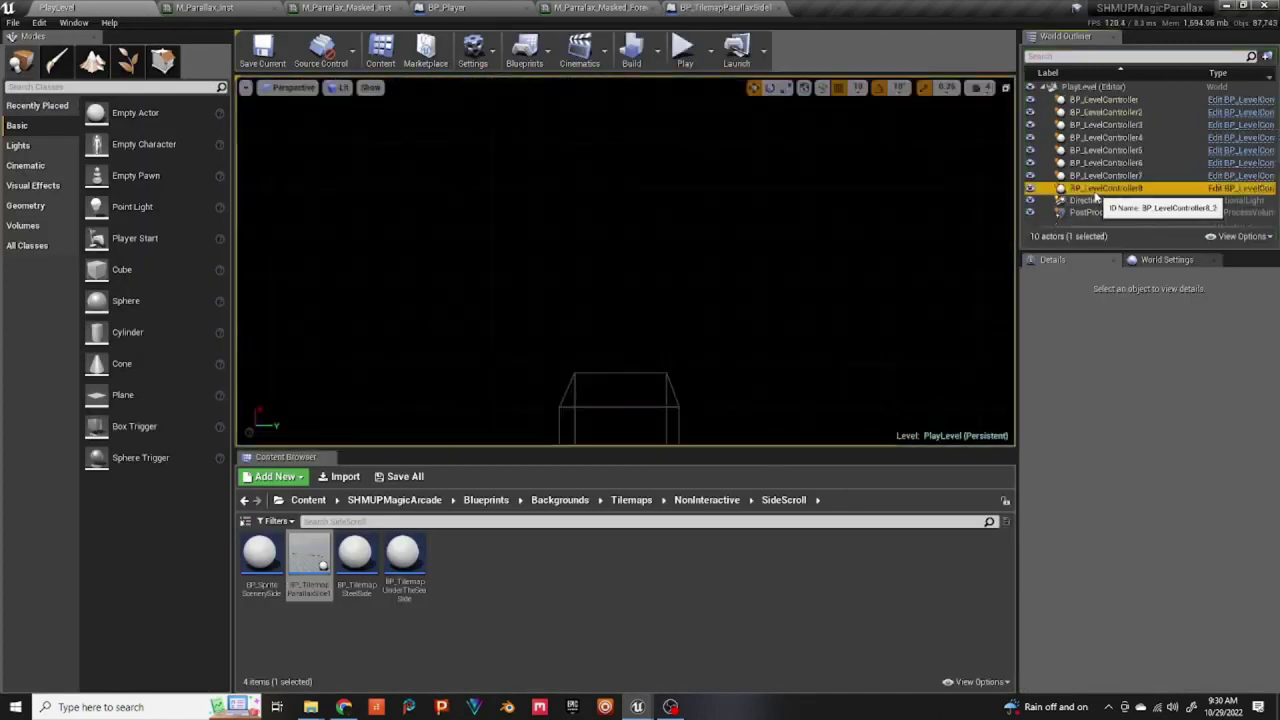
drag(1275, 385, 1275, 403)
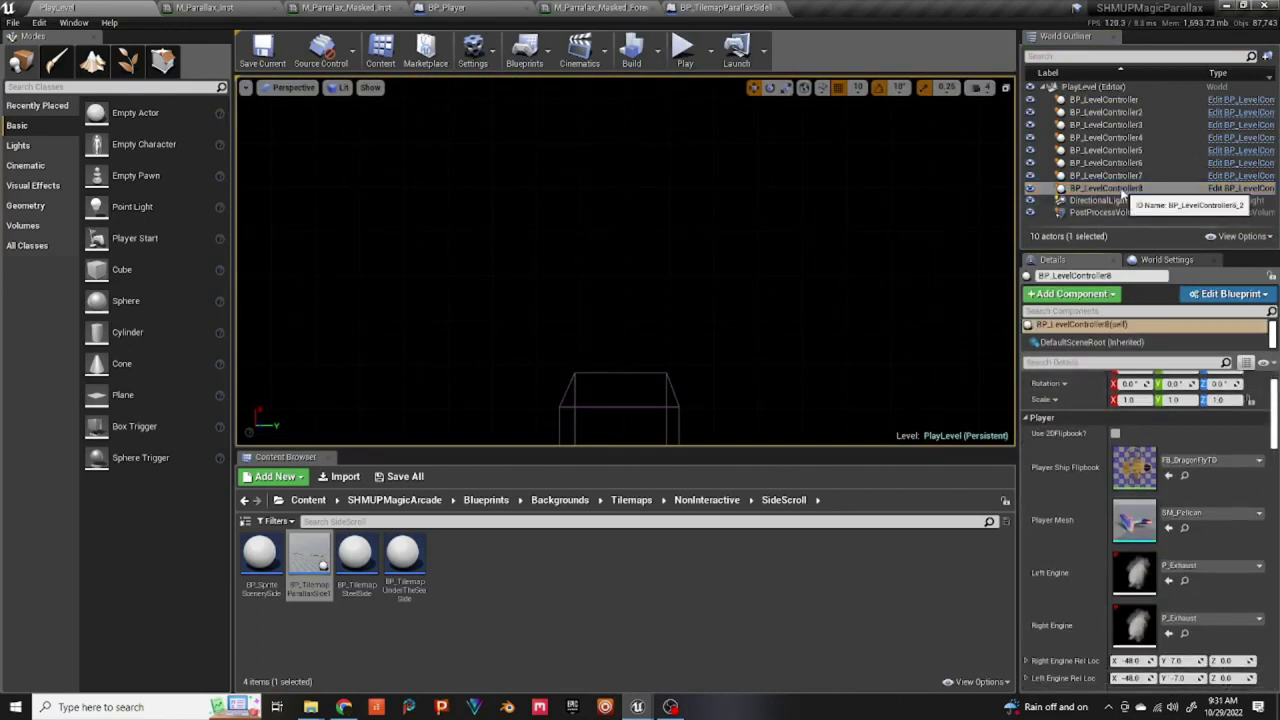
drag(1275, 405, 1273, 486)
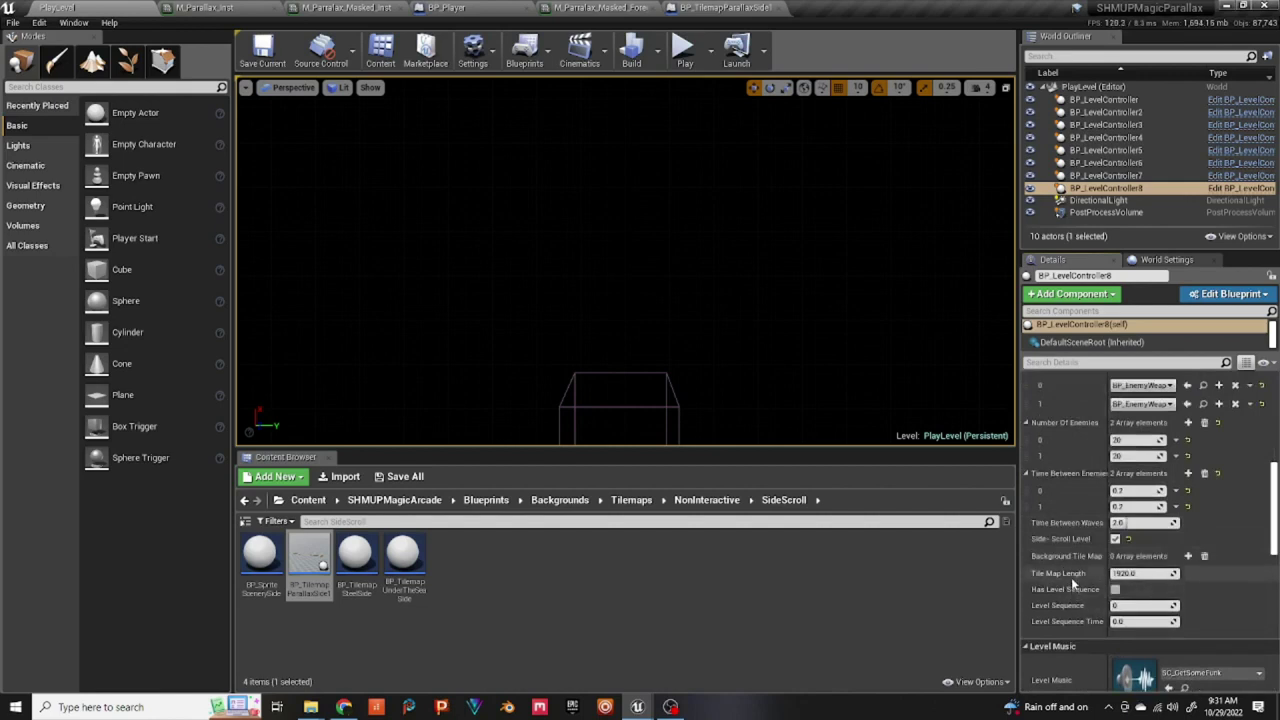
click(1188, 556)
click(1188, 556)
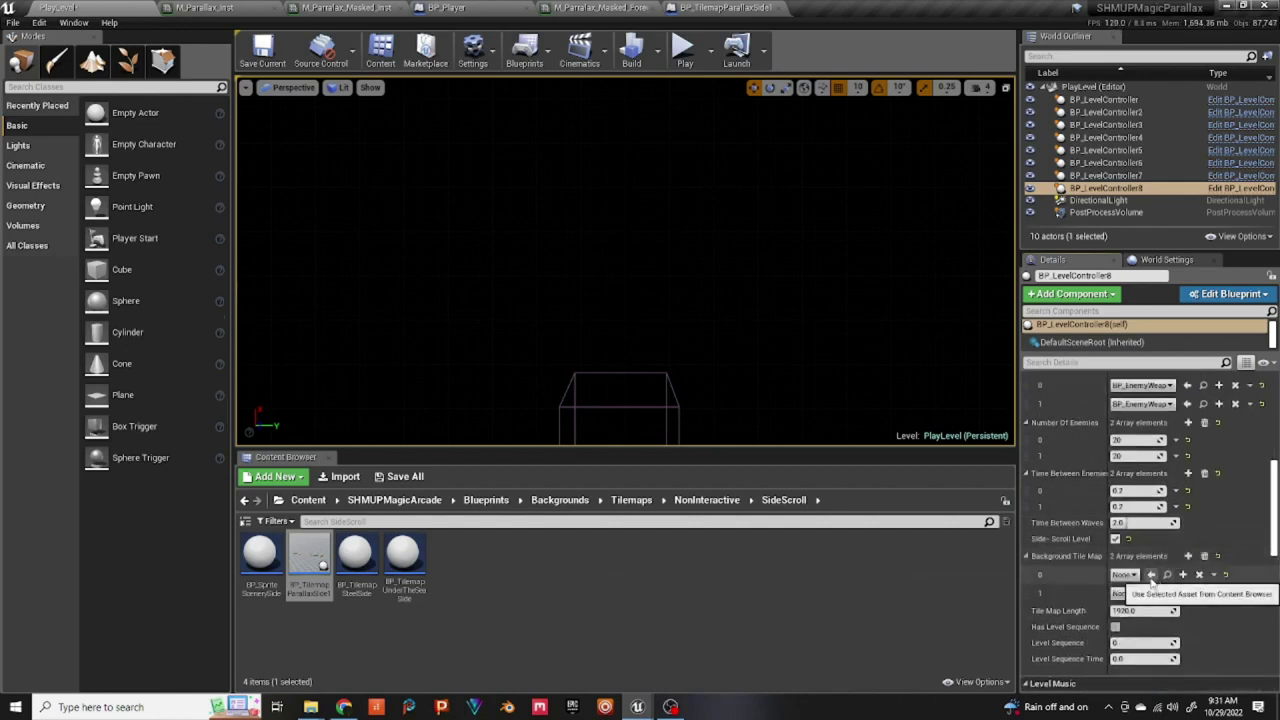
click(1151, 577)
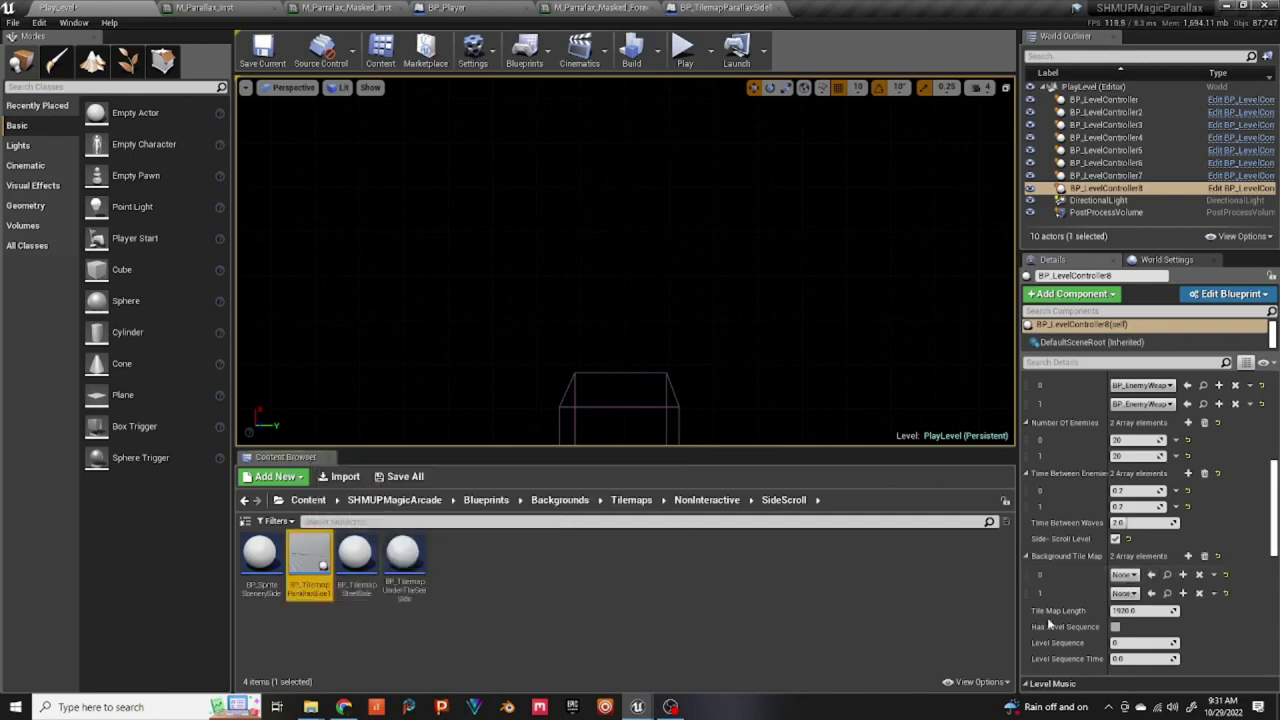
click(1151, 575)
click(1151, 593)
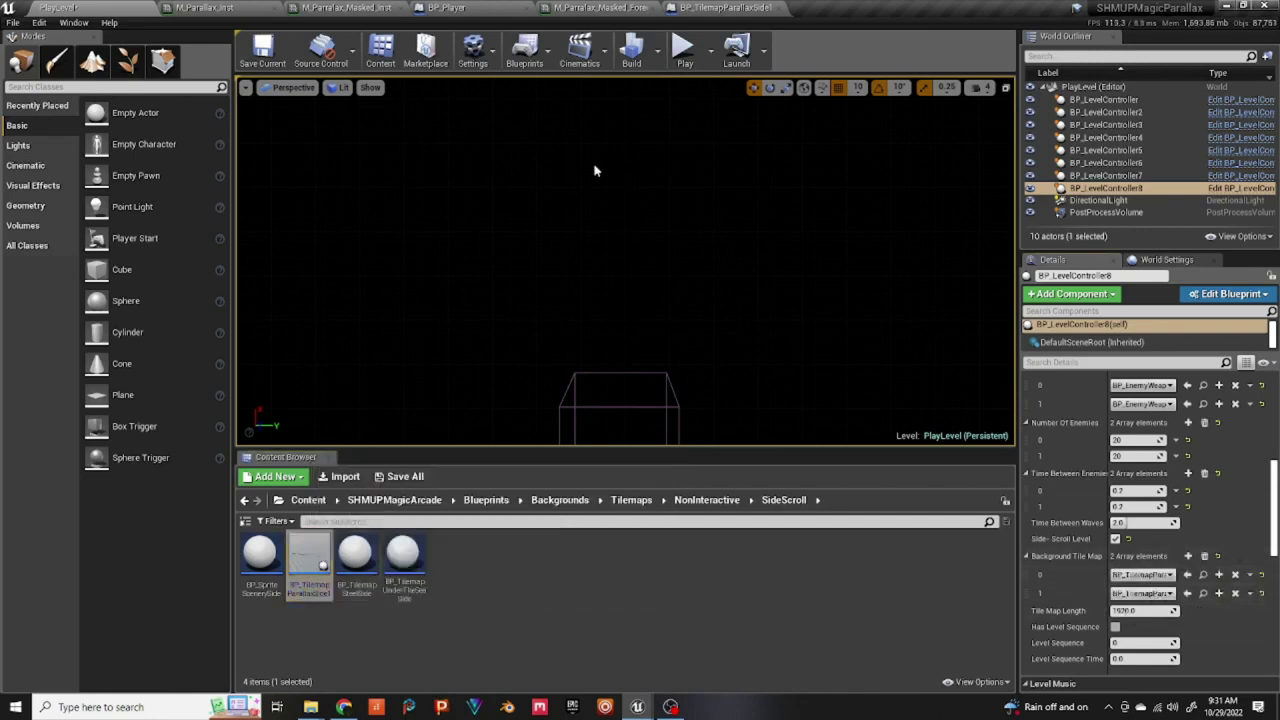
- Play-test the scrolling foreground in the viewport and in a maximized new editor window, pausing and resuming the game
click(684, 52)
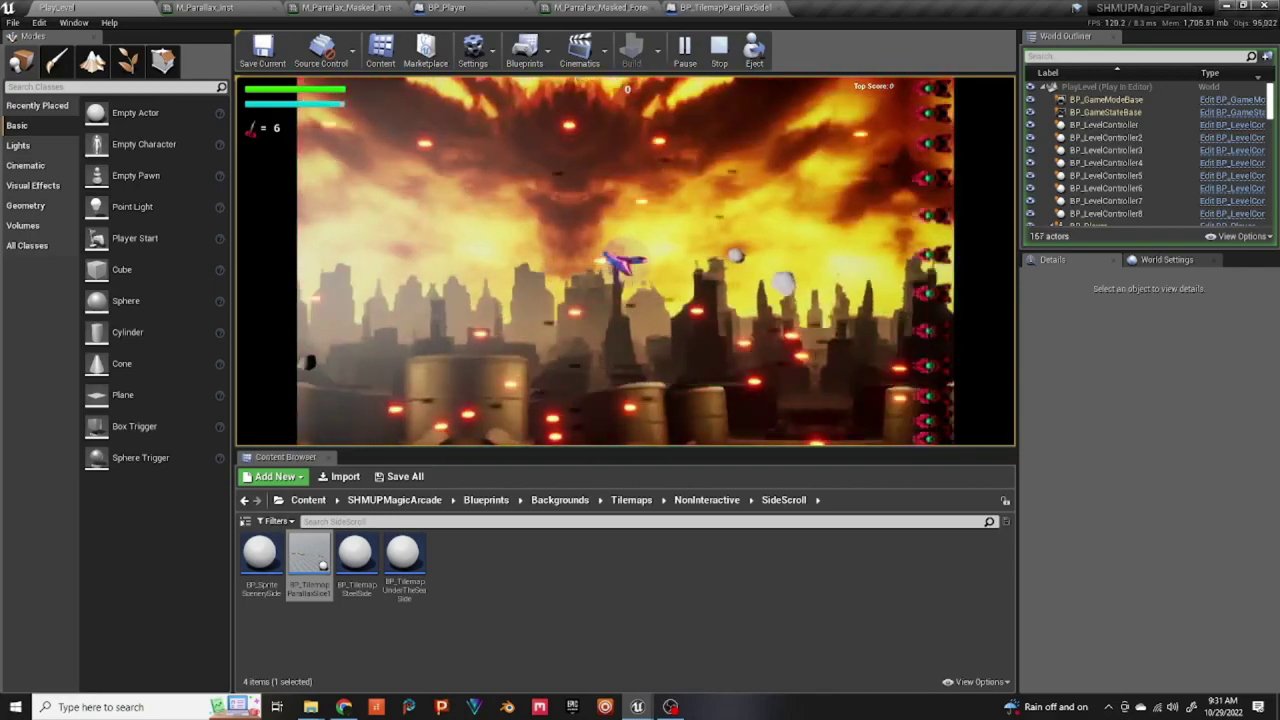
key(Escape)
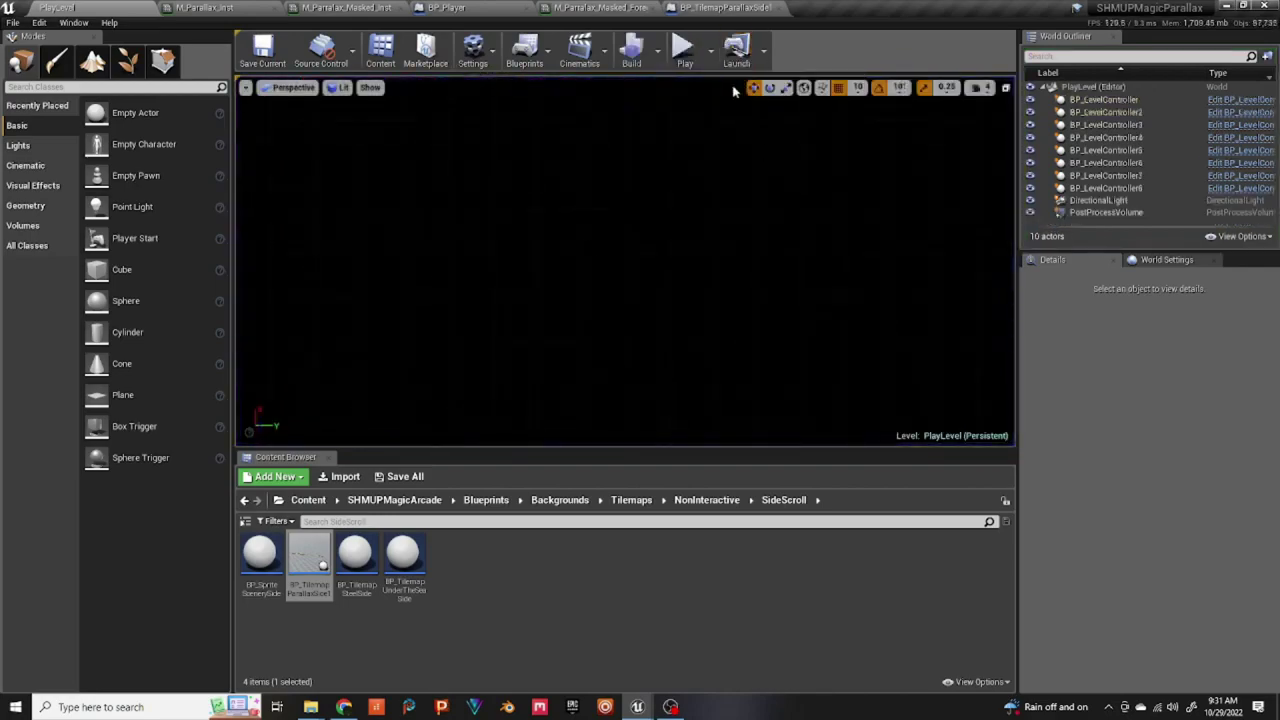
click(710, 50)
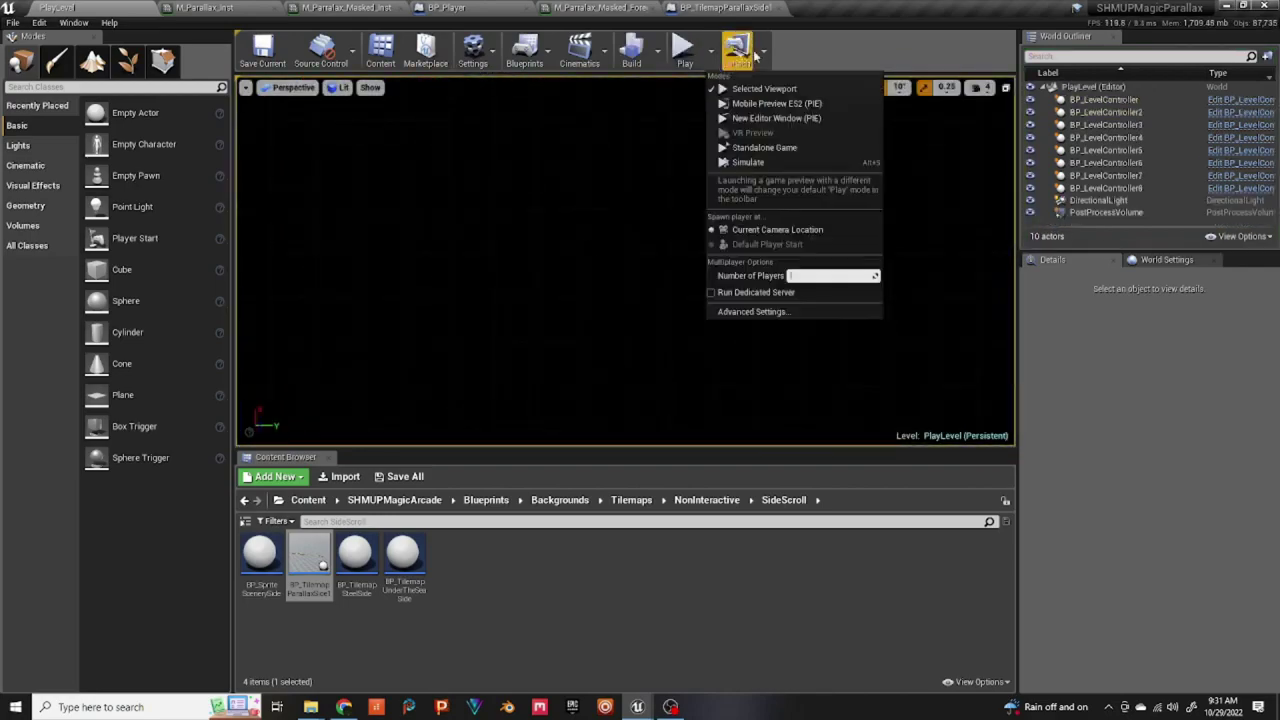
click(777, 119)
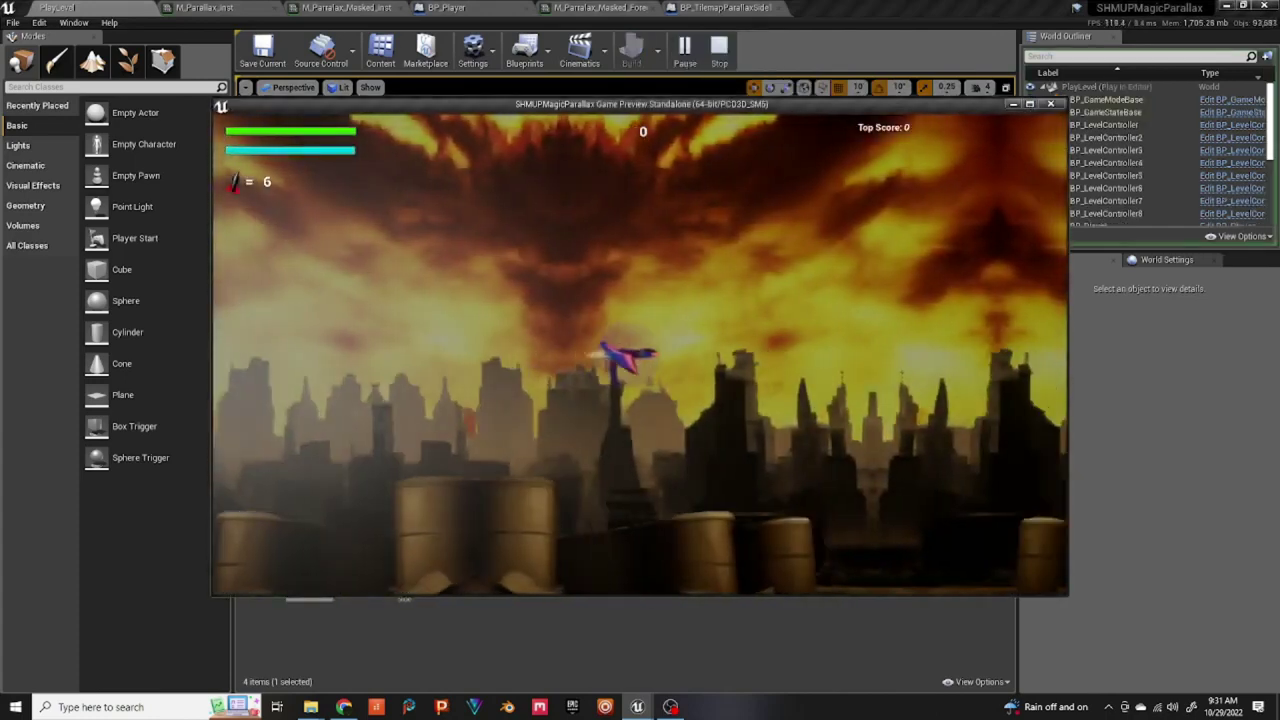
key(p)
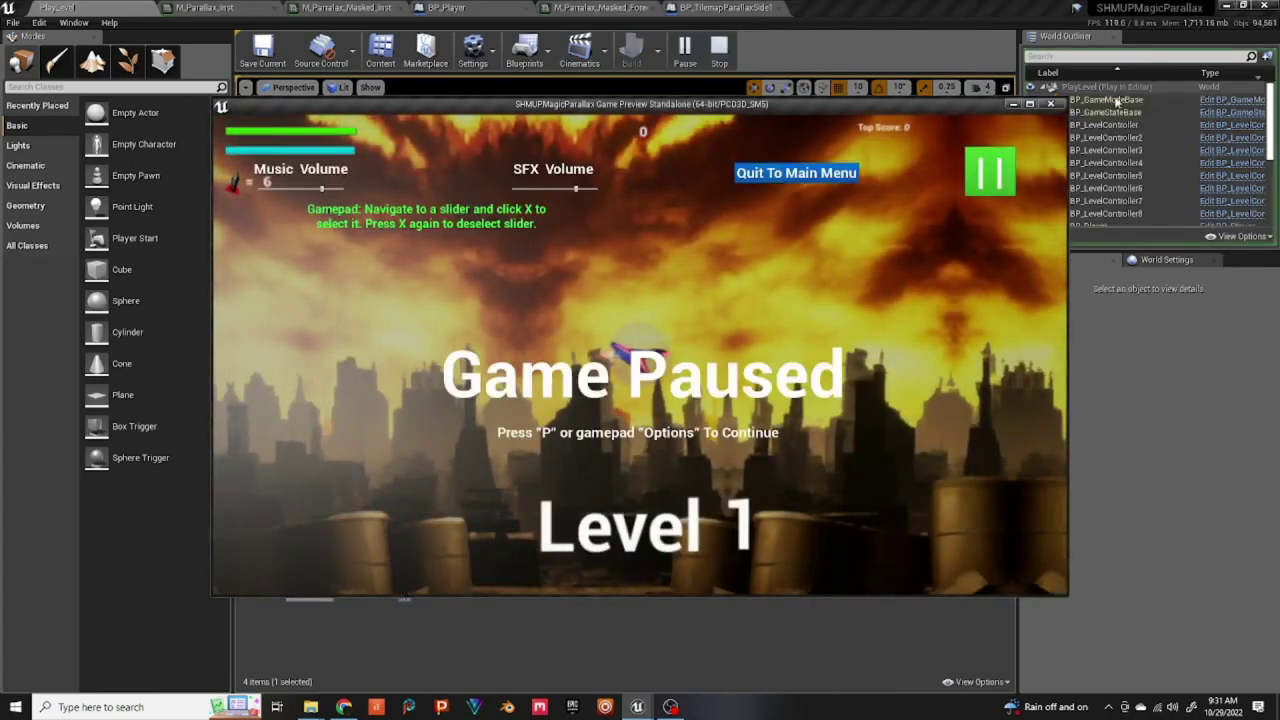
click(1031, 105)
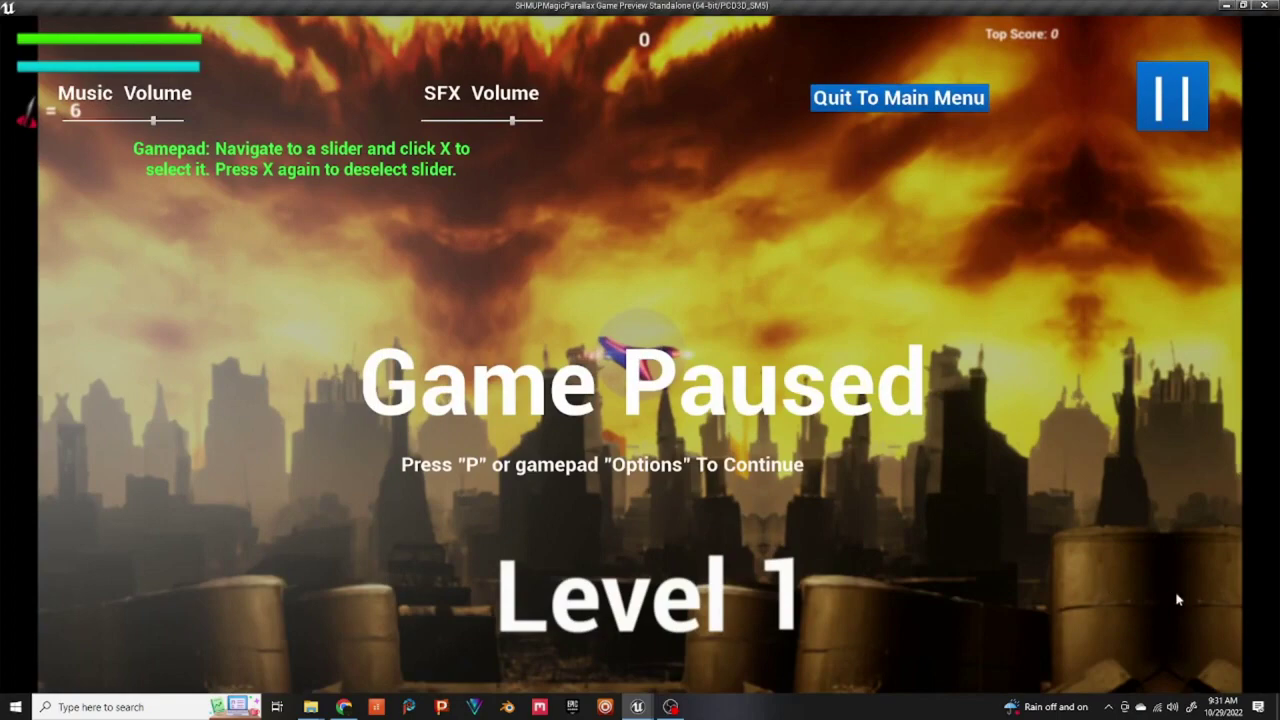
key(p)
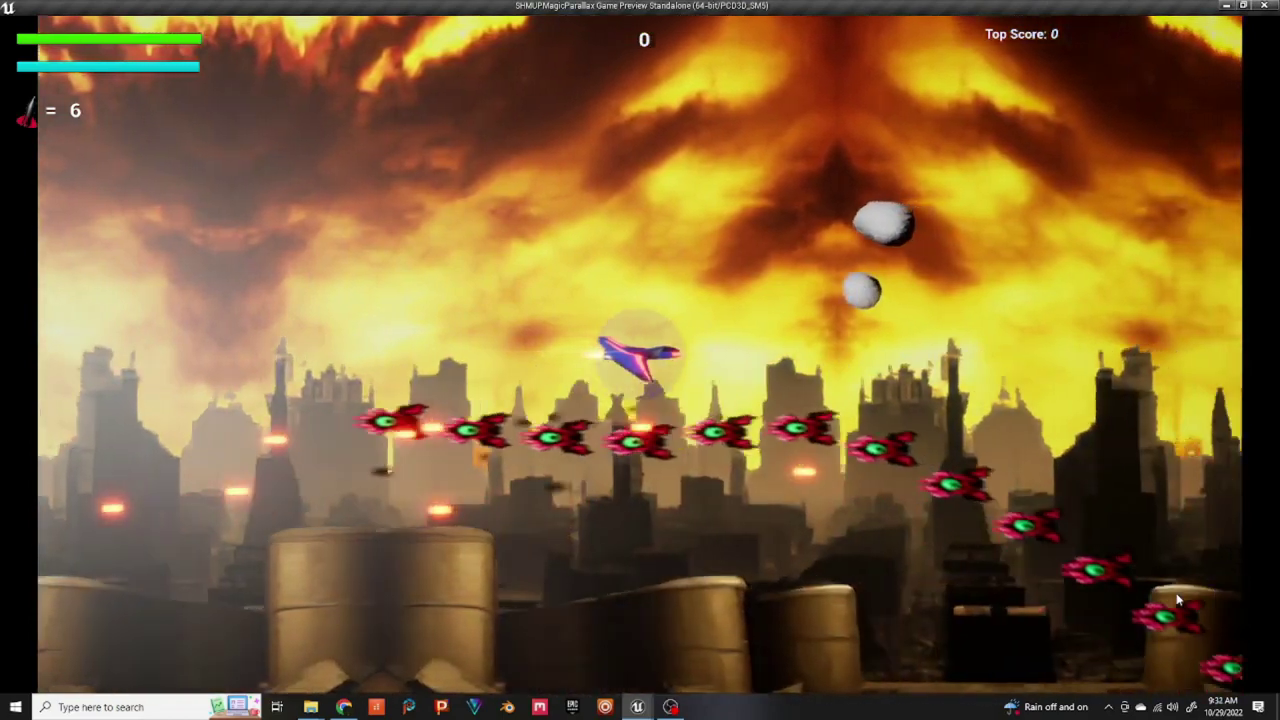
key(Escape)
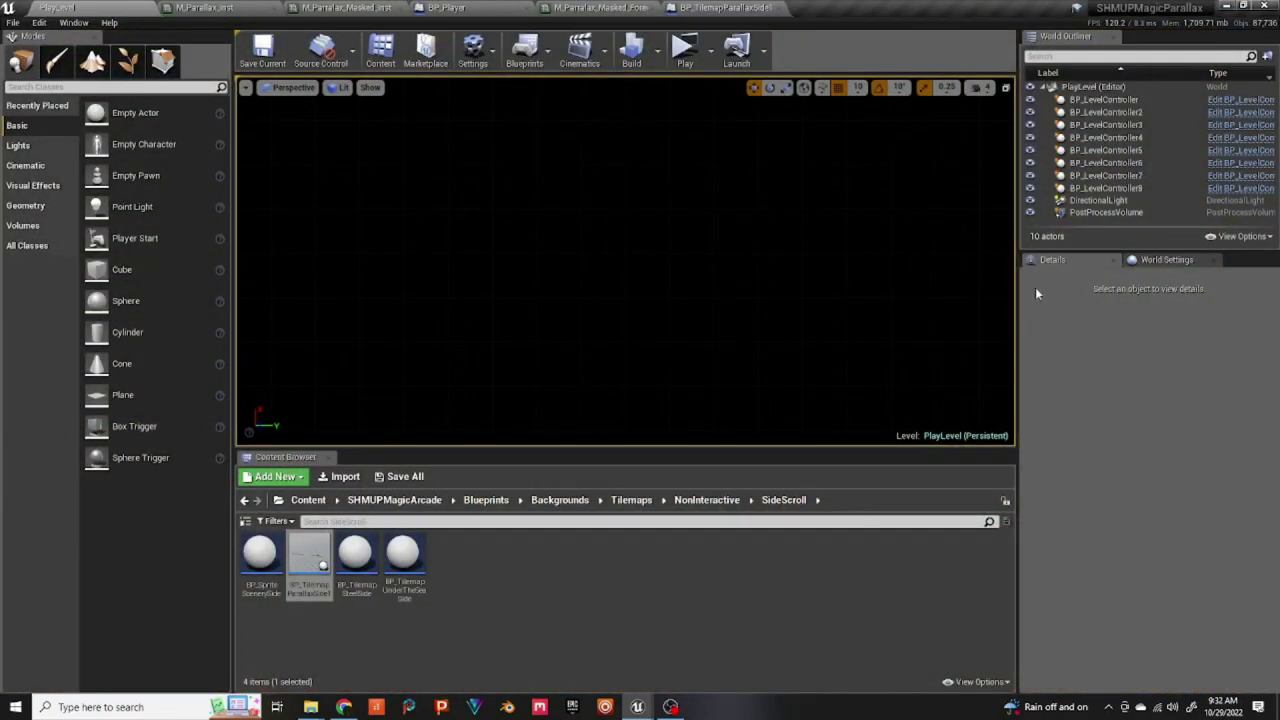
- Disable Show Asteroids? on BP_LevelController8, save the level and play-test it
click(1110, 188)
drag(1273, 538, 1275, 605)
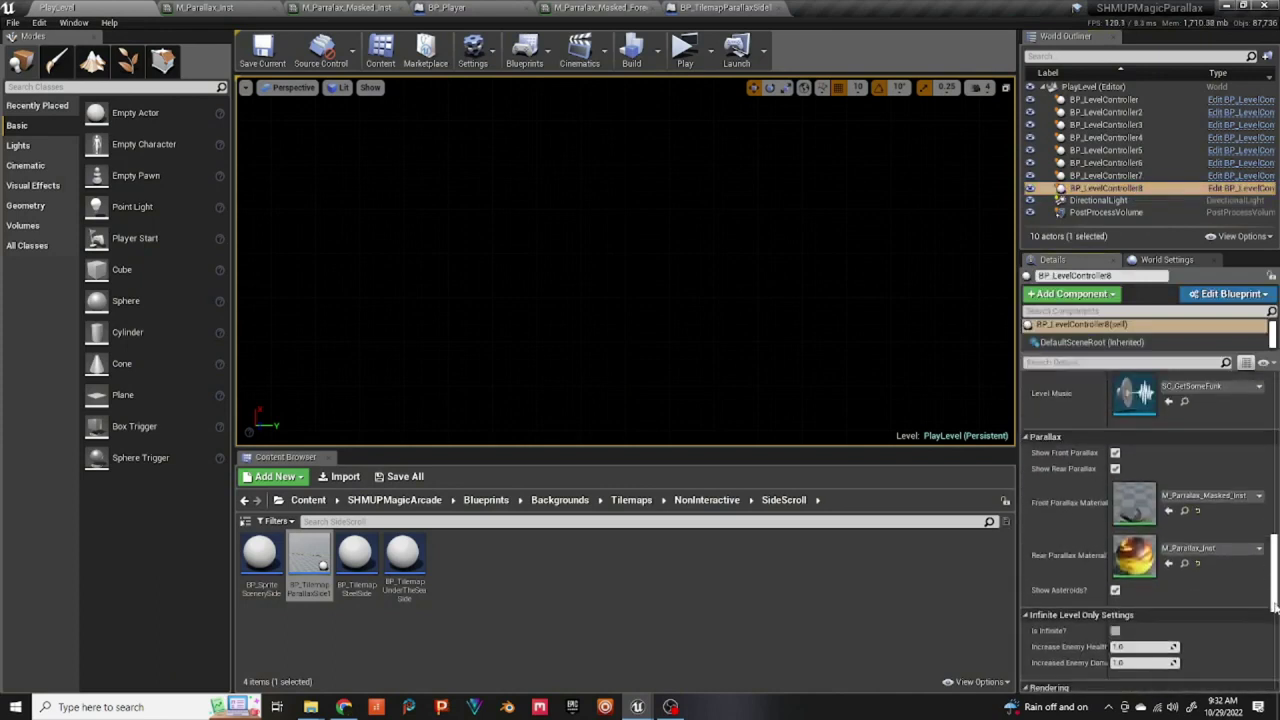
scroll(1272, 610, down, 1)
click(1115, 571)
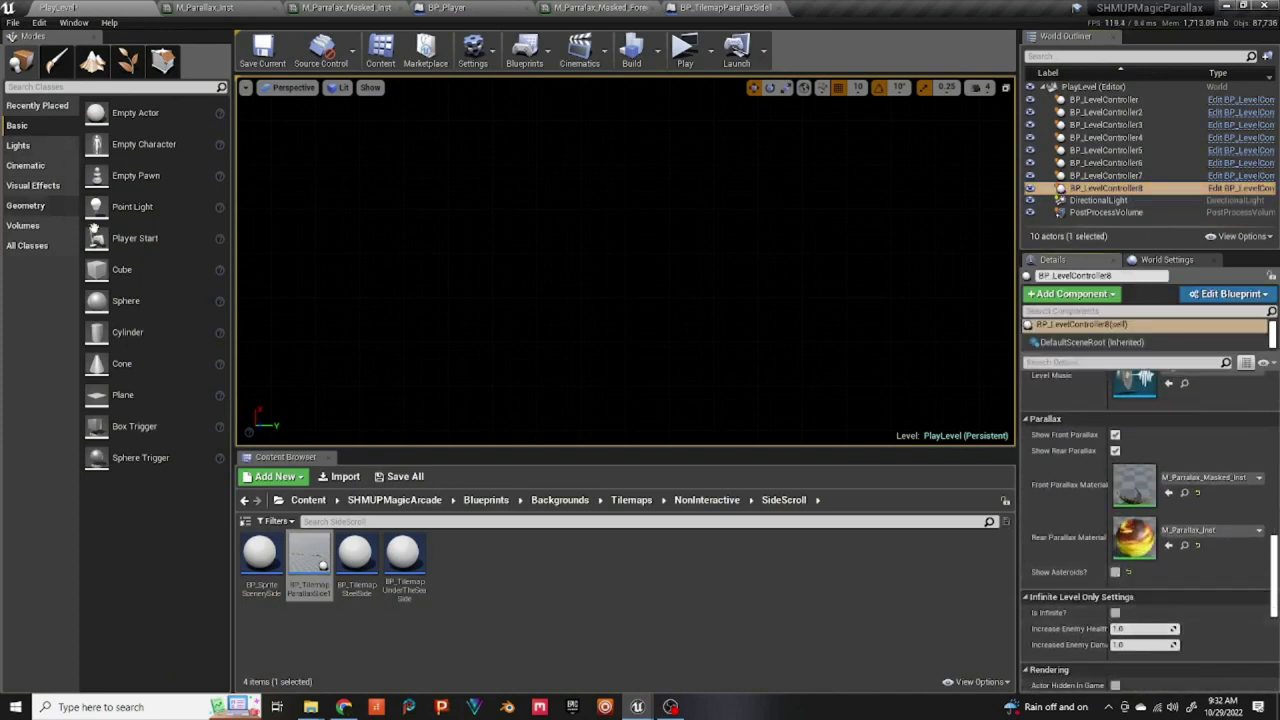
click(262, 50)
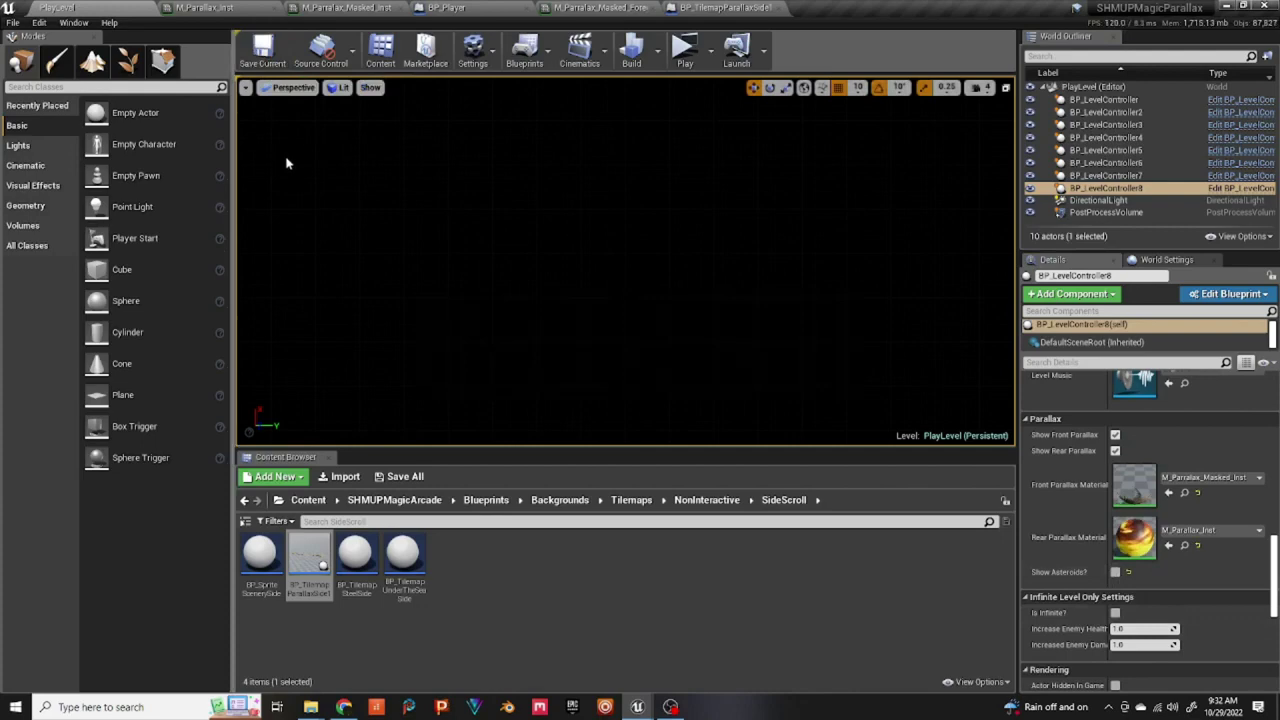
click(684, 52)
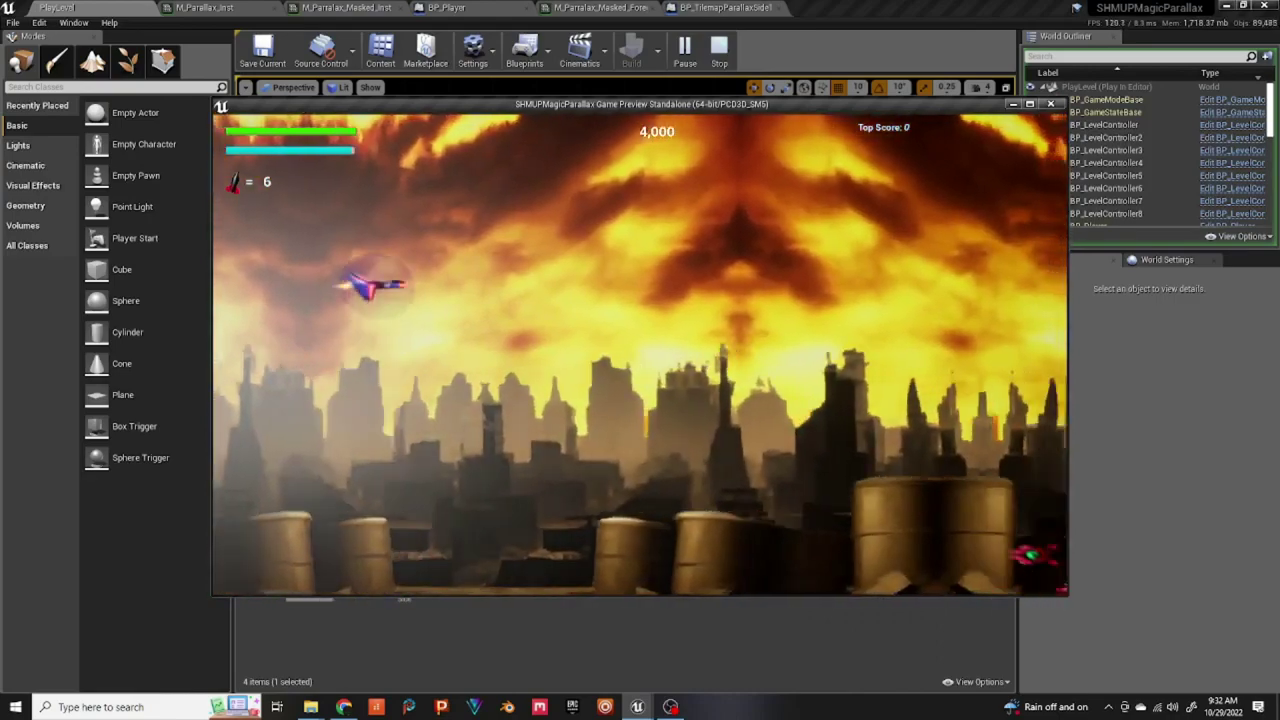
key(Escape)
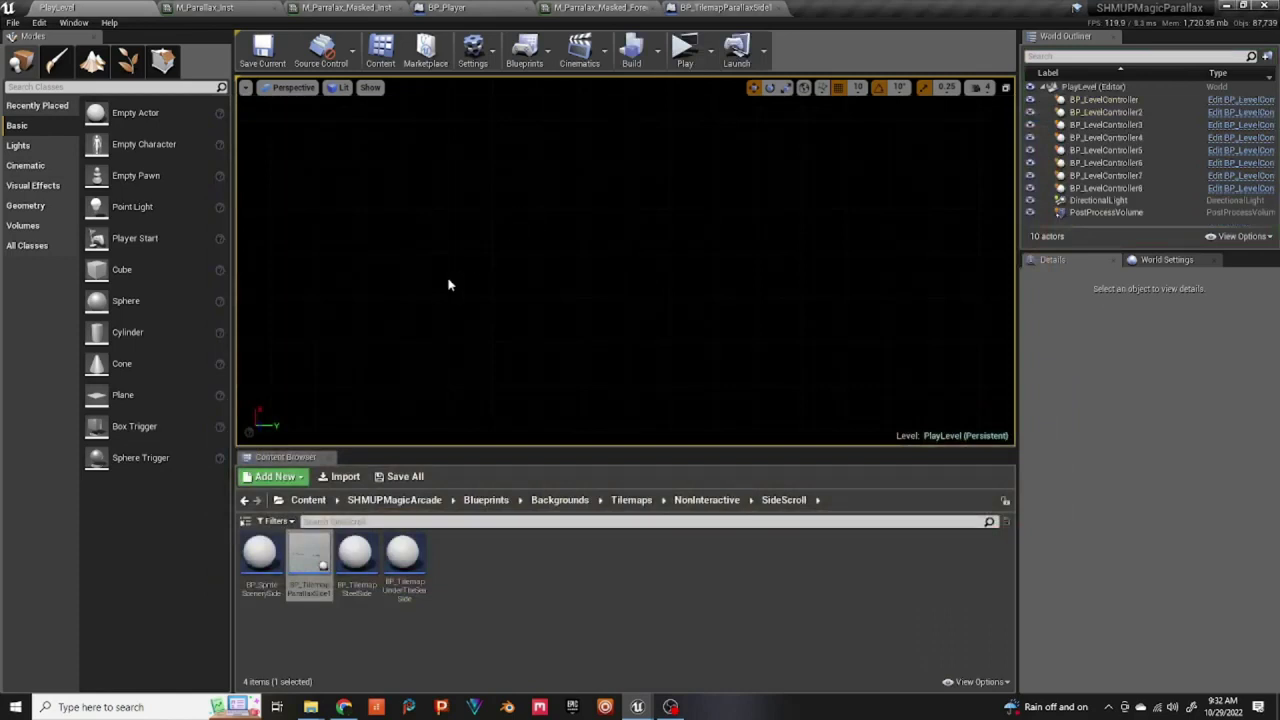
- Open BP_EnemyProjectileBase from the Blueprints/Enemies/EnemyProjectiles folder and disable Cast Shadow on its Mesh component
click(672, 558)
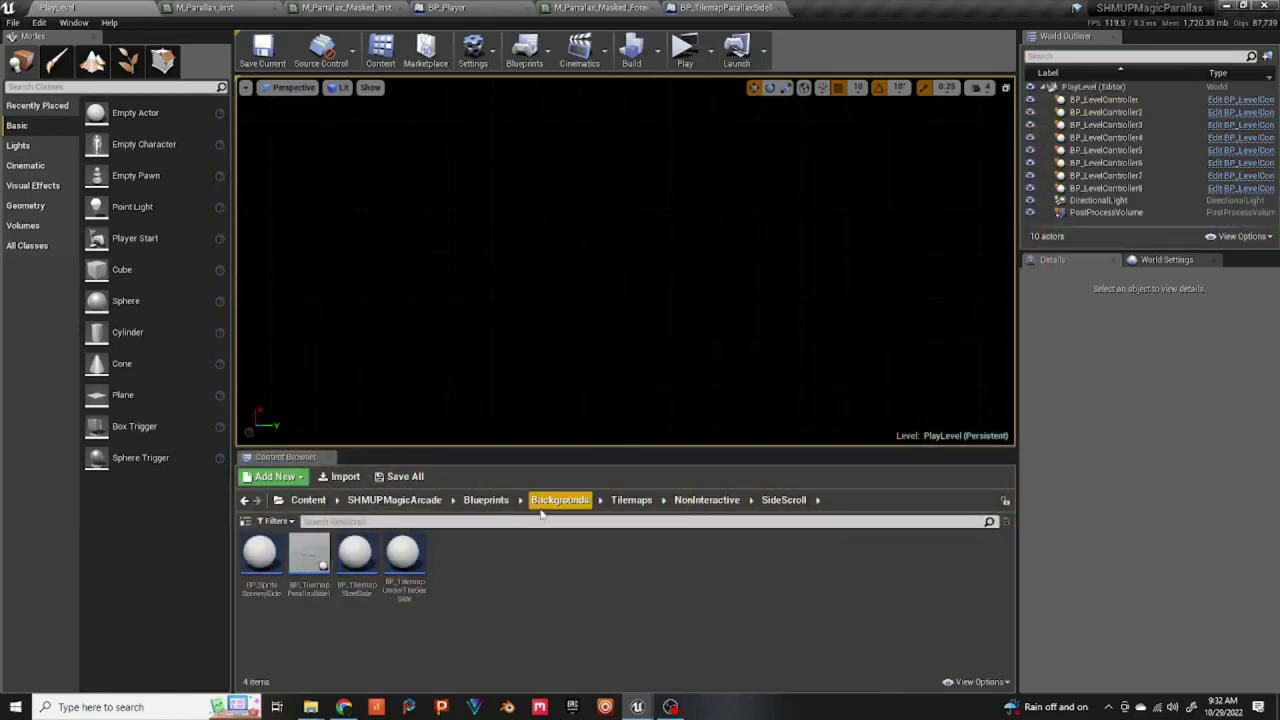
click(486, 500)
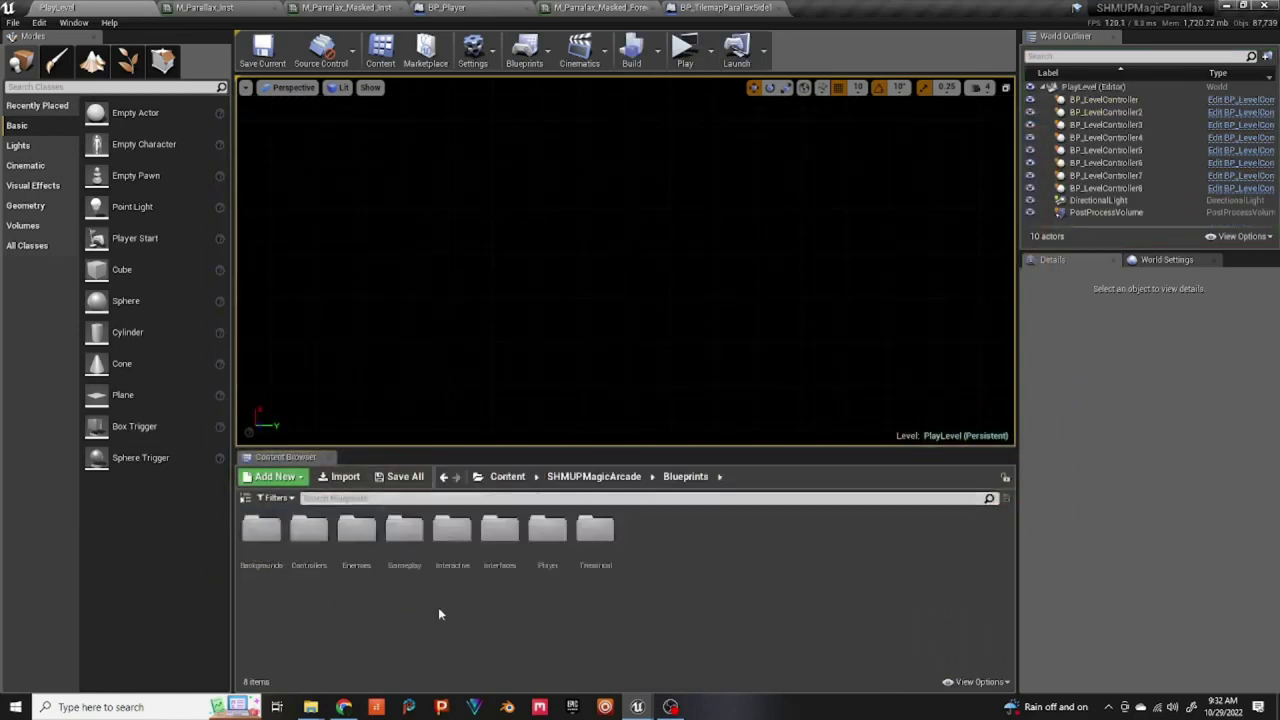
double_click(343, 540)
double_click(306, 540)
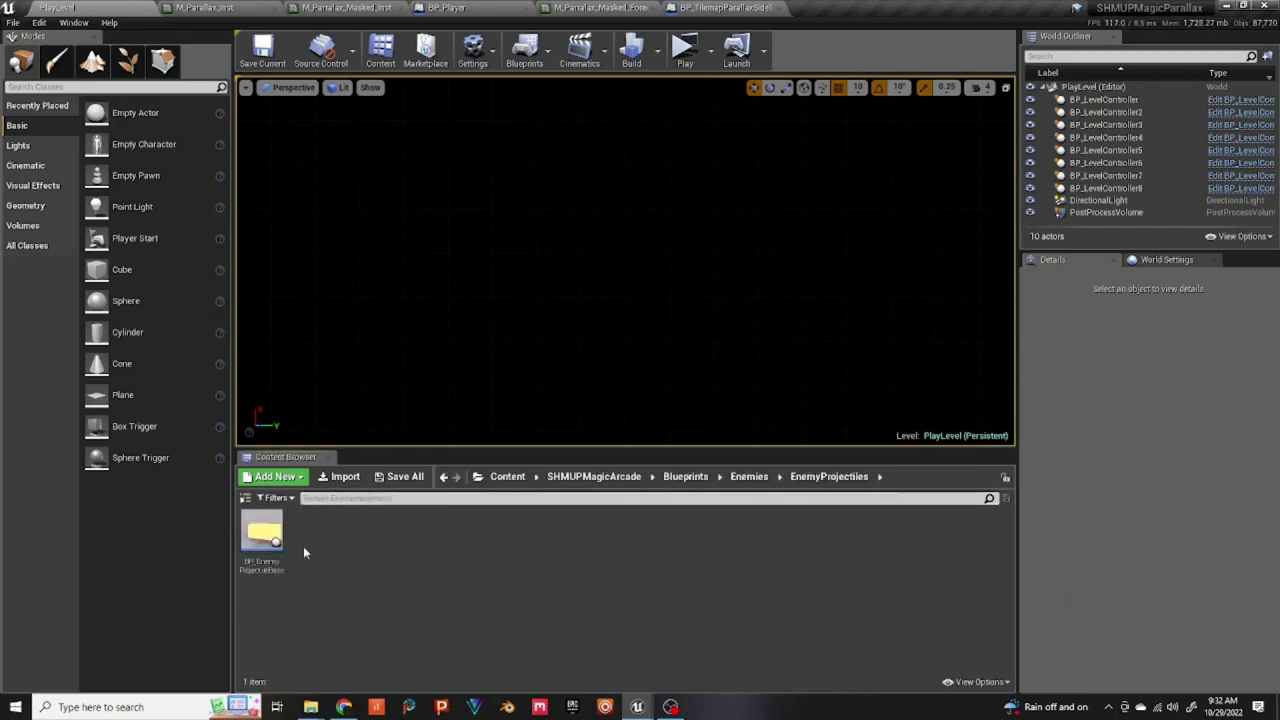
double_click(262, 533)
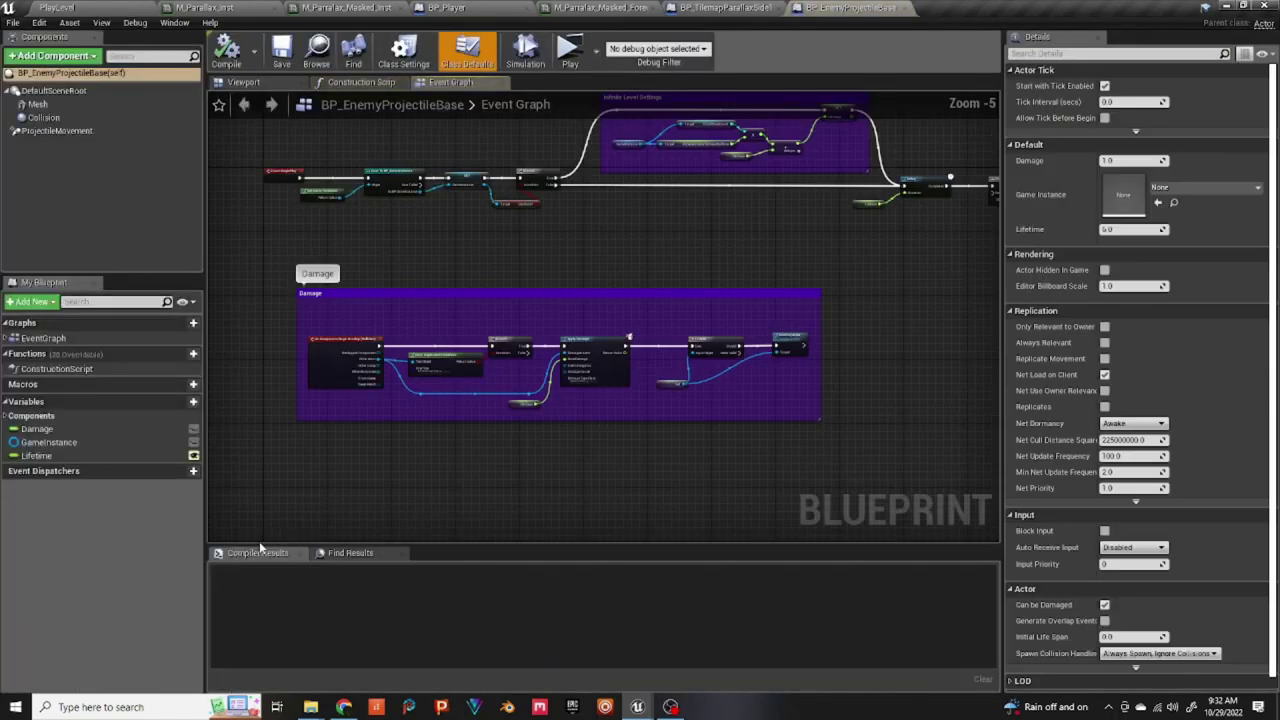
click(38, 105)
scroll(1272, 290, down, 6)
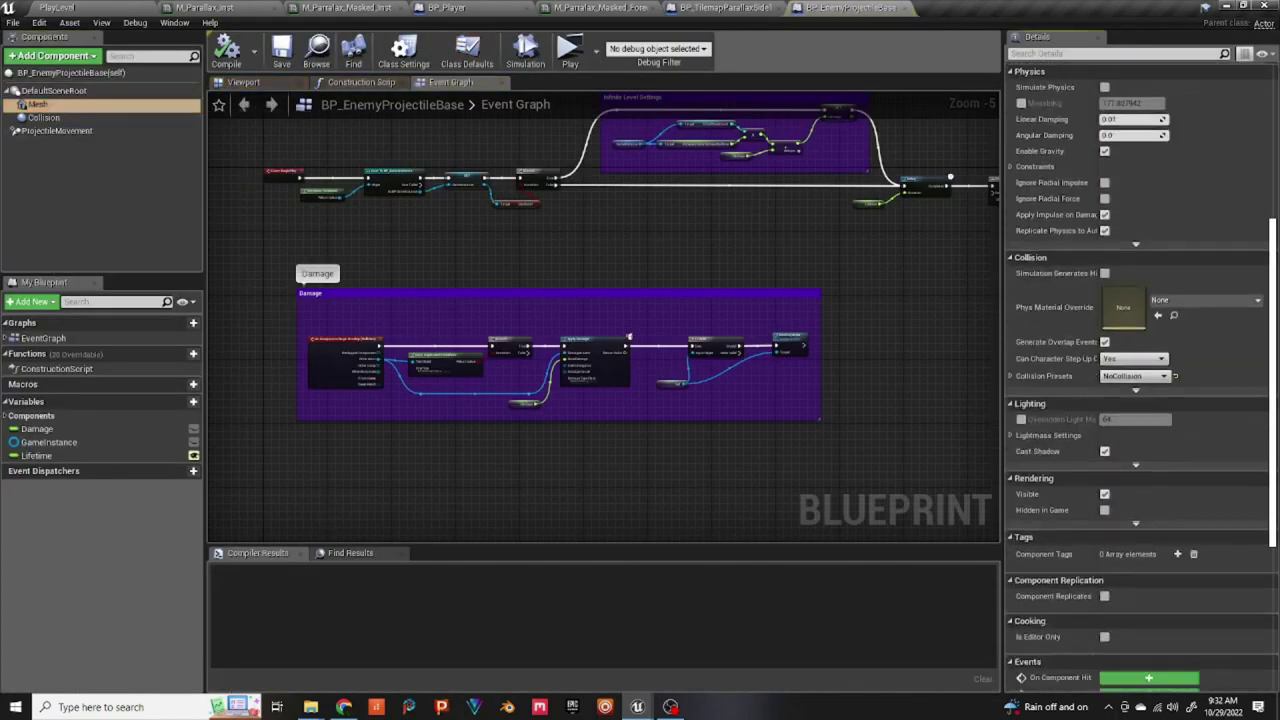
scroll(1130, 400, down, 2)
click(1104, 342)
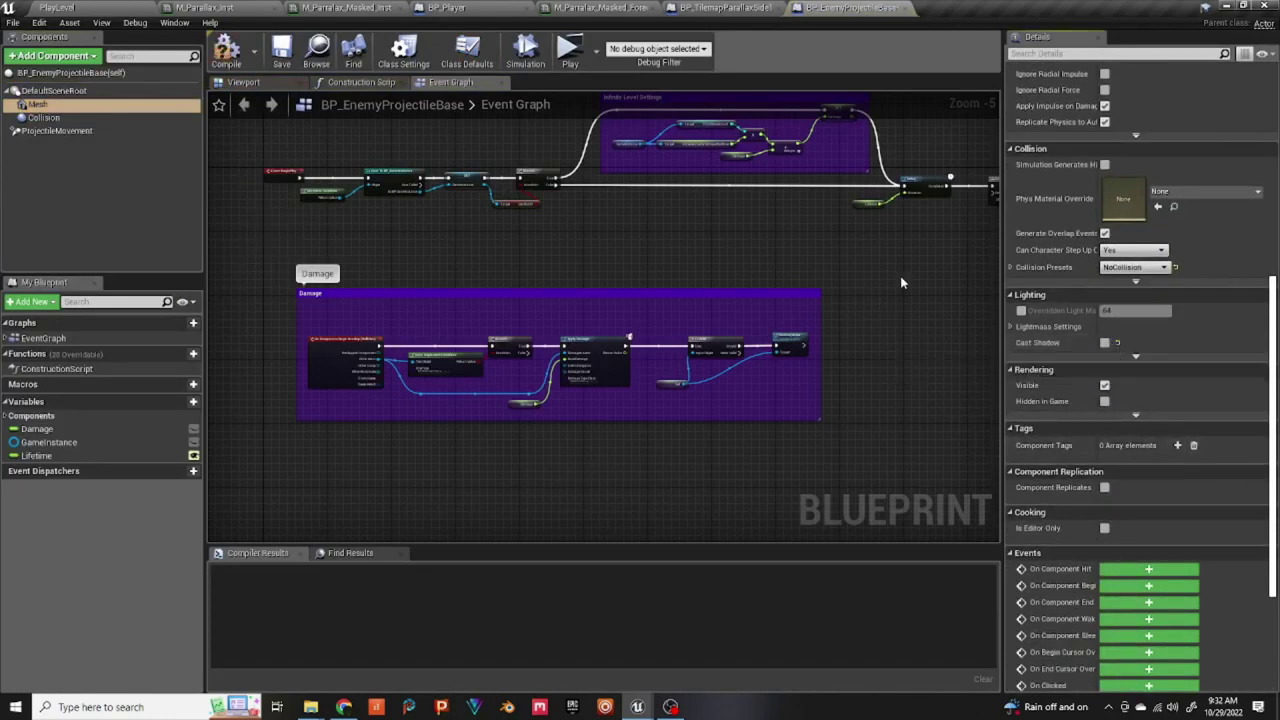
- Return to the PlayLevel editor and open BP_BotPickup from the Blueprints/Interactive folder
click(80, 7)
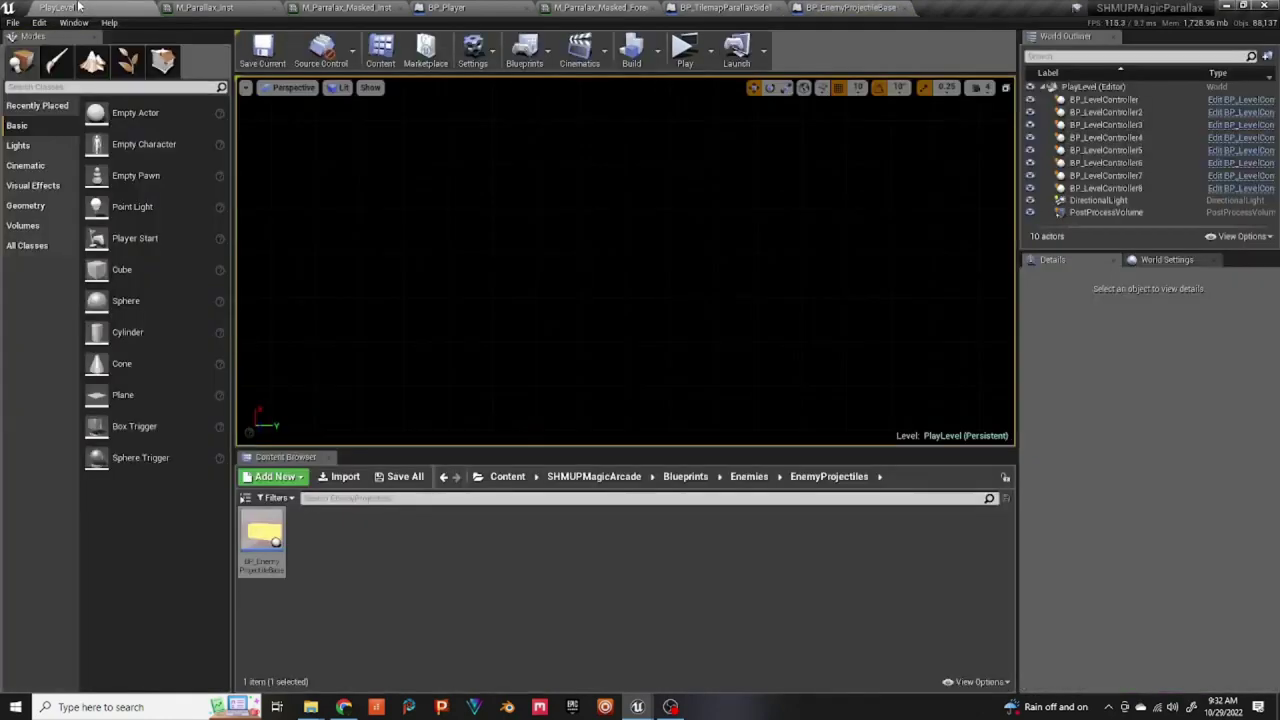
click(588, 571)
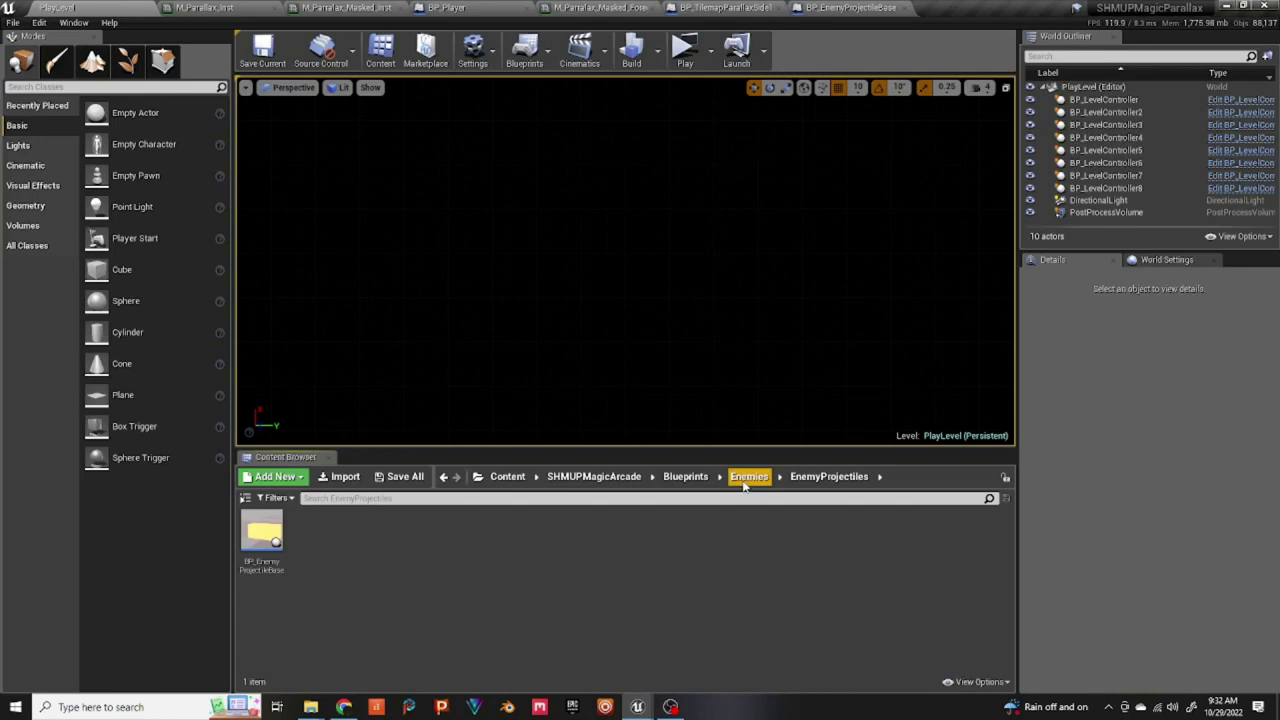
click(686, 477)
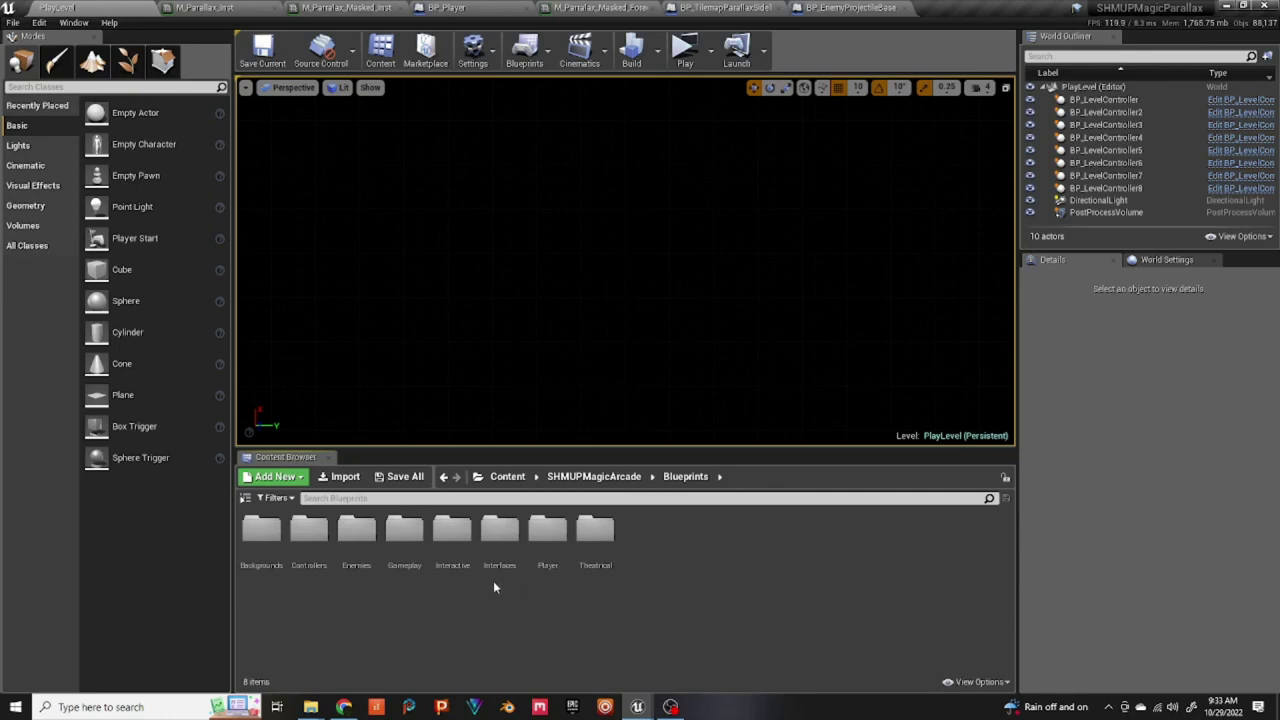
double_click(451, 530)
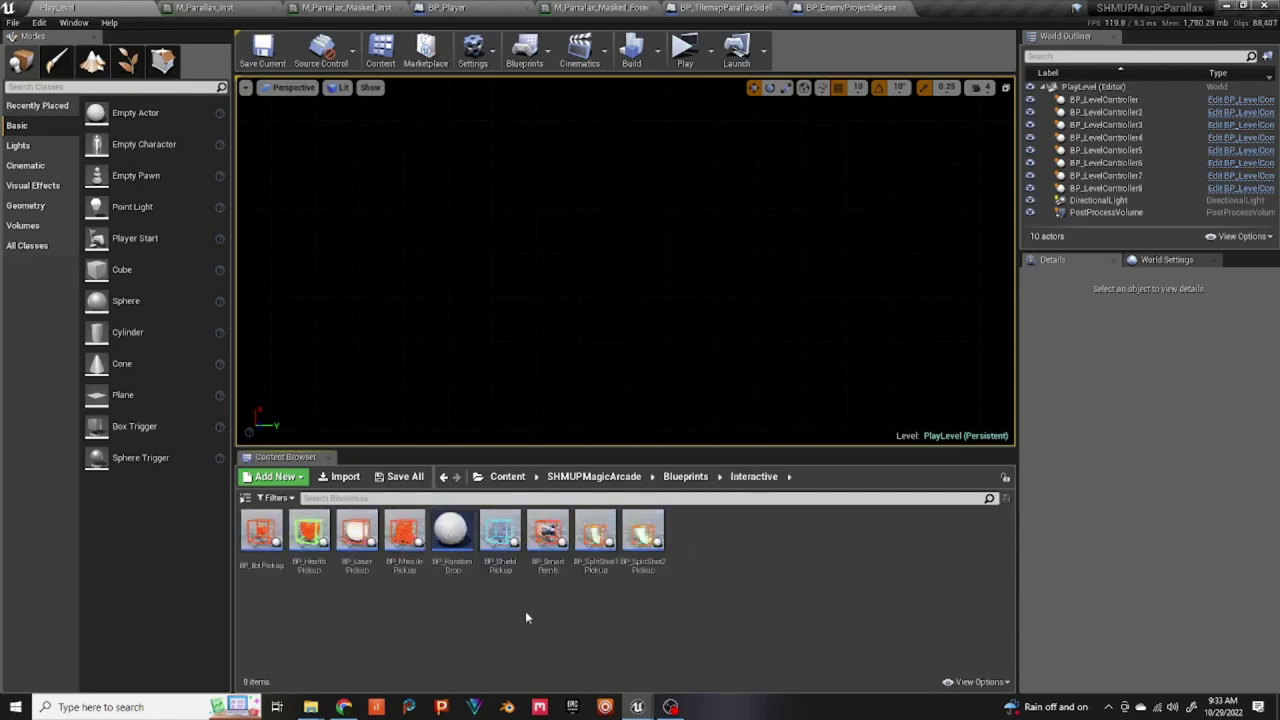
double_click(262, 530)
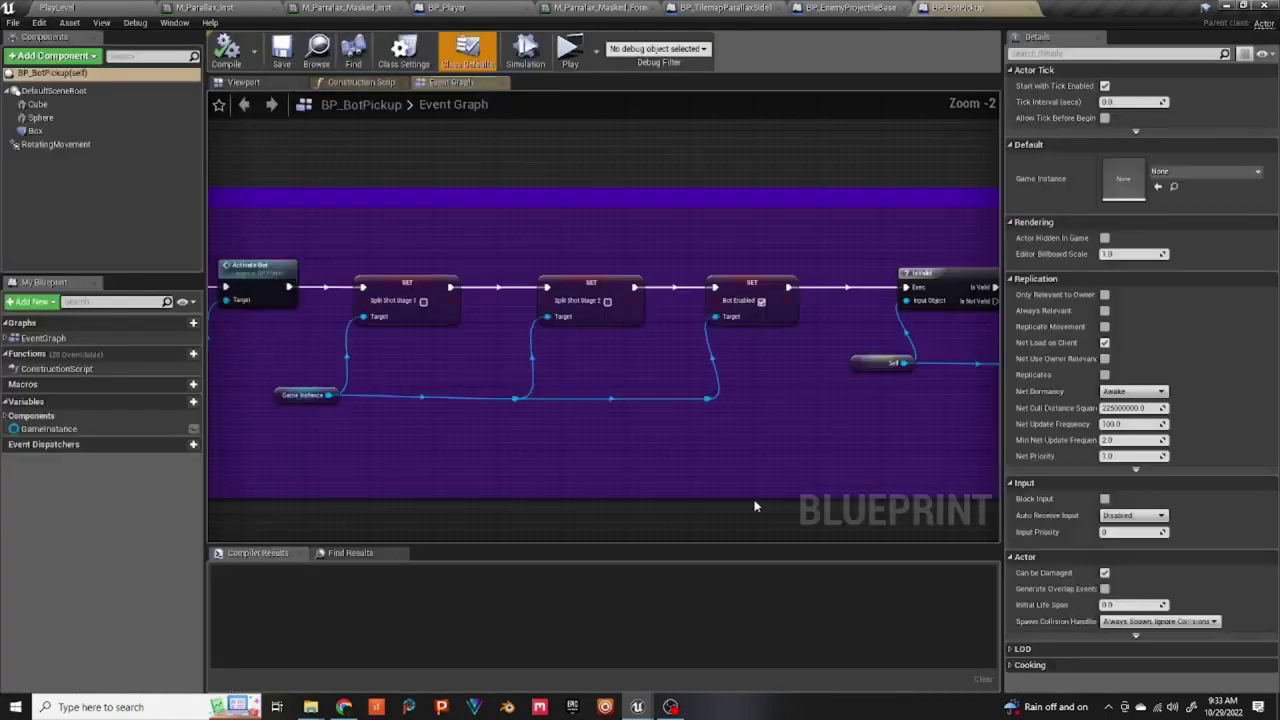
- Disable Cast Shadow on both the Cube and Sphere components of BP_BotPickup
click(38, 104)
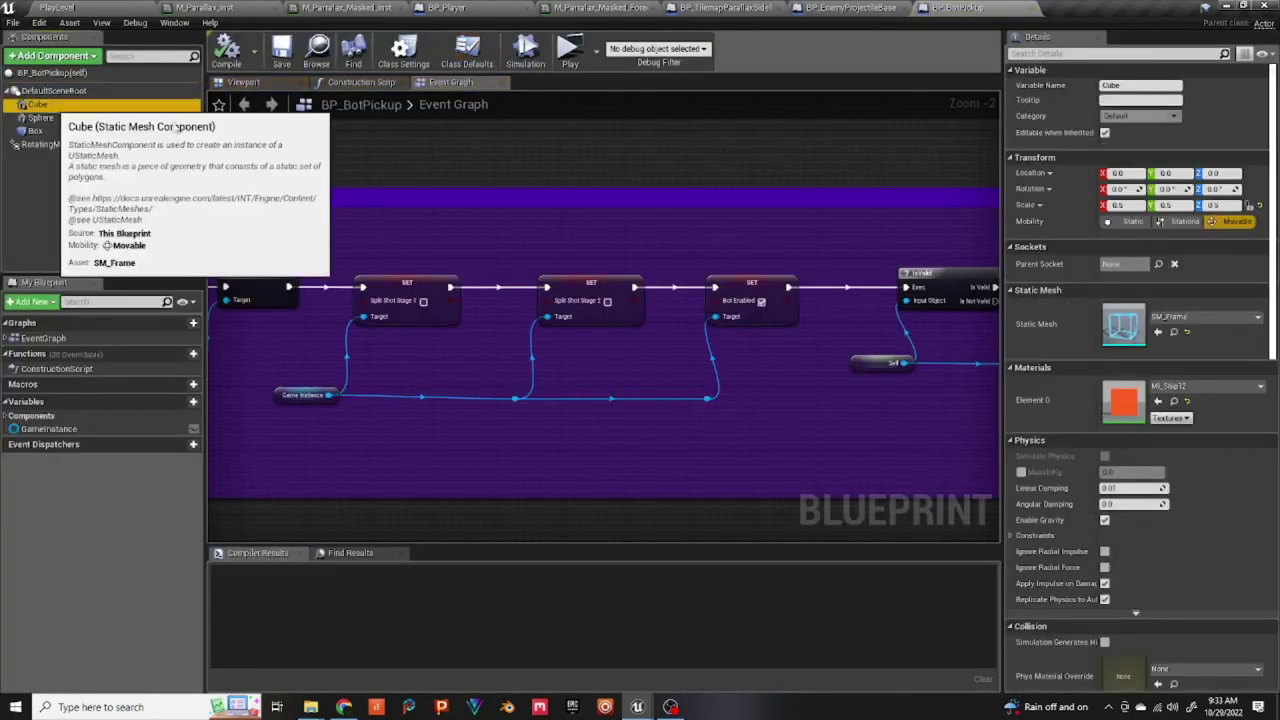
drag(1274, 182, 1275, 270)
click(274, 85)
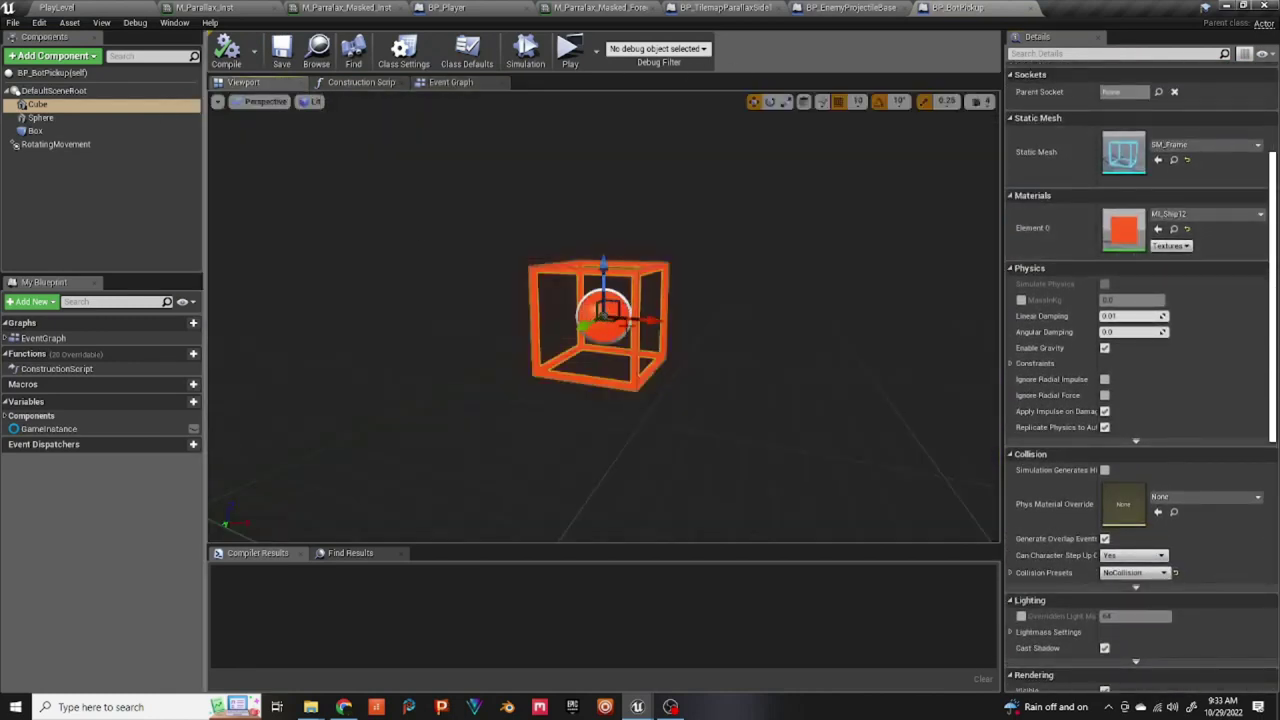
scroll(632, 318, up, 5)
scroll(639, 318, down, 6)
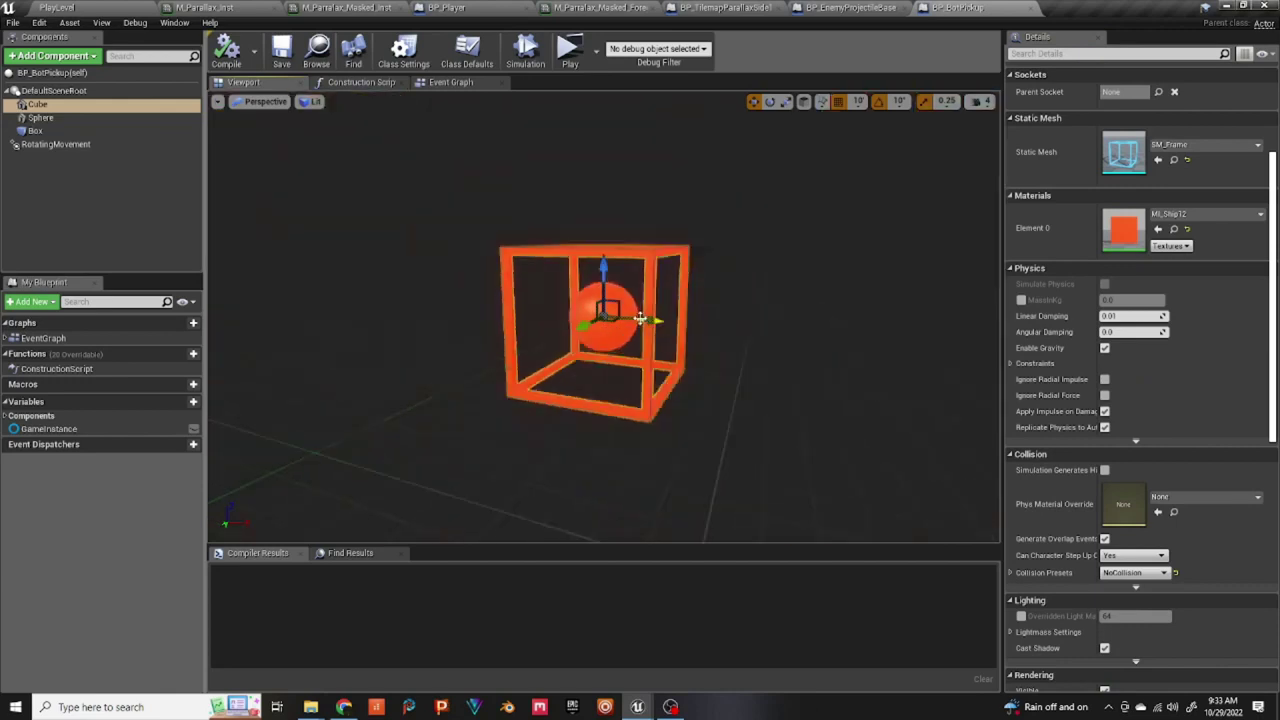
right_drag(647, 255, 651, 255)
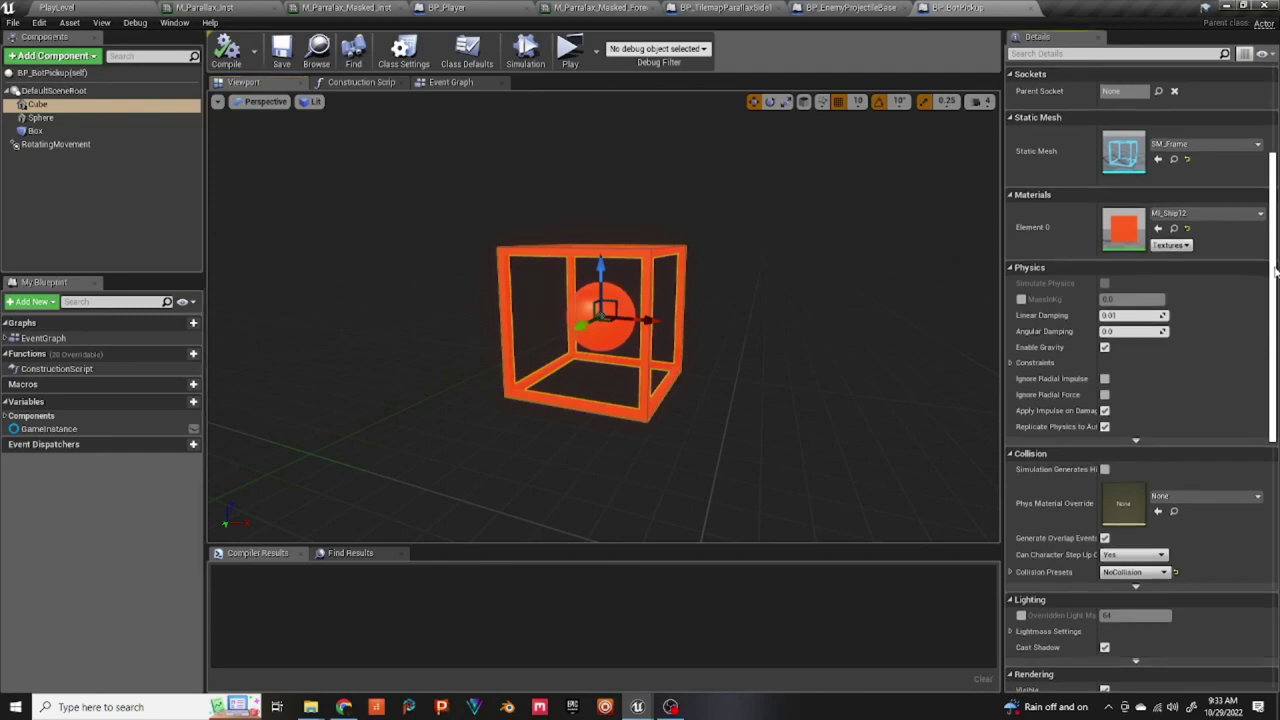
scroll(1275, 270, down, 5)
click(1105, 351)
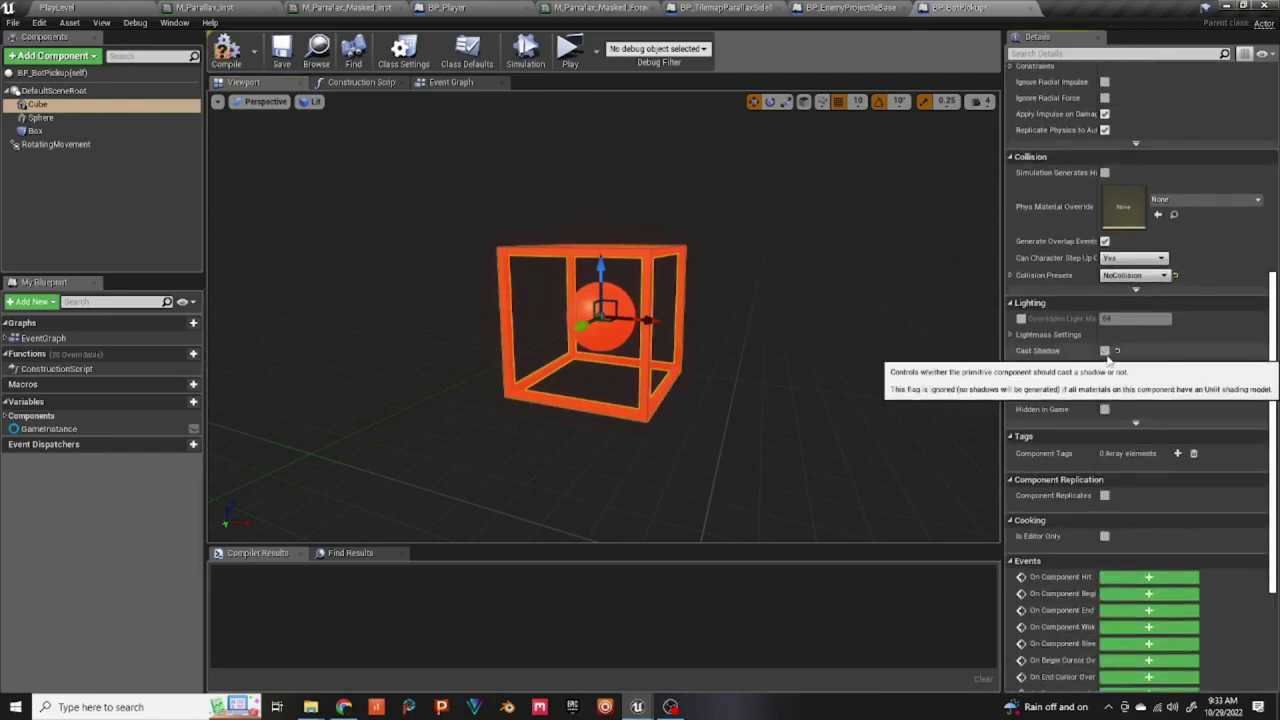
click(42, 118)
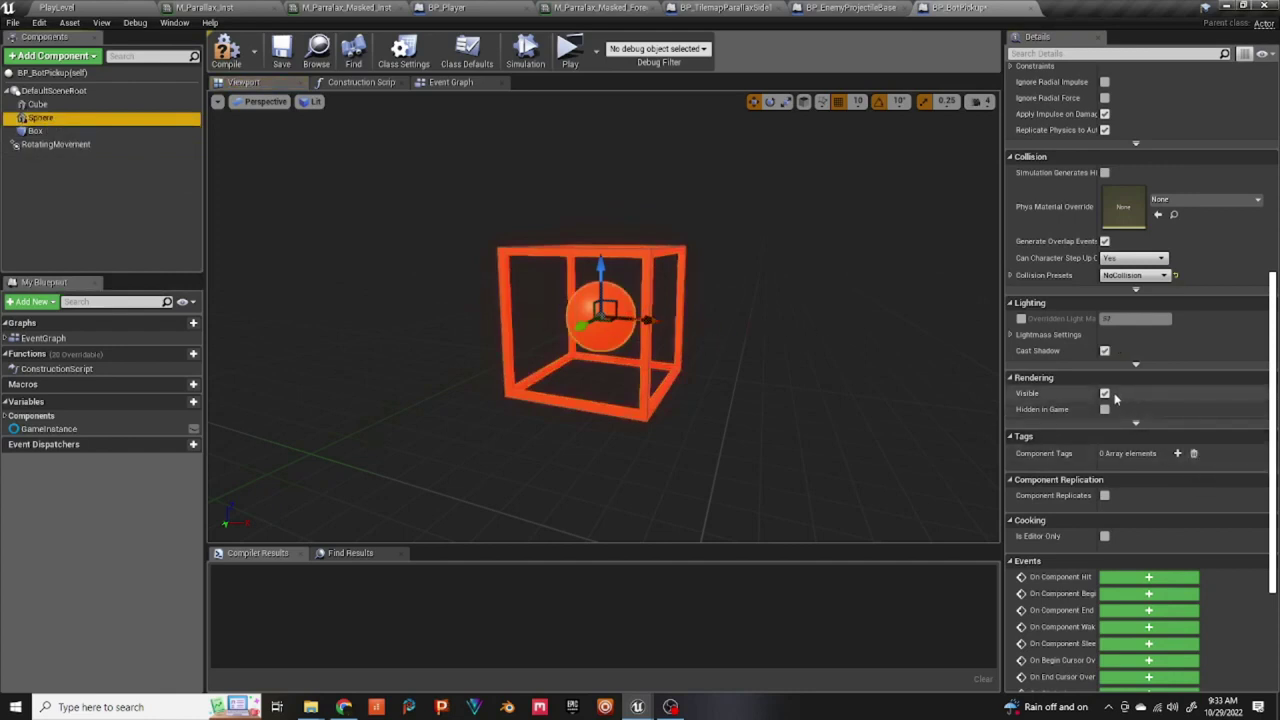
click(1105, 351)
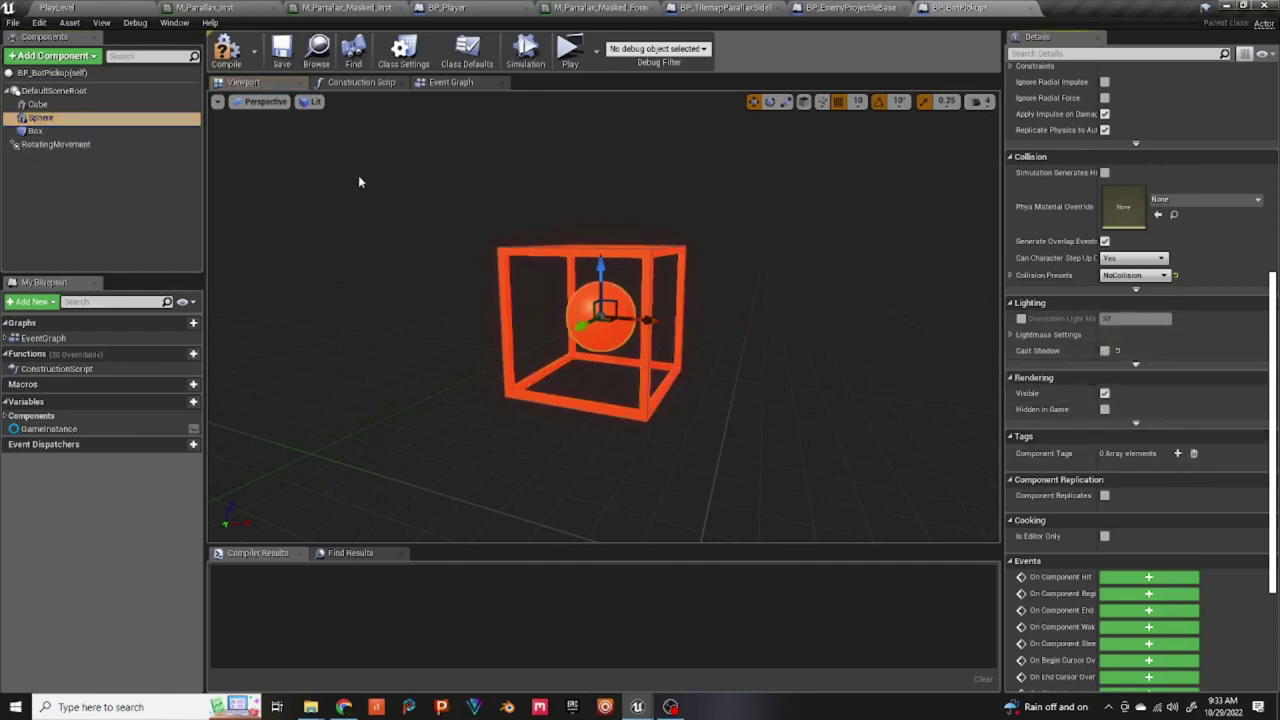
- Open BP_HealthPickup from the Interactive folder and disable Cast Shadow on its Heart component
click(57, 7)
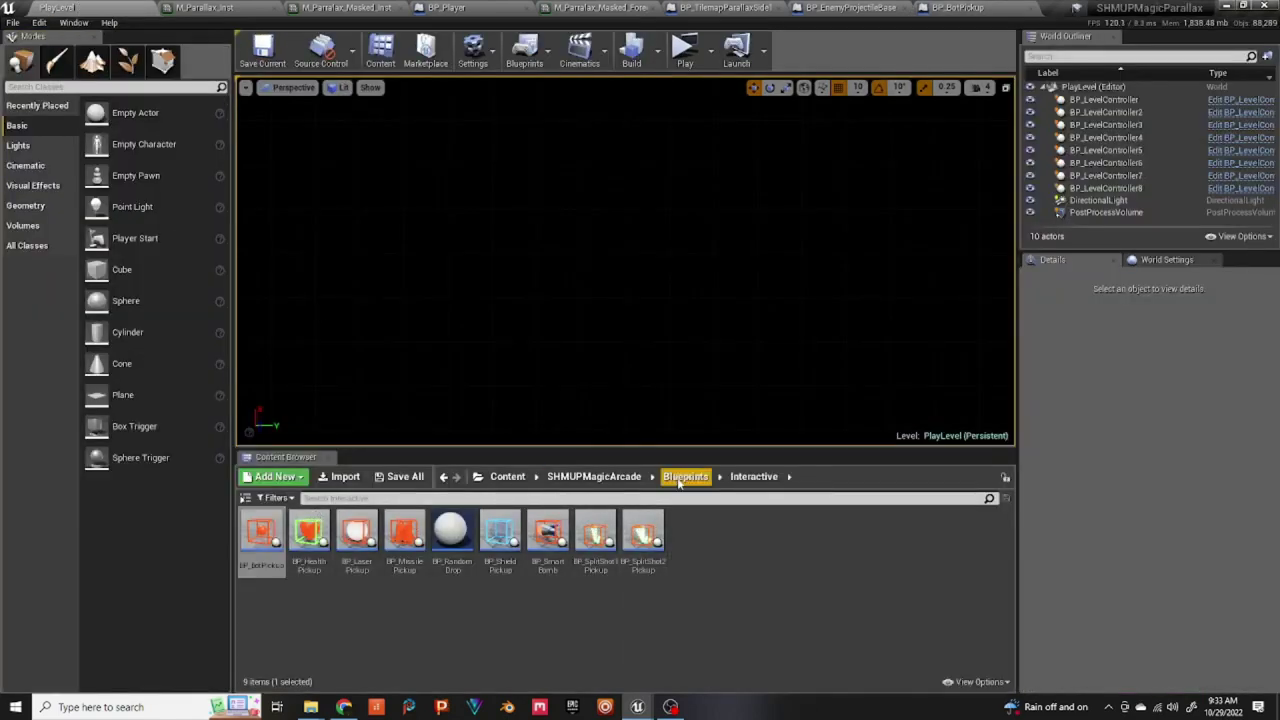
double_click(320, 559)
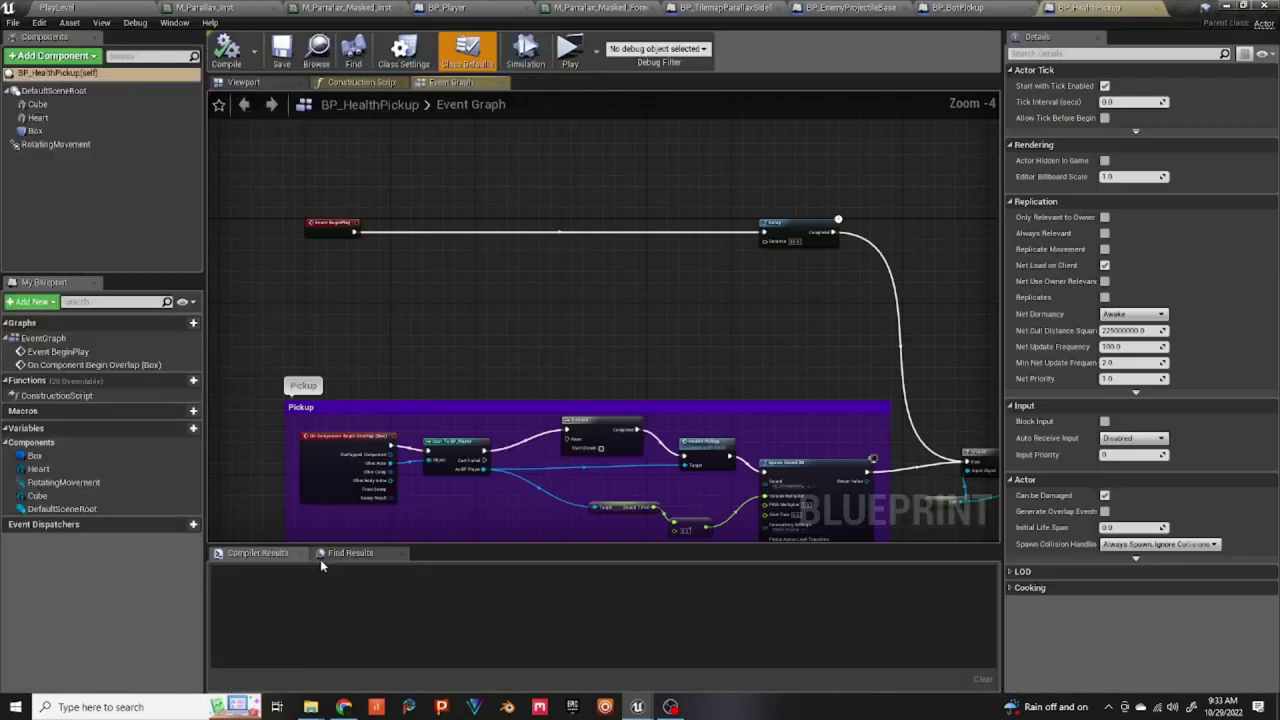
click(245, 82)
click(595, 300)
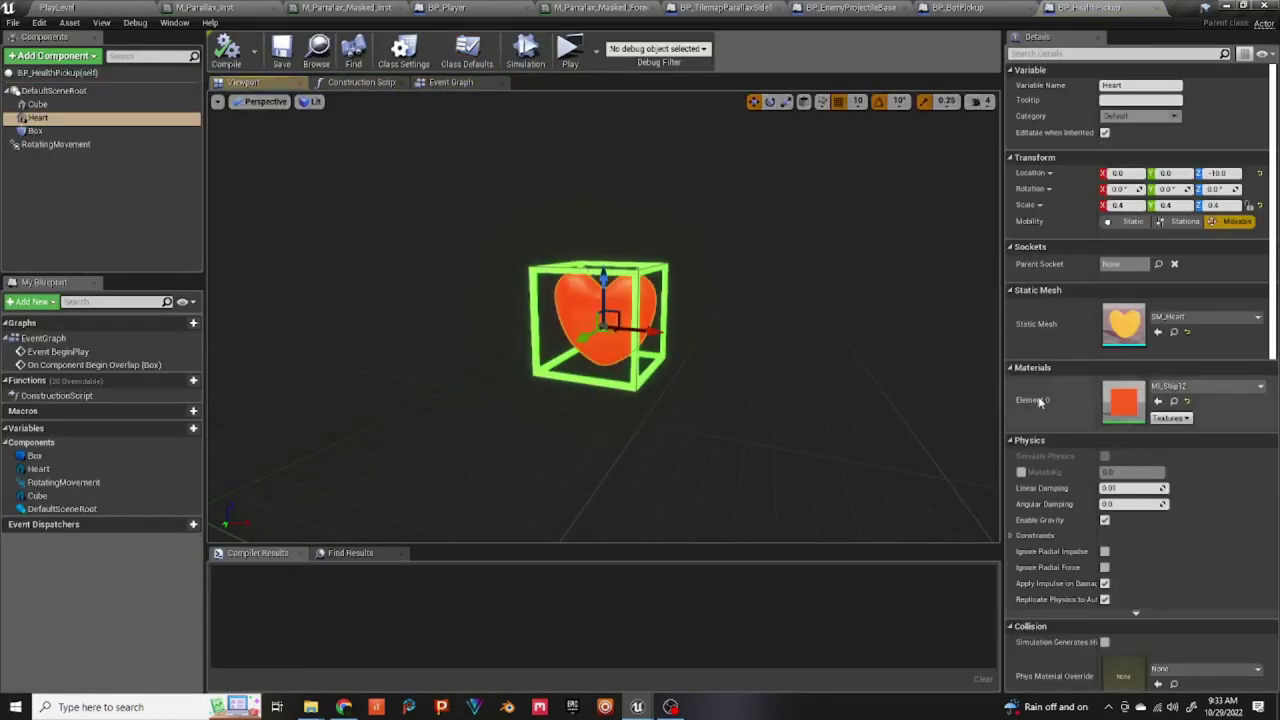
scroll(1194, 535, down, 5)
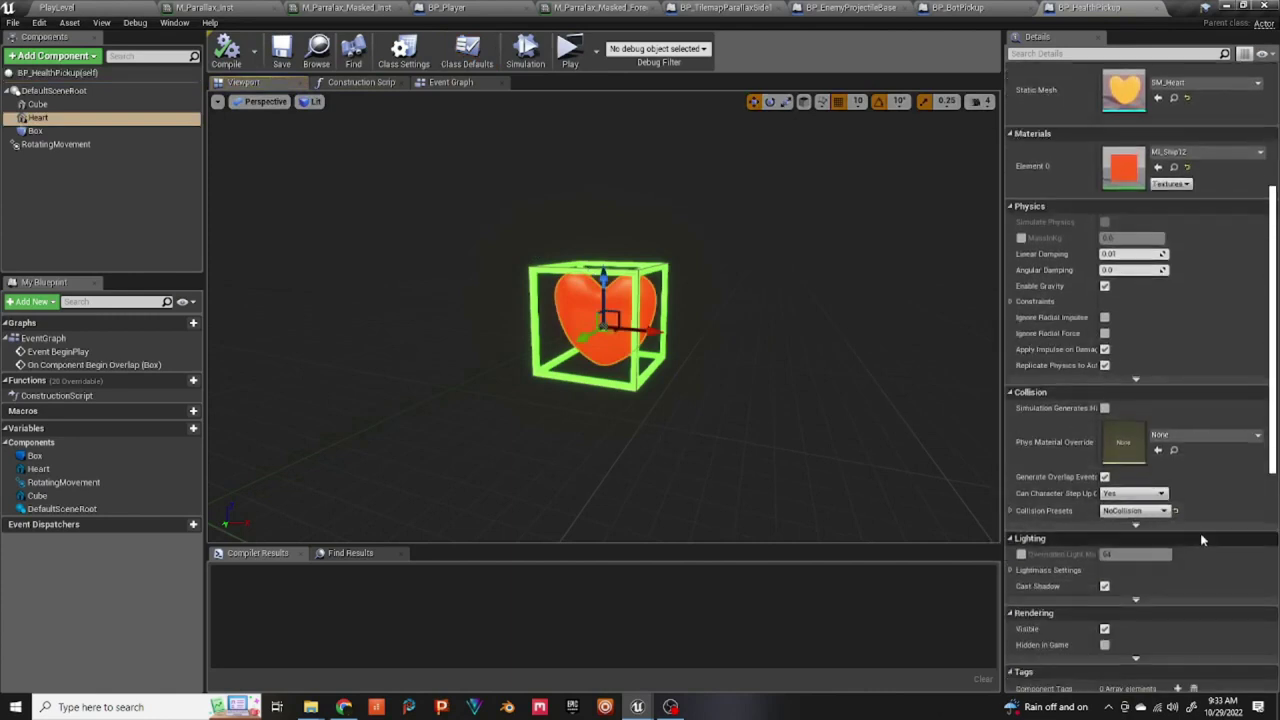
click(1104, 500)
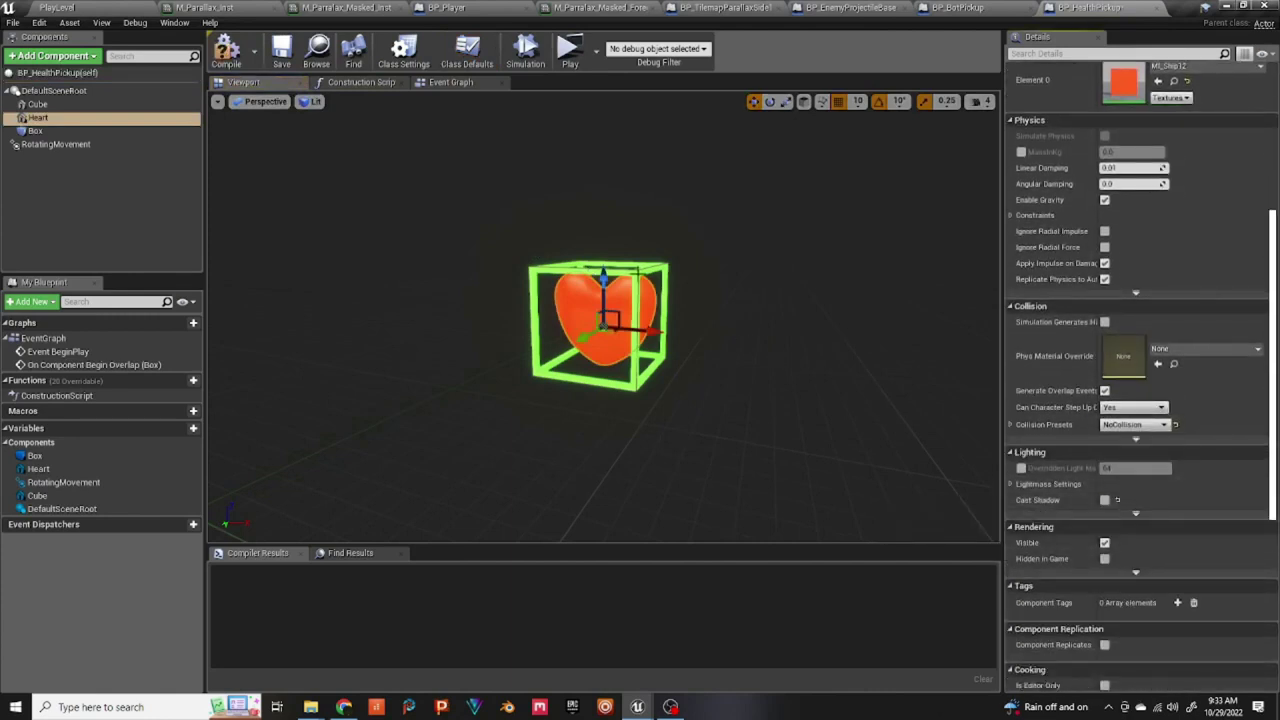
- Disable Cast Shadow on the green Cube frame component of BP_HealthPickup
click(665, 320)
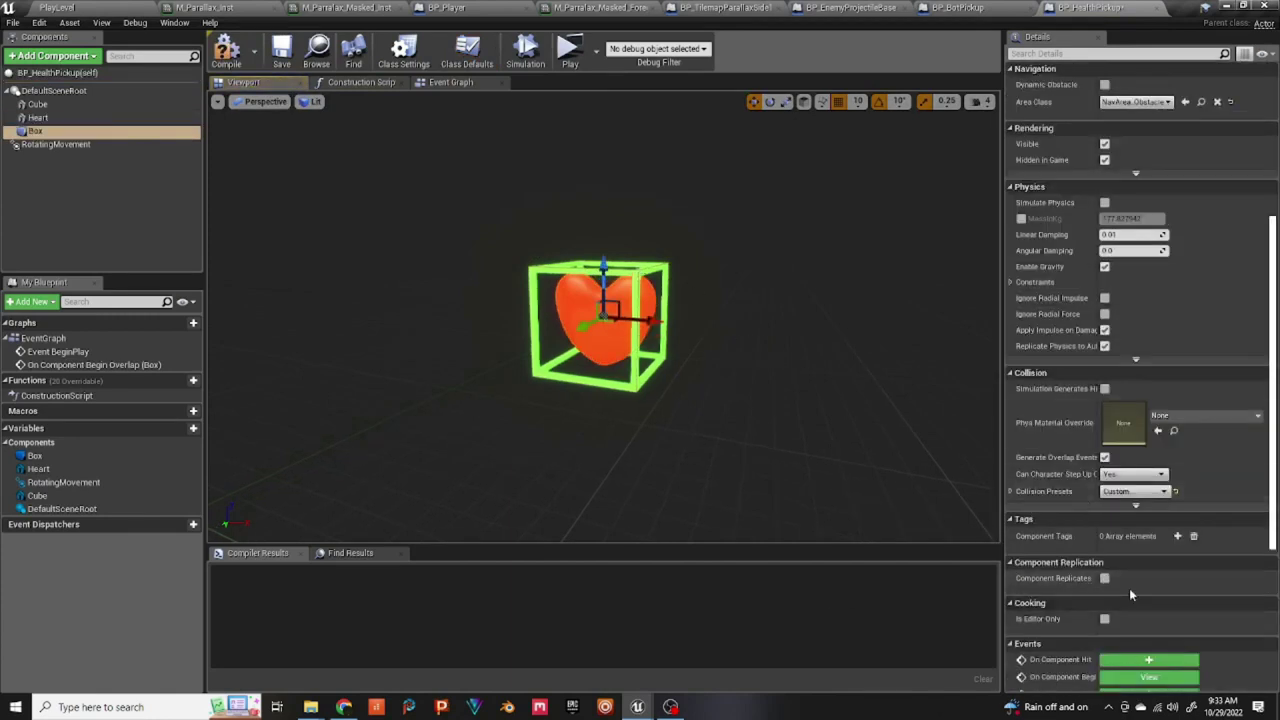
scroll(1129, 595, down, 3)
scroll(1150, 590, up, 3)
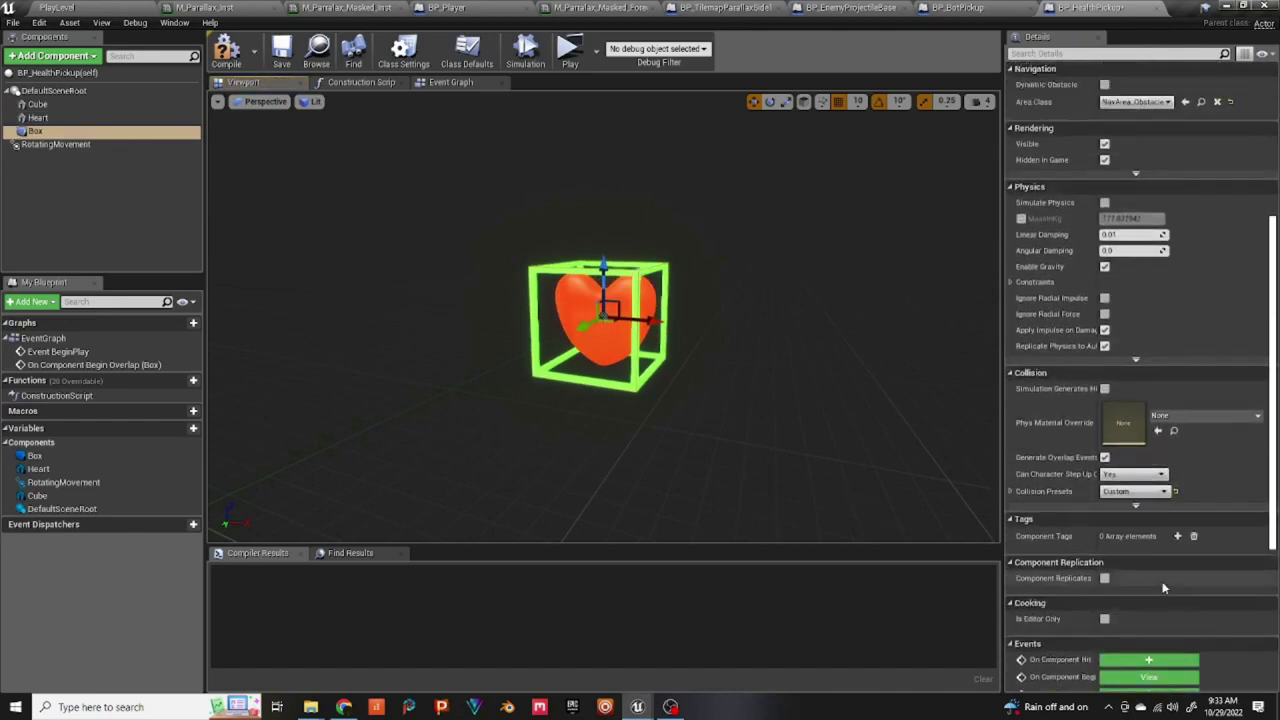
click(636, 338)
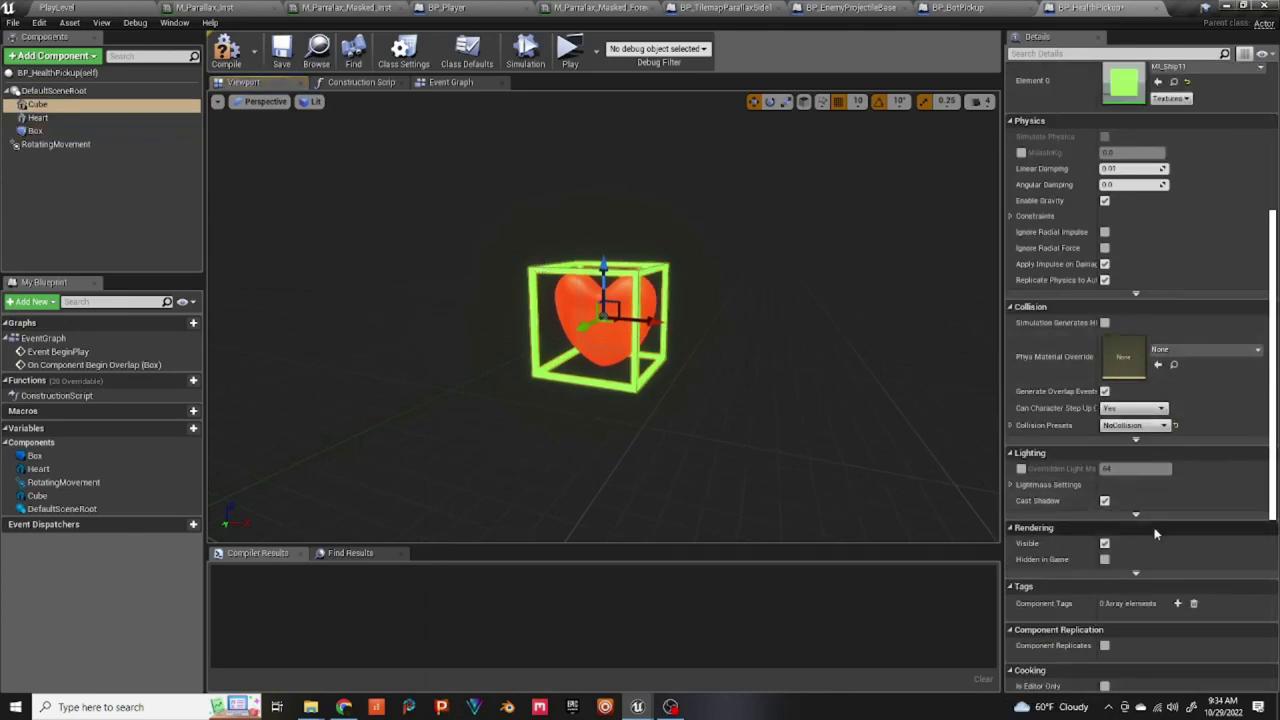
click(1104, 500)
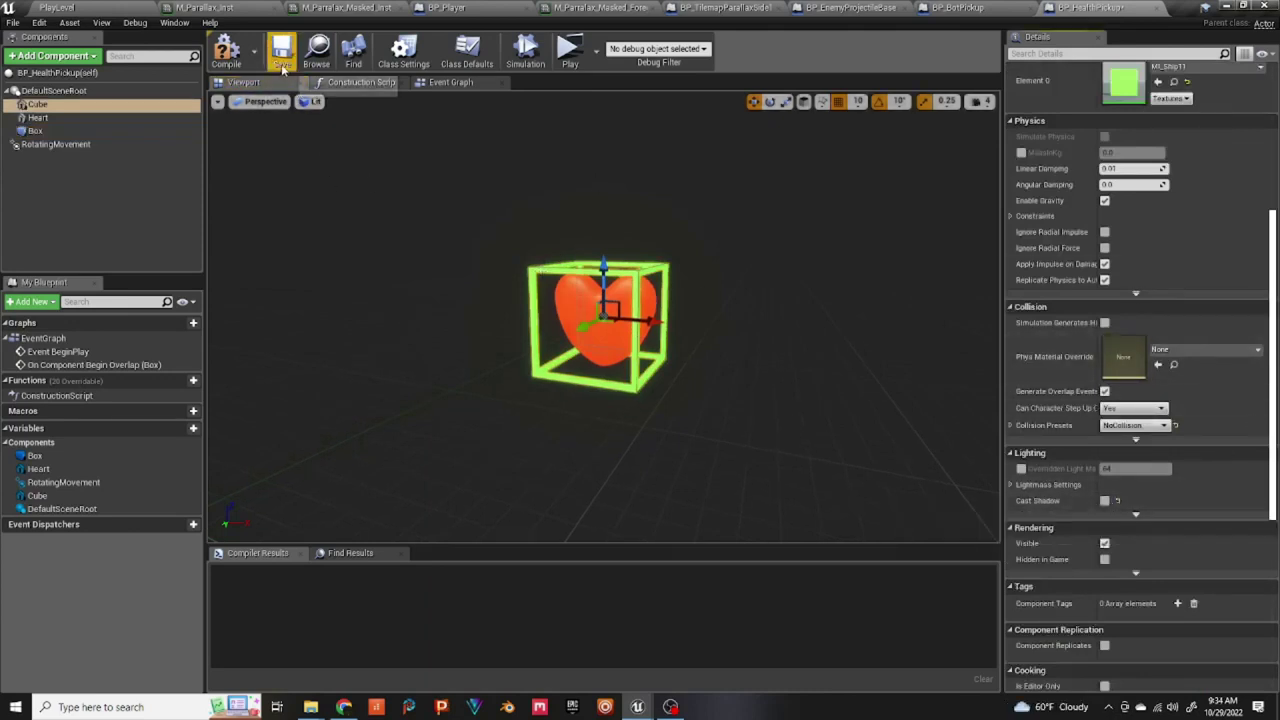
- Compile BP_HealthPickup and save all modified assets
click(226, 52)
click(12, 23)
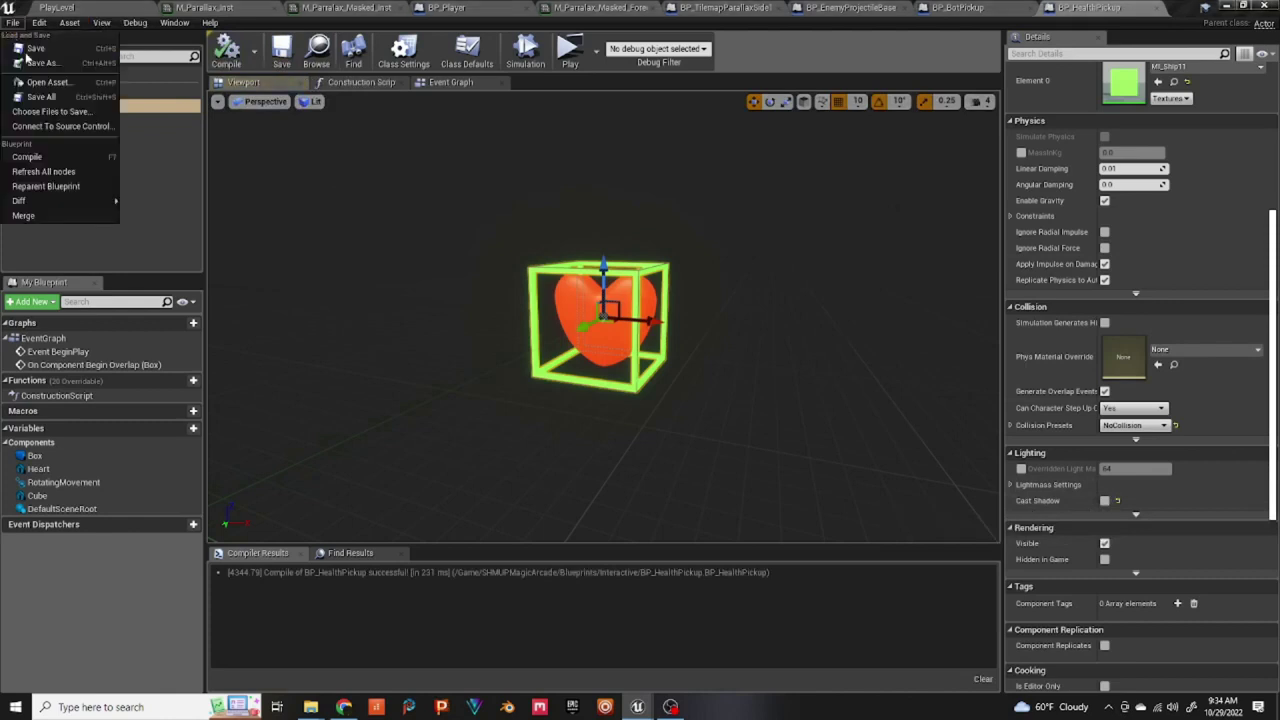
click(35, 86)
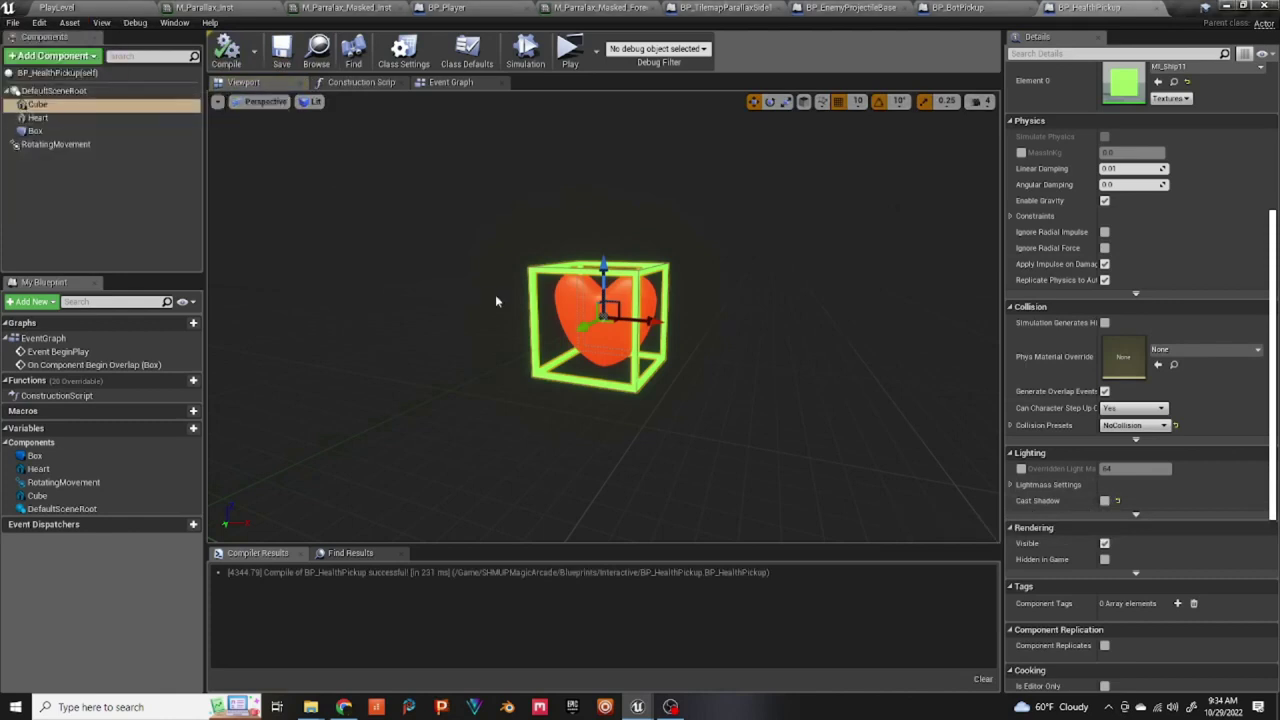